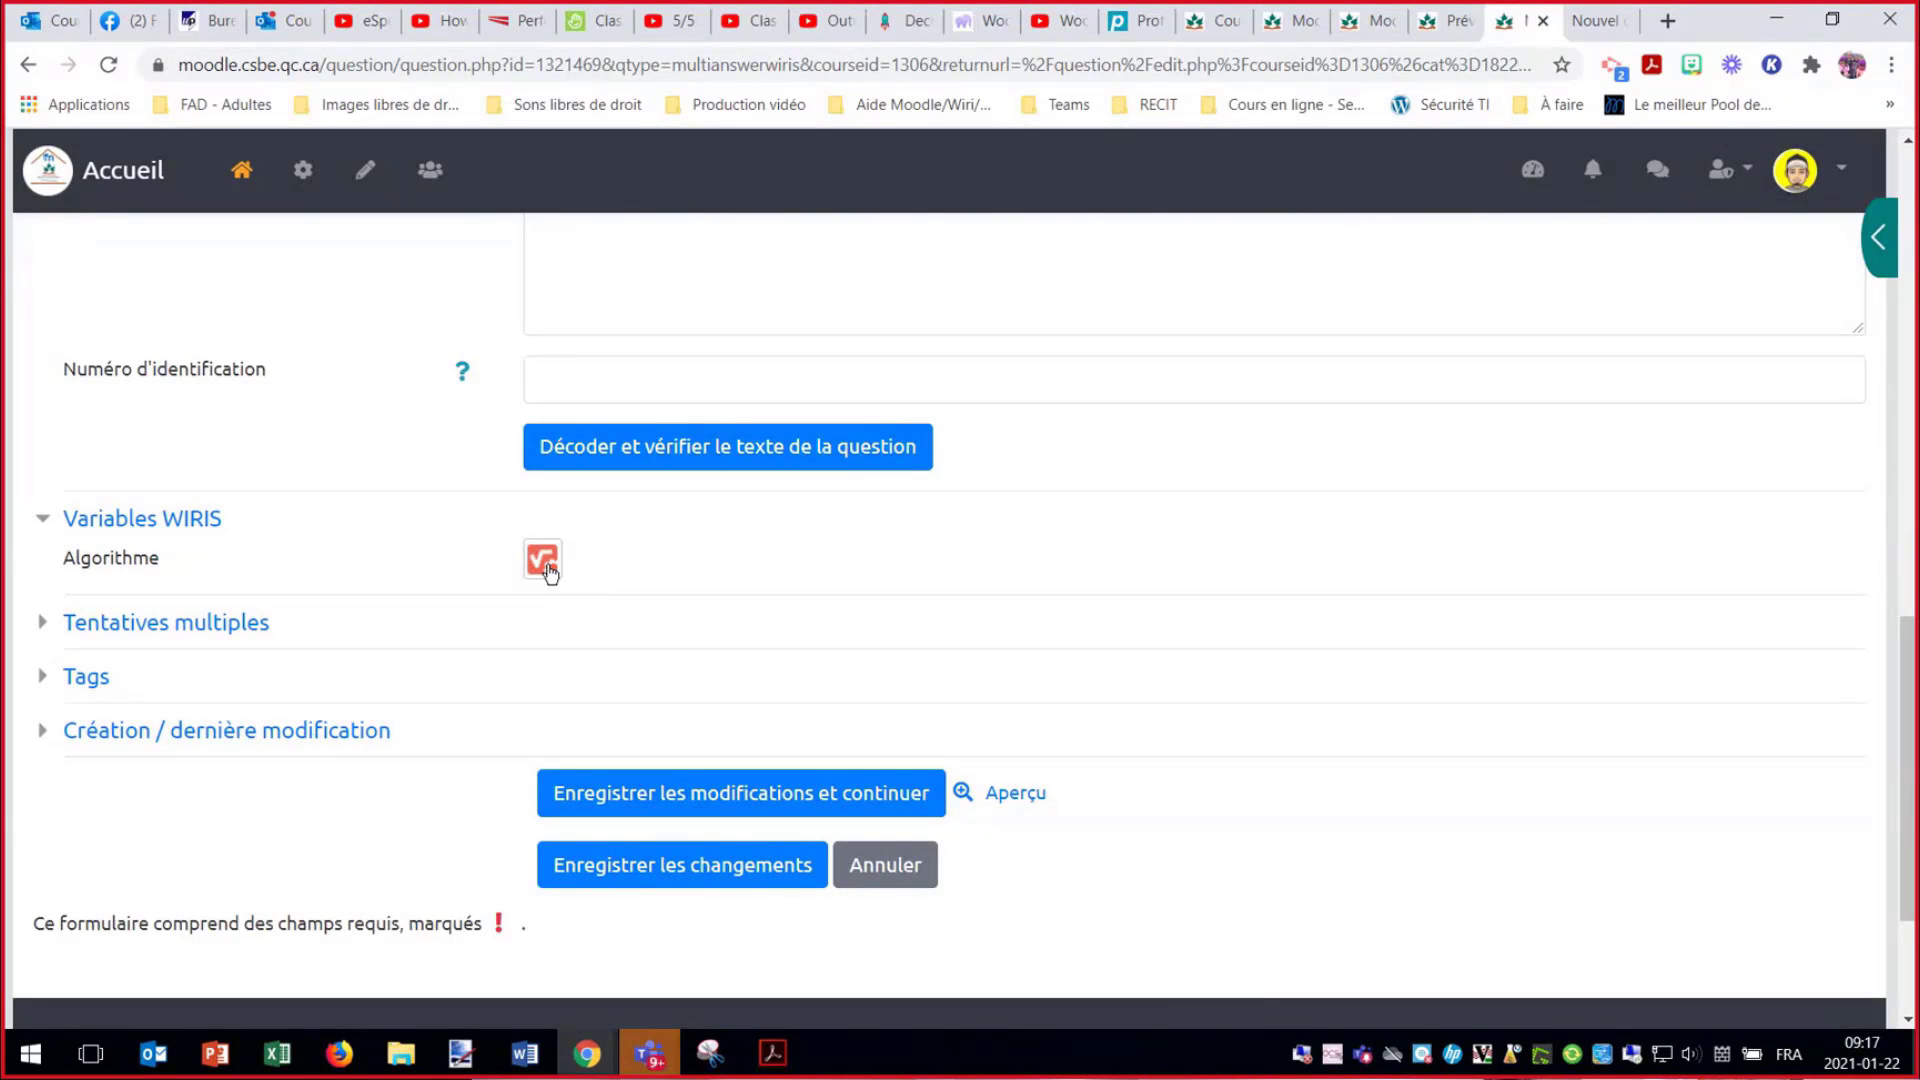
- Open the WIRIS algorithm window for the question and examine the question text behind it
{"action": "left_click", "coordinate": [548, 571]}
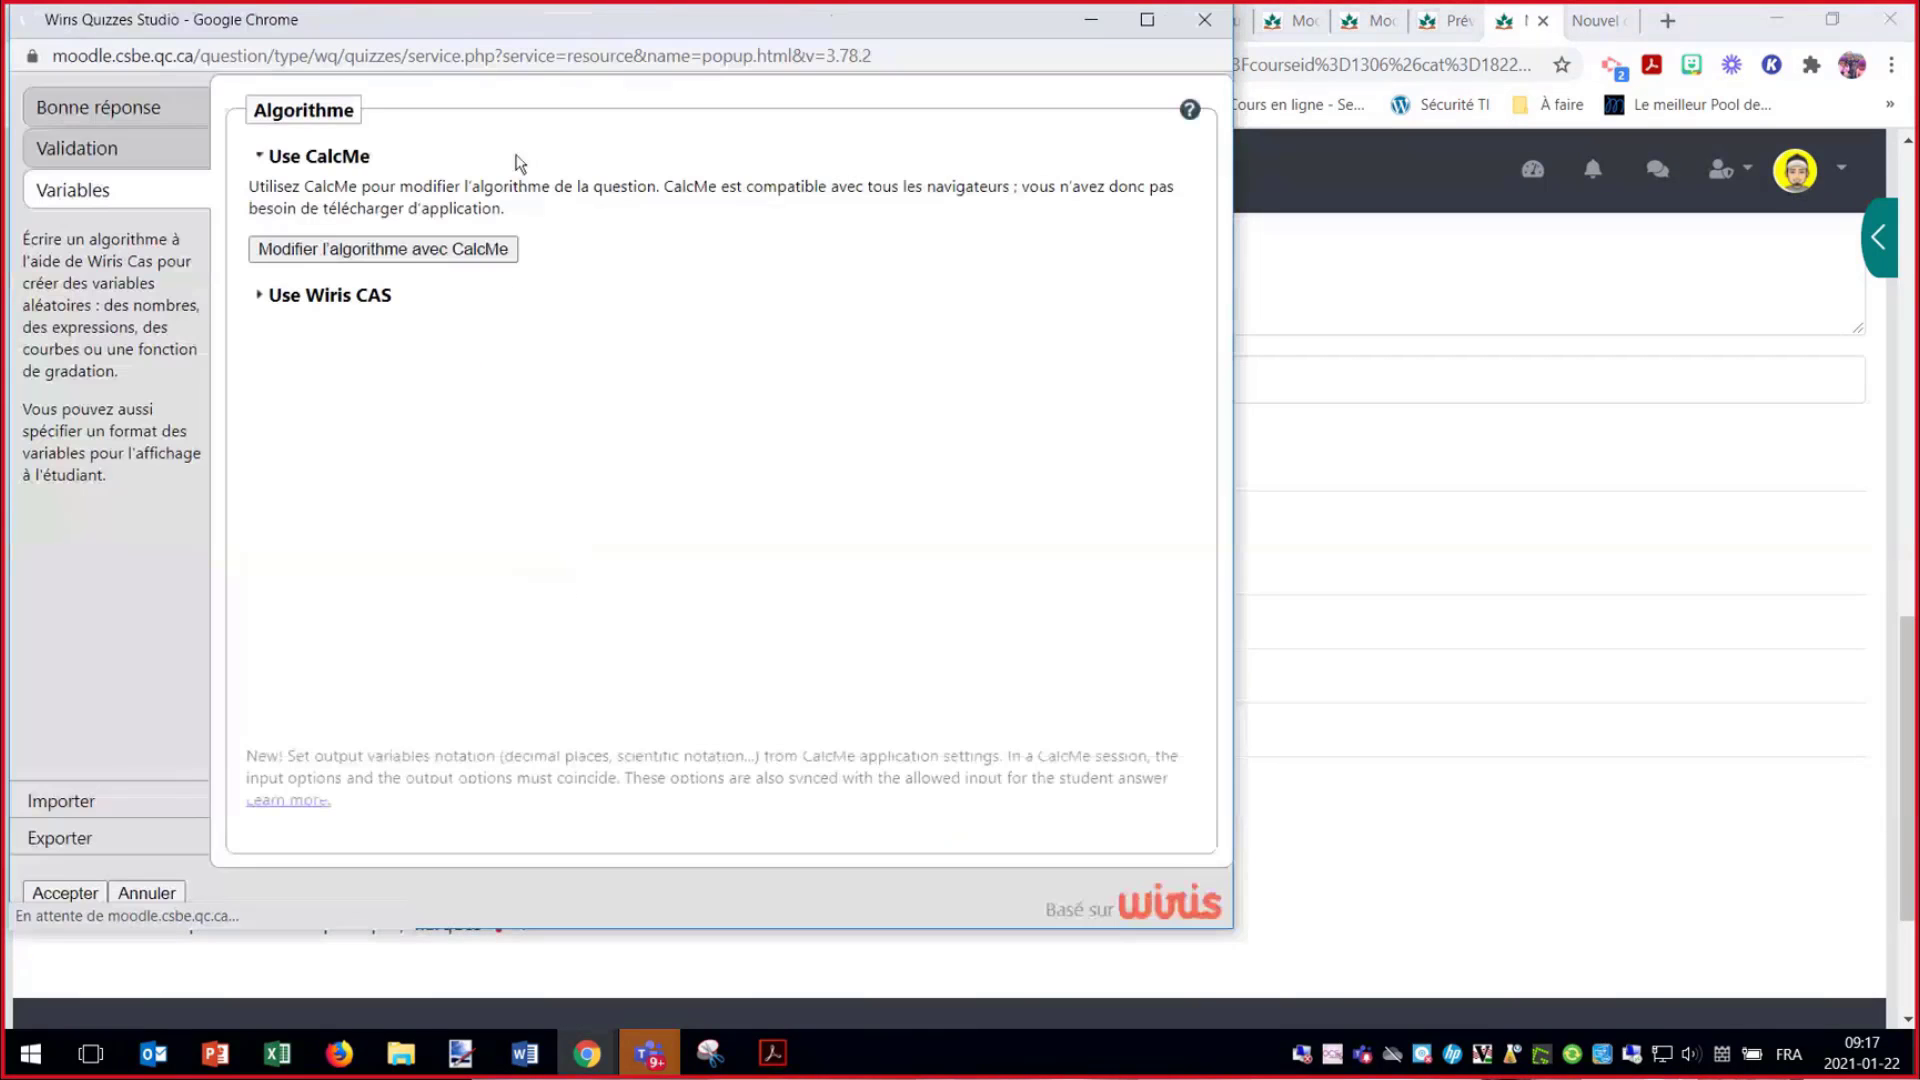
{"action": "left_click_drag", "start_coordinate": [531, 23], "coordinate": [704, 79]}
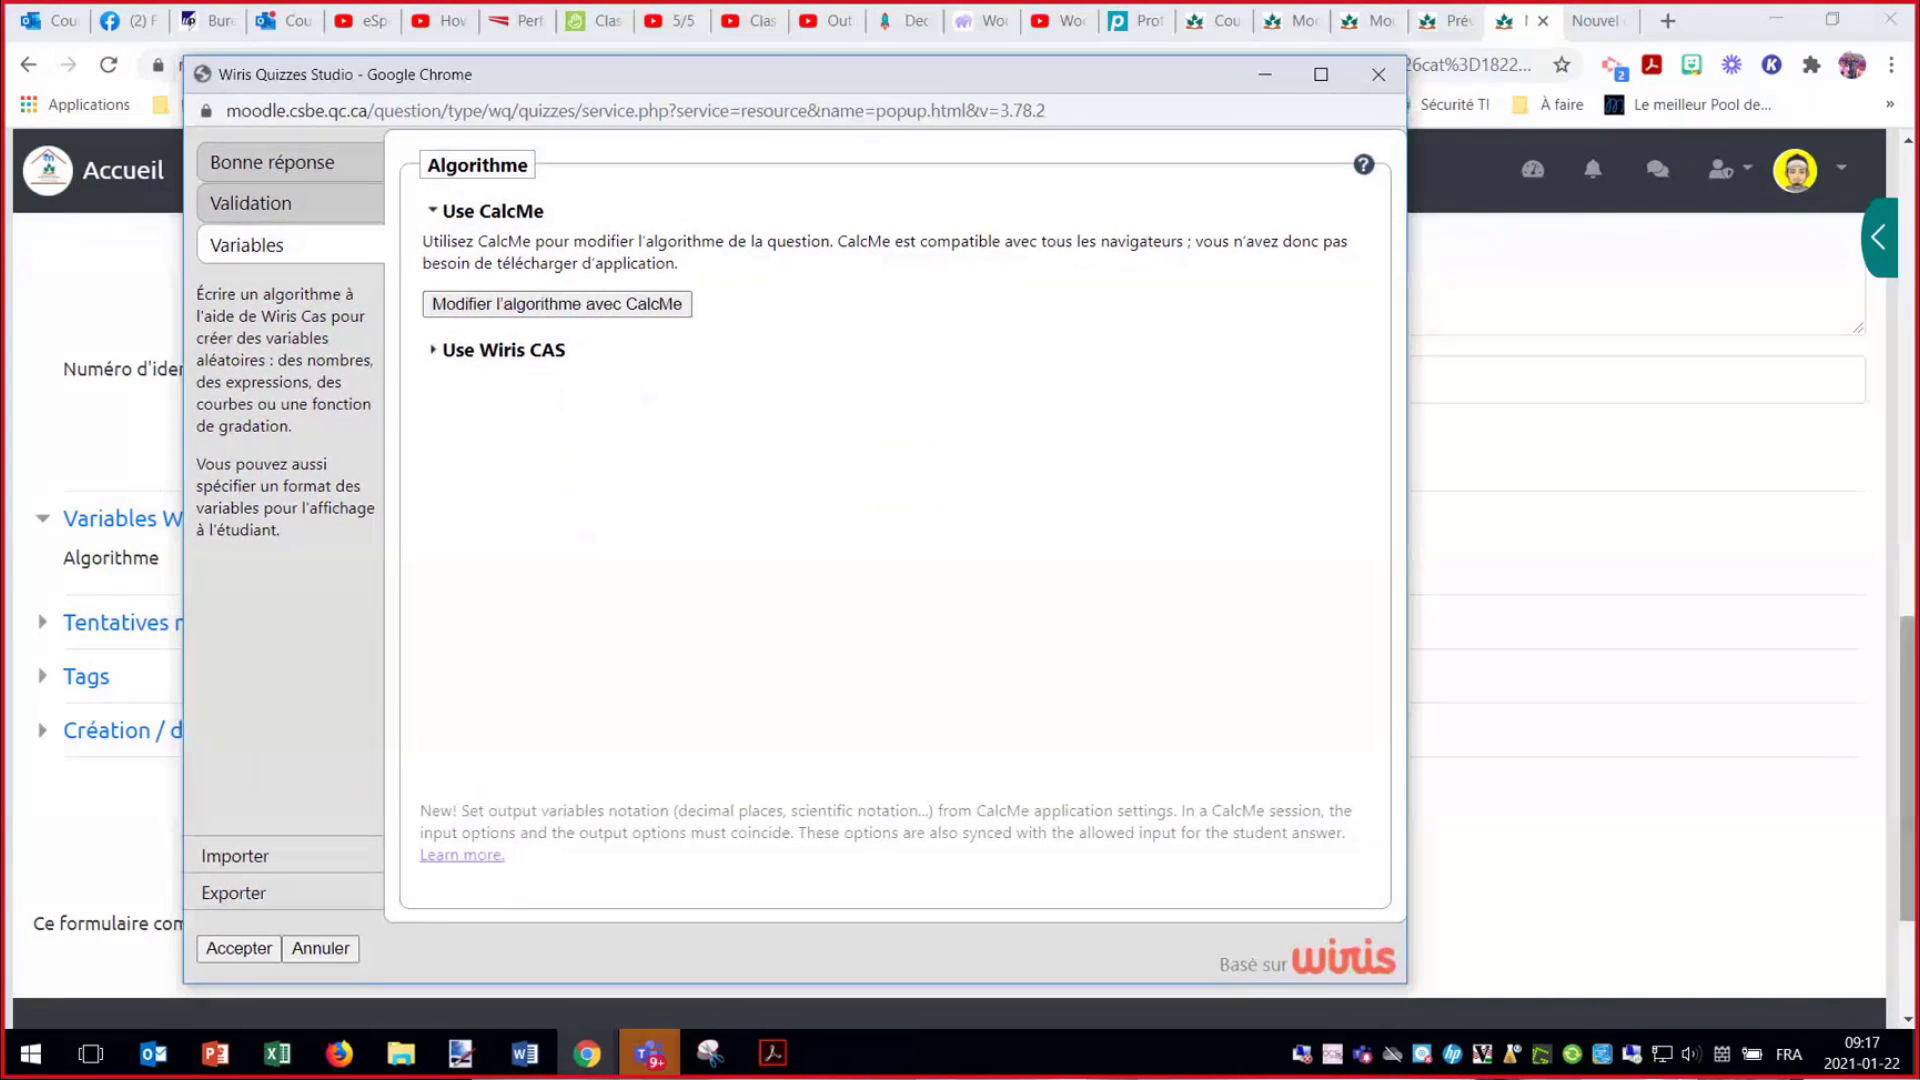
{"action": "left_click_drag", "start_coordinate": [1904, 745], "coordinate": [1898, 449]}
{"action": "left_click", "coordinate": [587, 1053]}
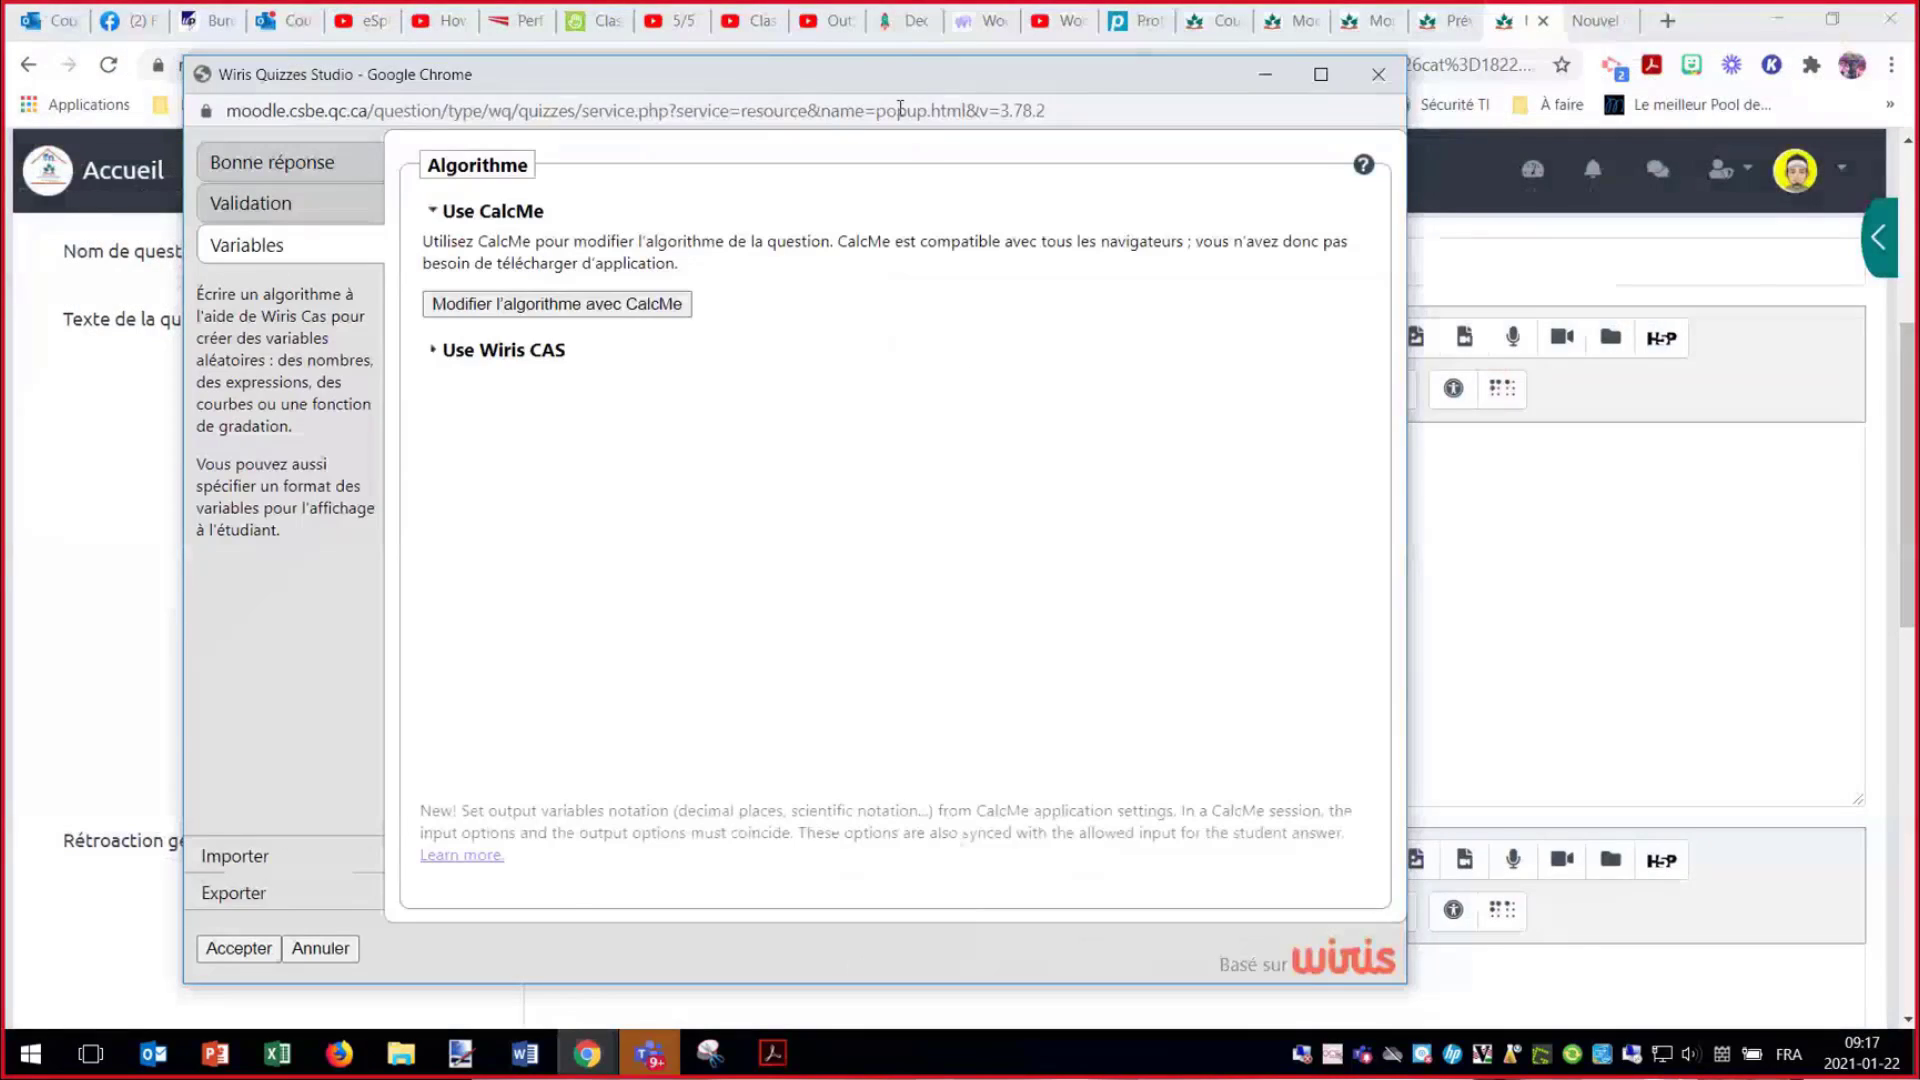
{"action": "left_click", "coordinate": [857, 968]}
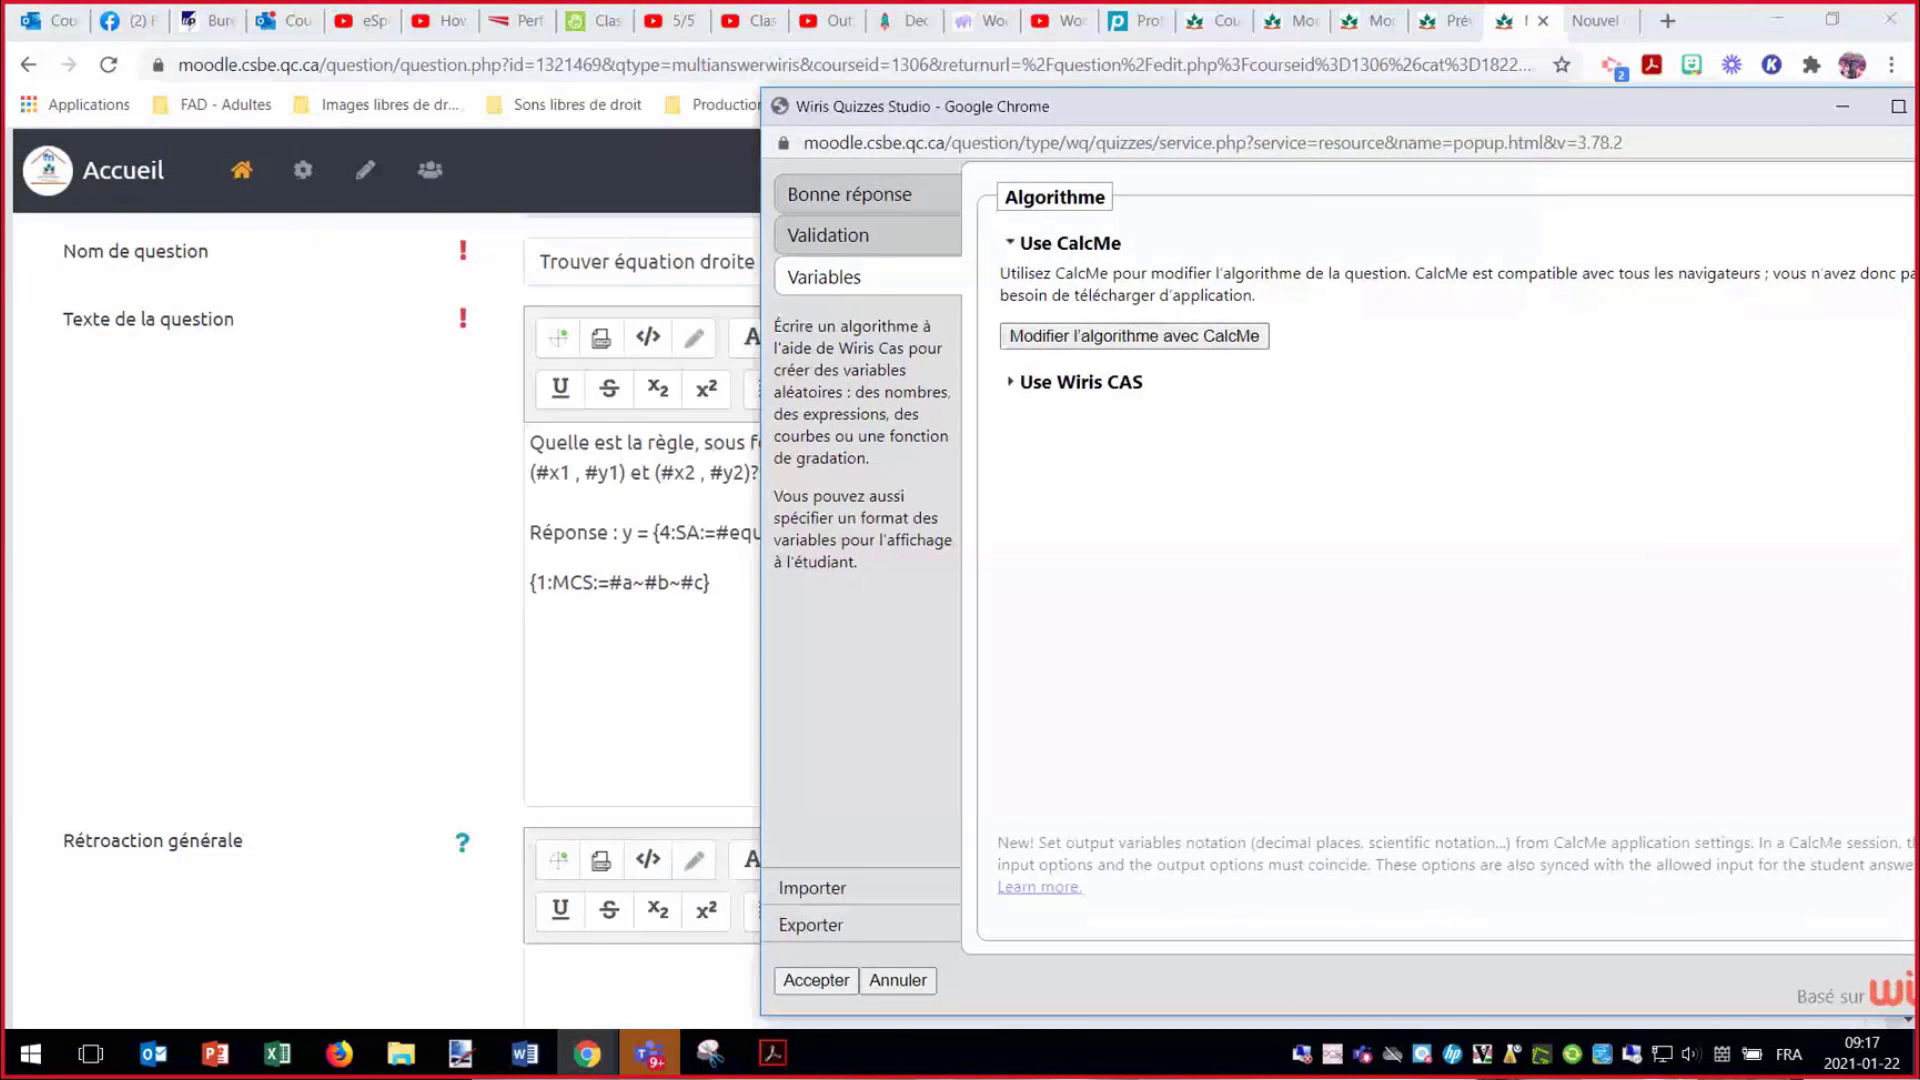
{"action": "left_click_drag", "start_coordinate": [1250, 106], "coordinate": [827, 68]}
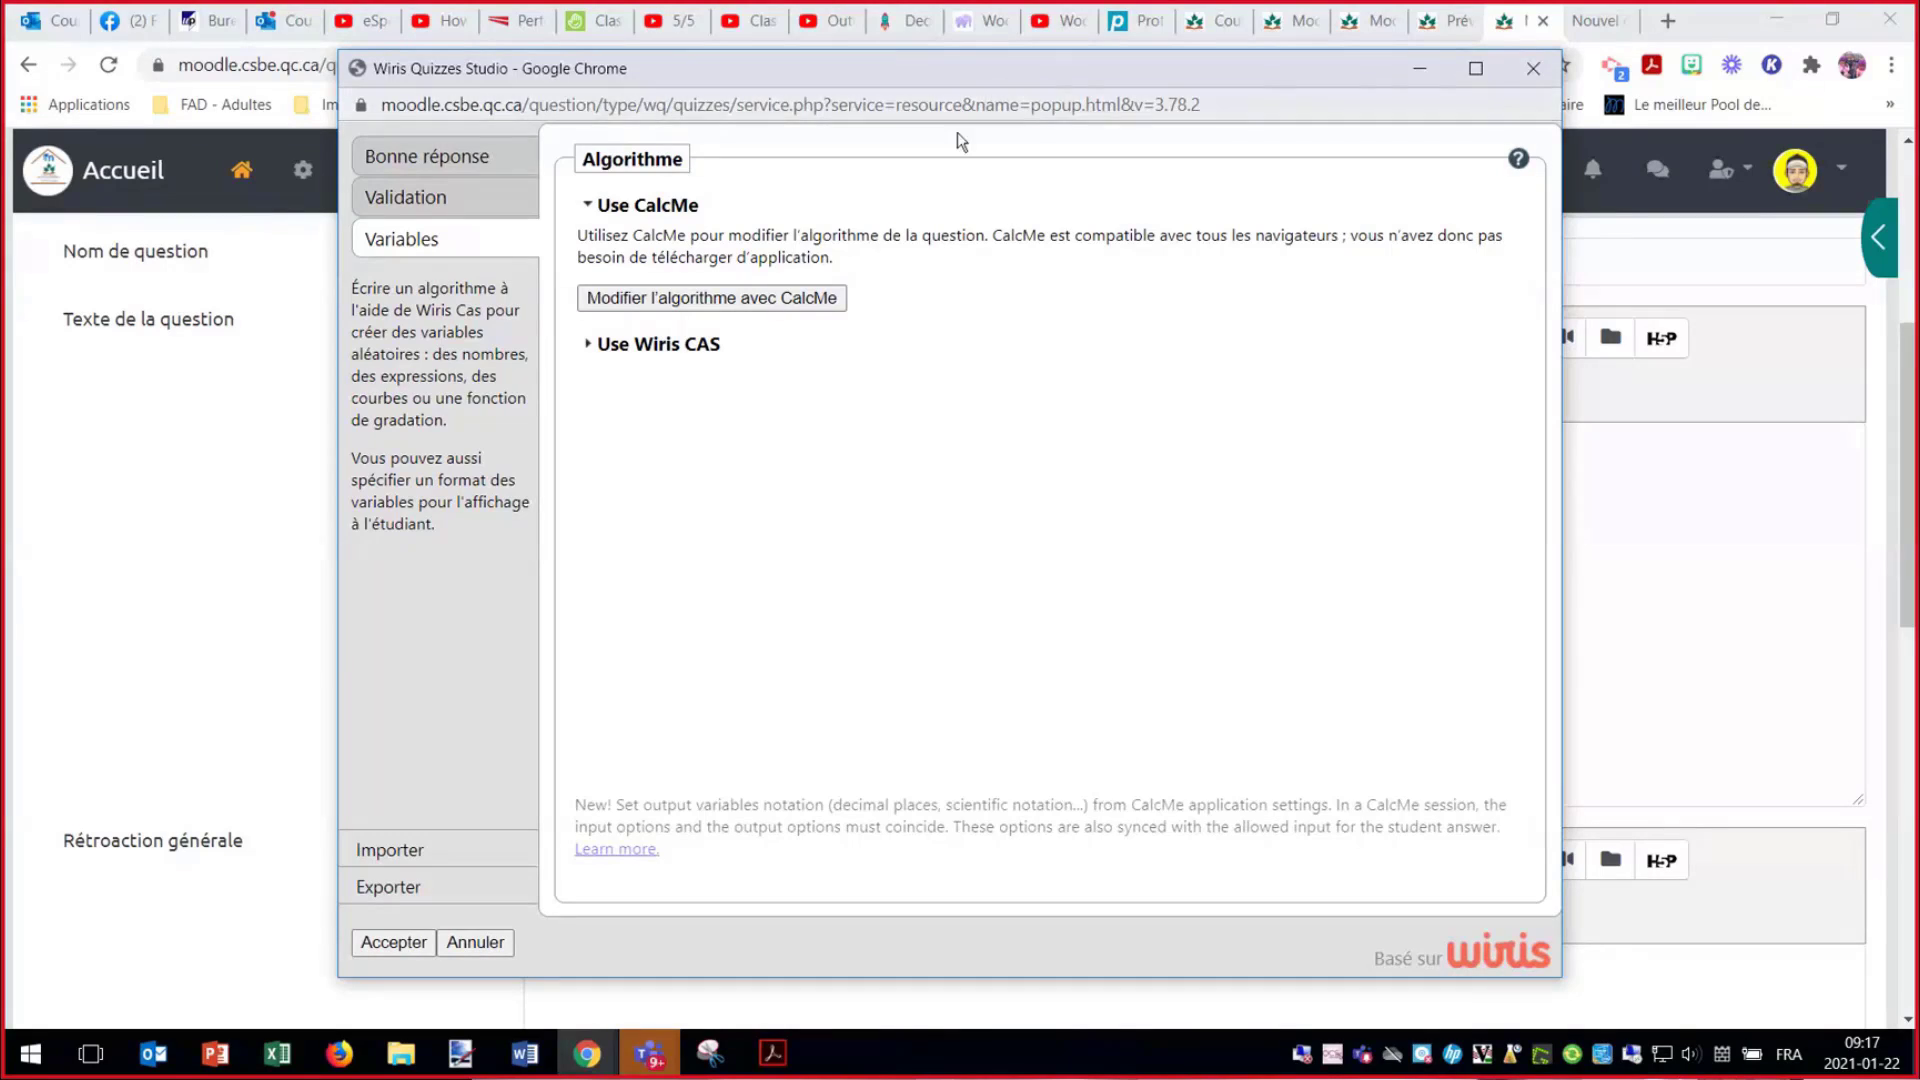
- Minimize the Wiris Quizzes Studio window to view the end of the question form, and restore it
{"action": "left_click", "coordinate": [1419, 68]}
{"action": "scroll", "coordinate": [935, 720], "scroll_direction": "down", "scroll_amount": 10}
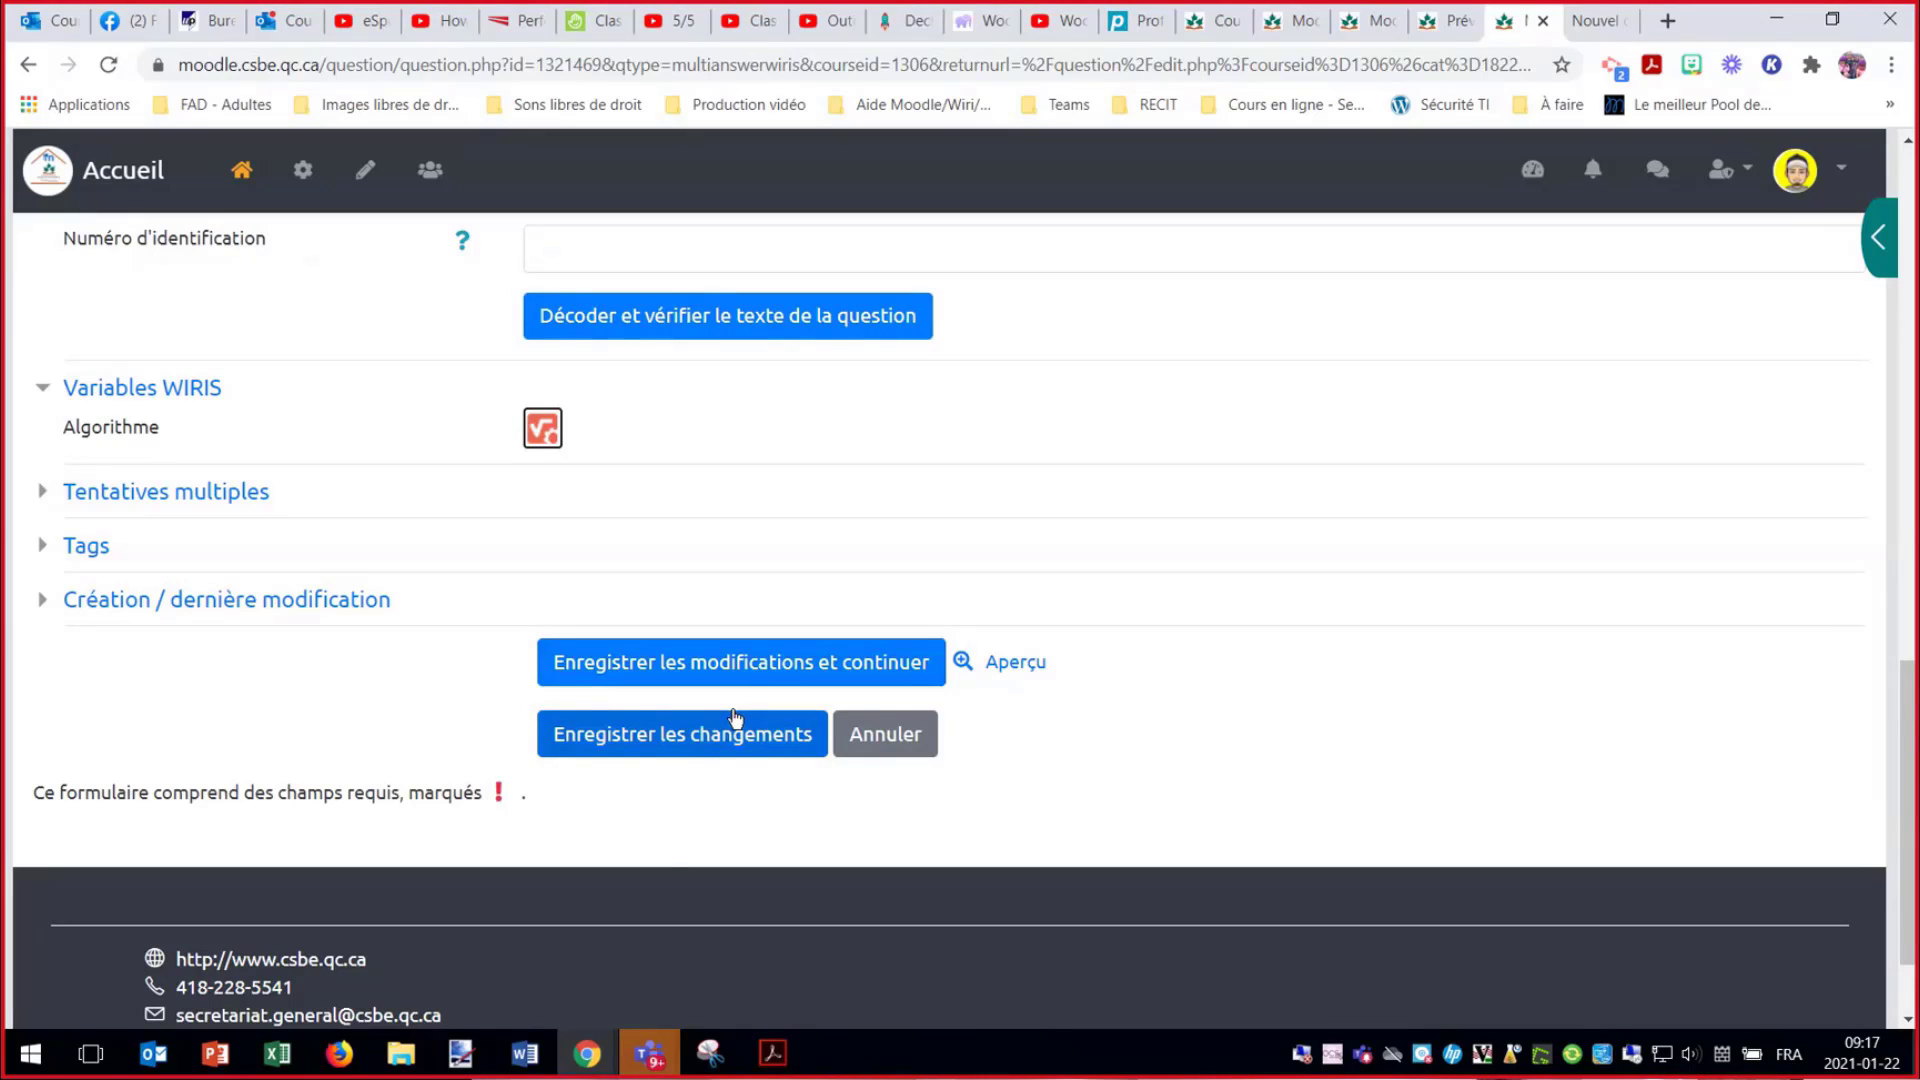
{"action": "mouse_move", "coordinate": [587, 1053]}
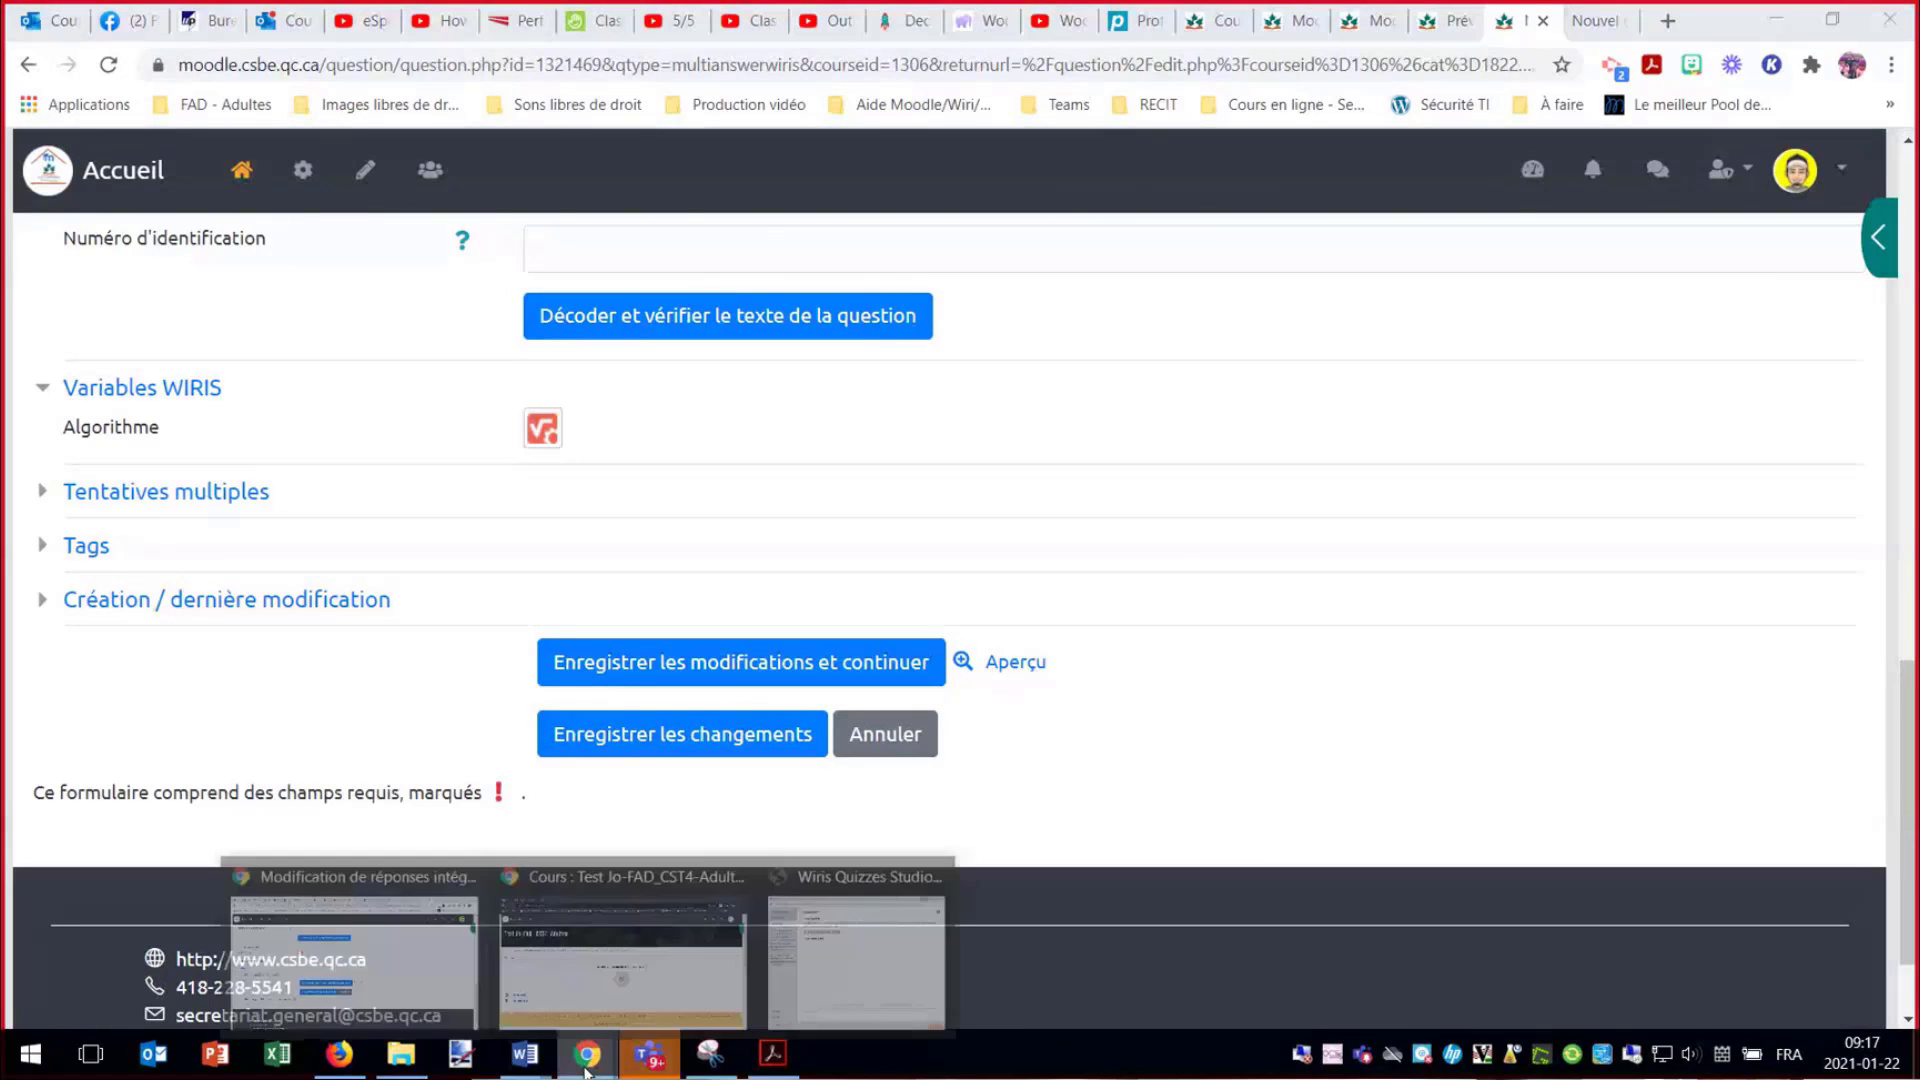
{"action": "left_click", "coordinate": [845, 957]}
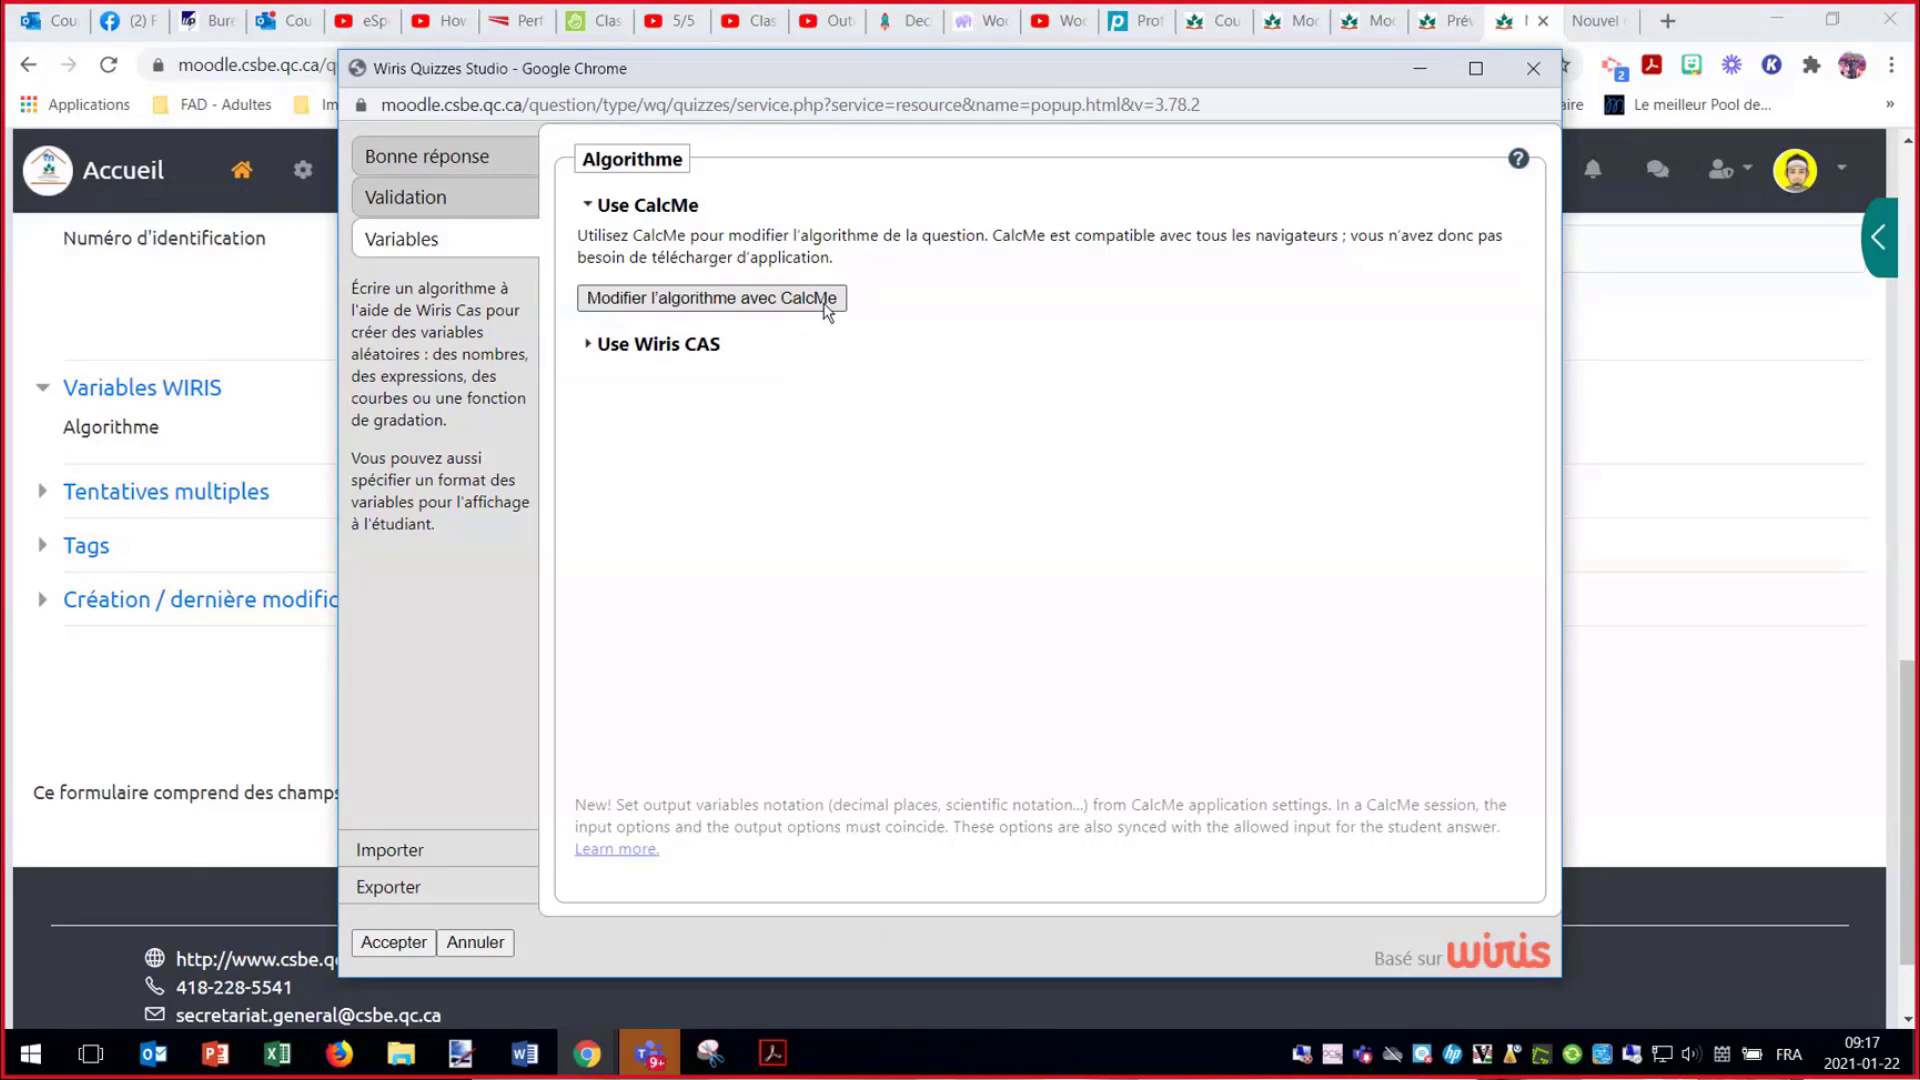
- View the CalcMe algorithm editor and return to the Variables settings
{"action": "left_click", "coordinate": [730, 301]}
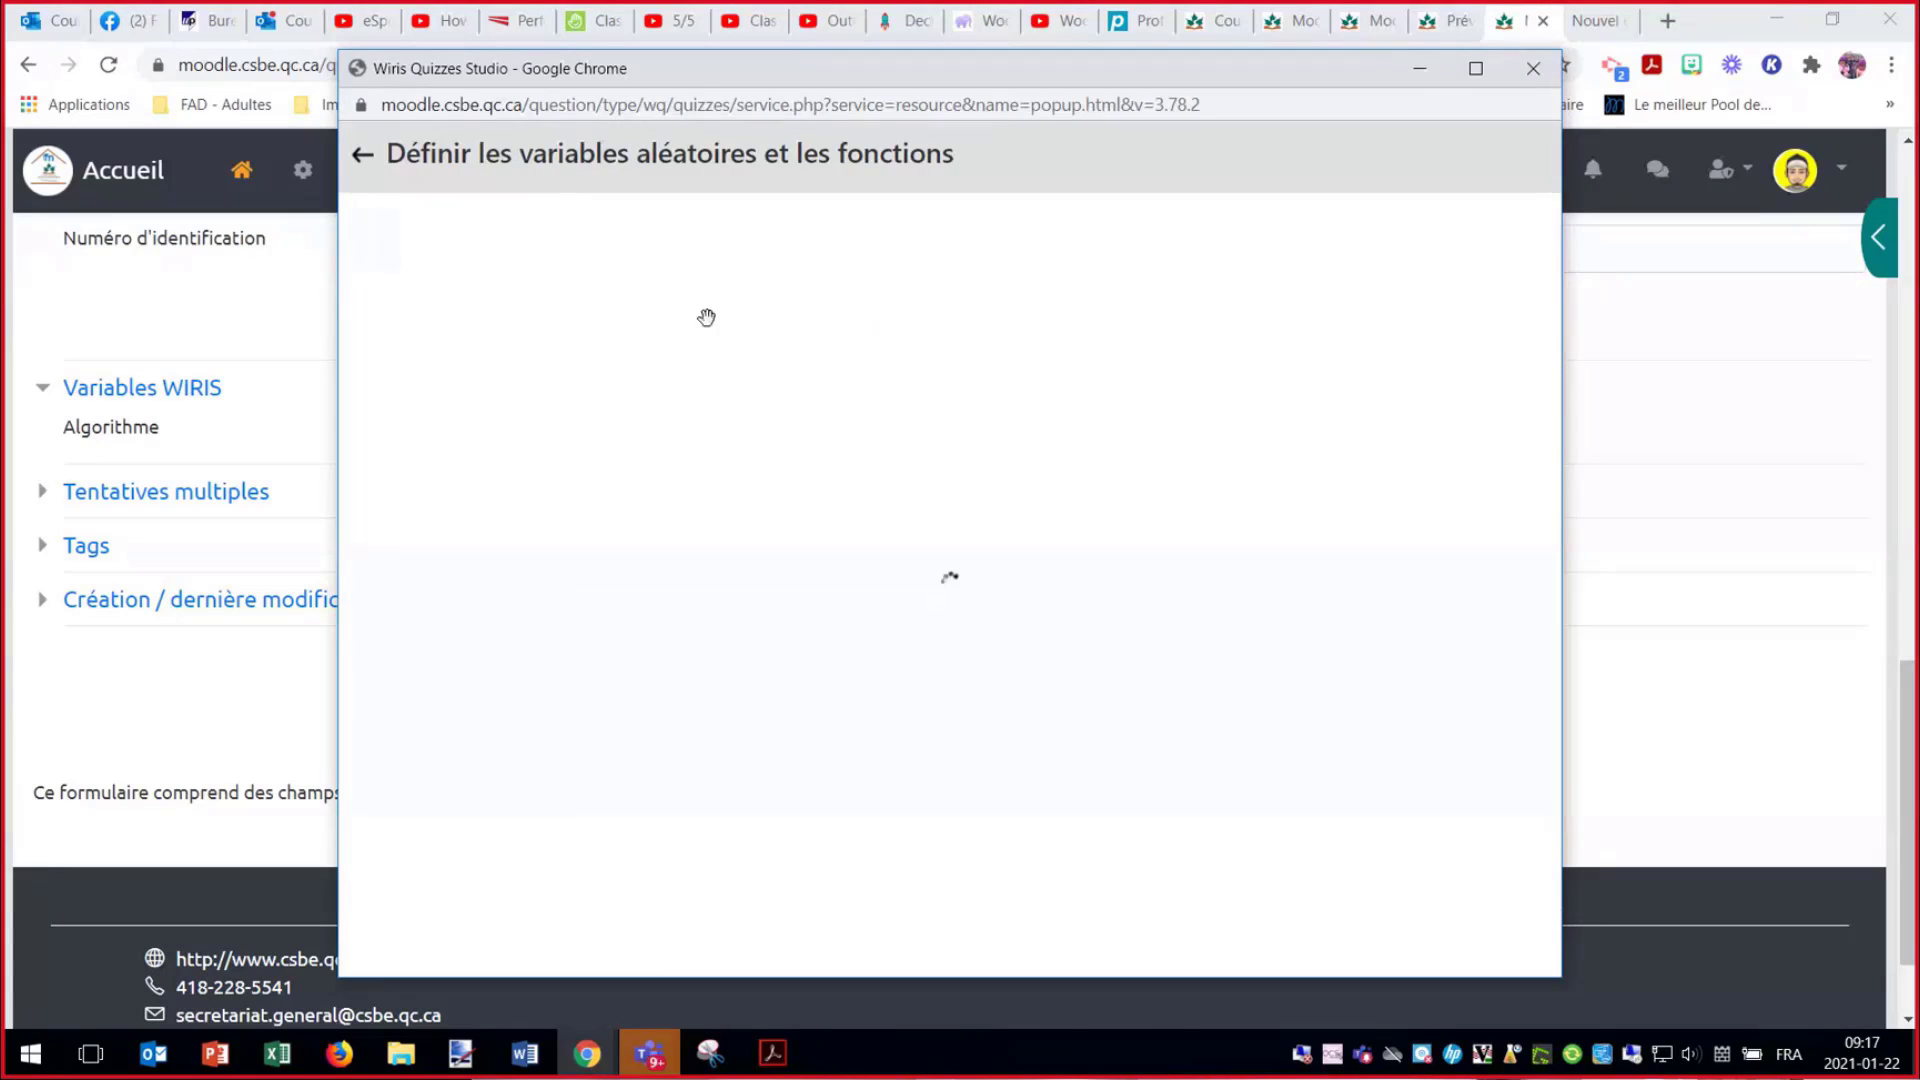
{"action": "left_click_drag", "start_coordinate": [801, 65], "coordinate": [960, 26]}
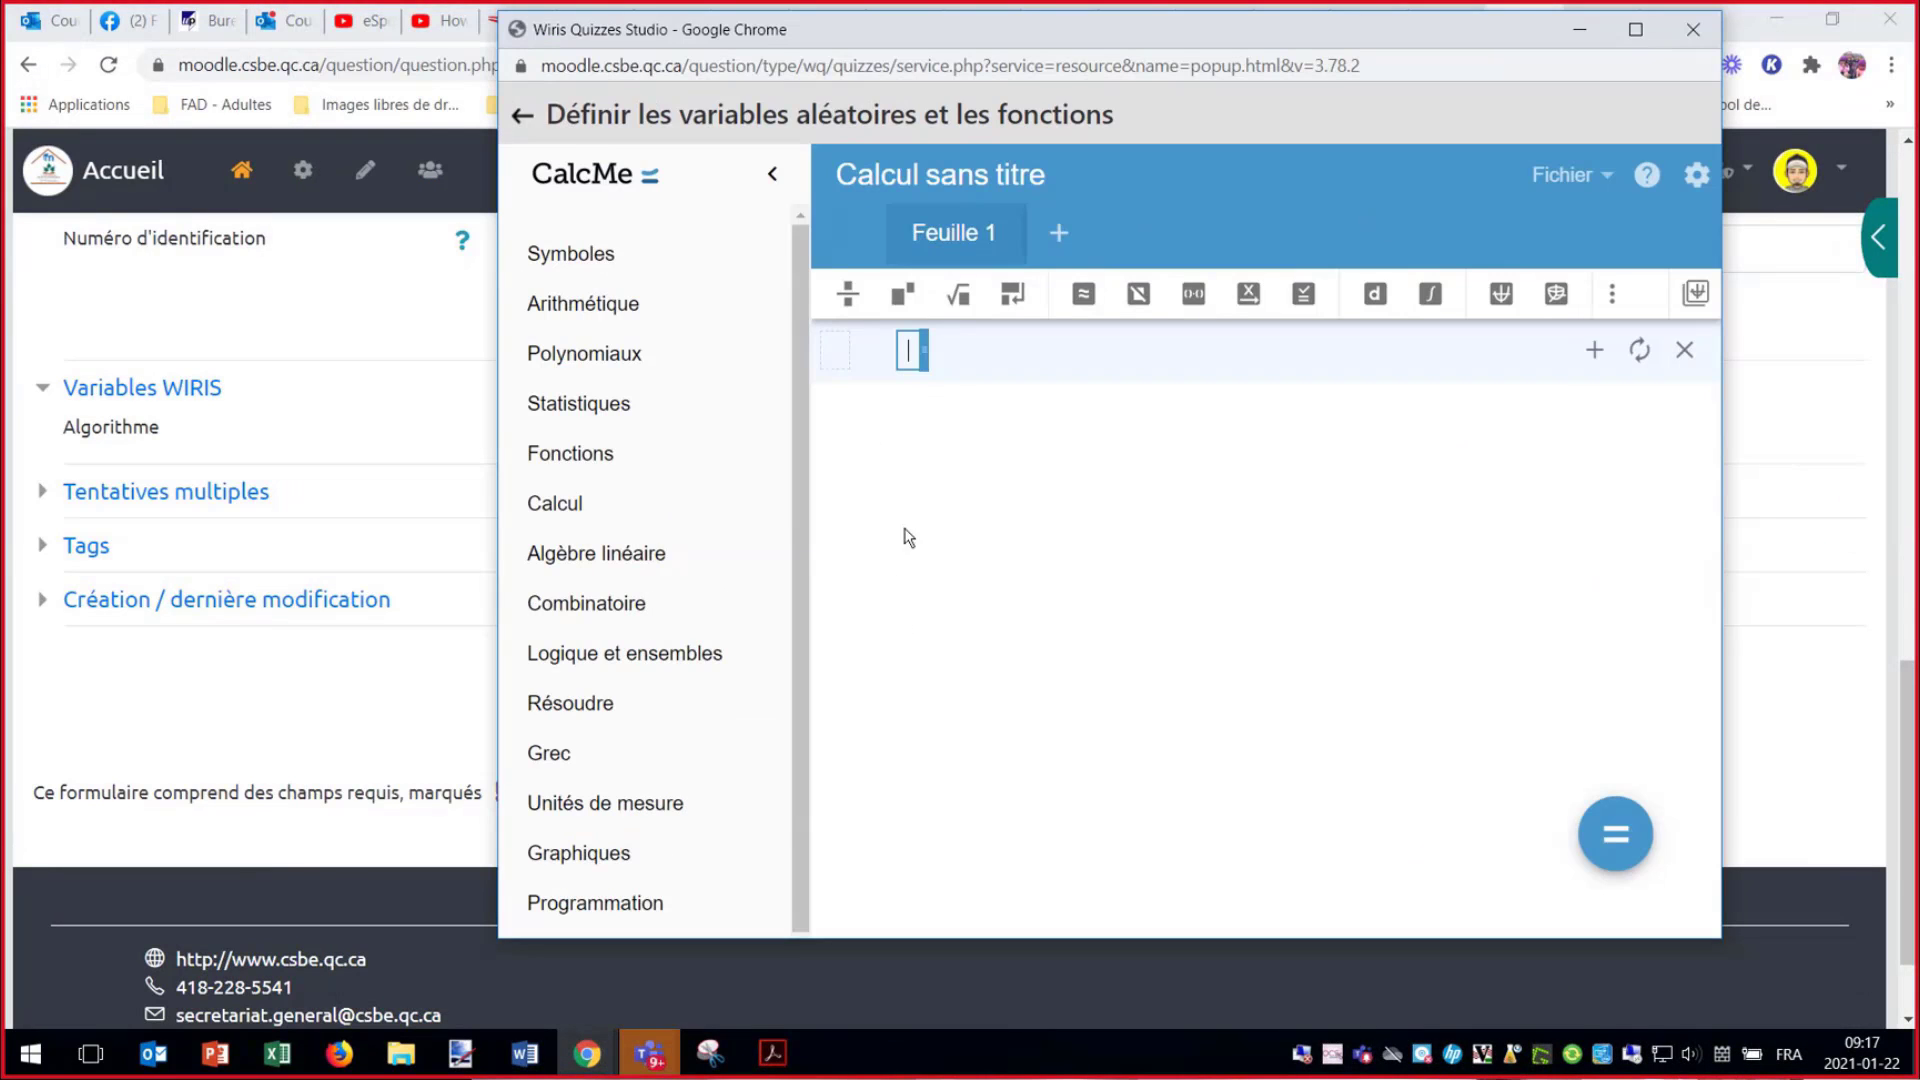
{"action": "left_click", "coordinate": [523, 118]}
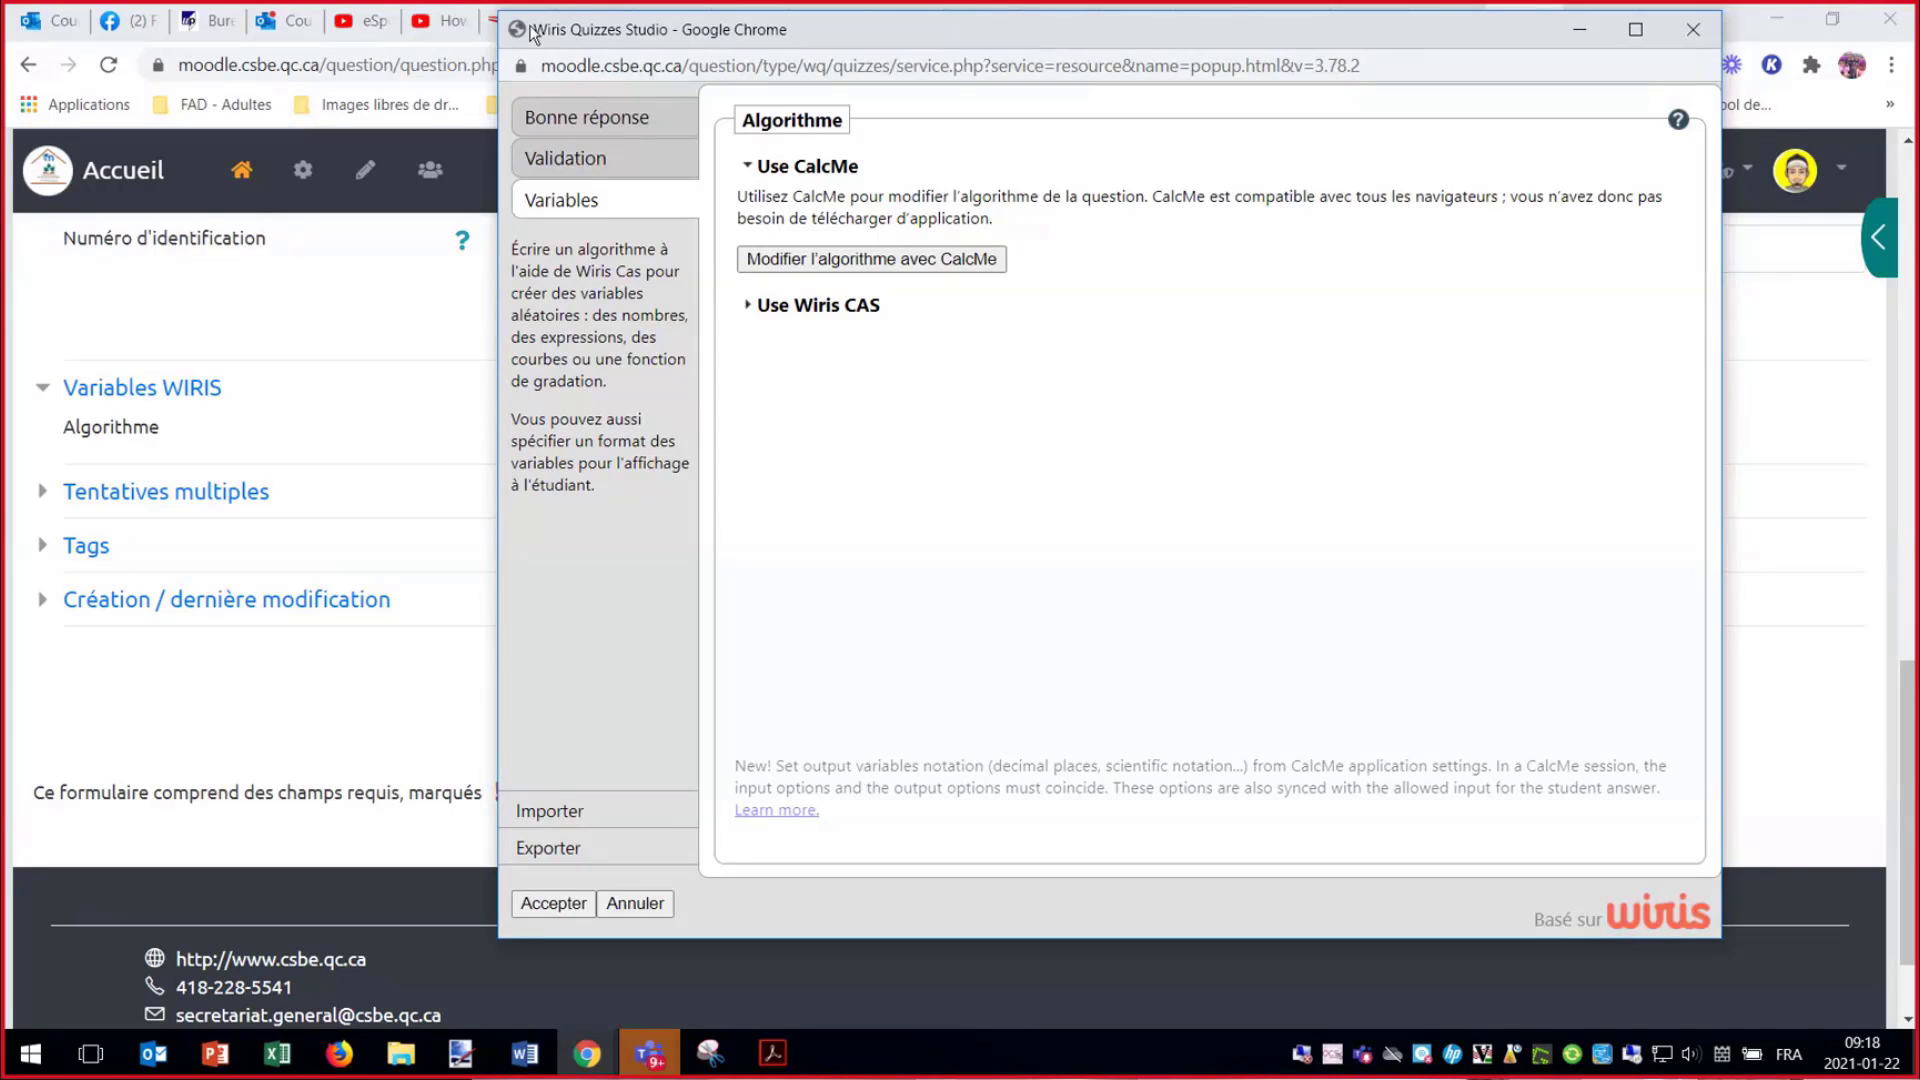
{"action": "left_click_drag", "start_coordinate": [532, 35], "coordinate": [580, 37]}
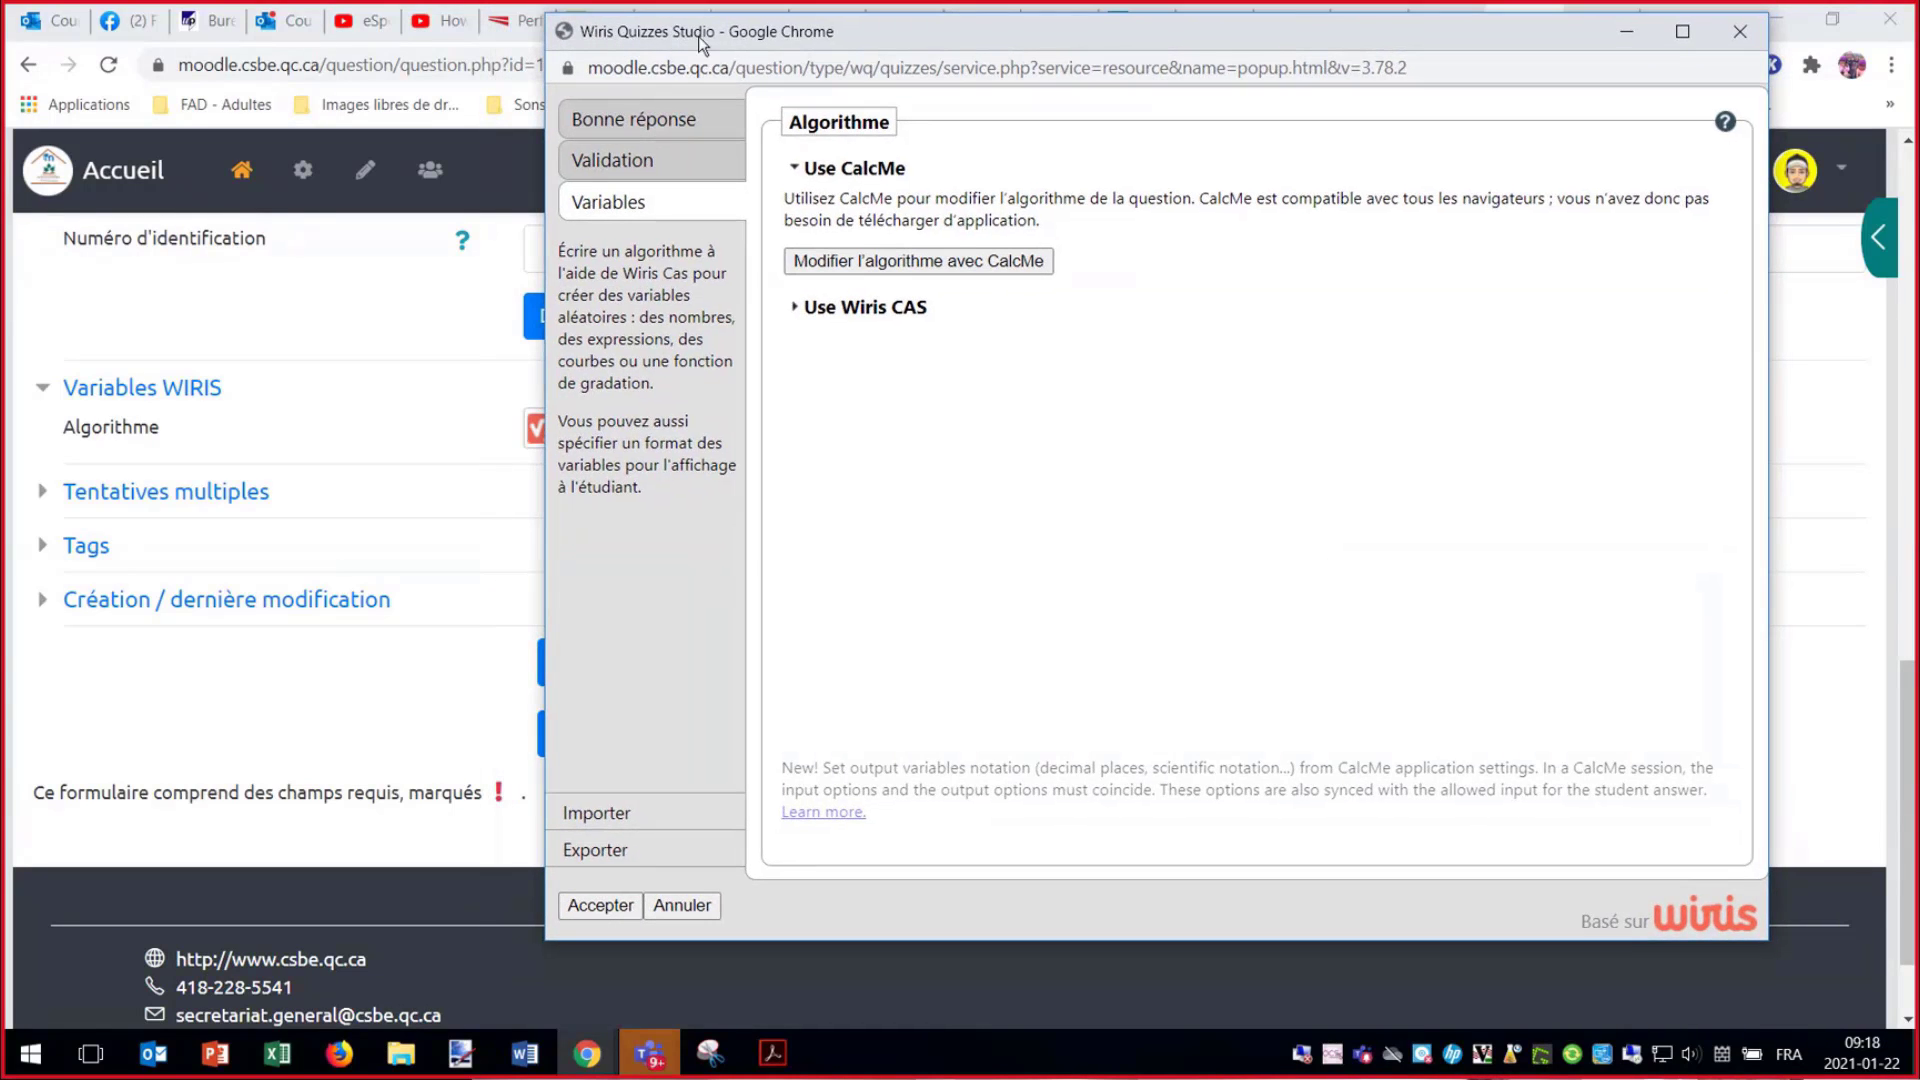
{"action": "left_click_drag", "start_coordinate": [808, 36], "coordinate": [696, 45]}
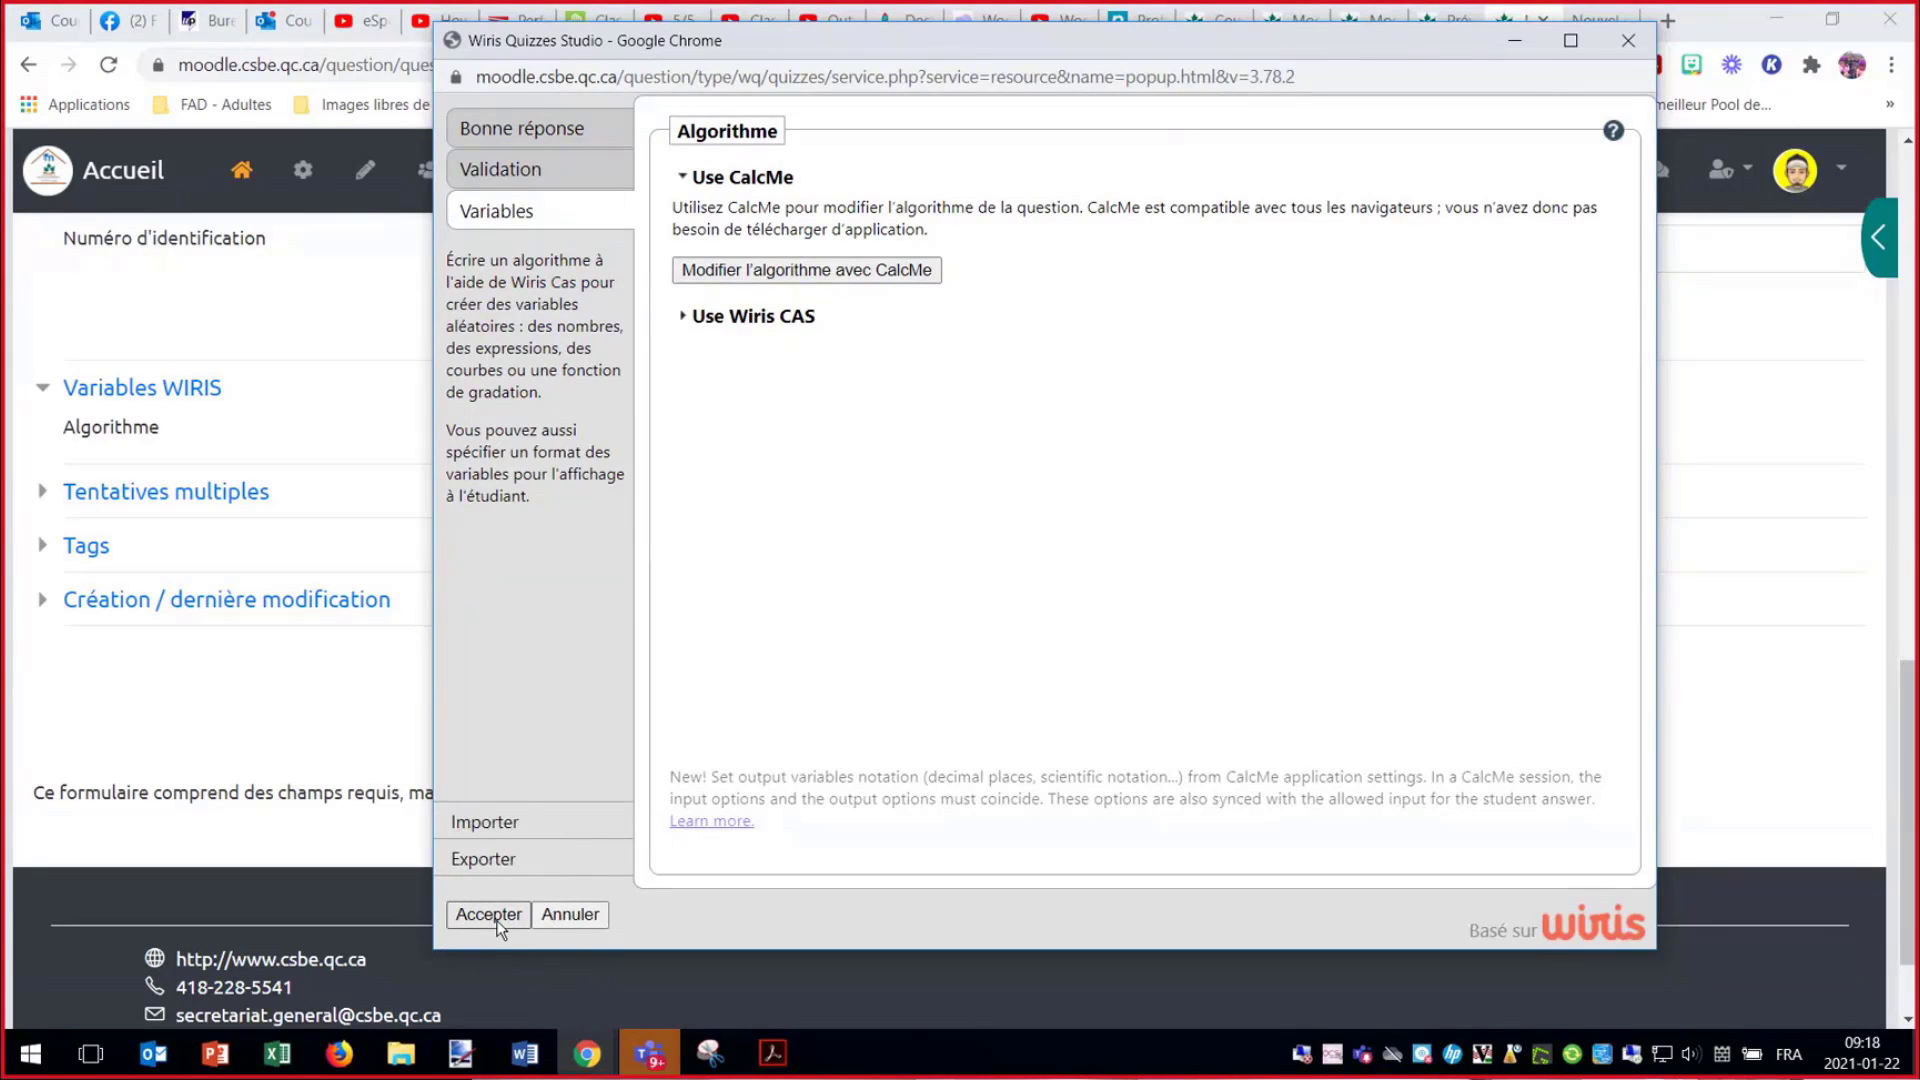
{"action": "key", "text": "ctrl"}
{"action": "key", "text": "ctrl"}
{"action": "key", "text": "ctrl"}
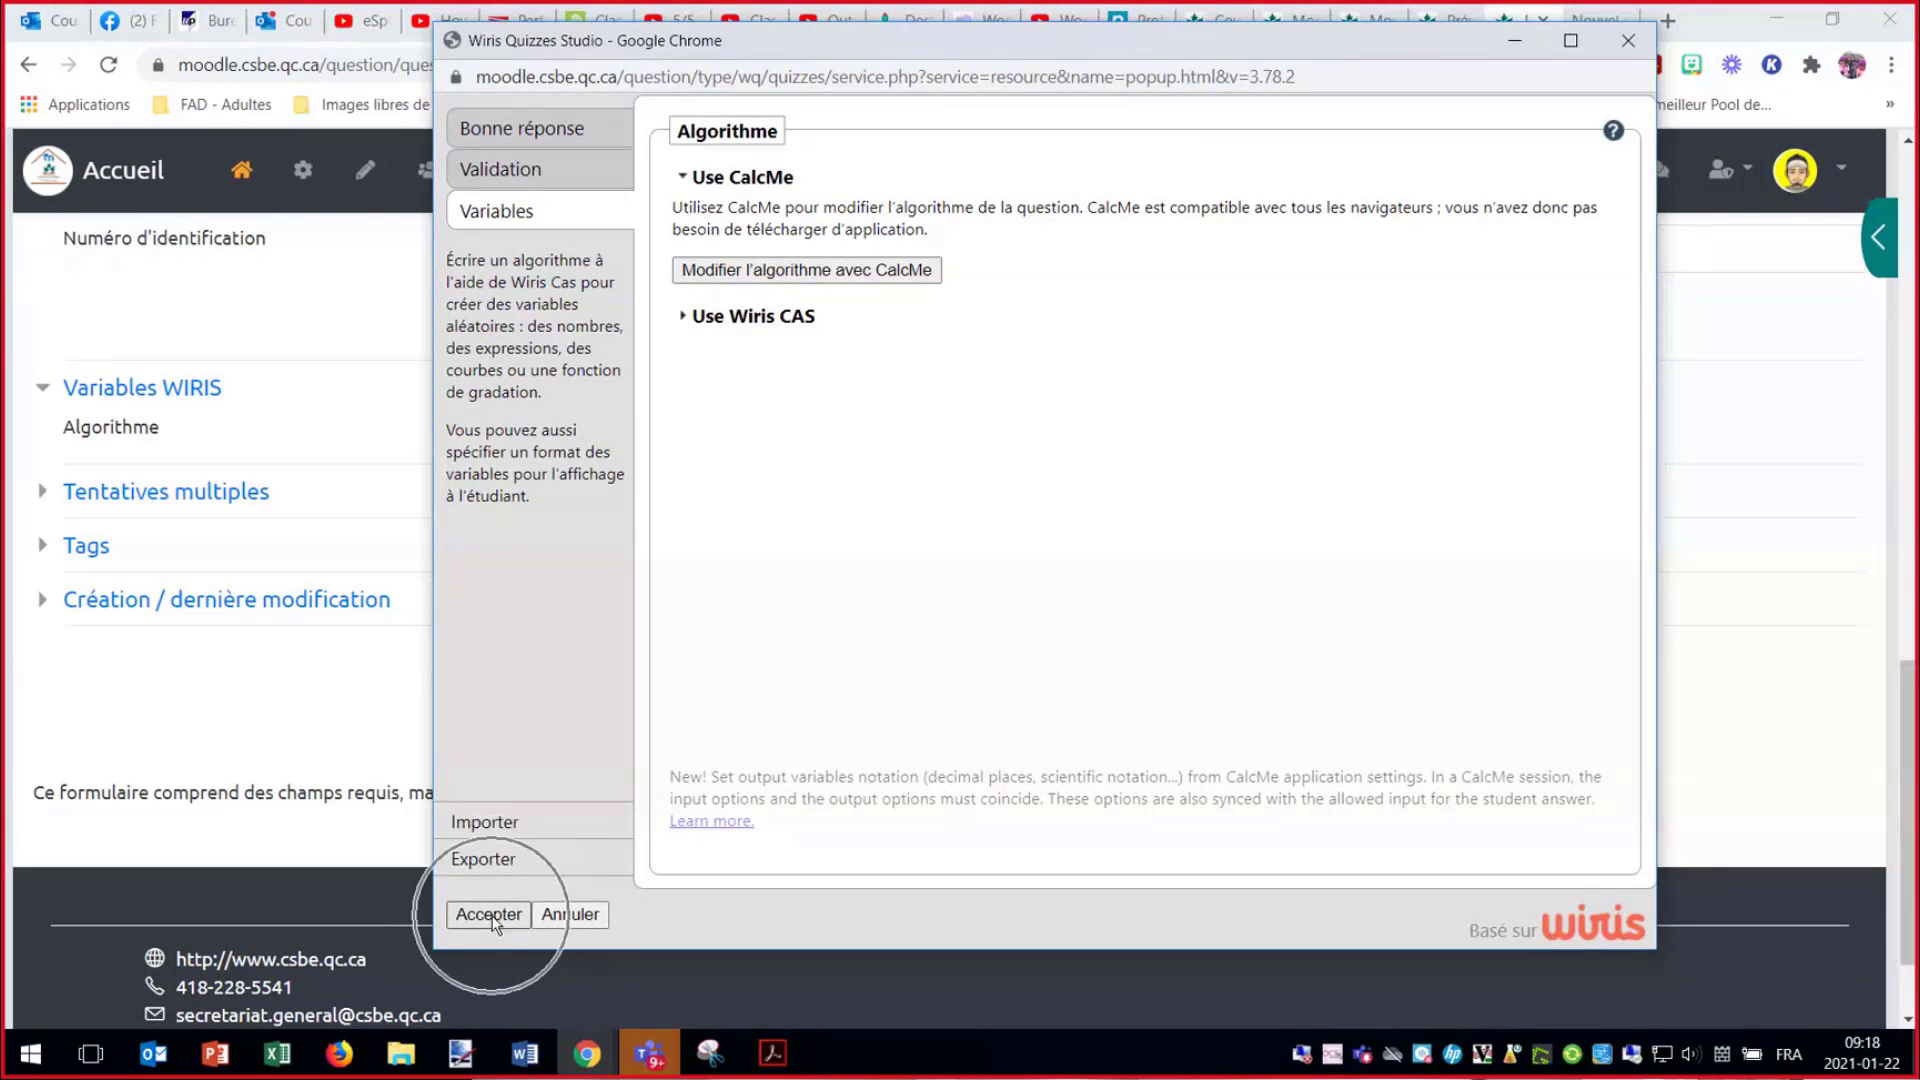
{"action": "key", "text": "ctrl"}
{"action": "key", "text": "ctrl"}
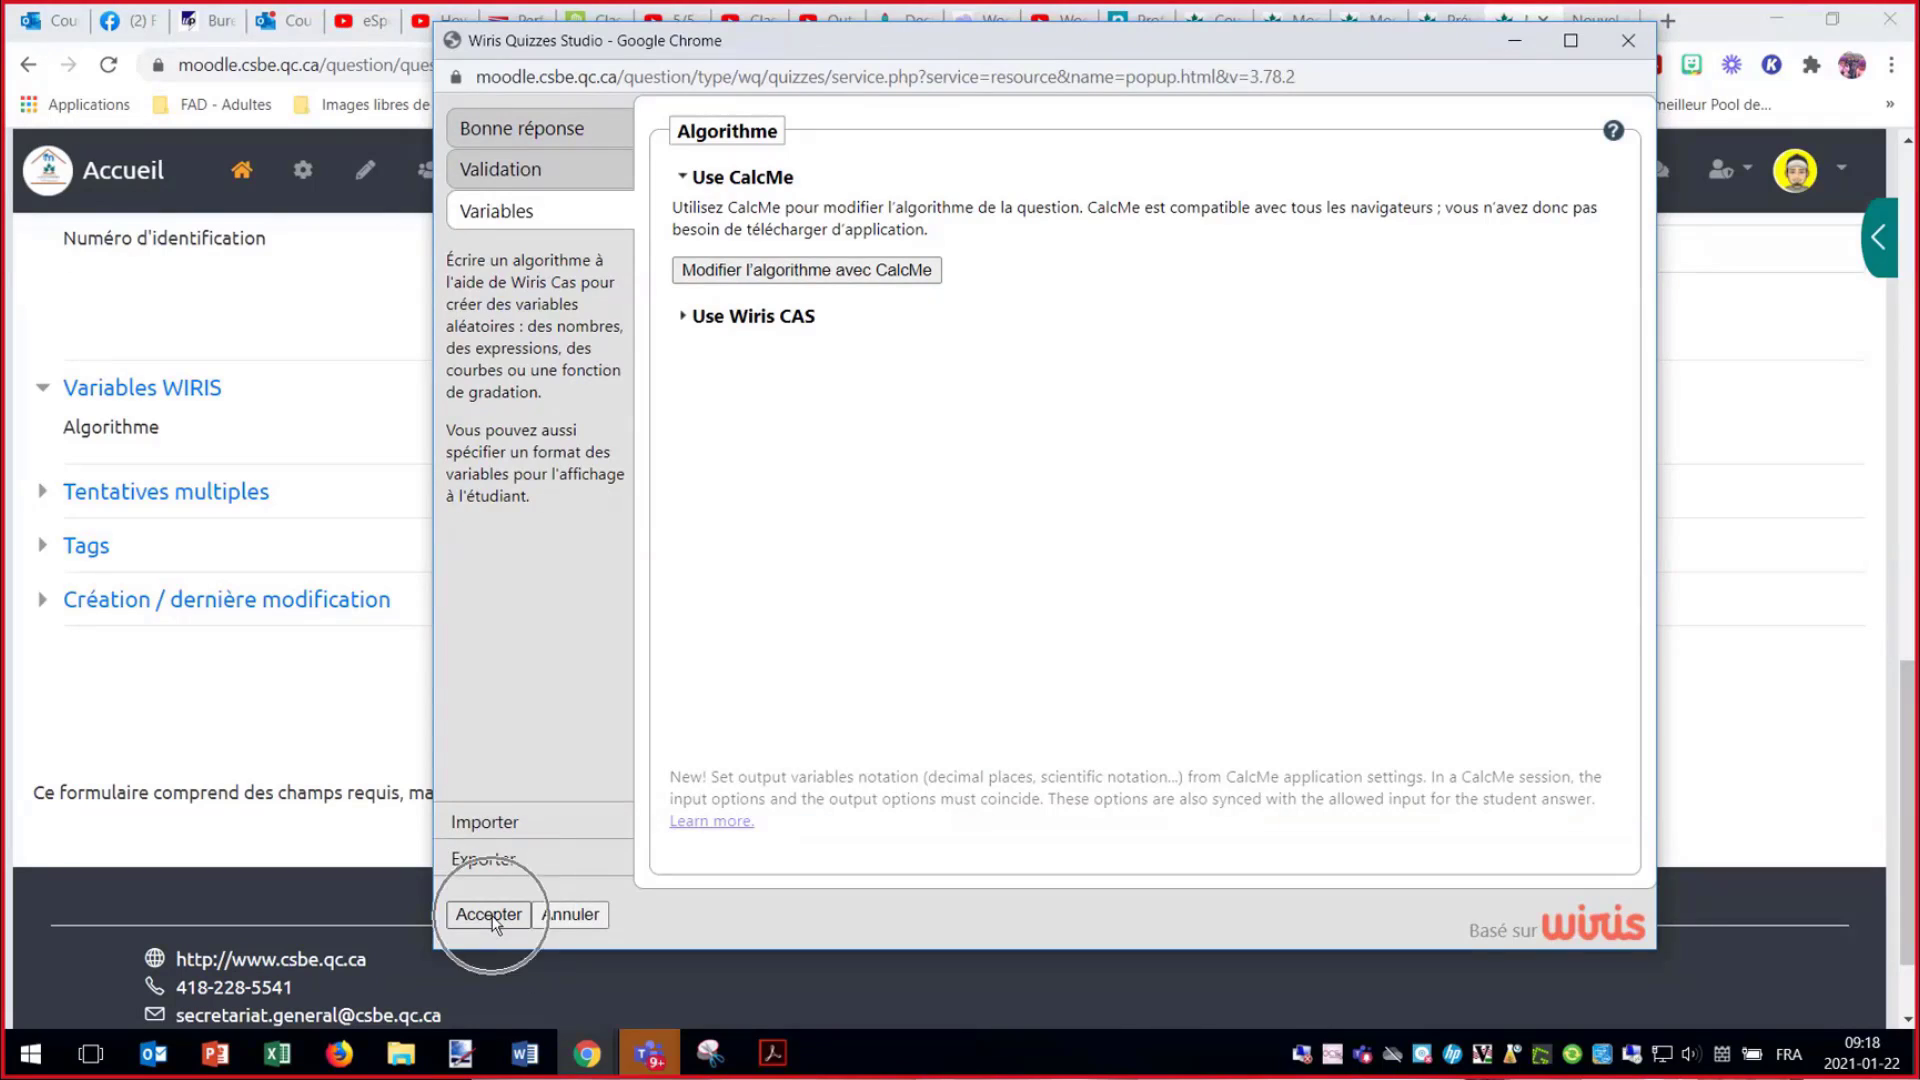
{"action": "key", "text": "ctrl"}
{"action": "key", "text": "ctrl"}
{"action": "key", "text": "ctrl"}
{"action": "key", "text": "ctrl"}
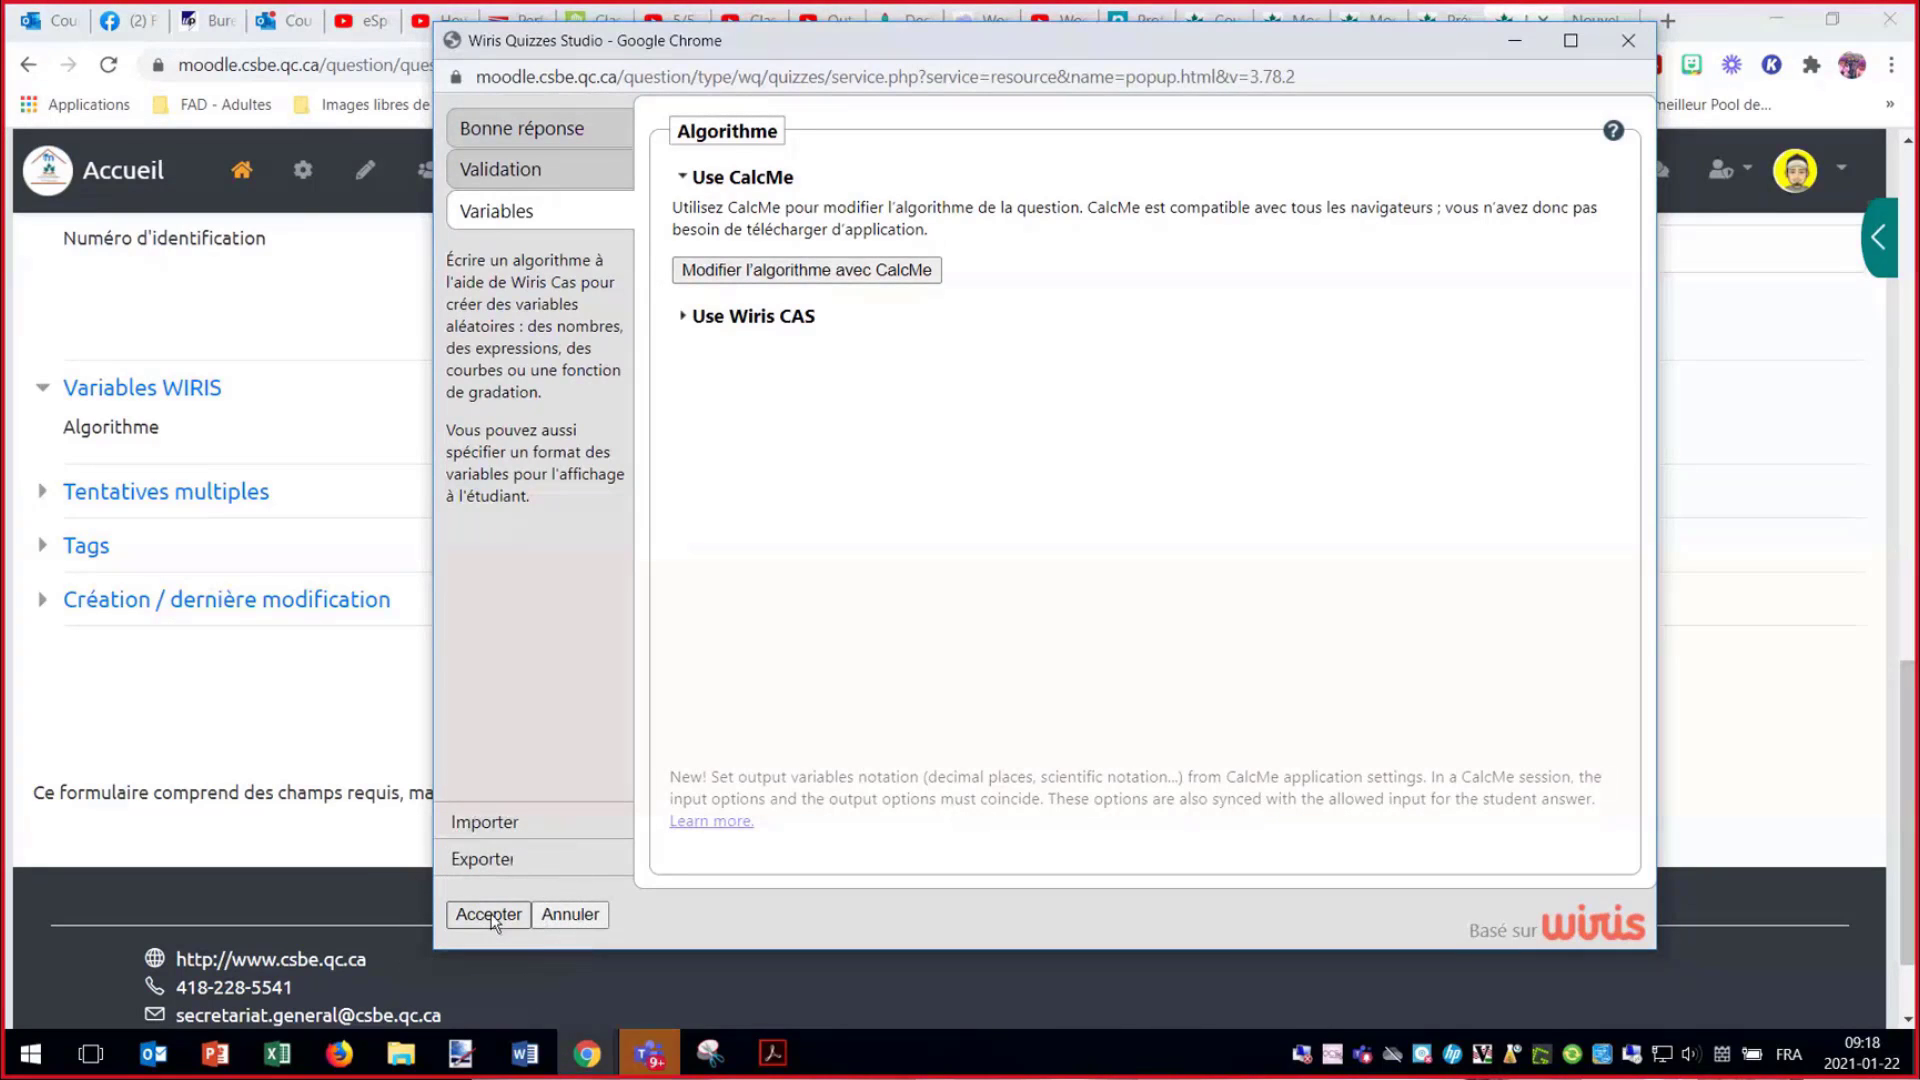
{"action": "key", "text": "ctrl"}
{"action": "key", "text": "ctrl"}
{"action": "key", "text": "ctrl"}
- Close Wiris Quizzes Studio without saving and reopen it from the question's Algorithme setting
{"action": "left_click", "coordinate": [1631, 50]}
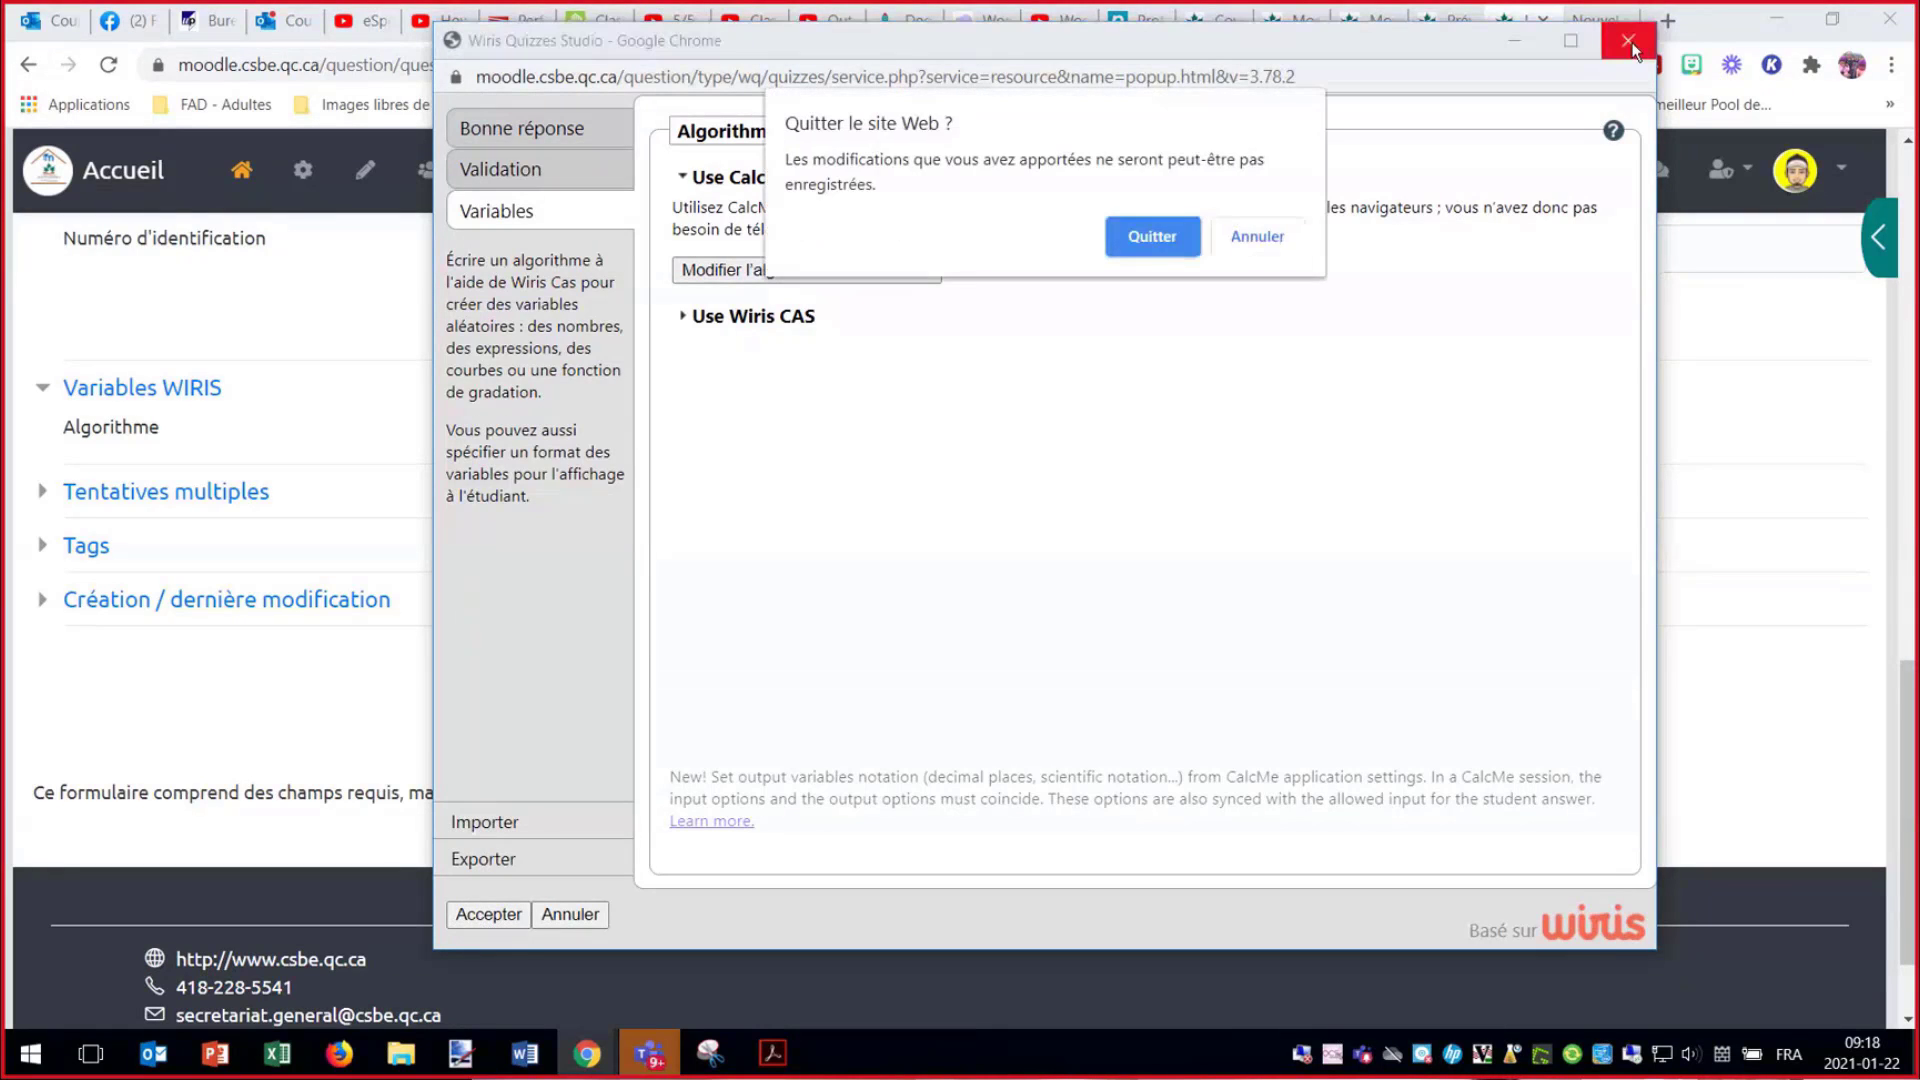
{"action": "left_click", "coordinate": [1161, 240]}
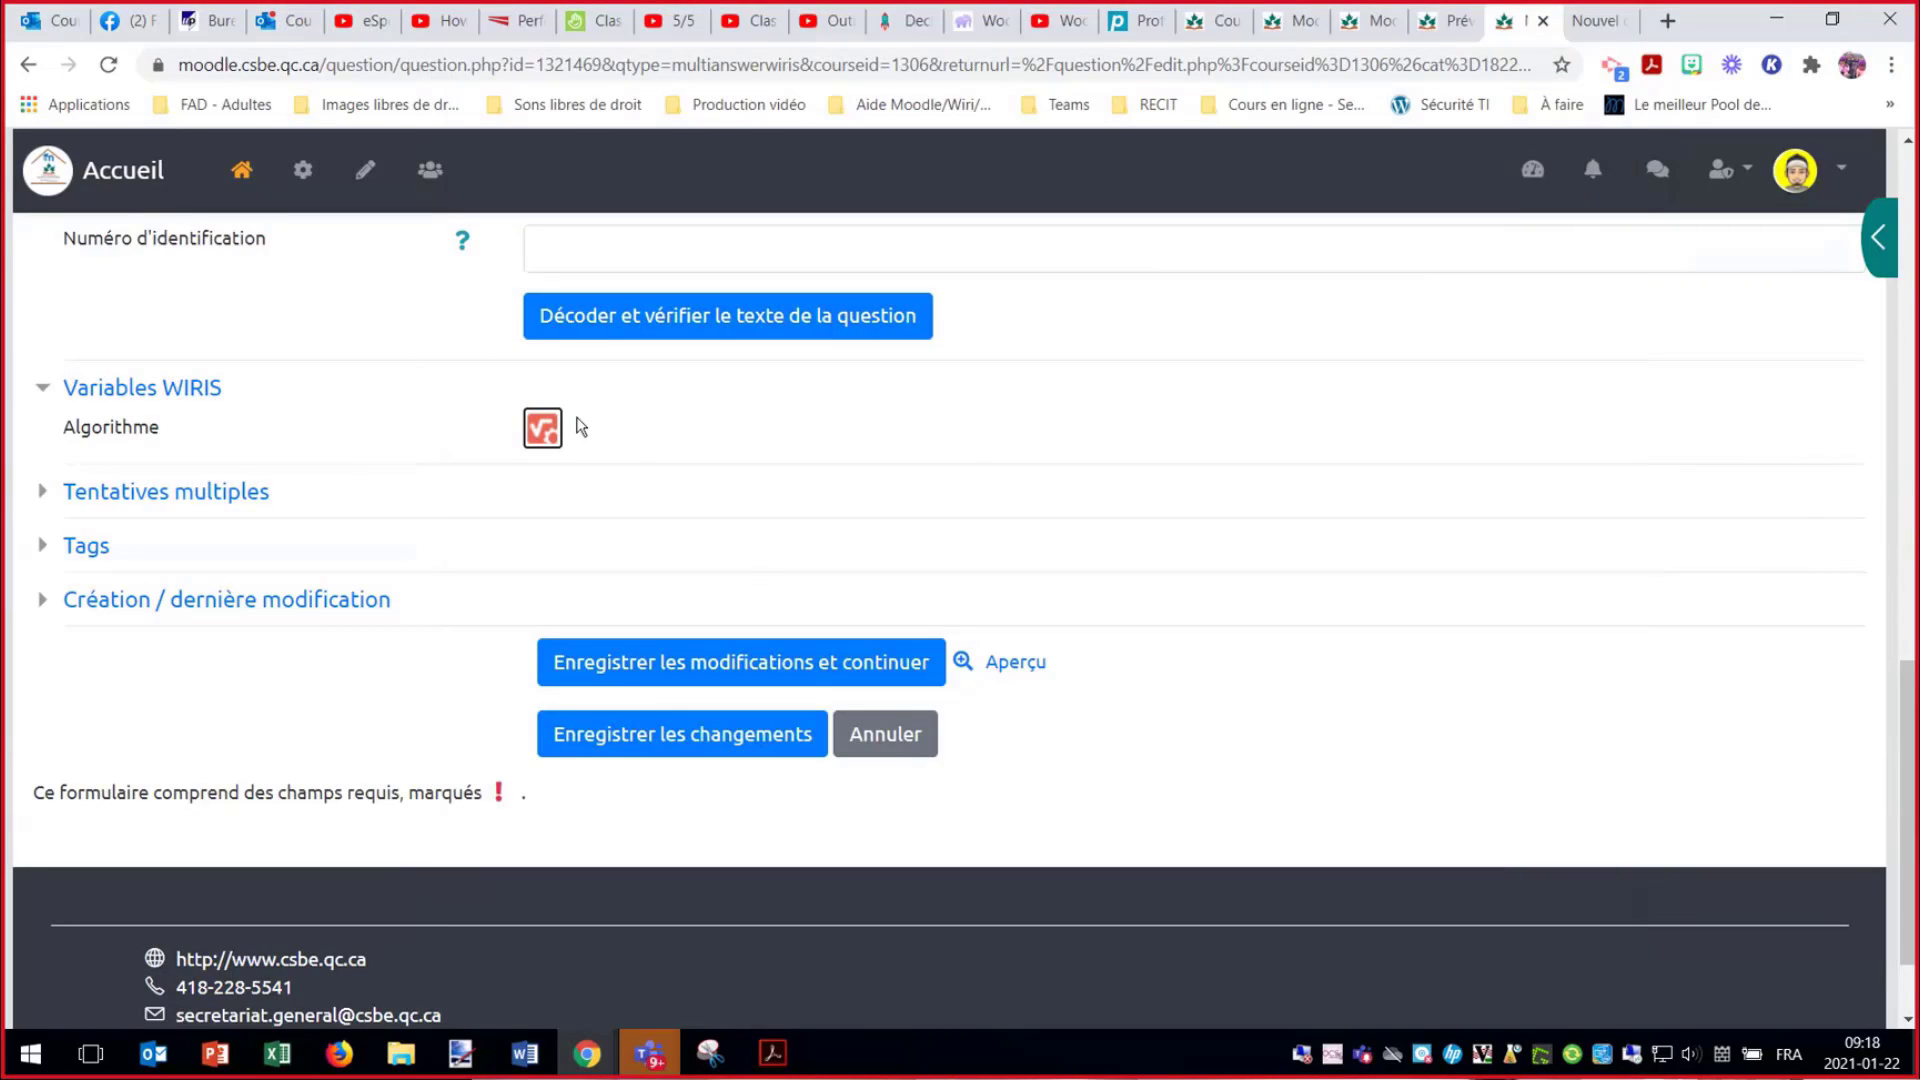
{"action": "left_click", "coordinate": [544, 433]}
{"action": "left_click", "coordinate": [542, 432]}
{"action": "left_click", "coordinate": [542, 432]}
{"action": "left_click", "coordinate": [546, 433]}
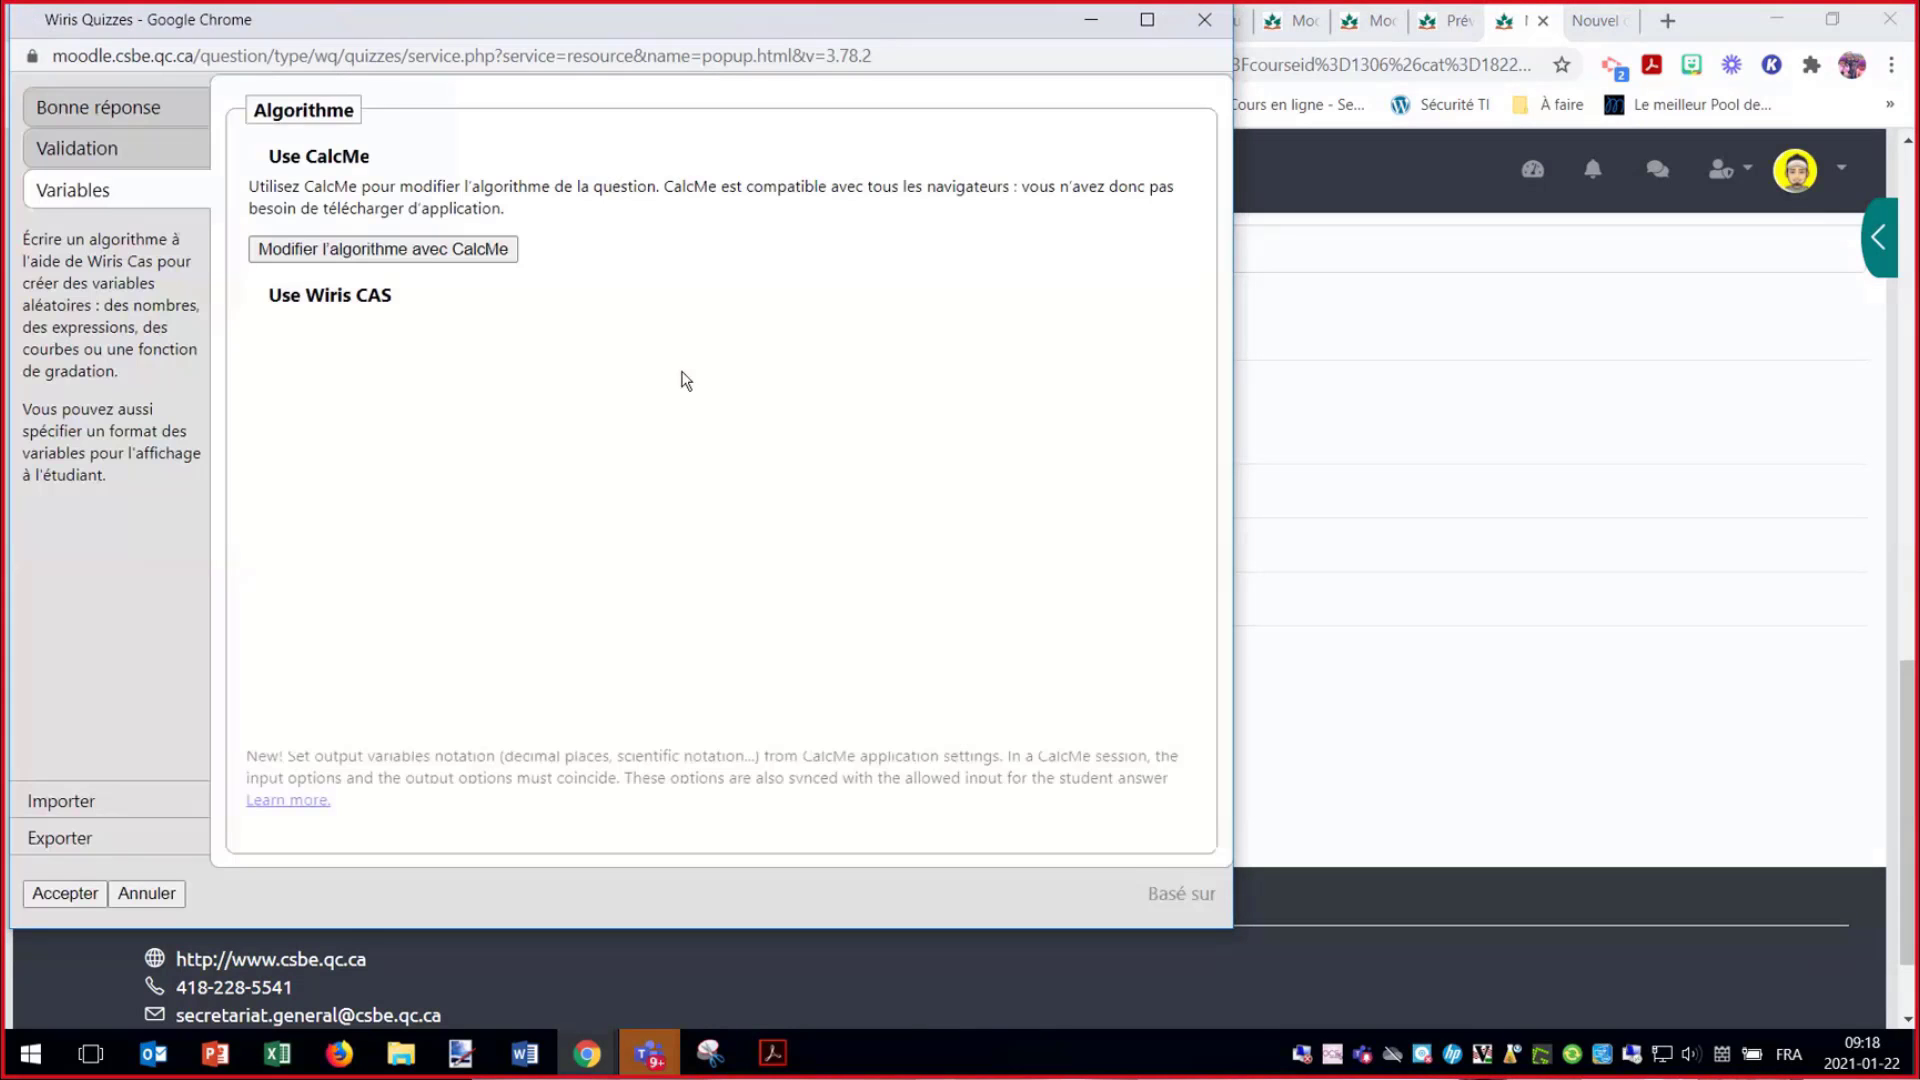
{"action": "left_click_drag", "start_coordinate": [749, 32], "coordinate": [1094, 79]}
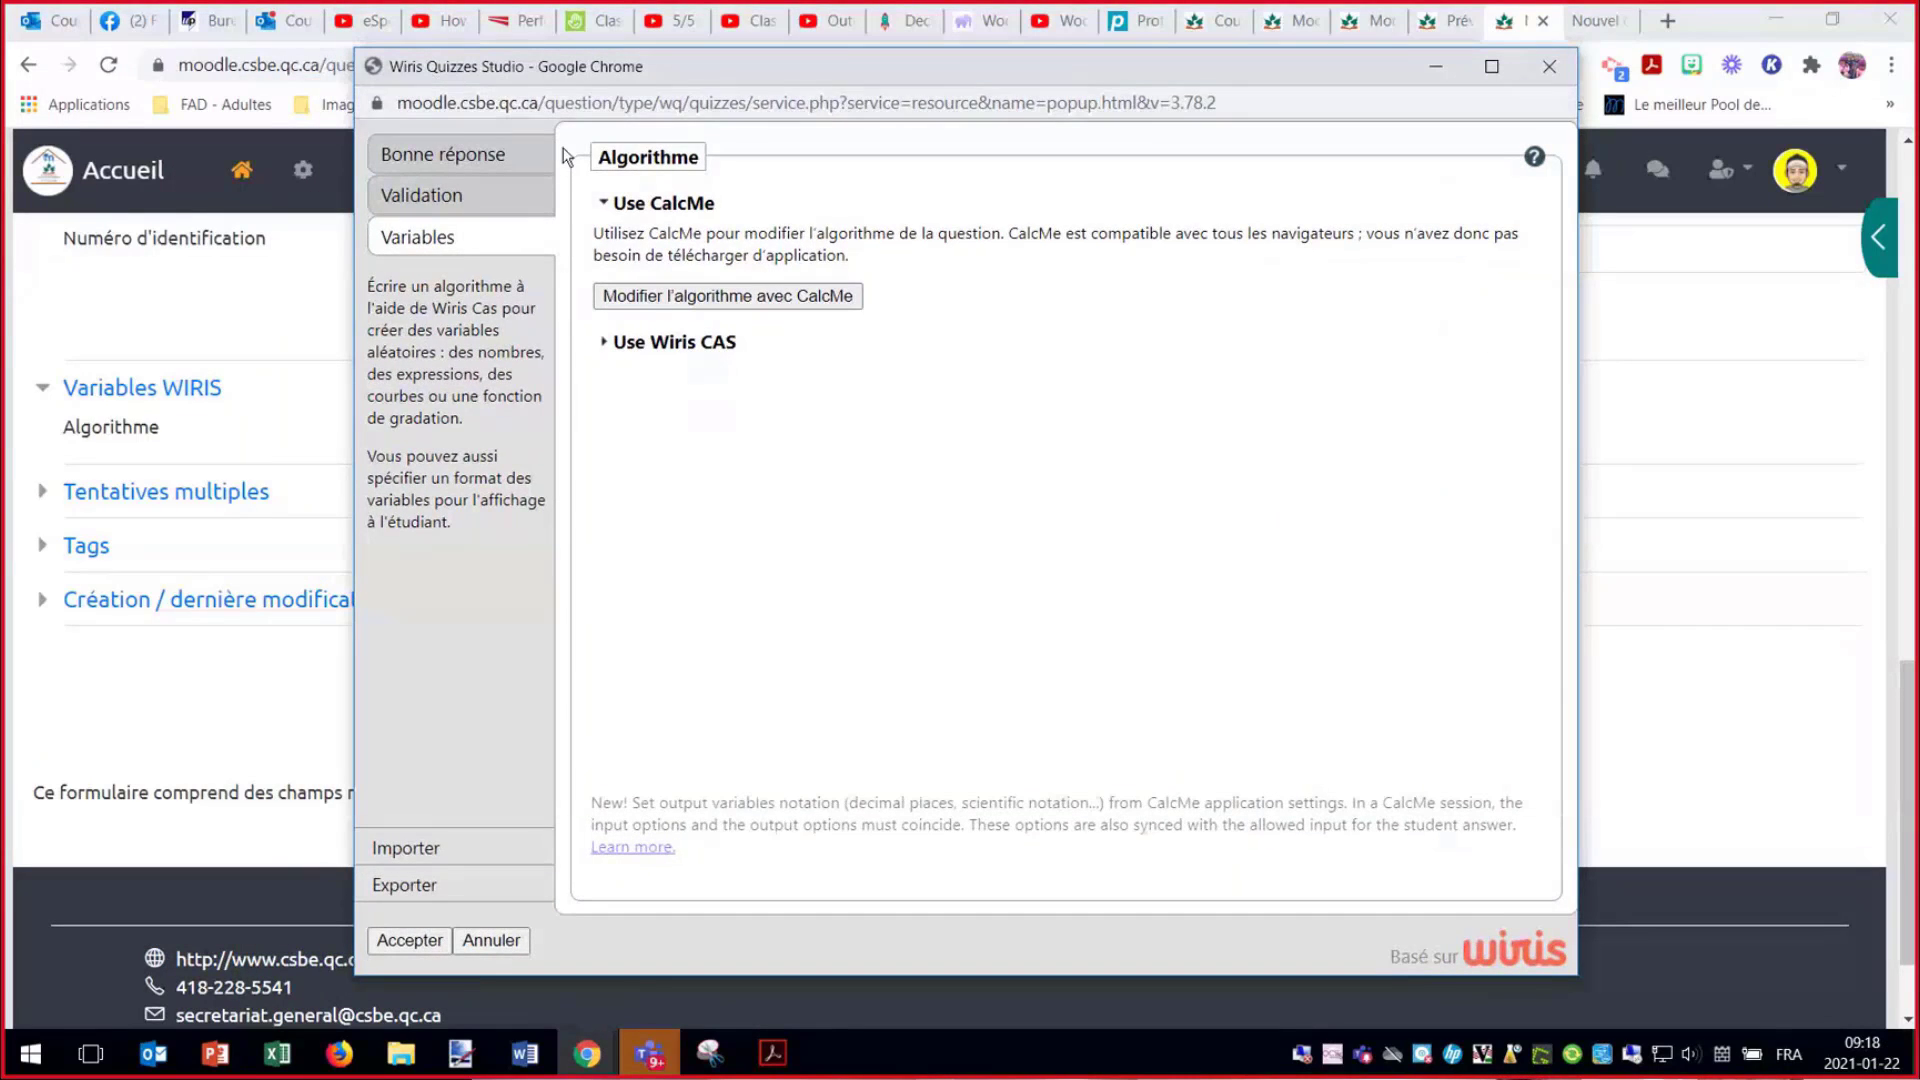
- Review the Bonne réponse, Validation and Variables settings of the question in Wiris Quizzes Studio
{"action": "left_click", "coordinate": [430, 152]}
{"action": "left_click", "coordinate": [432, 195]}
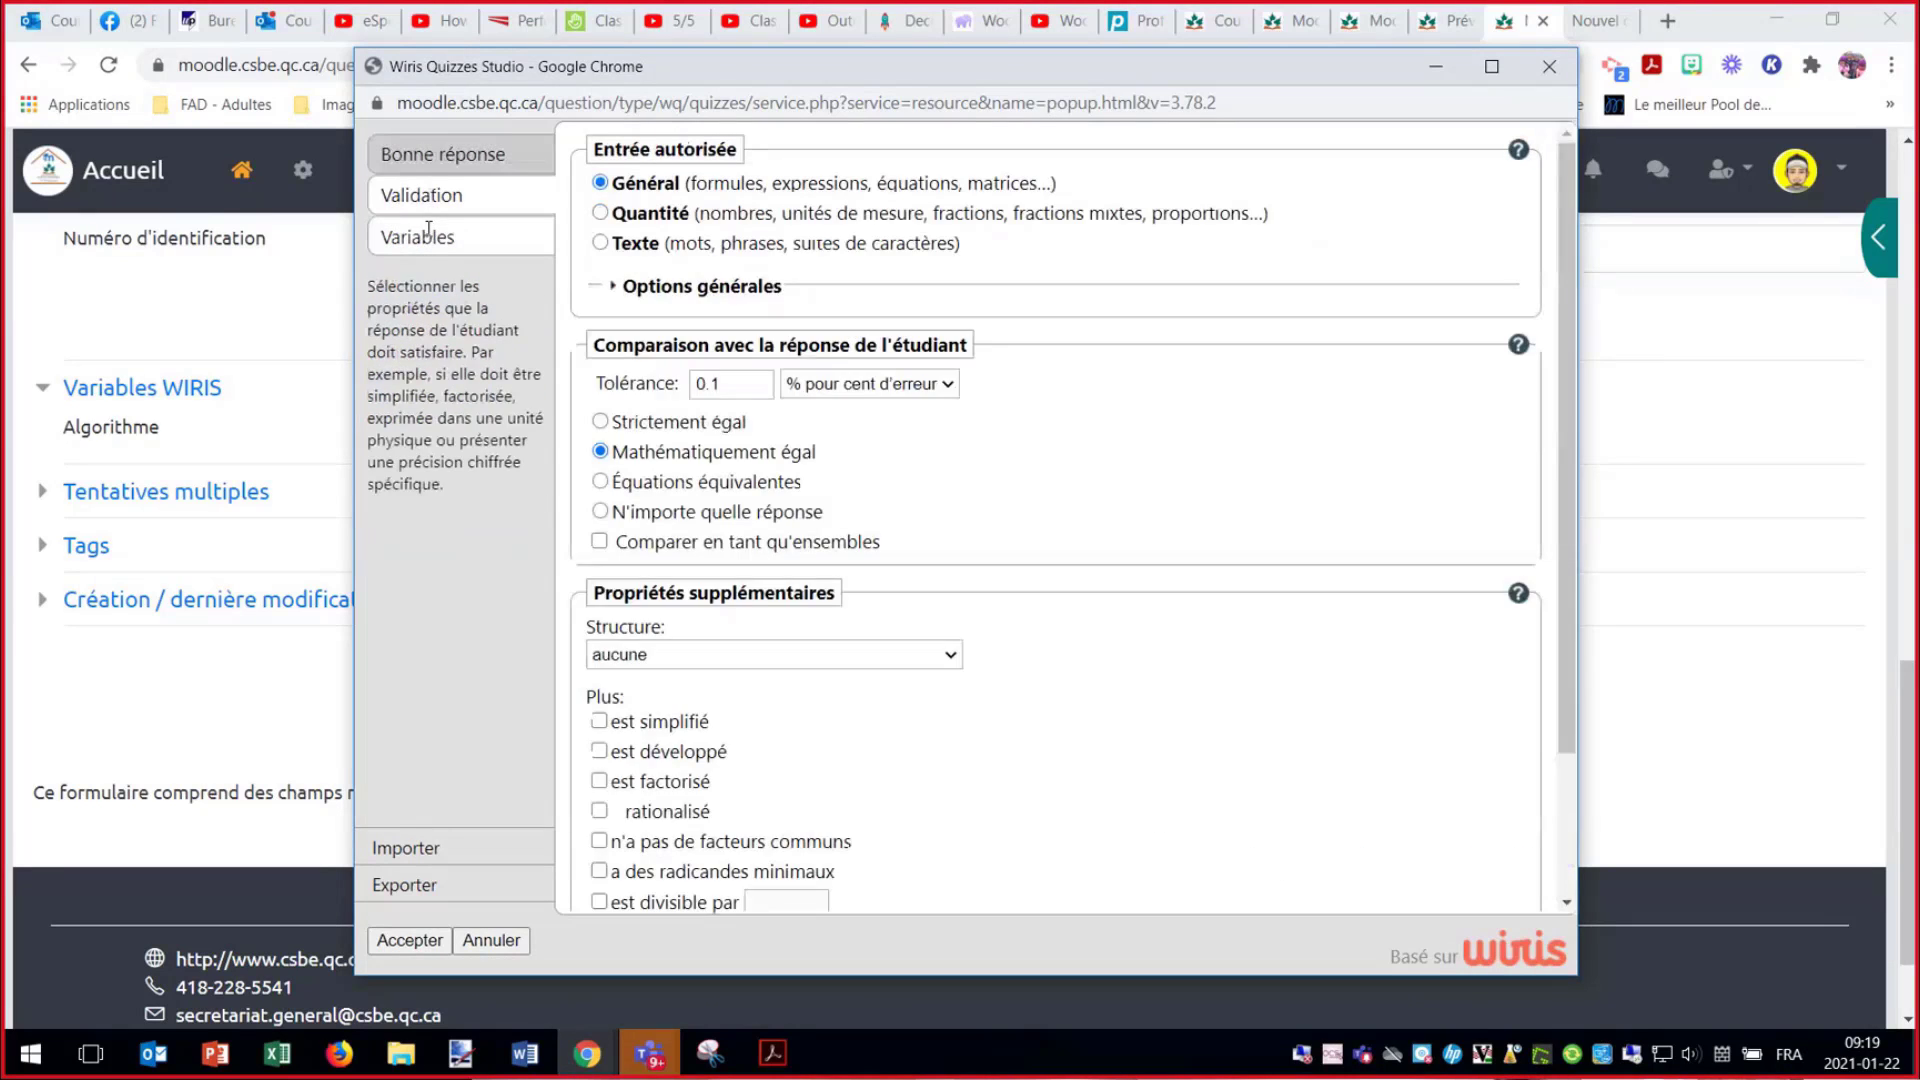
{"action": "left_click", "coordinate": [430, 234]}
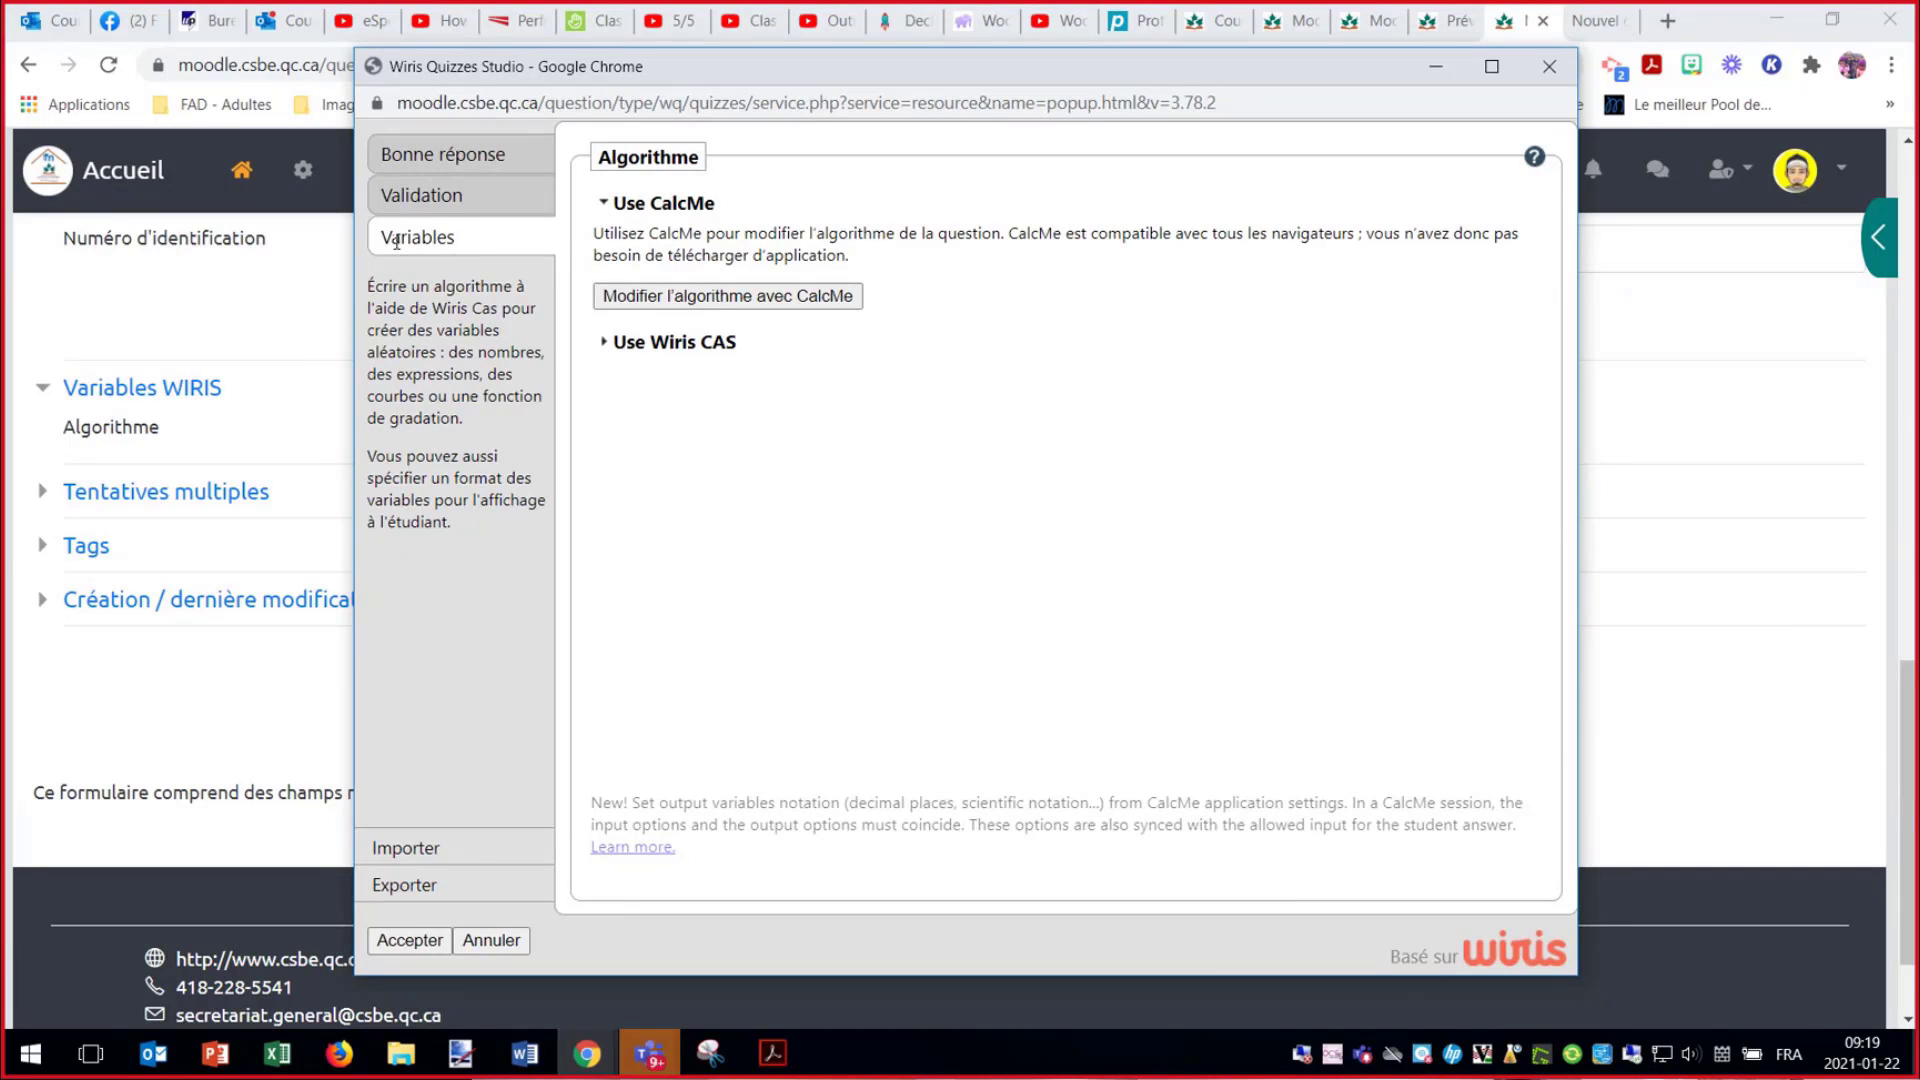
{"action": "left_click", "coordinate": [719, 298]}
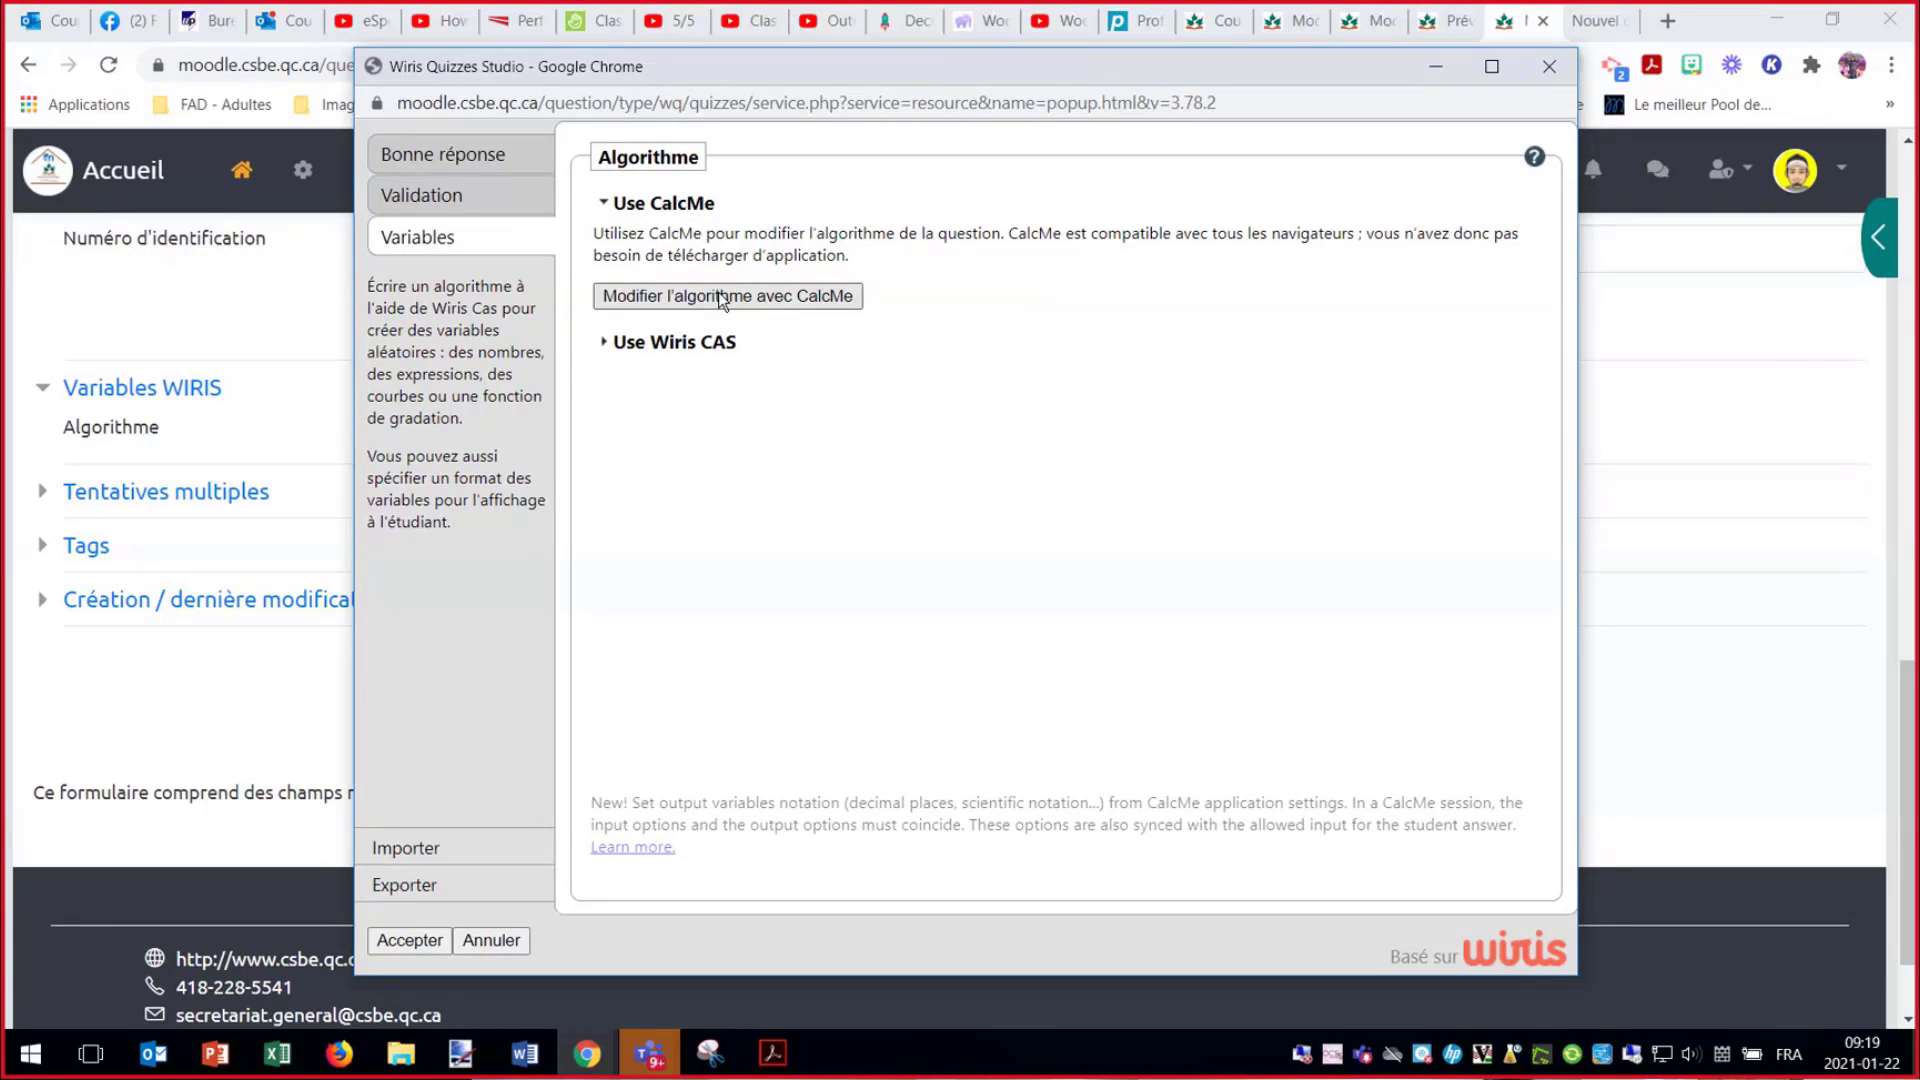
{"action": "left_click", "coordinate": [456, 197]}
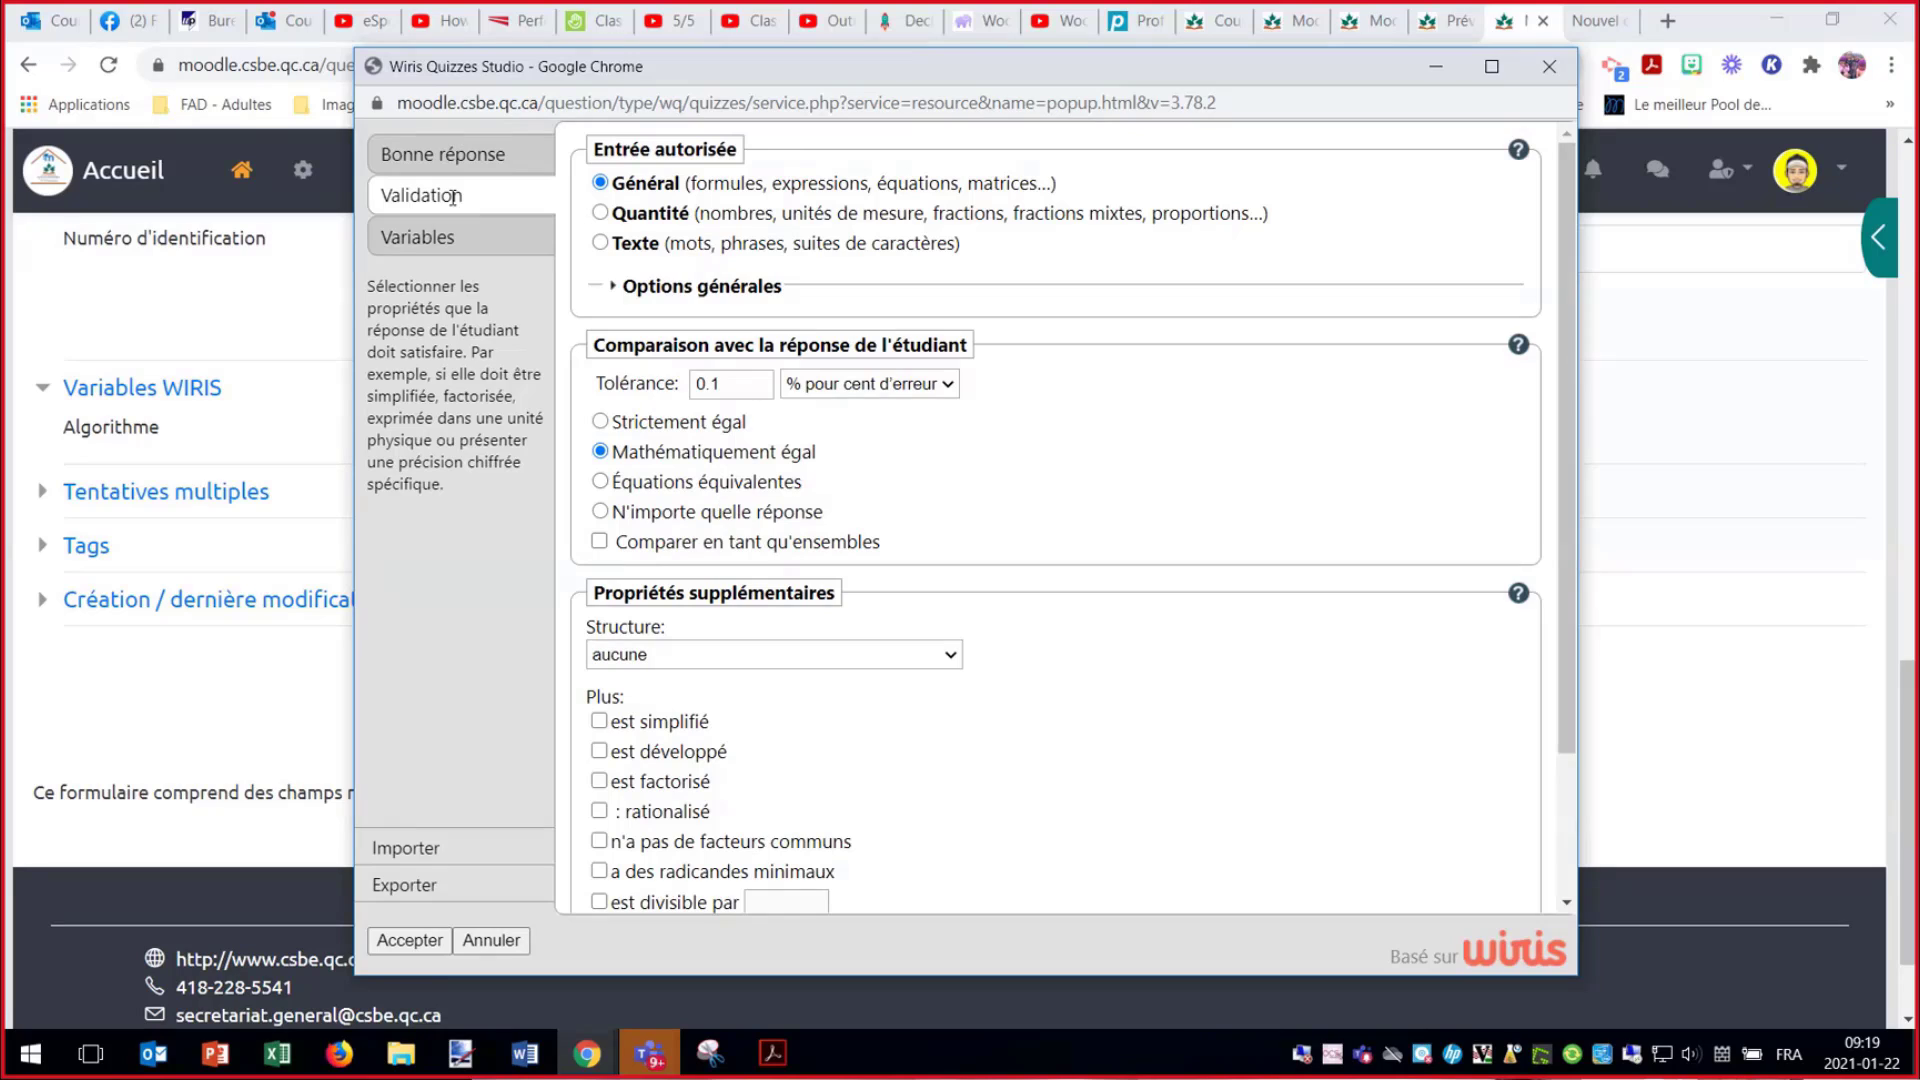
{"action": "left_click", "coordinate": [452, 152]}
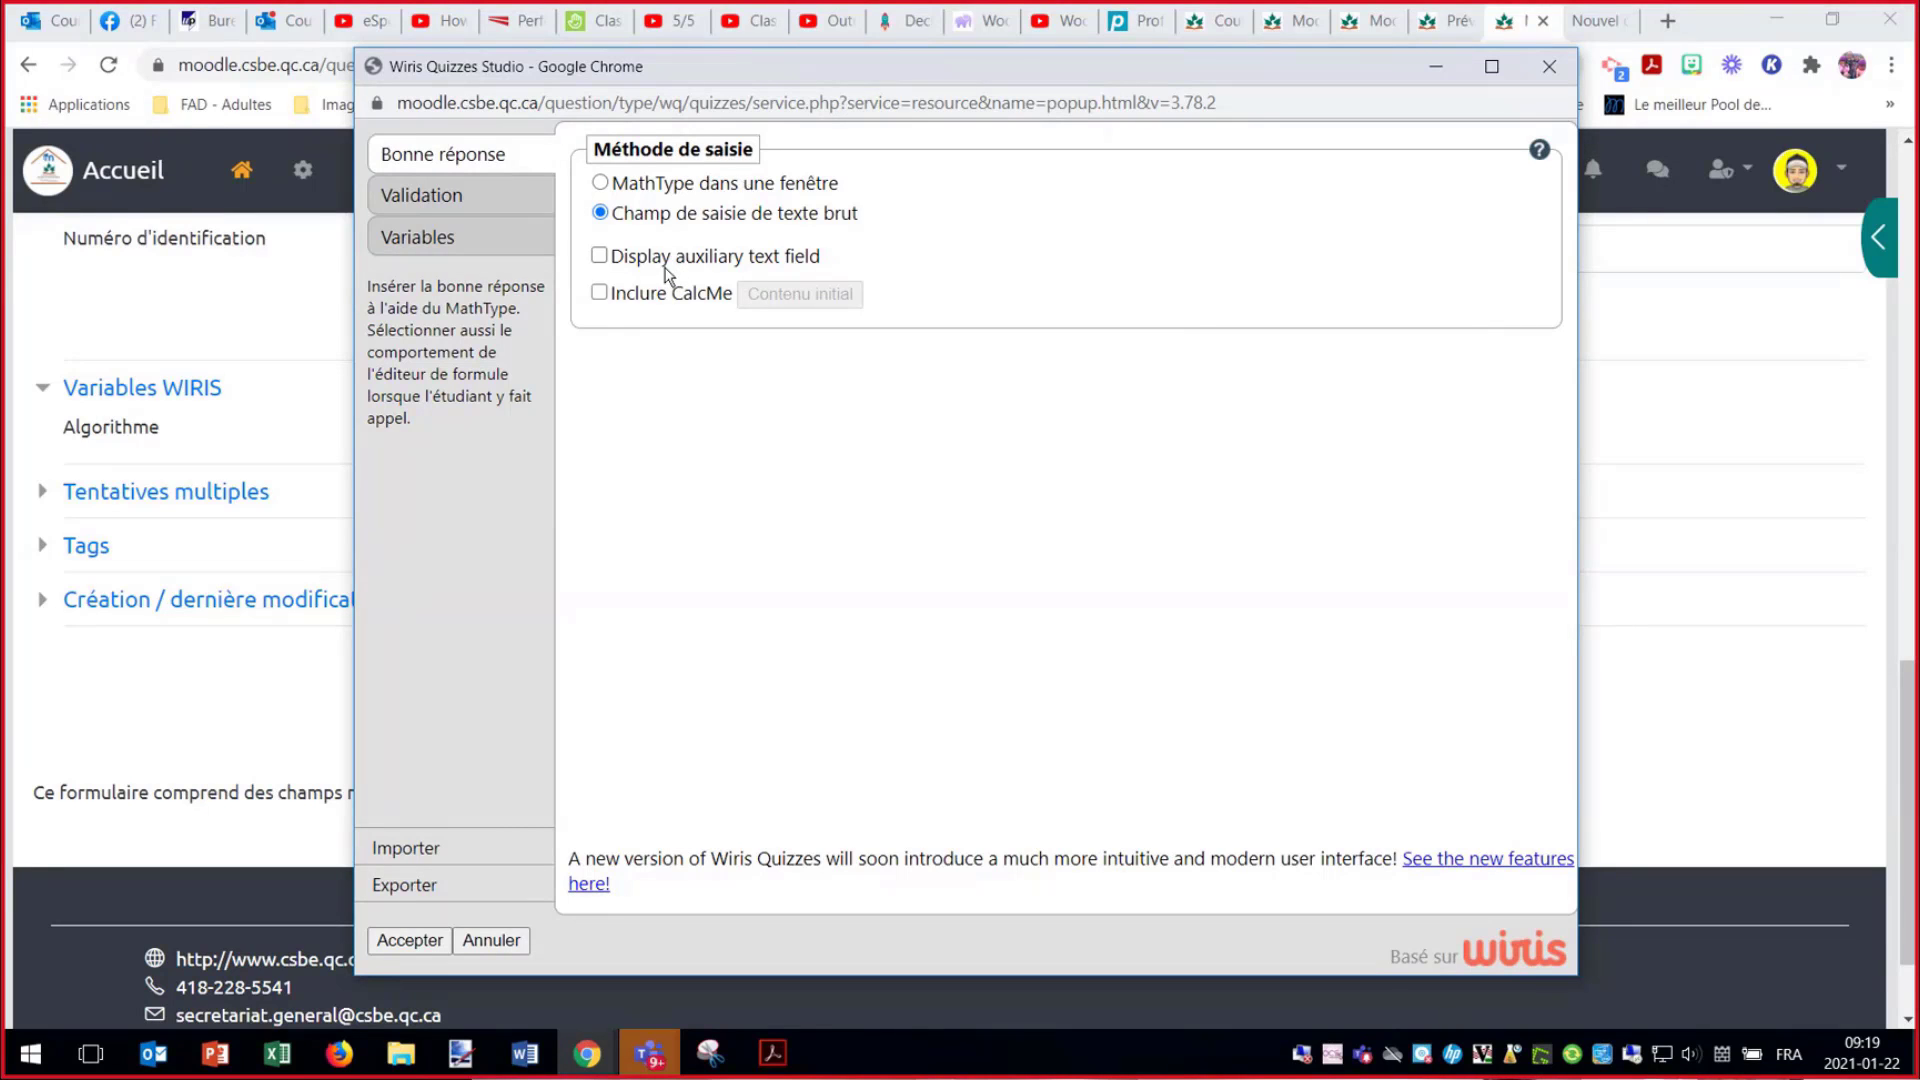
{"action": "left_click", "coordinate": [464, 243]}
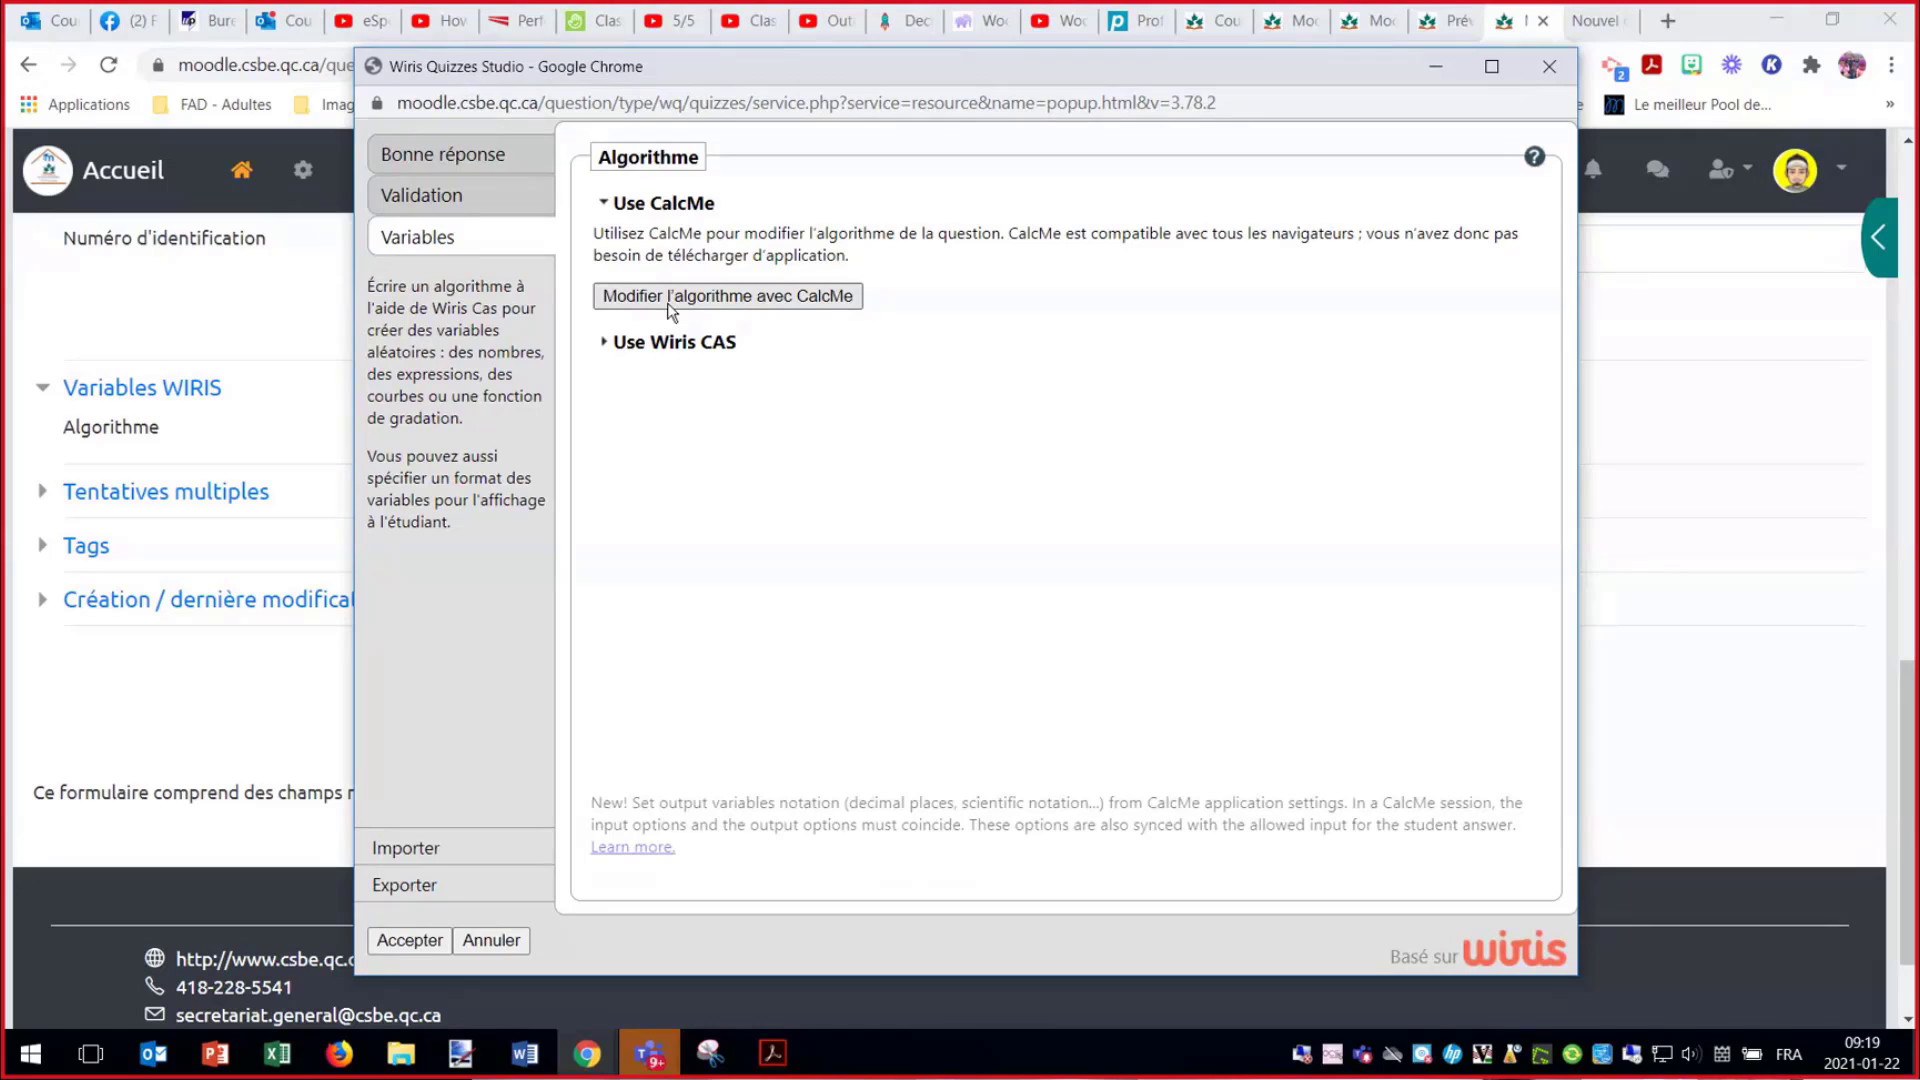
{"action": "left_click", "coordinate": [785, 298]}
{"action": "left_click", "coordinate": [787, 302]}
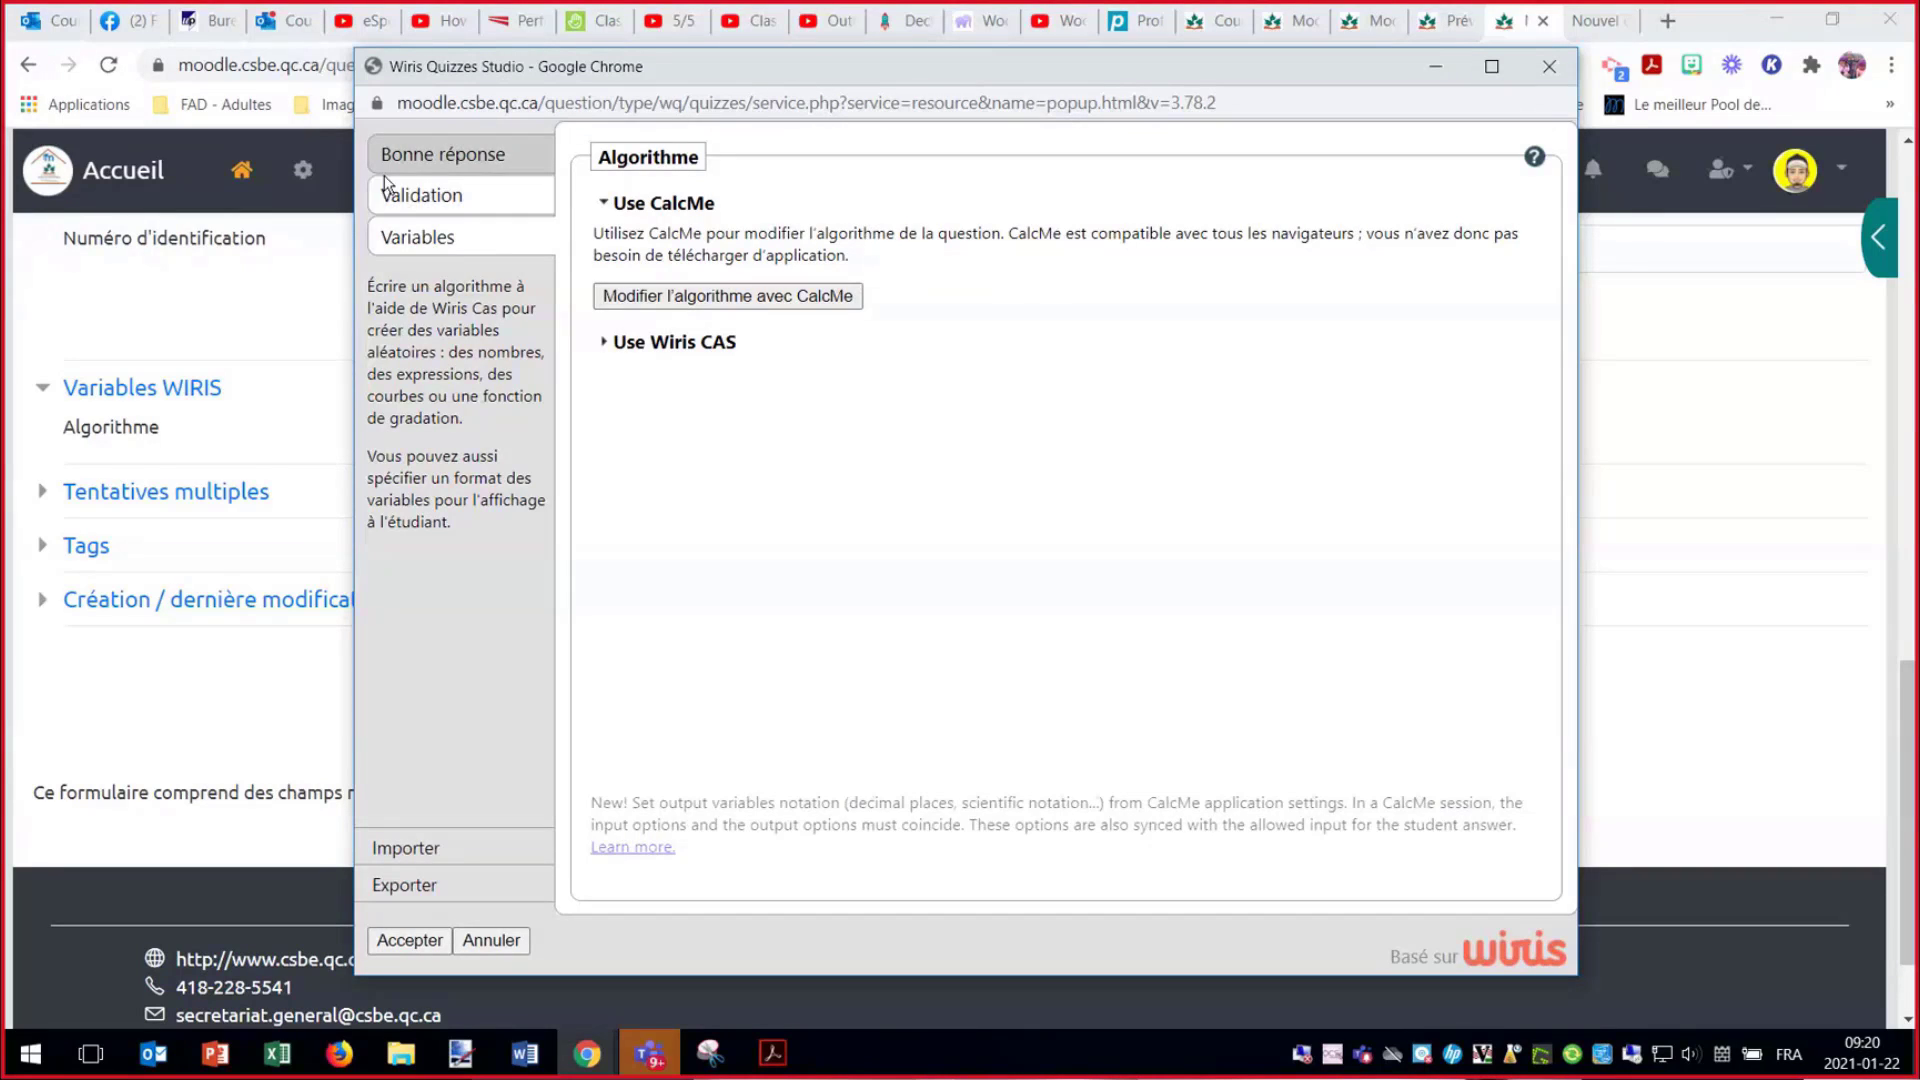
- Review the input methods for the correct answer, keeping Champ de saisie de texte brut selected
{"action": "left_click", "coordinate": [490, 160]}
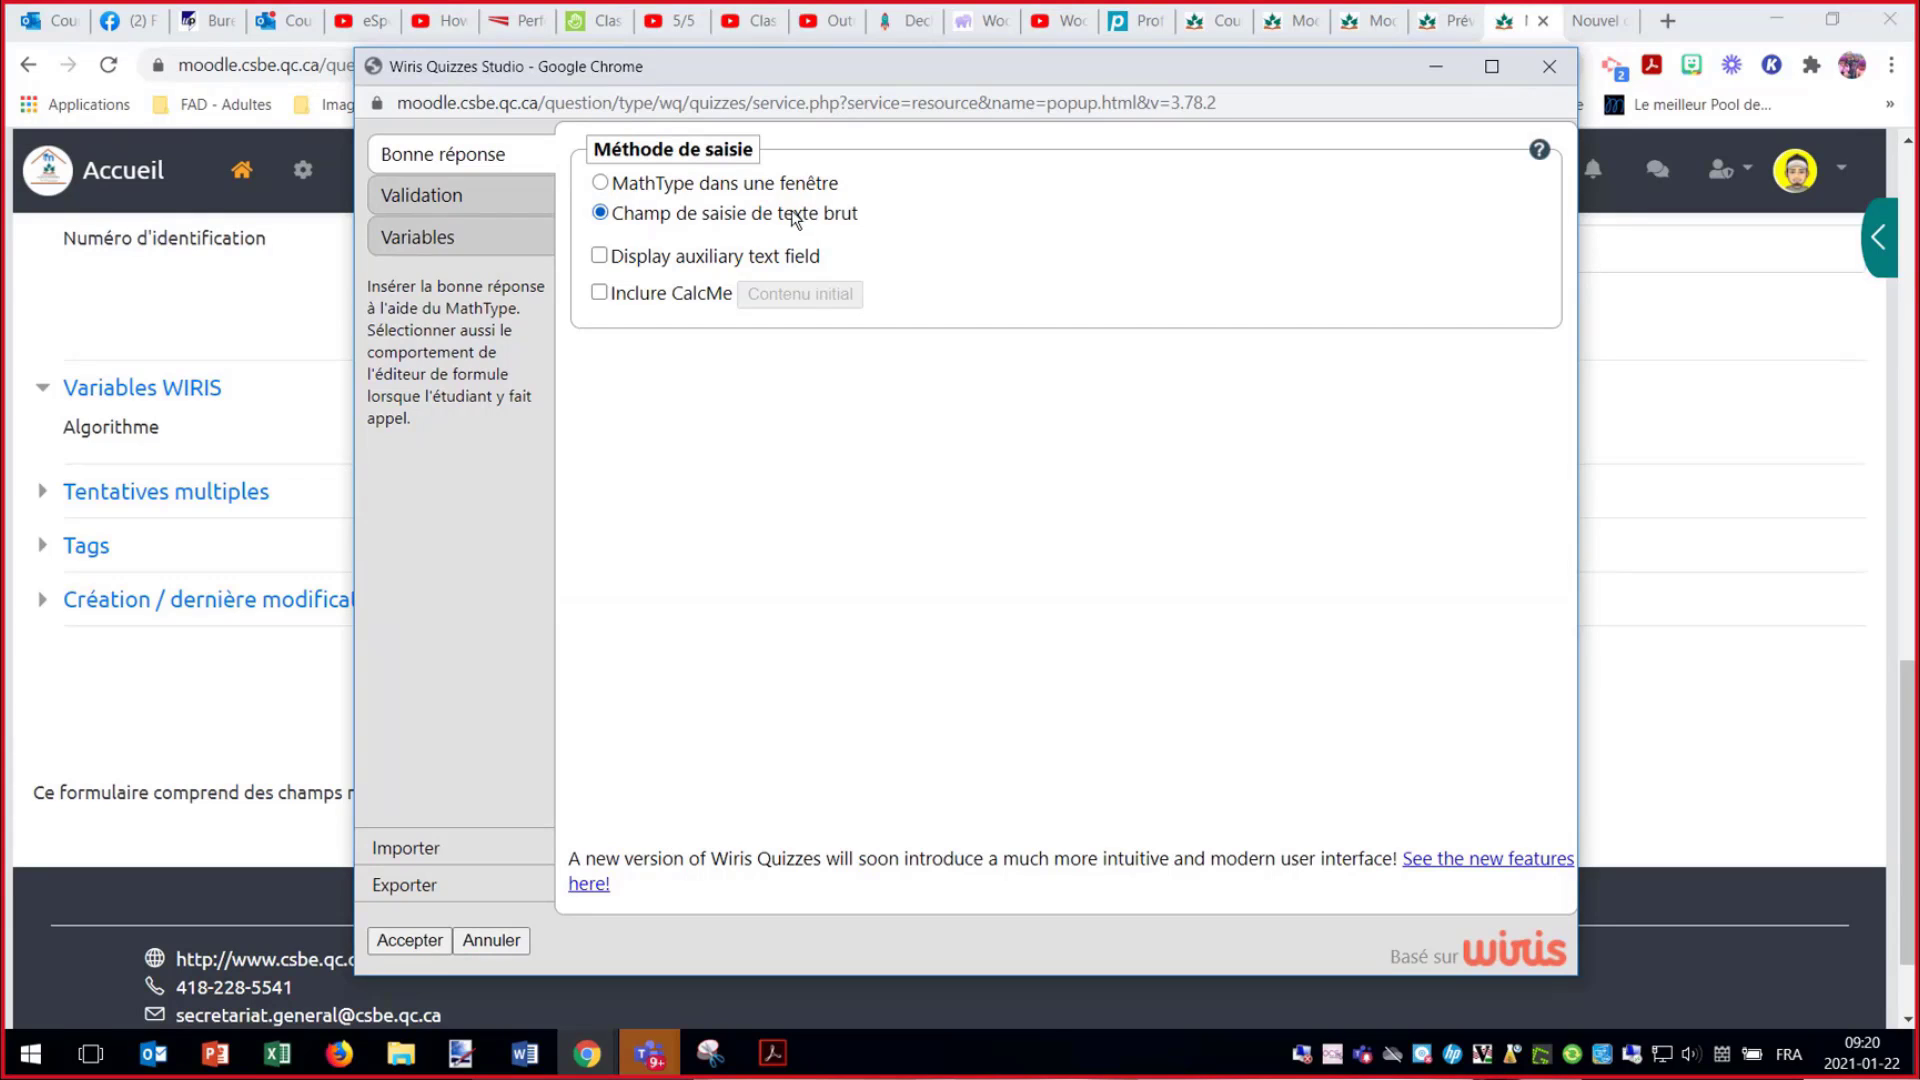
{"action": "left_click", "coordinate": [1539, 155]}
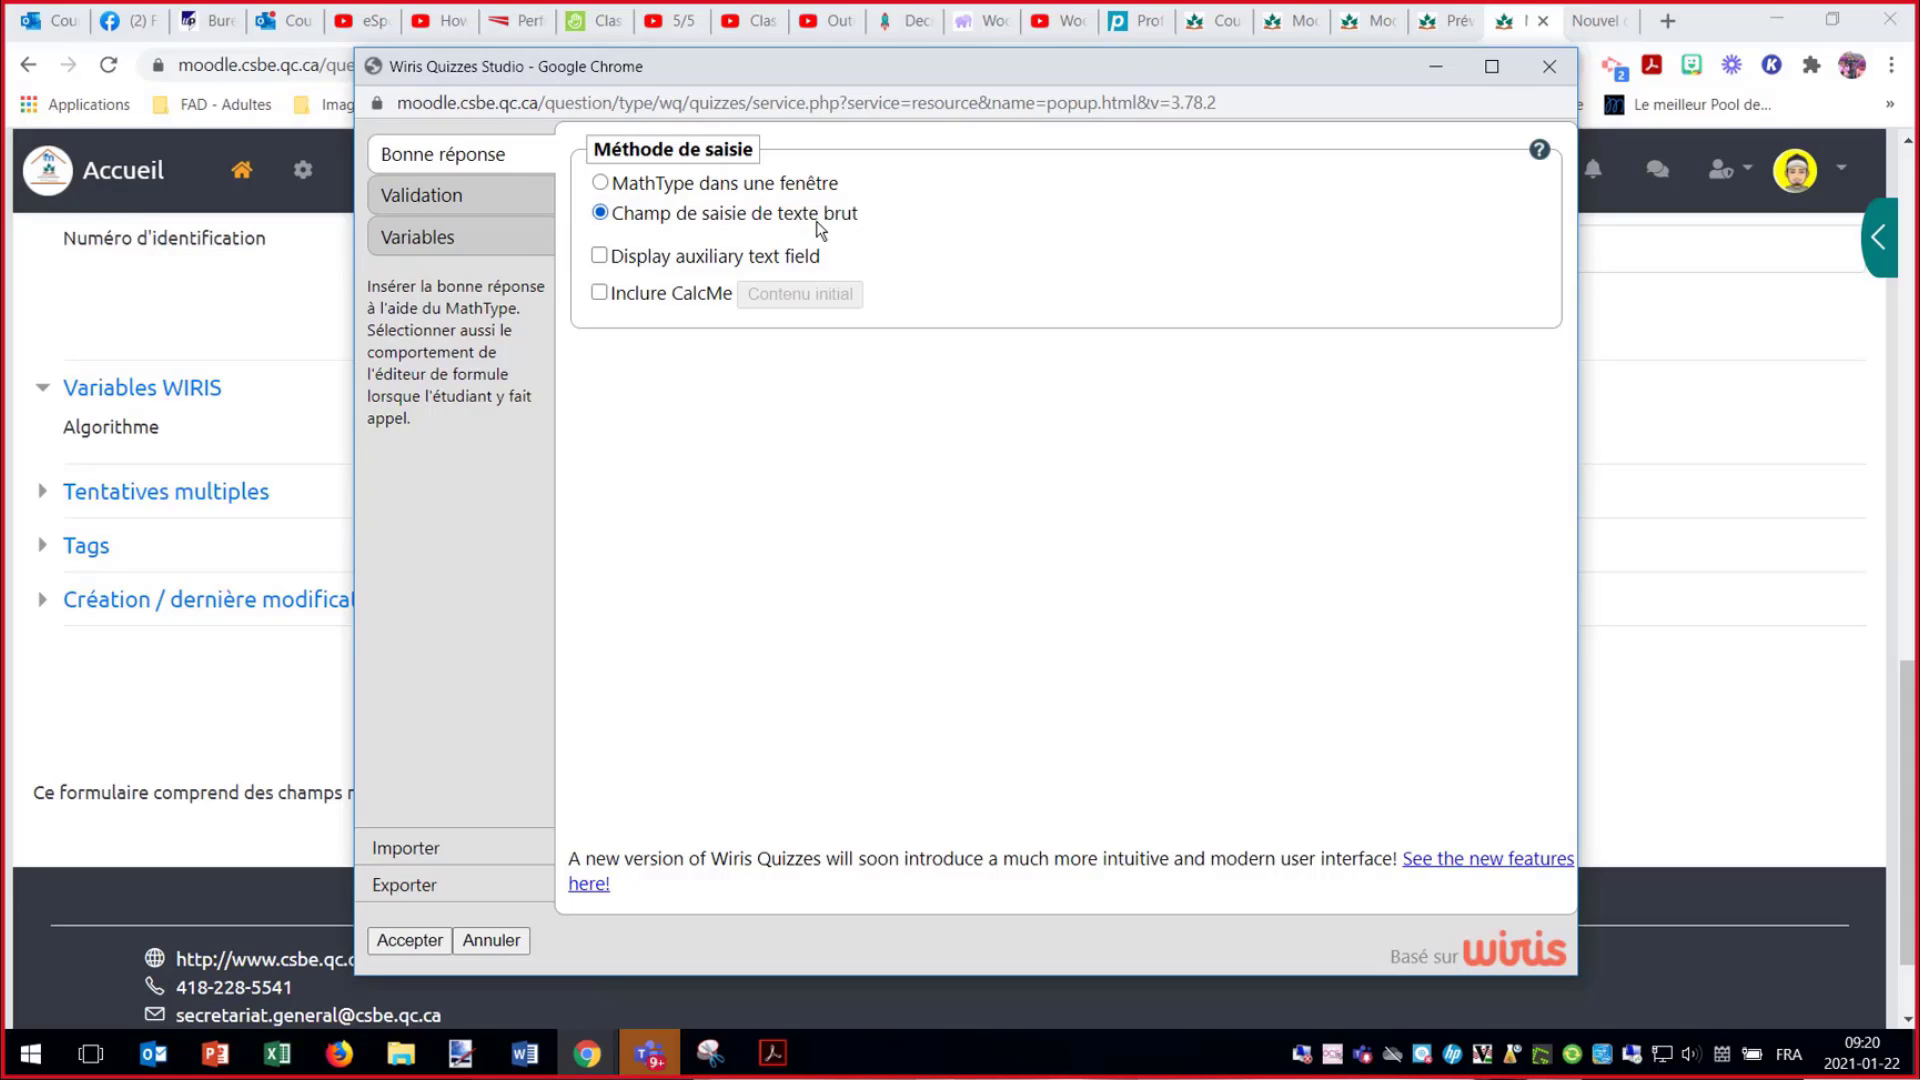
{"action": "left_click", "coordinate": [751, 186]}
{"action": "left_click", "coordinate": [636, 222]}
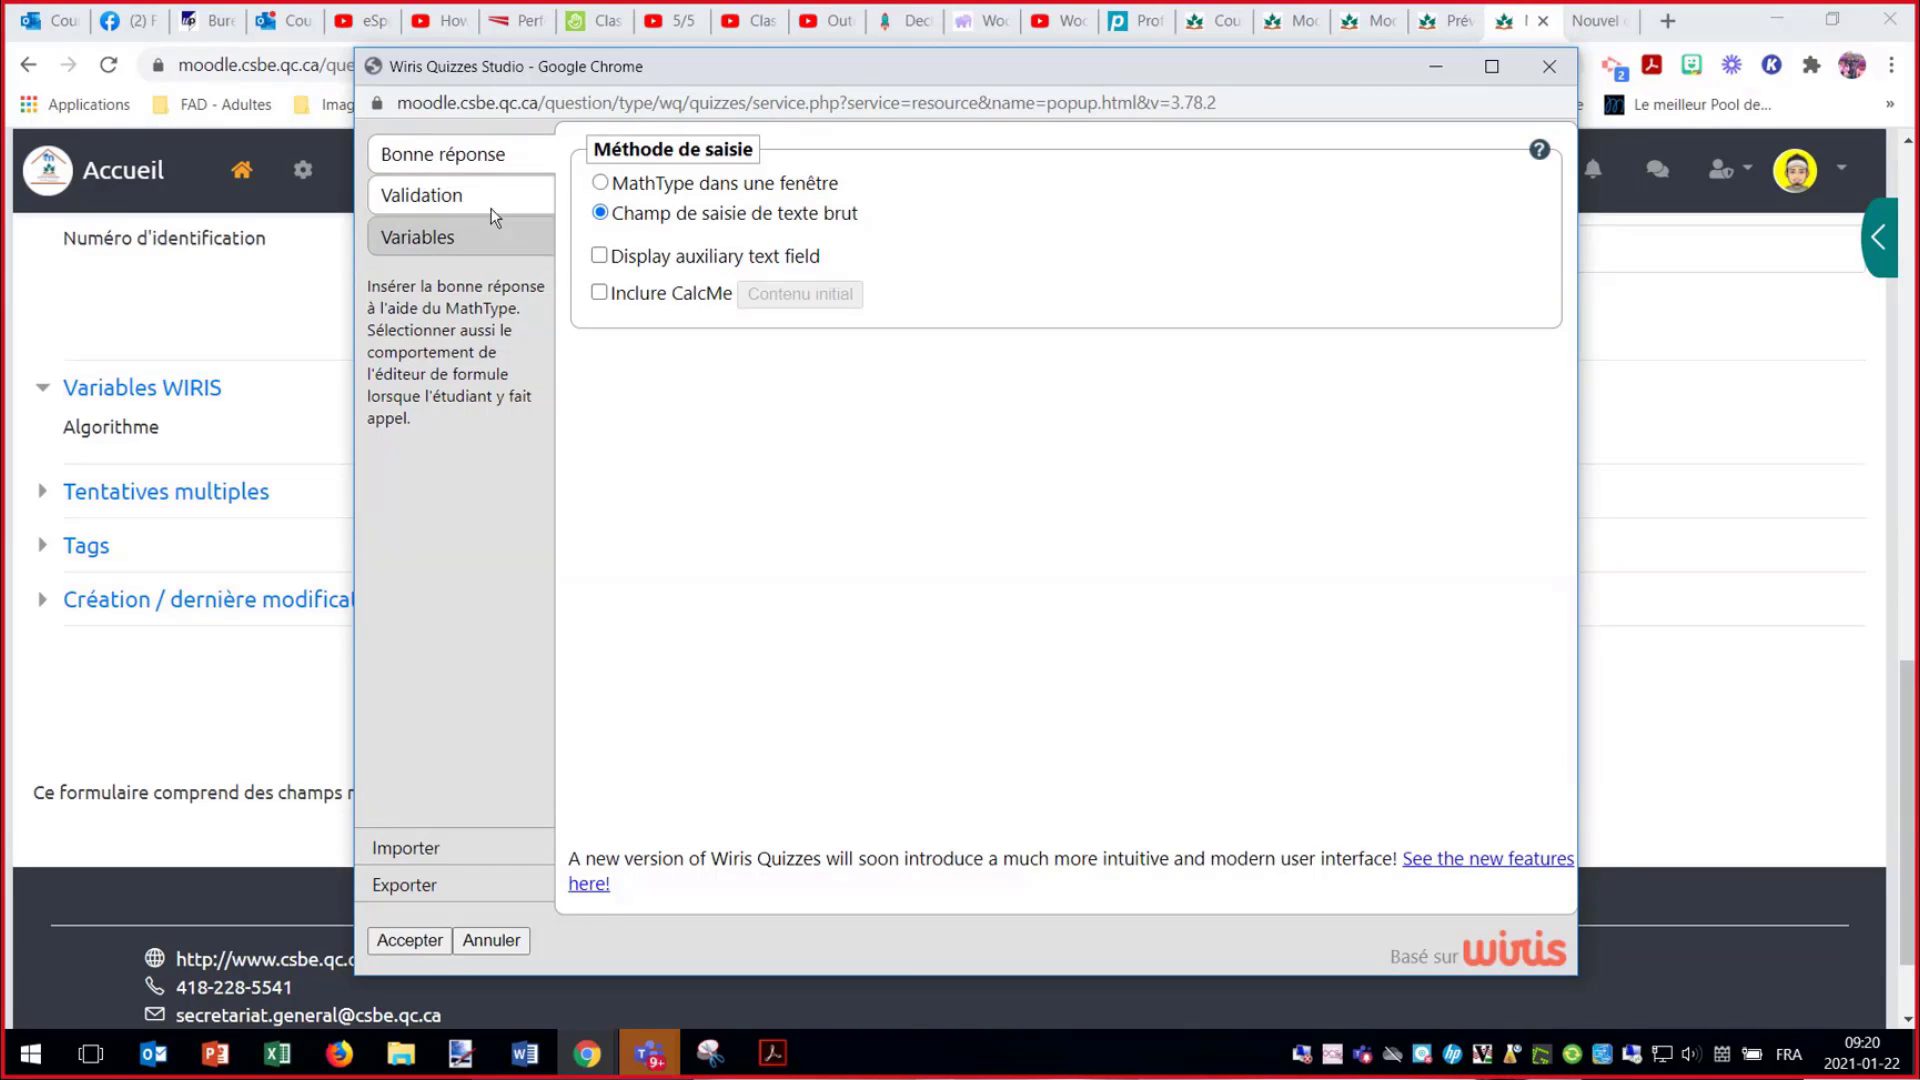
- Set the validation's allowed input to Texte and the comparison with the student's answer to Strictement égal
{"action": "left_click", "coordinate": [483, 210]}
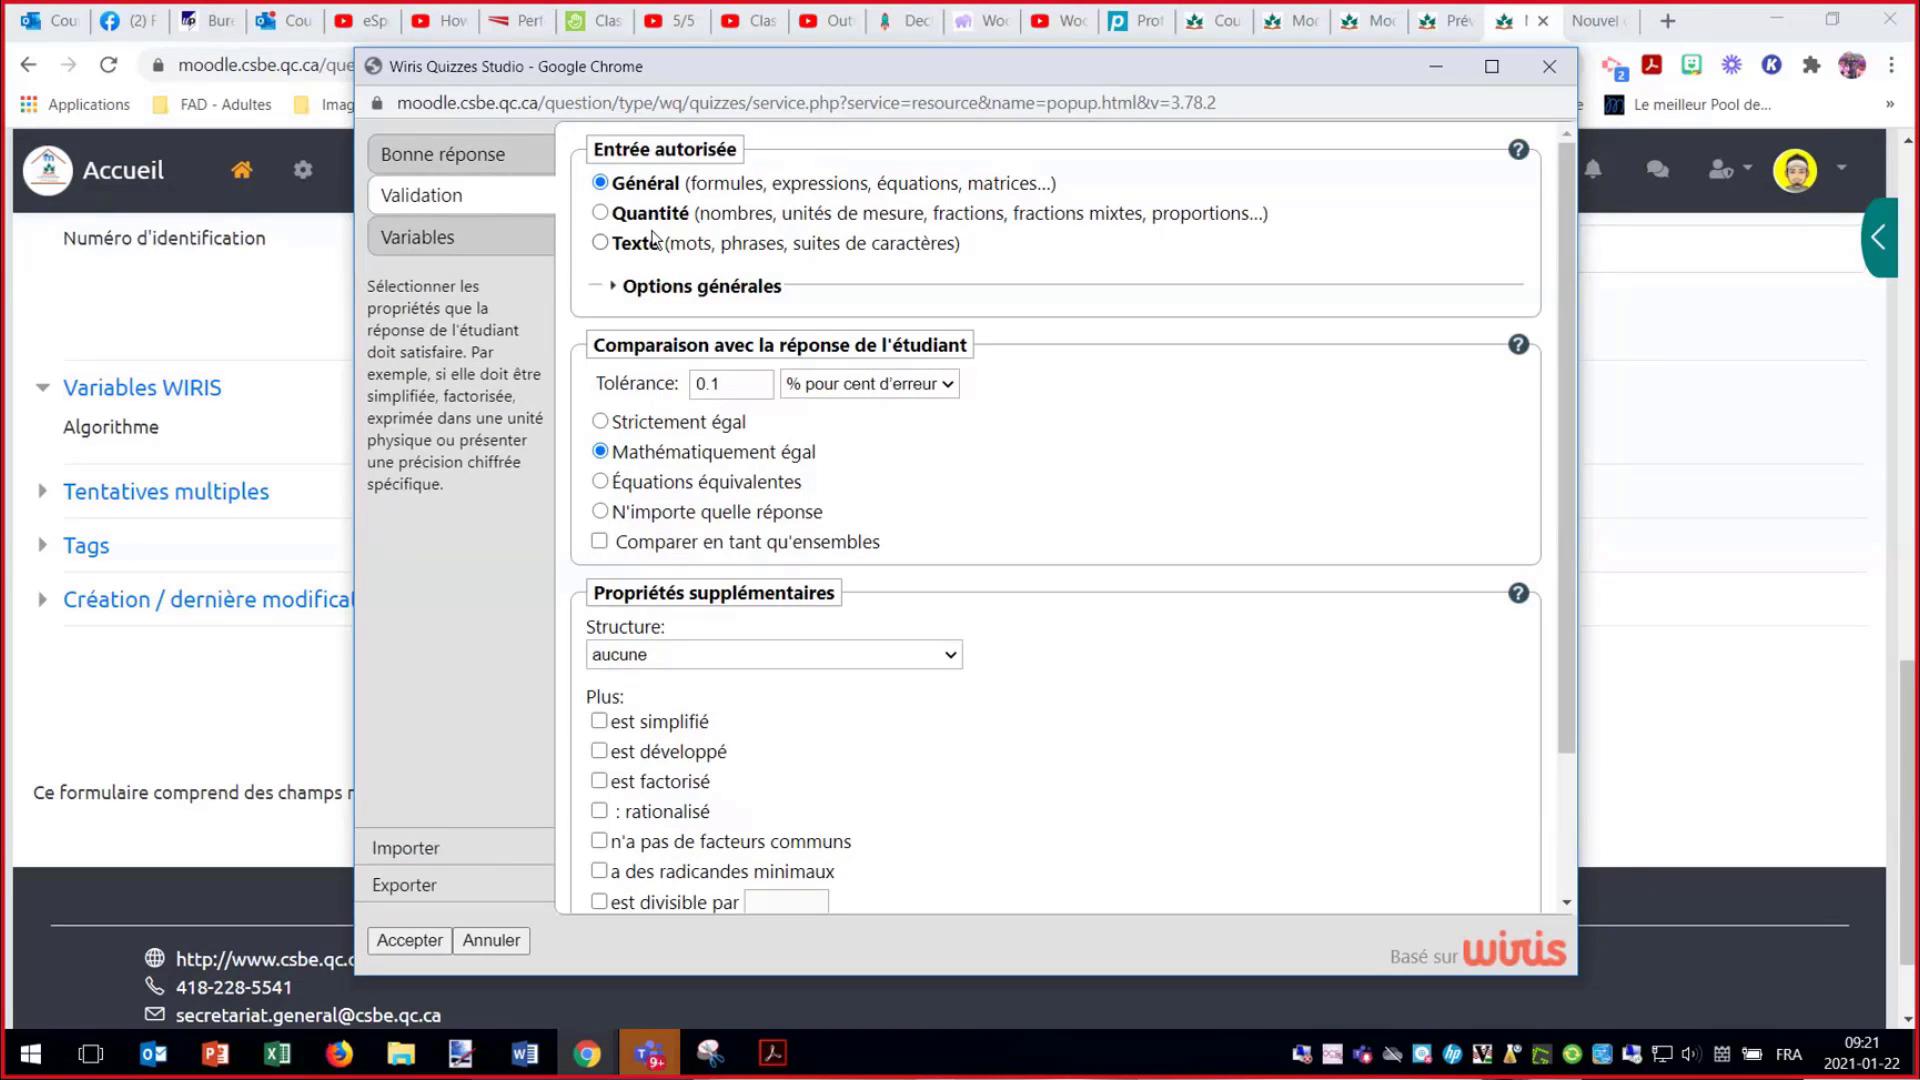
{"action": "left_click", "coordinate": [600, 242]}
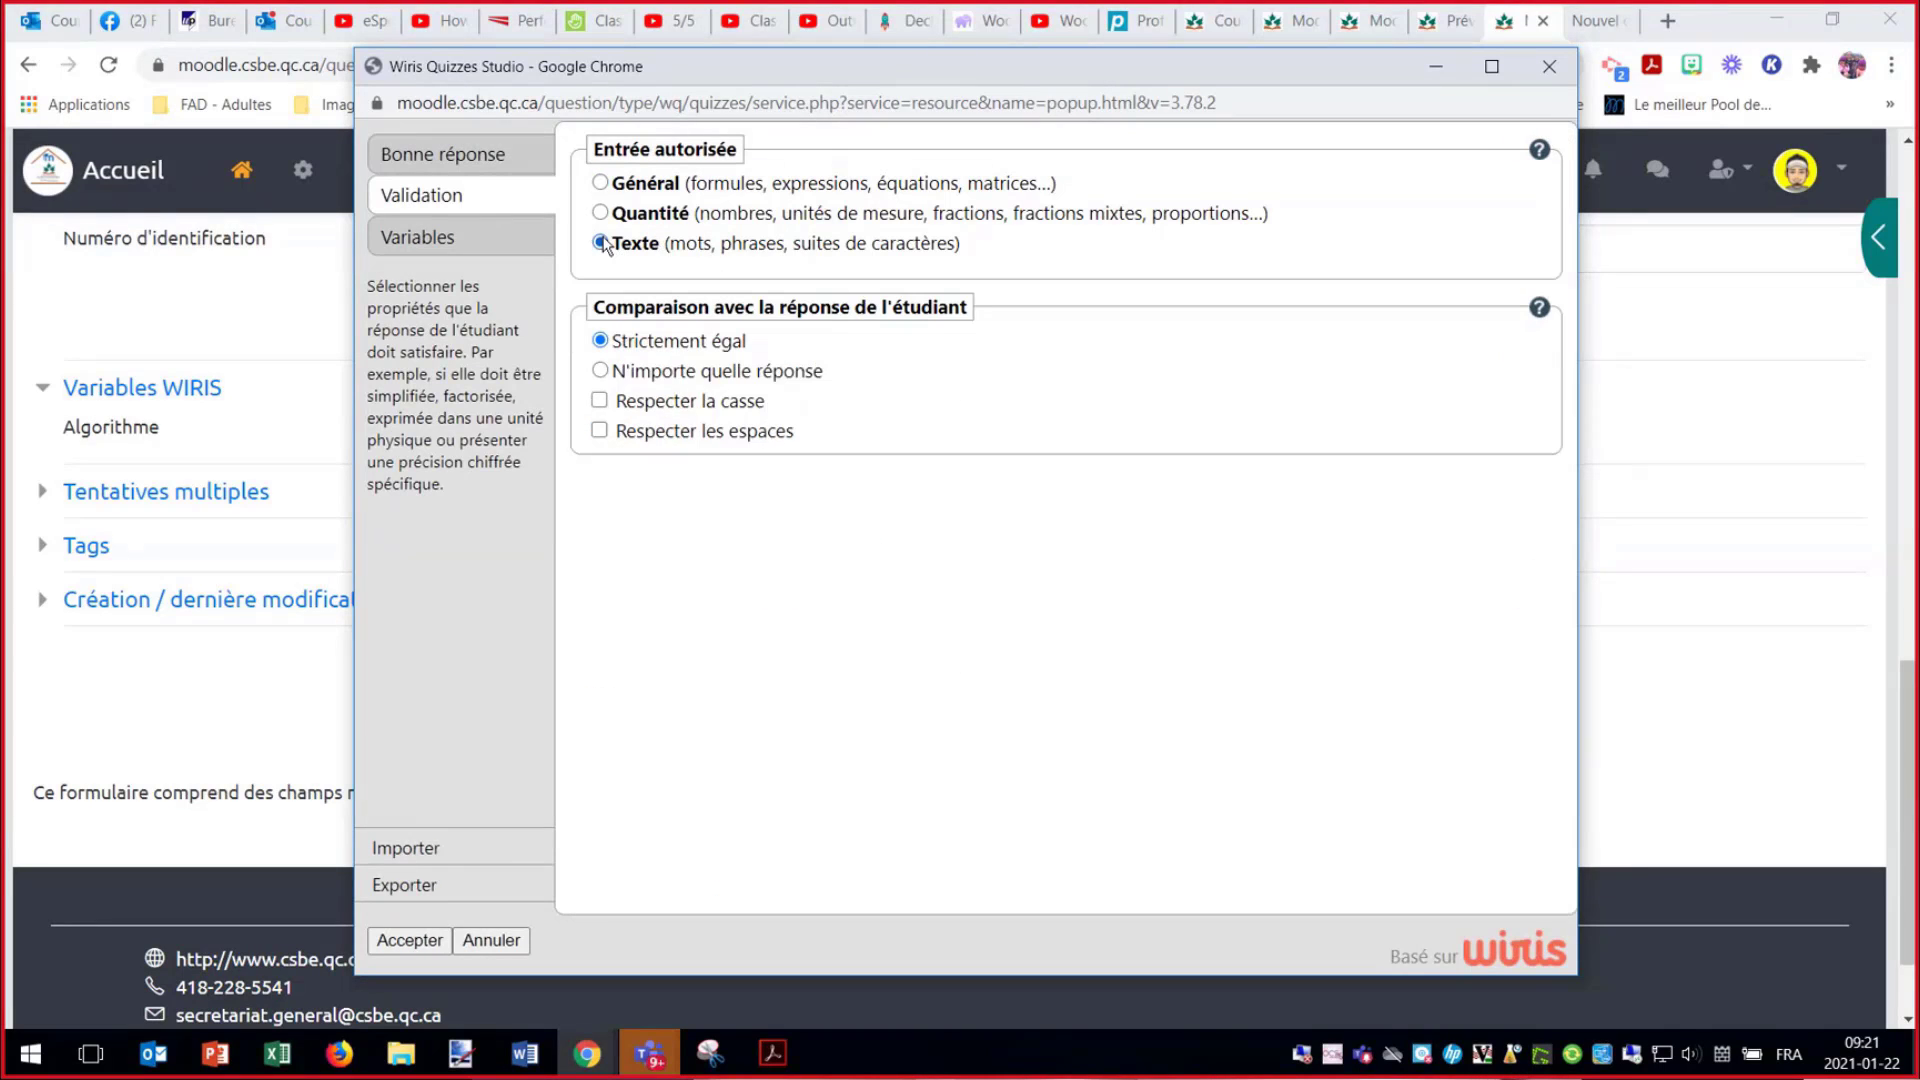
{"action": "left_click", "coordinate": [688, 380]}
{"action": "left_click", "coordinate": [690, 345]}
- Try the Respecter la casse and Respecter les espaces comparison options, leaving both off with Texte as the allowed input
{"action": "left_click", "coordinate": [600, 403]}
{"action": "left_click", "coordinate": [601, 406]}
{"action": "left_click", "coordinate": [599, 431]}
{"action": "left_click", "coordinate": [599, 431]}
{"action": "key", "text": "ctrl"}
{"action": "key", "text": "ctrl"}
{"action": "left_click", "coordinate": [624, 250]}
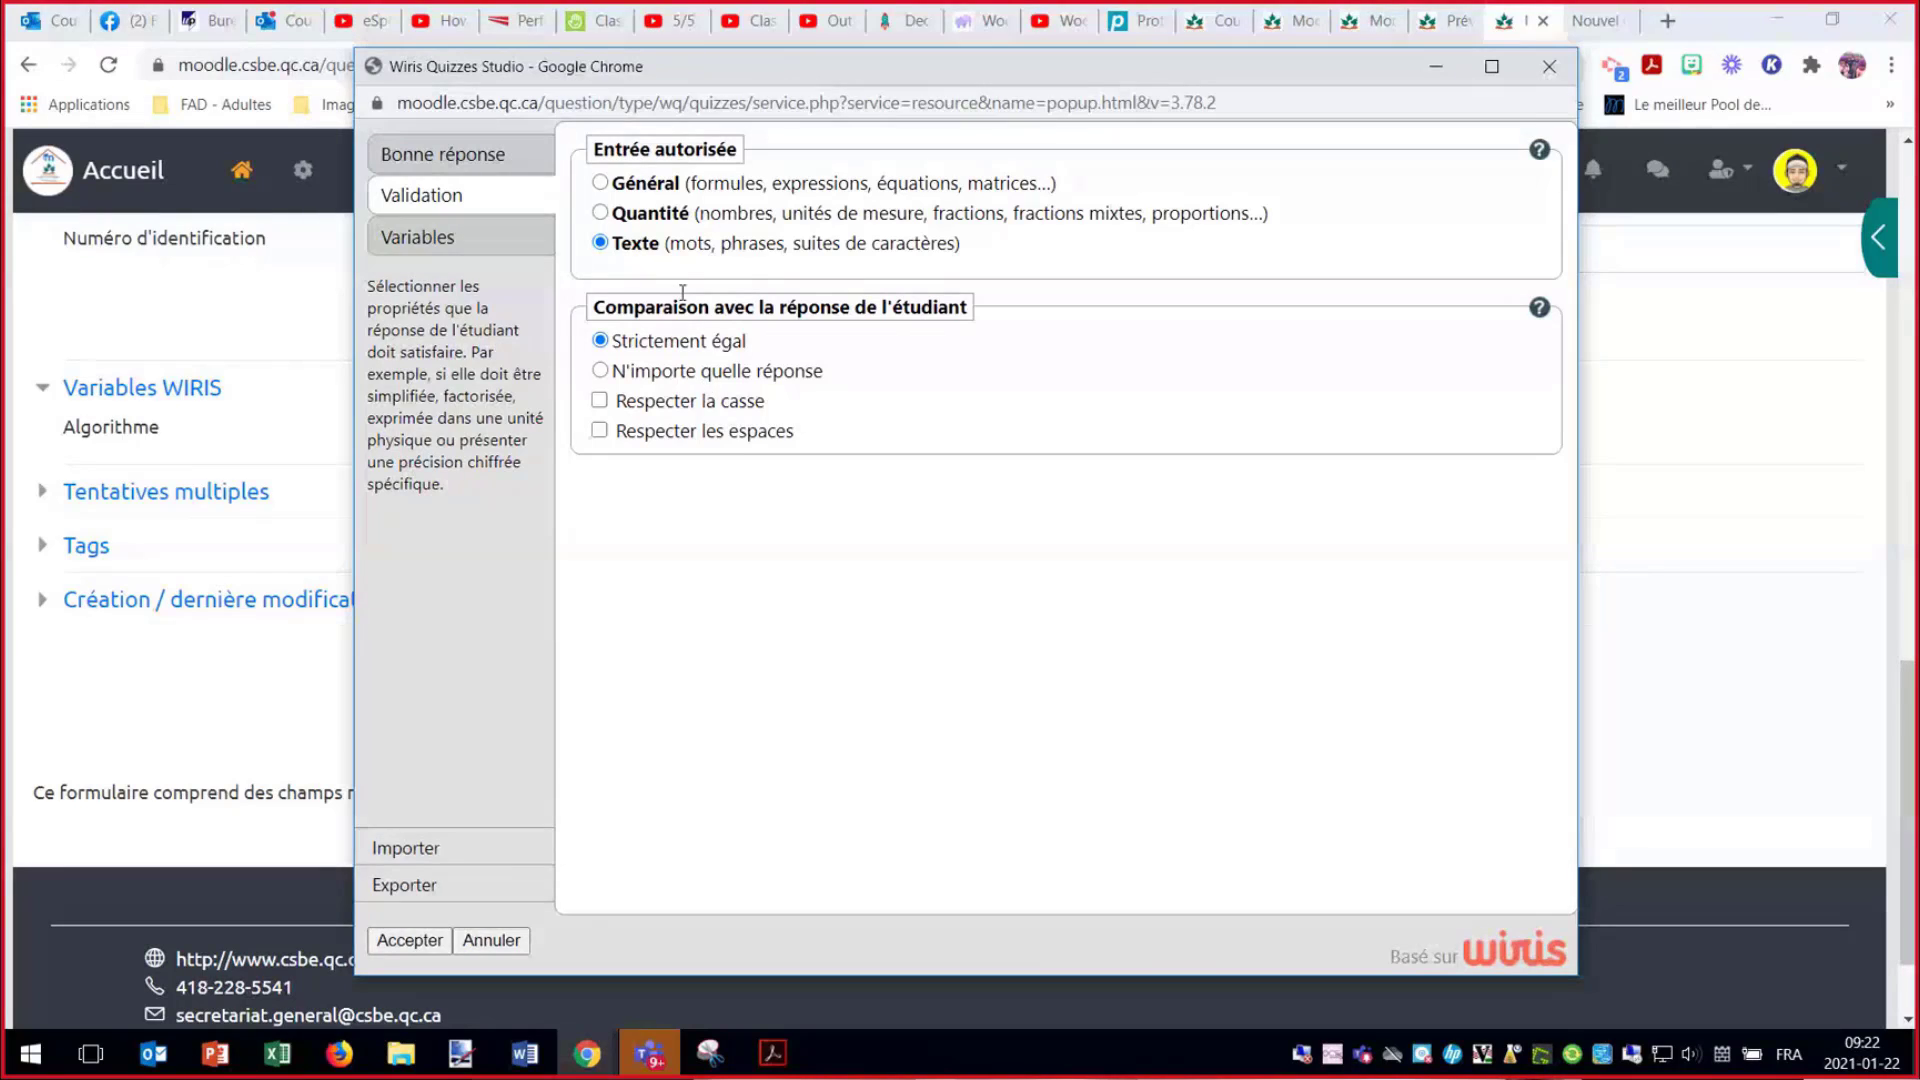
- Open the question's variable algorithm for editing with CalcMe and maximize the Wiris Quizzes Studio window
{"action": "left_click", "coordinate": [458, 239]}
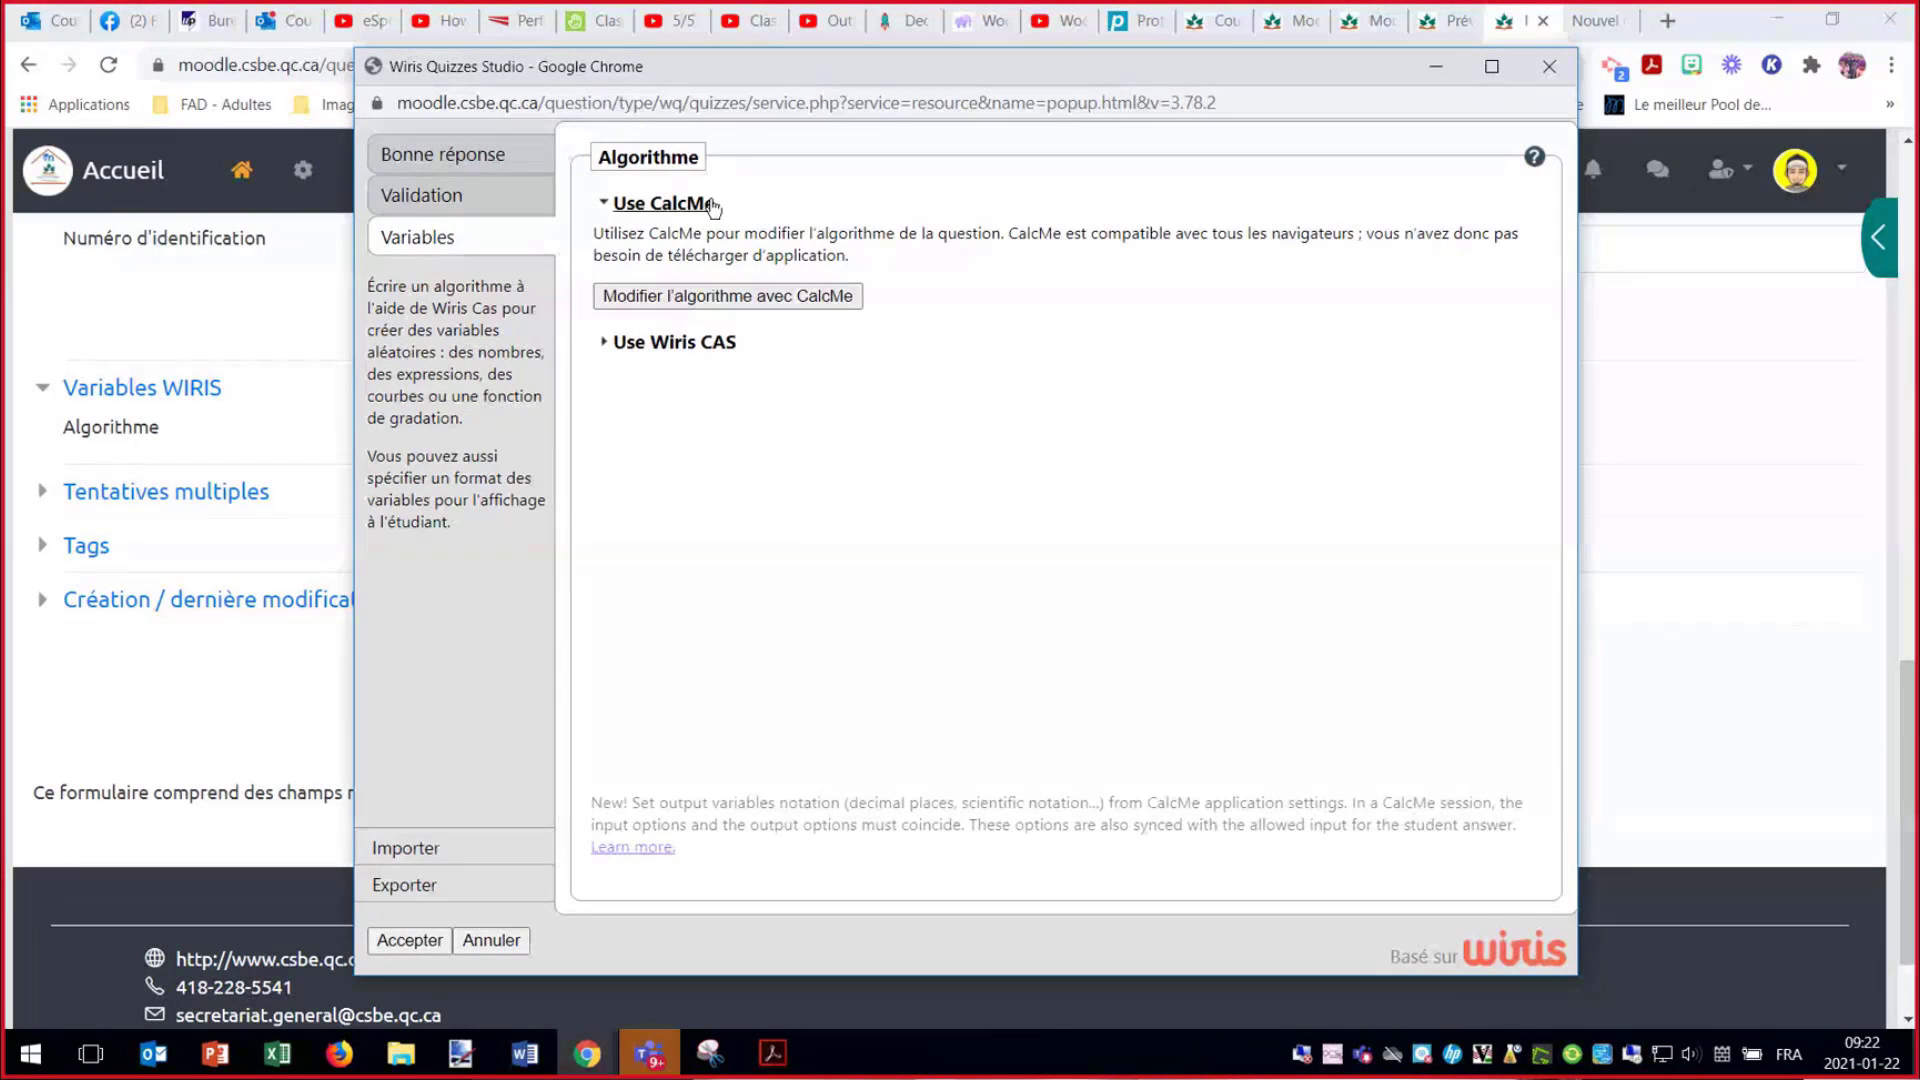
{"action": "left_click", "coordinate": [675, 205]}
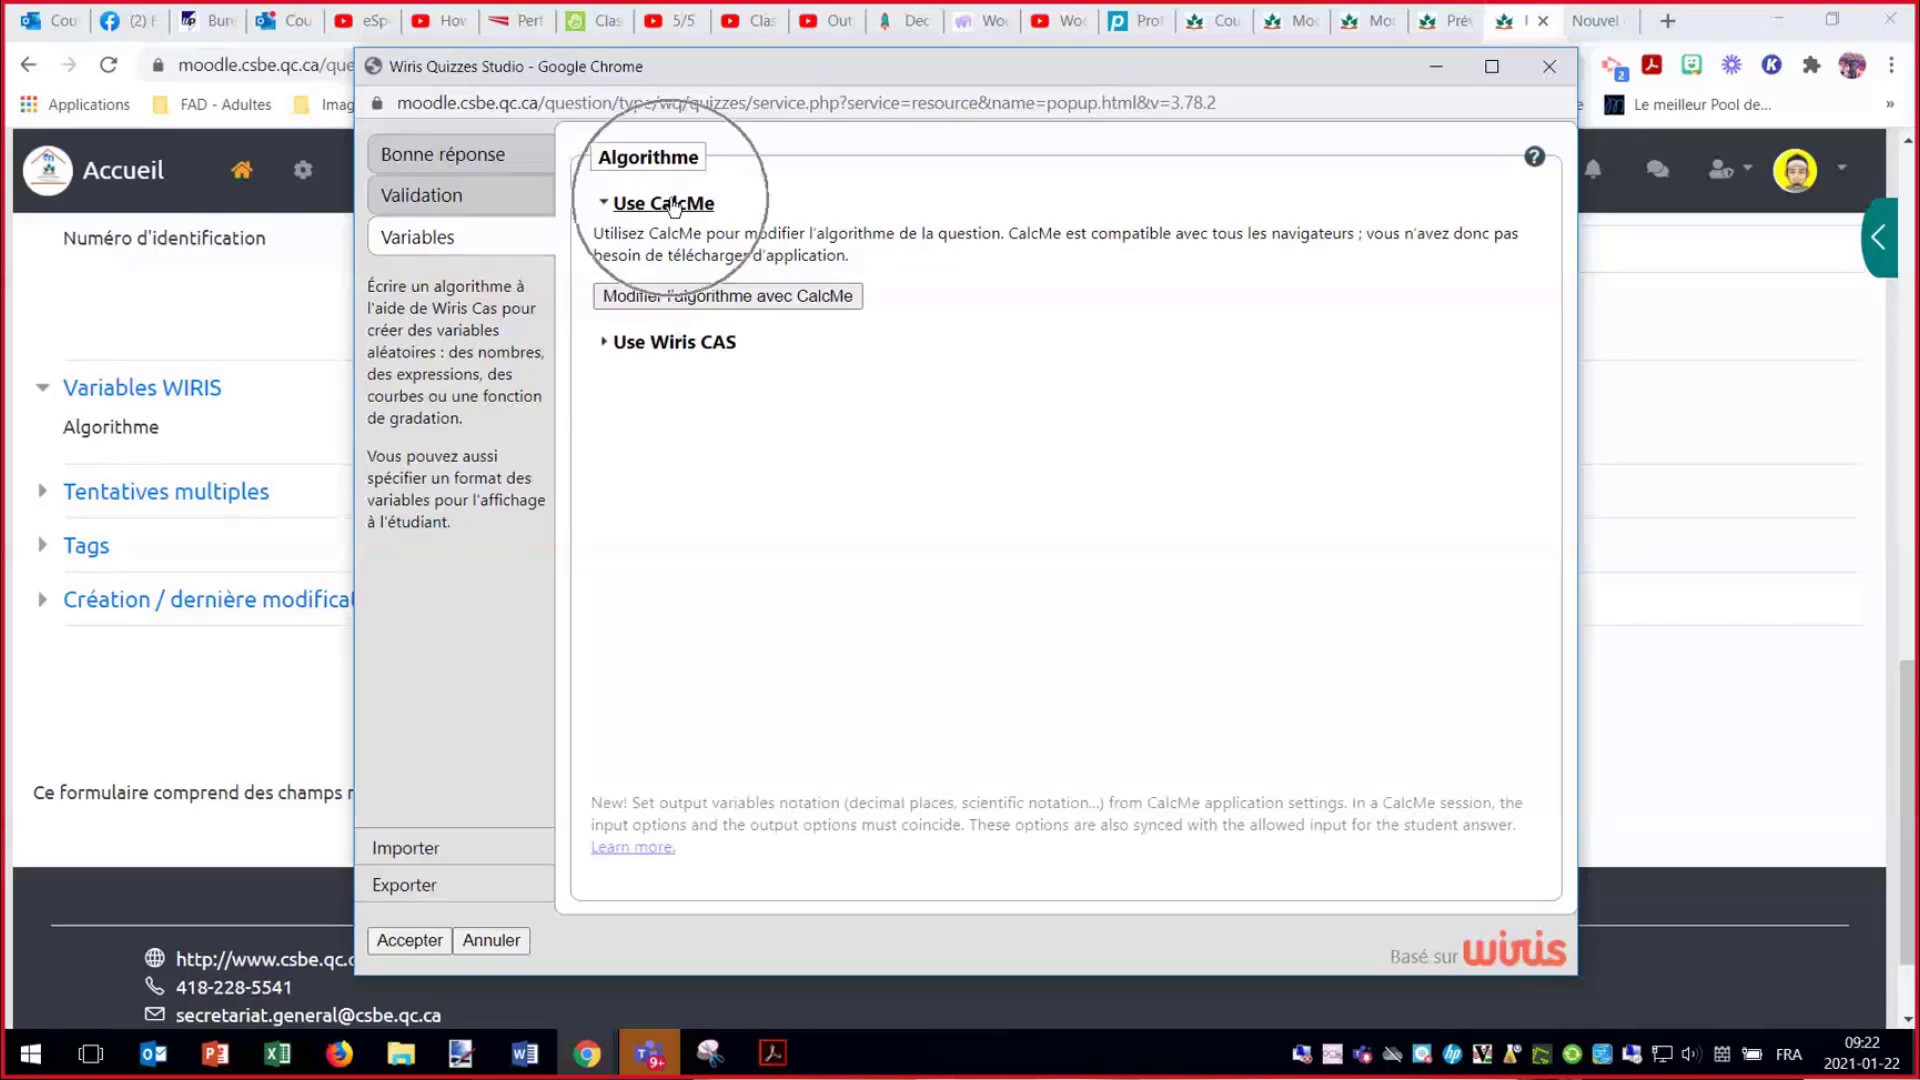
{"action": "left_click", "coordinate": [695, 345]}
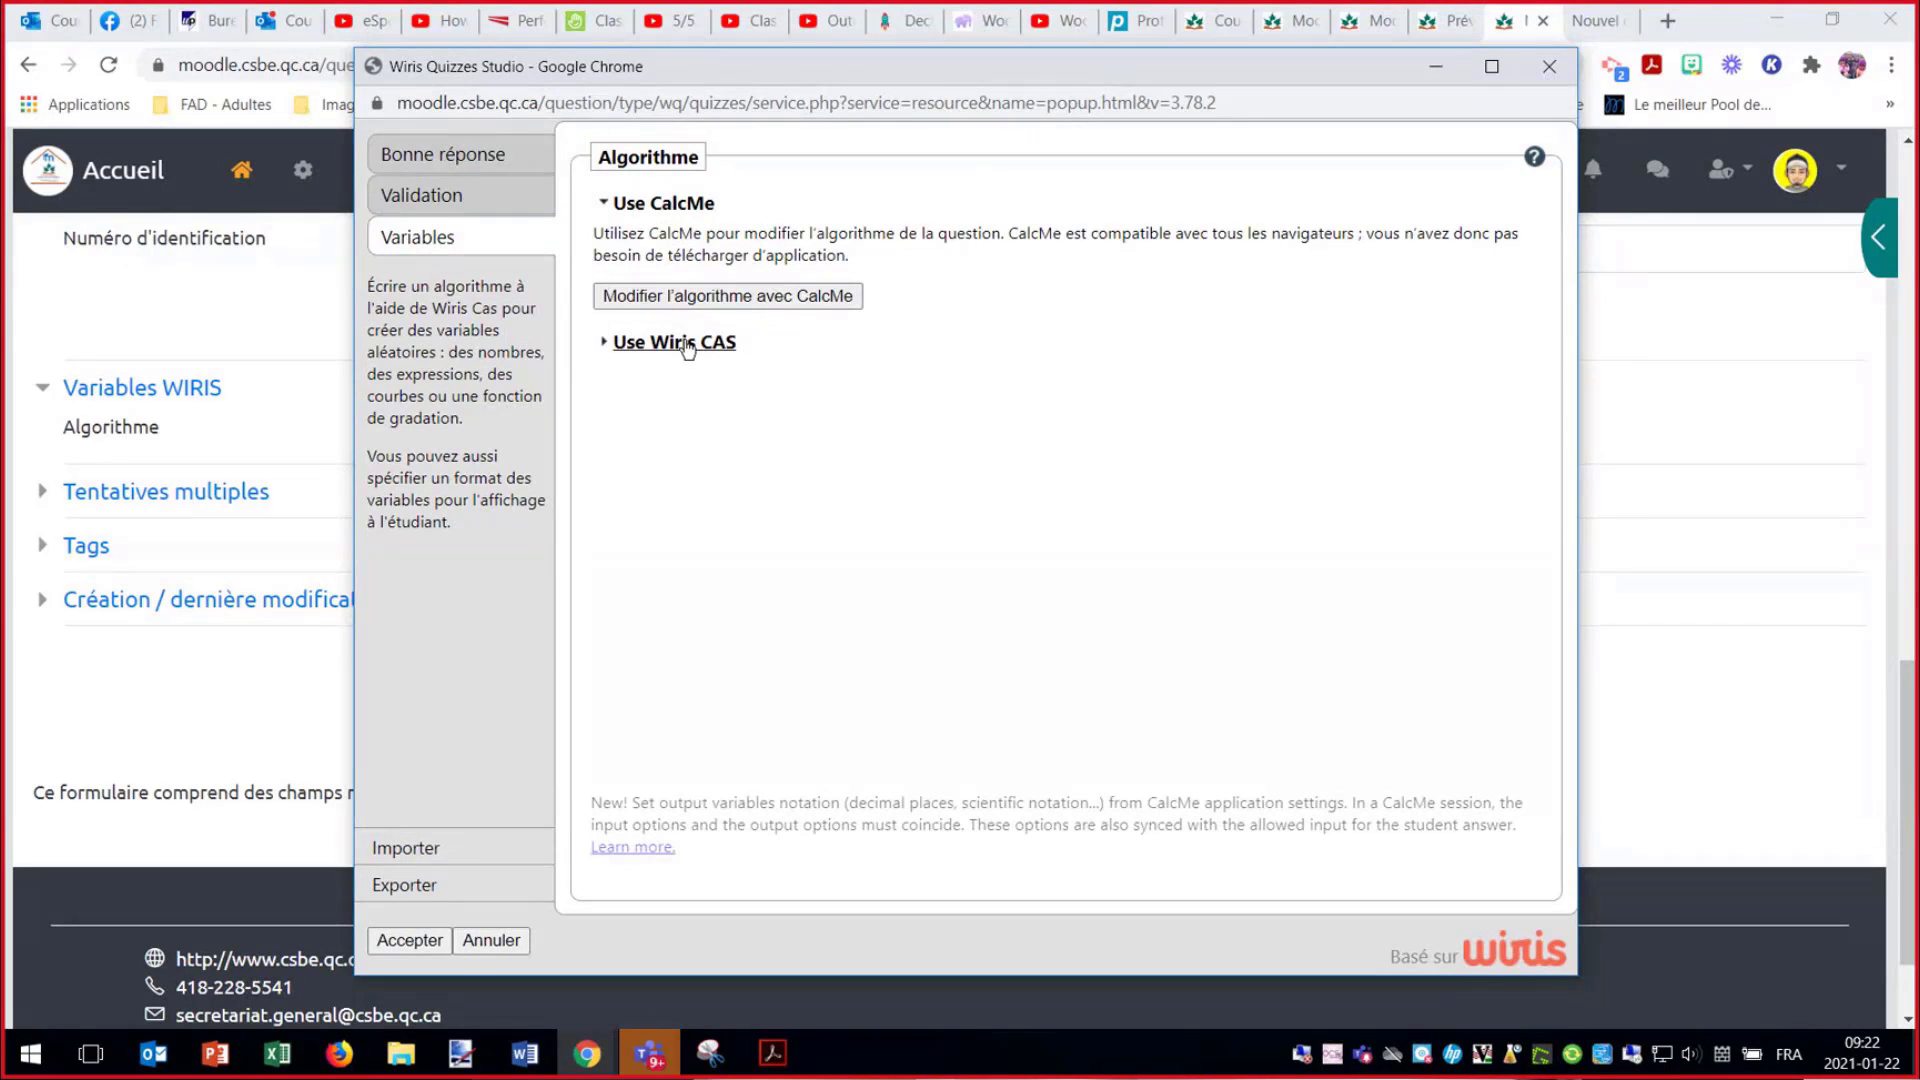
{"action": "left_click", "coordinate": [745, 297]}
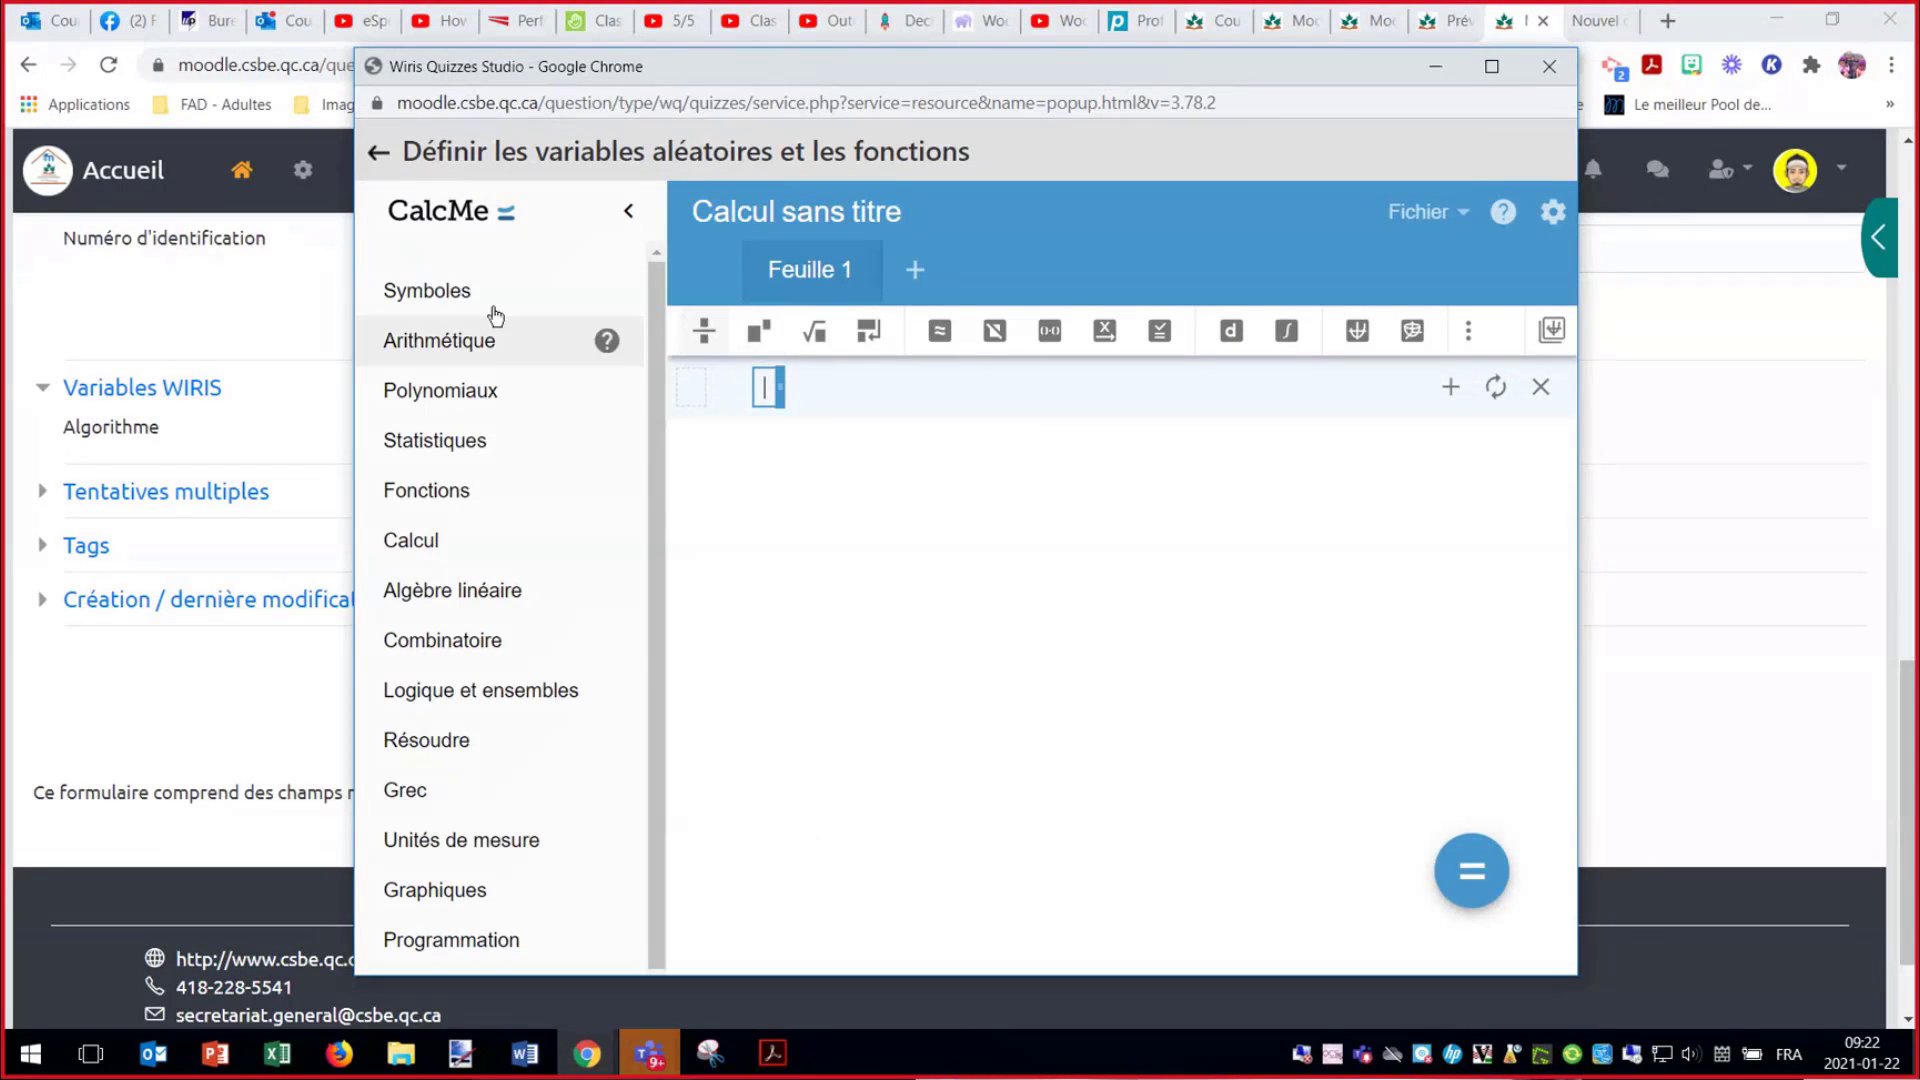
{"action": "left_click_drag", "start_coordinate": [1020, 66], "coordinate": [1025, 34]}
{"action": "left_click", "coordinate": [1499, 36]}
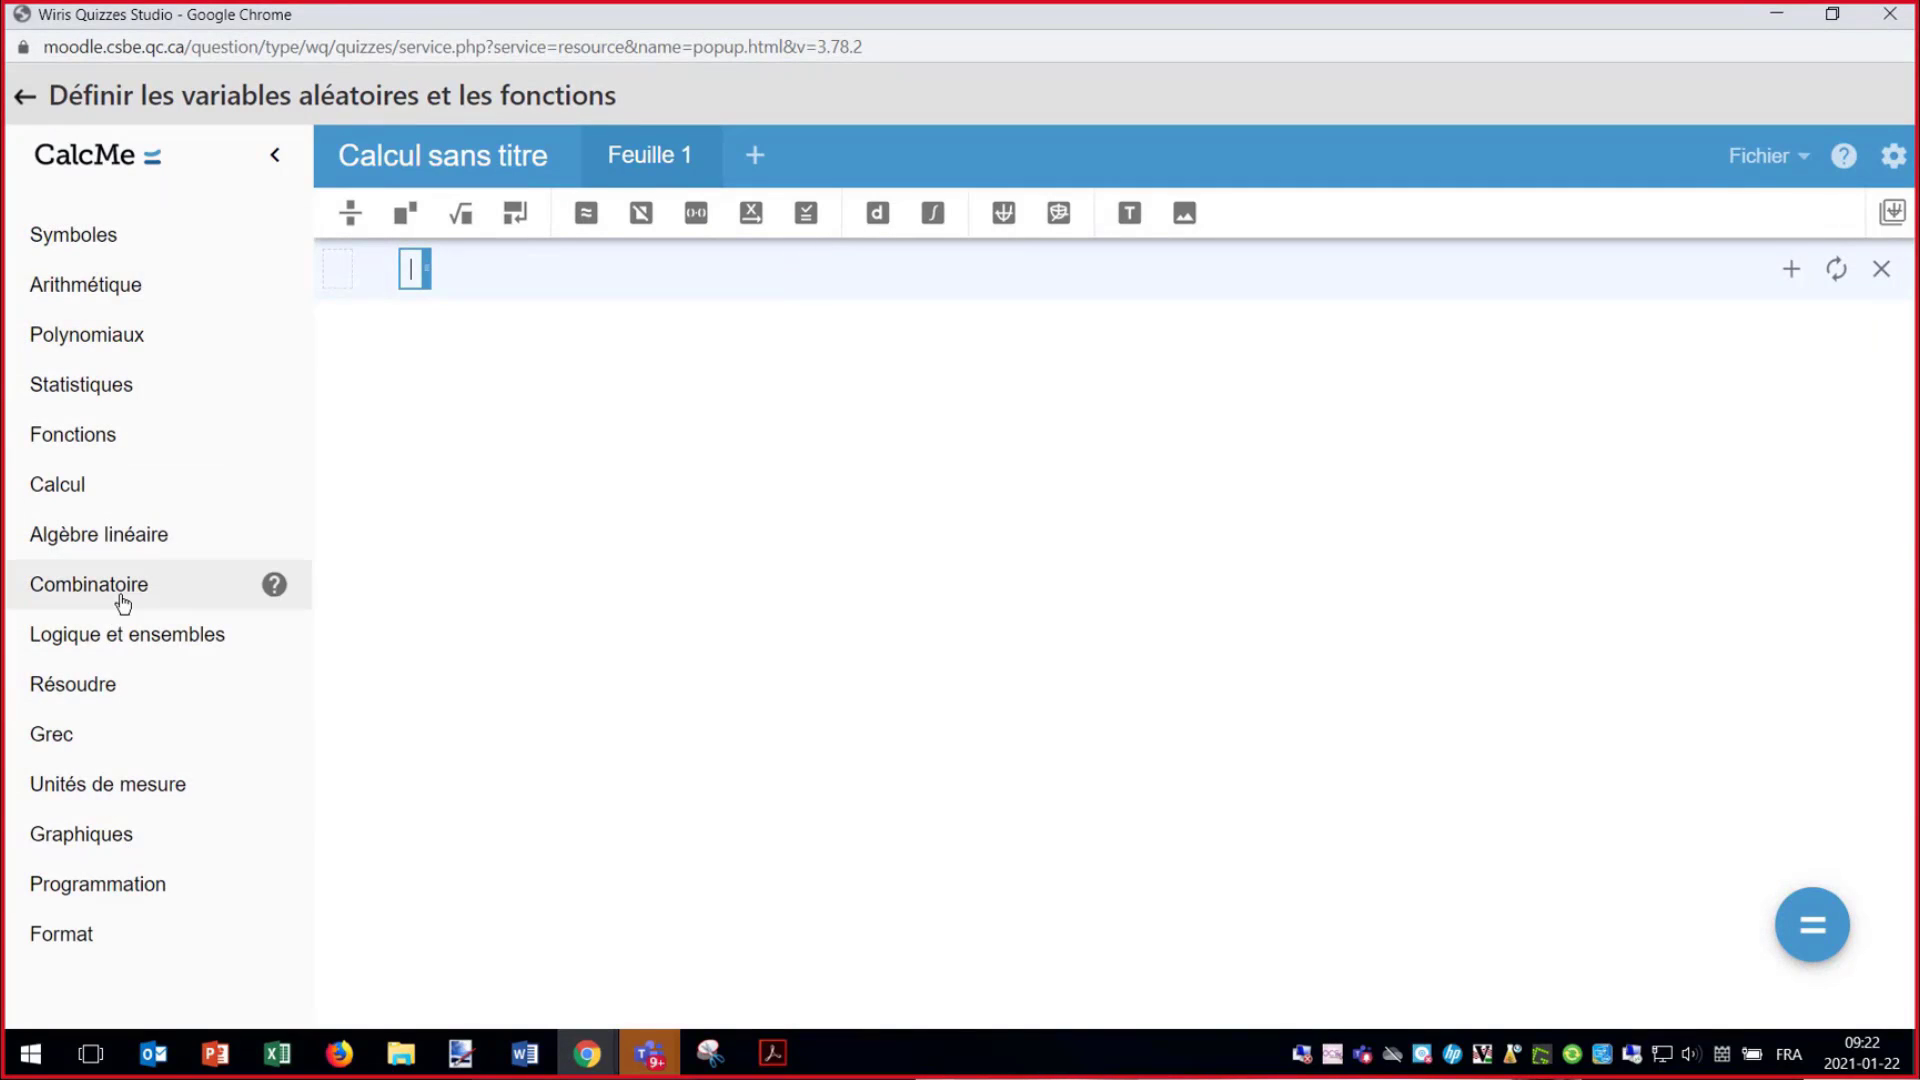
- Examine the functions offered in CalcMe's Symboles and Arithmétique categories, including aléa, and collapse them again
{"action": "left_click", "coordinate": [92, 240]}
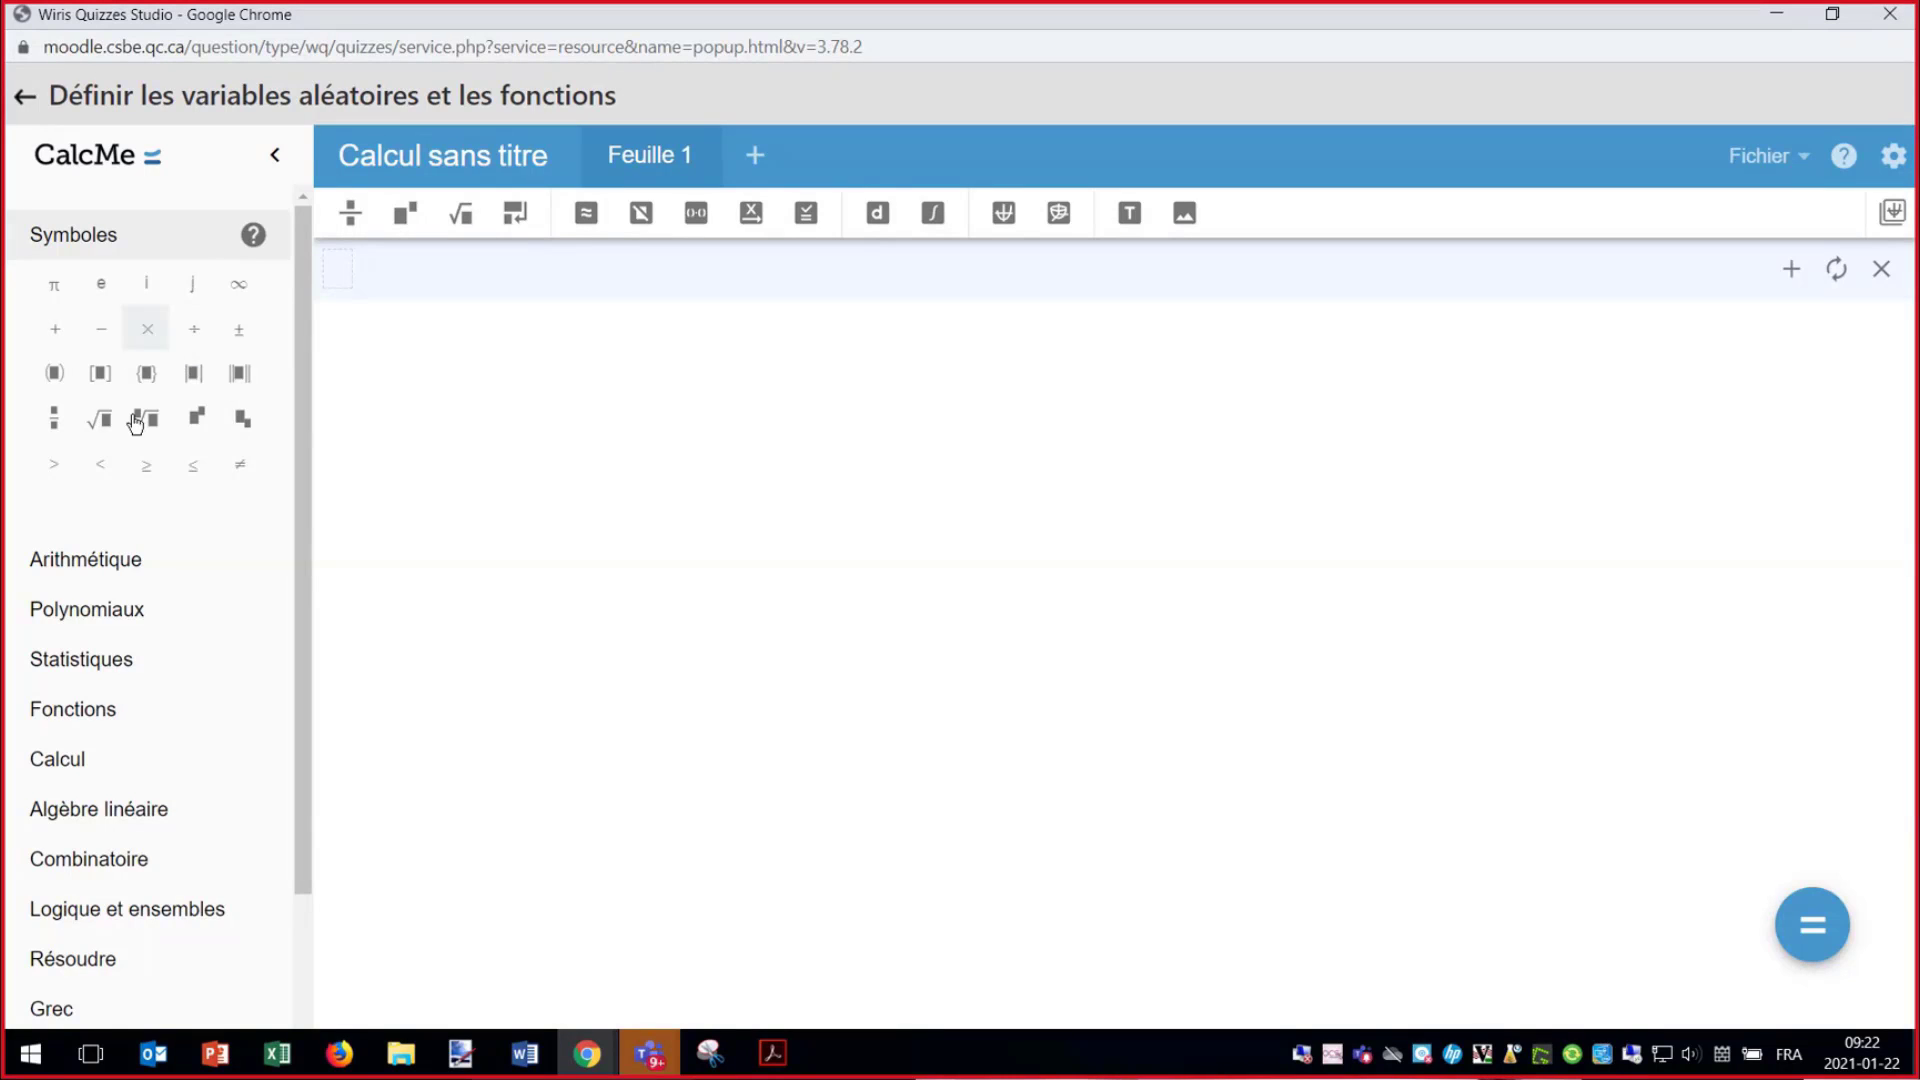
{"action": "left_click", "coordinate": [94, 559]}
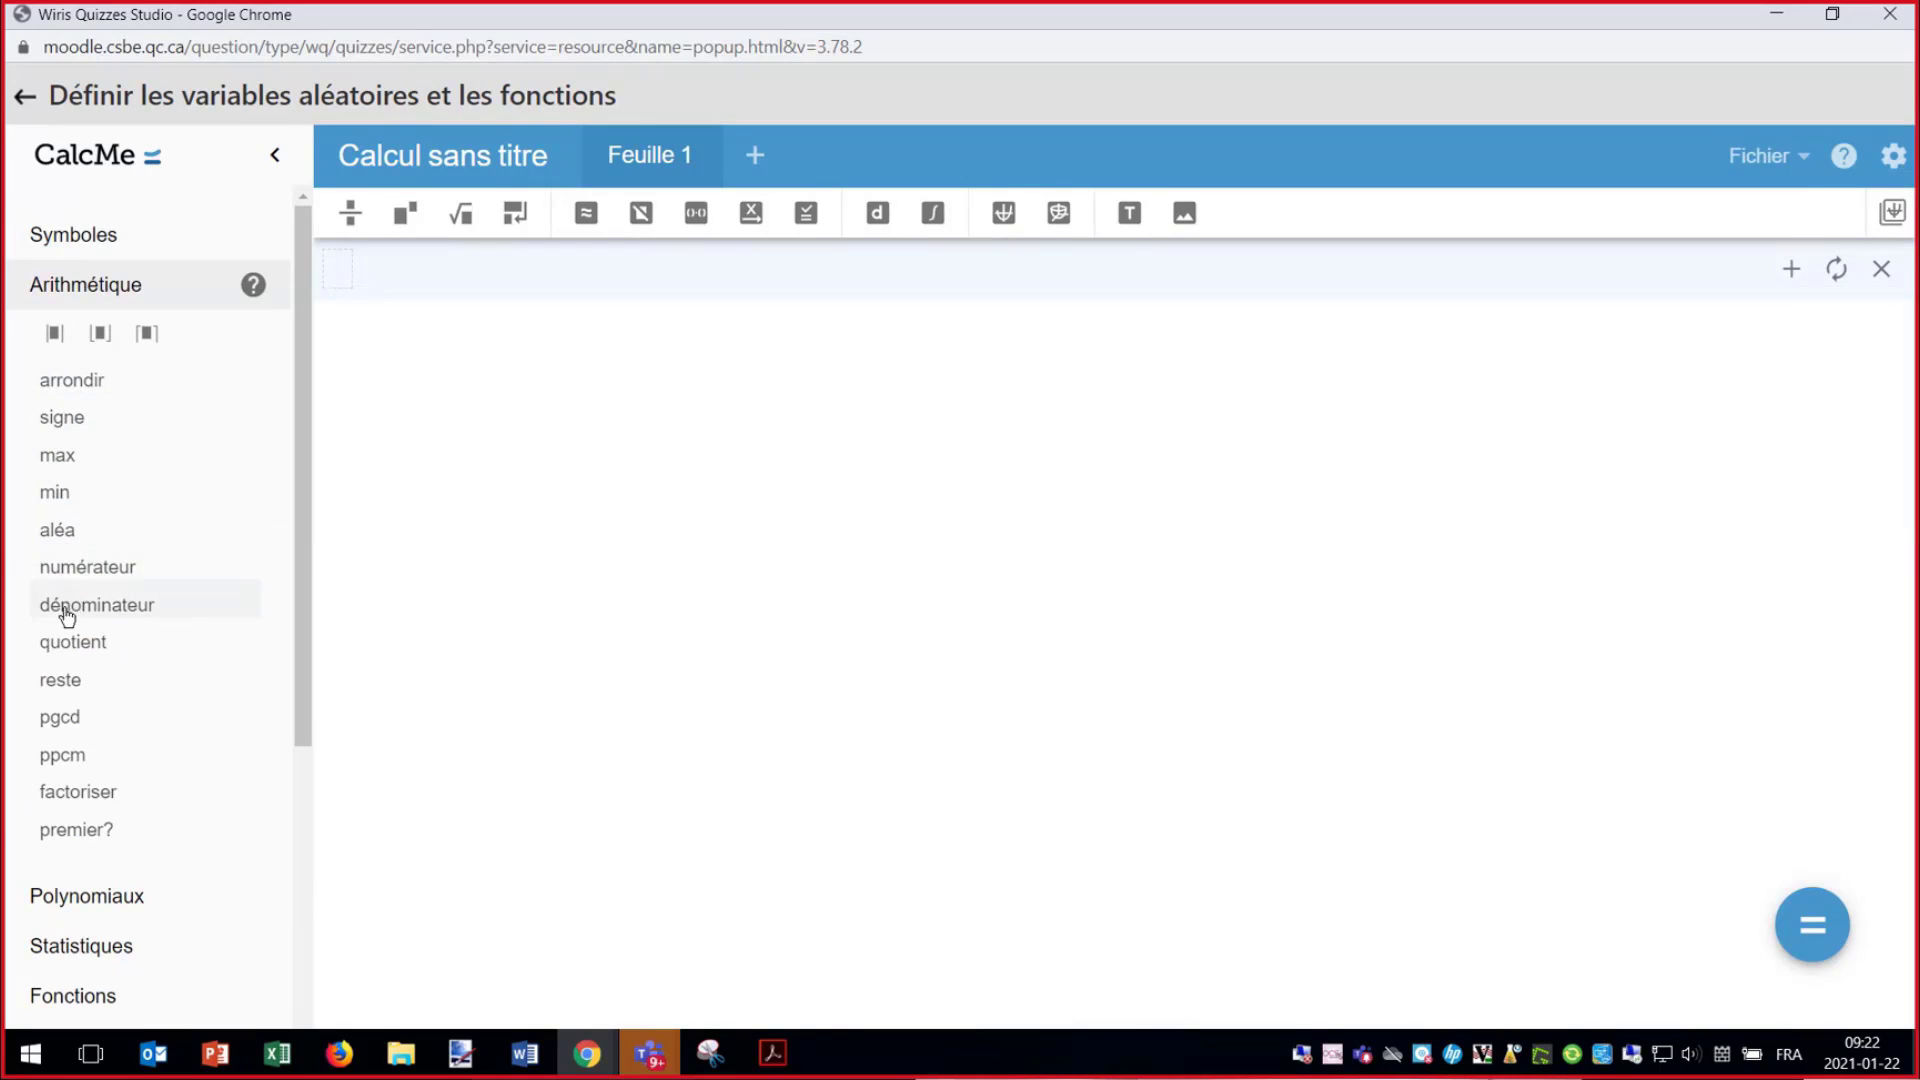
{"action": "left_click", "coordinate": [56, 535]}
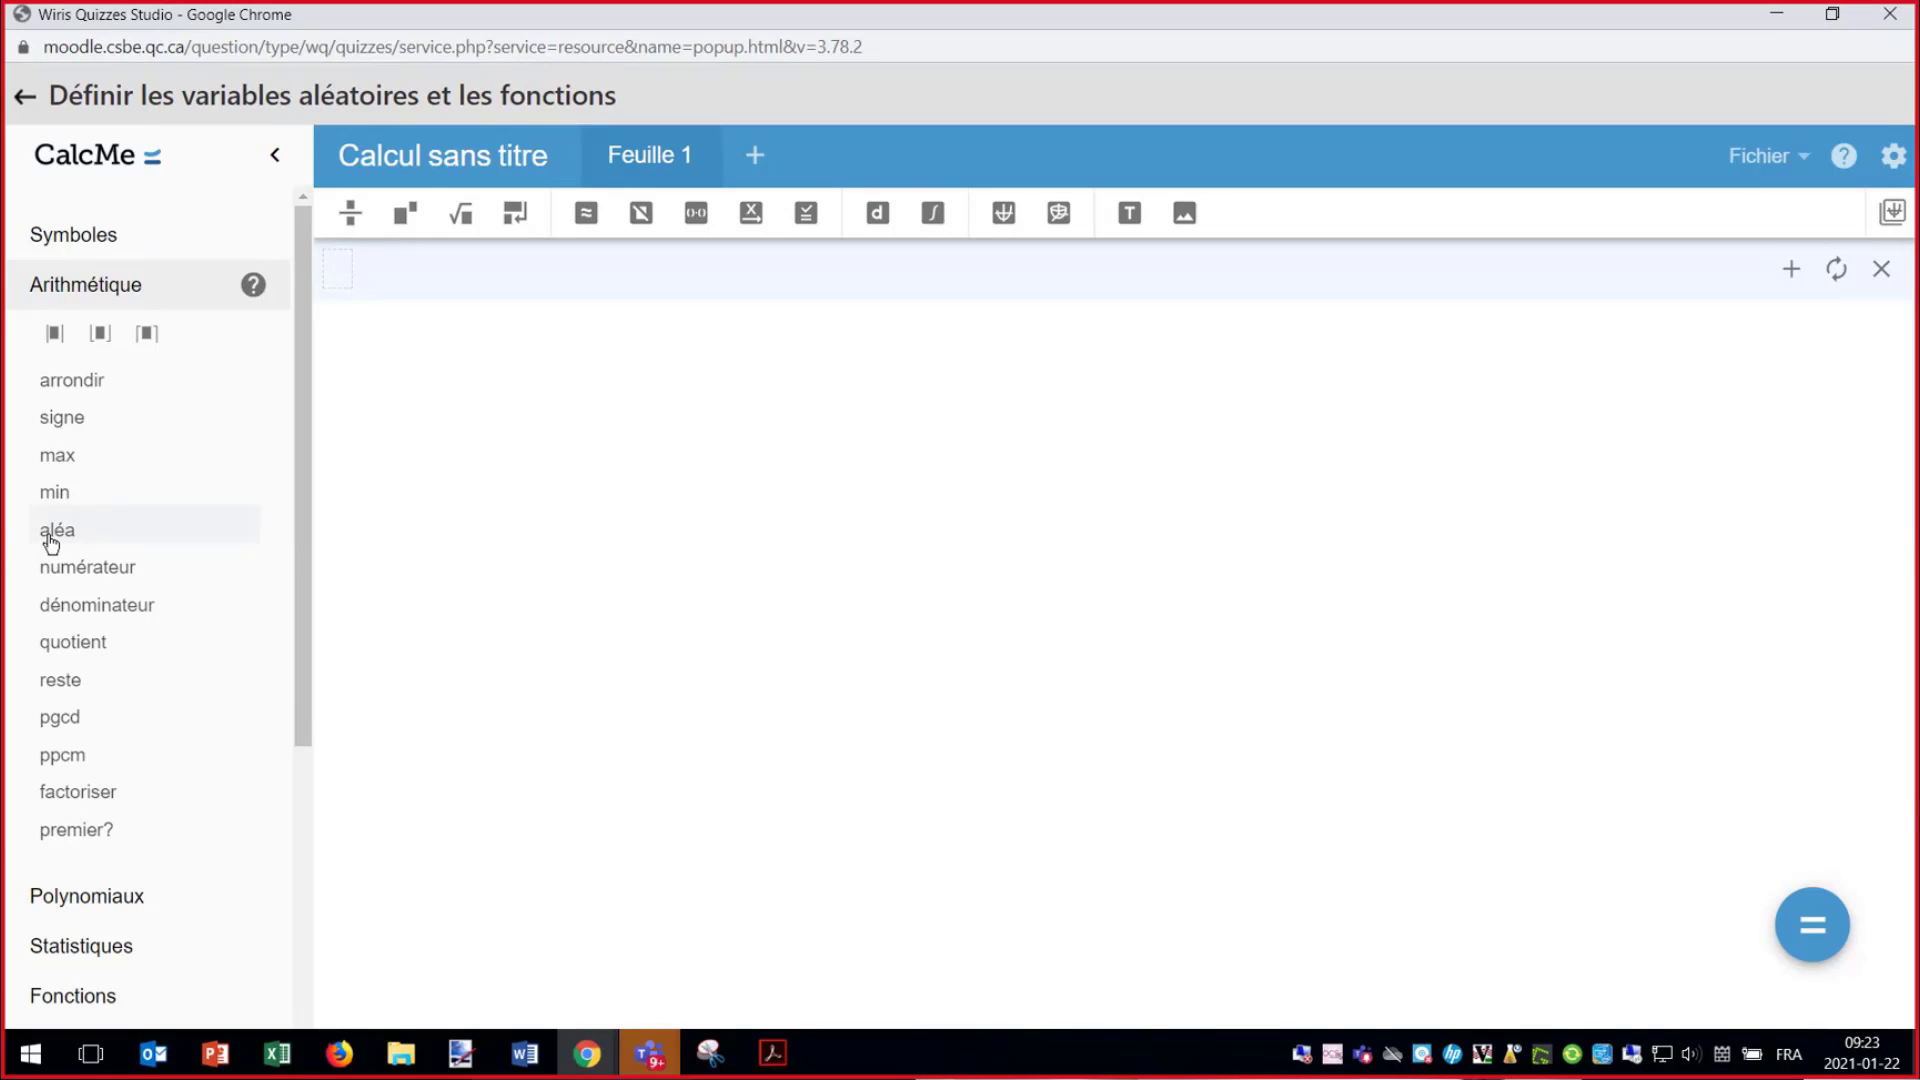
{"action": "scroll", "coordinate": [50, 540], "scroll_direction": "down", "scroll_amount": 5}
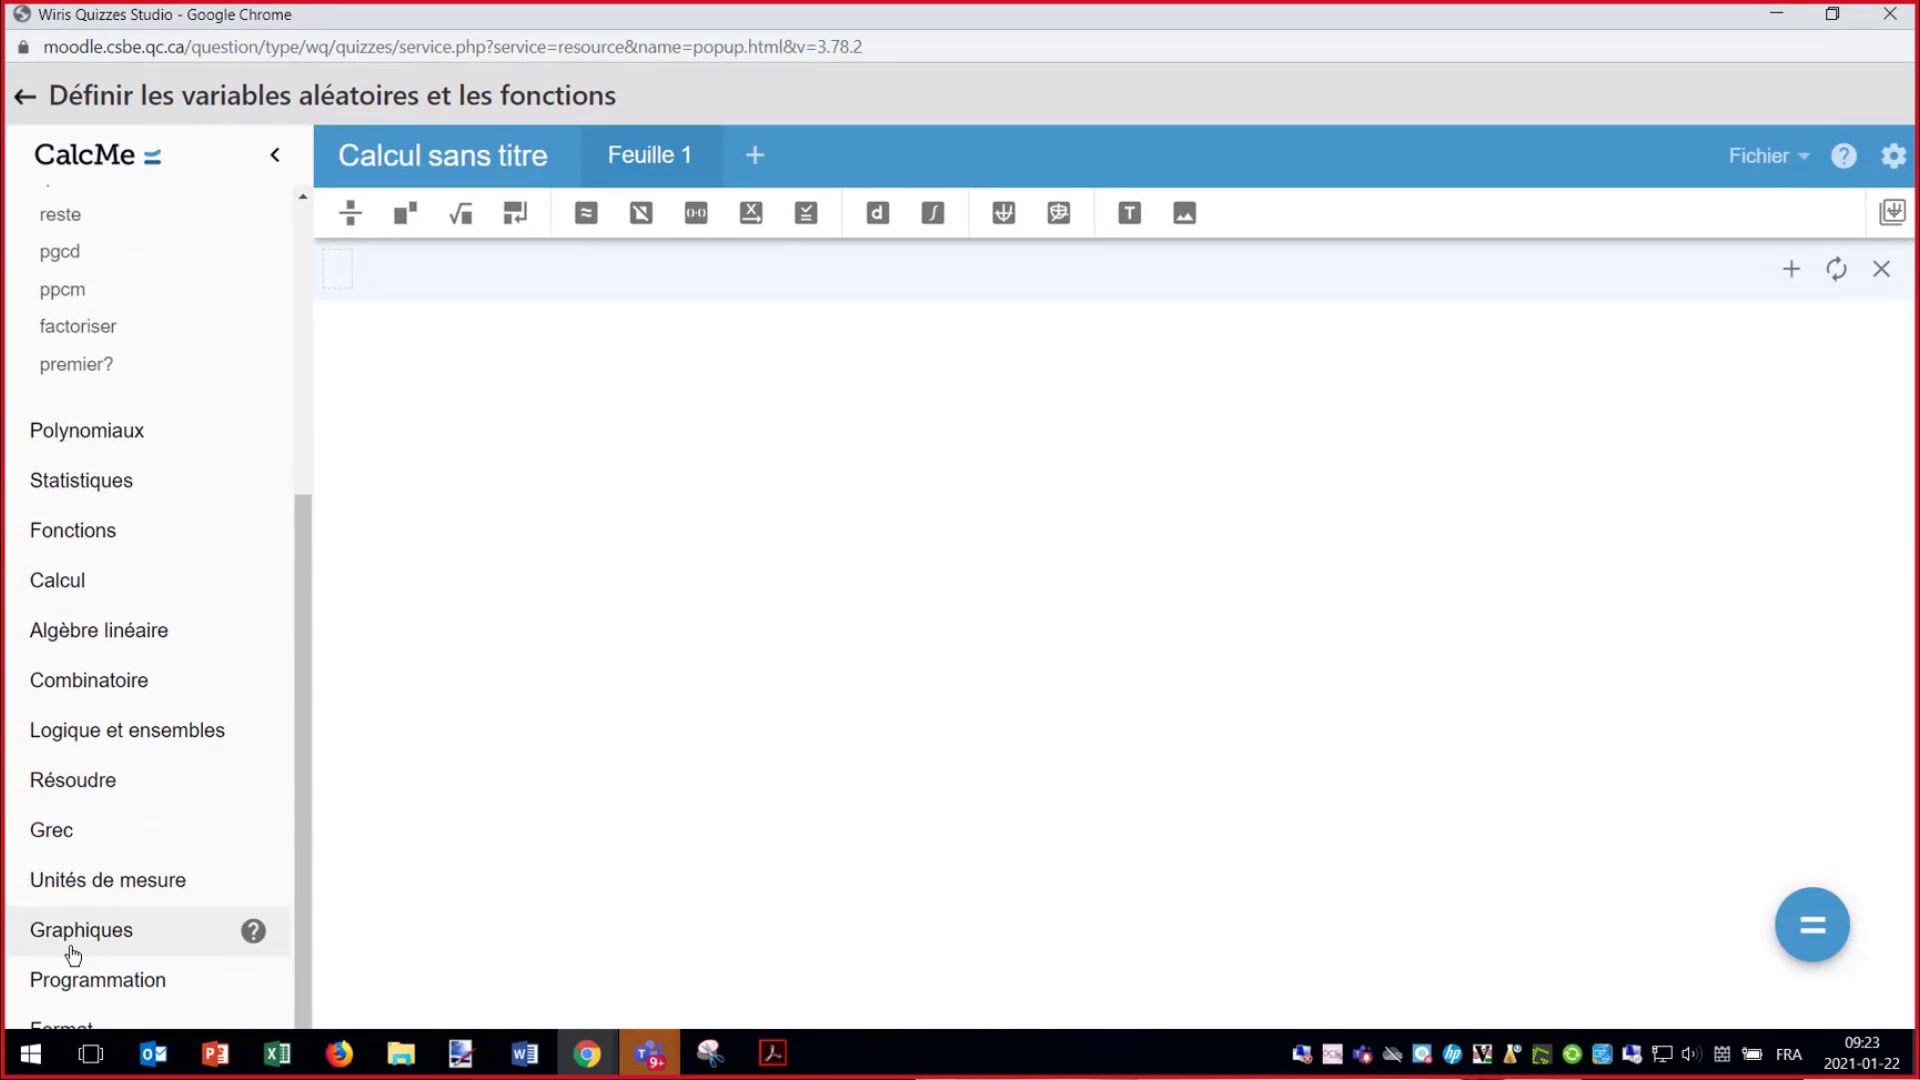
{"action": "scroll", "coordinate": [100, 660], "scroll_direction": "up", "scroll_amount": 3}
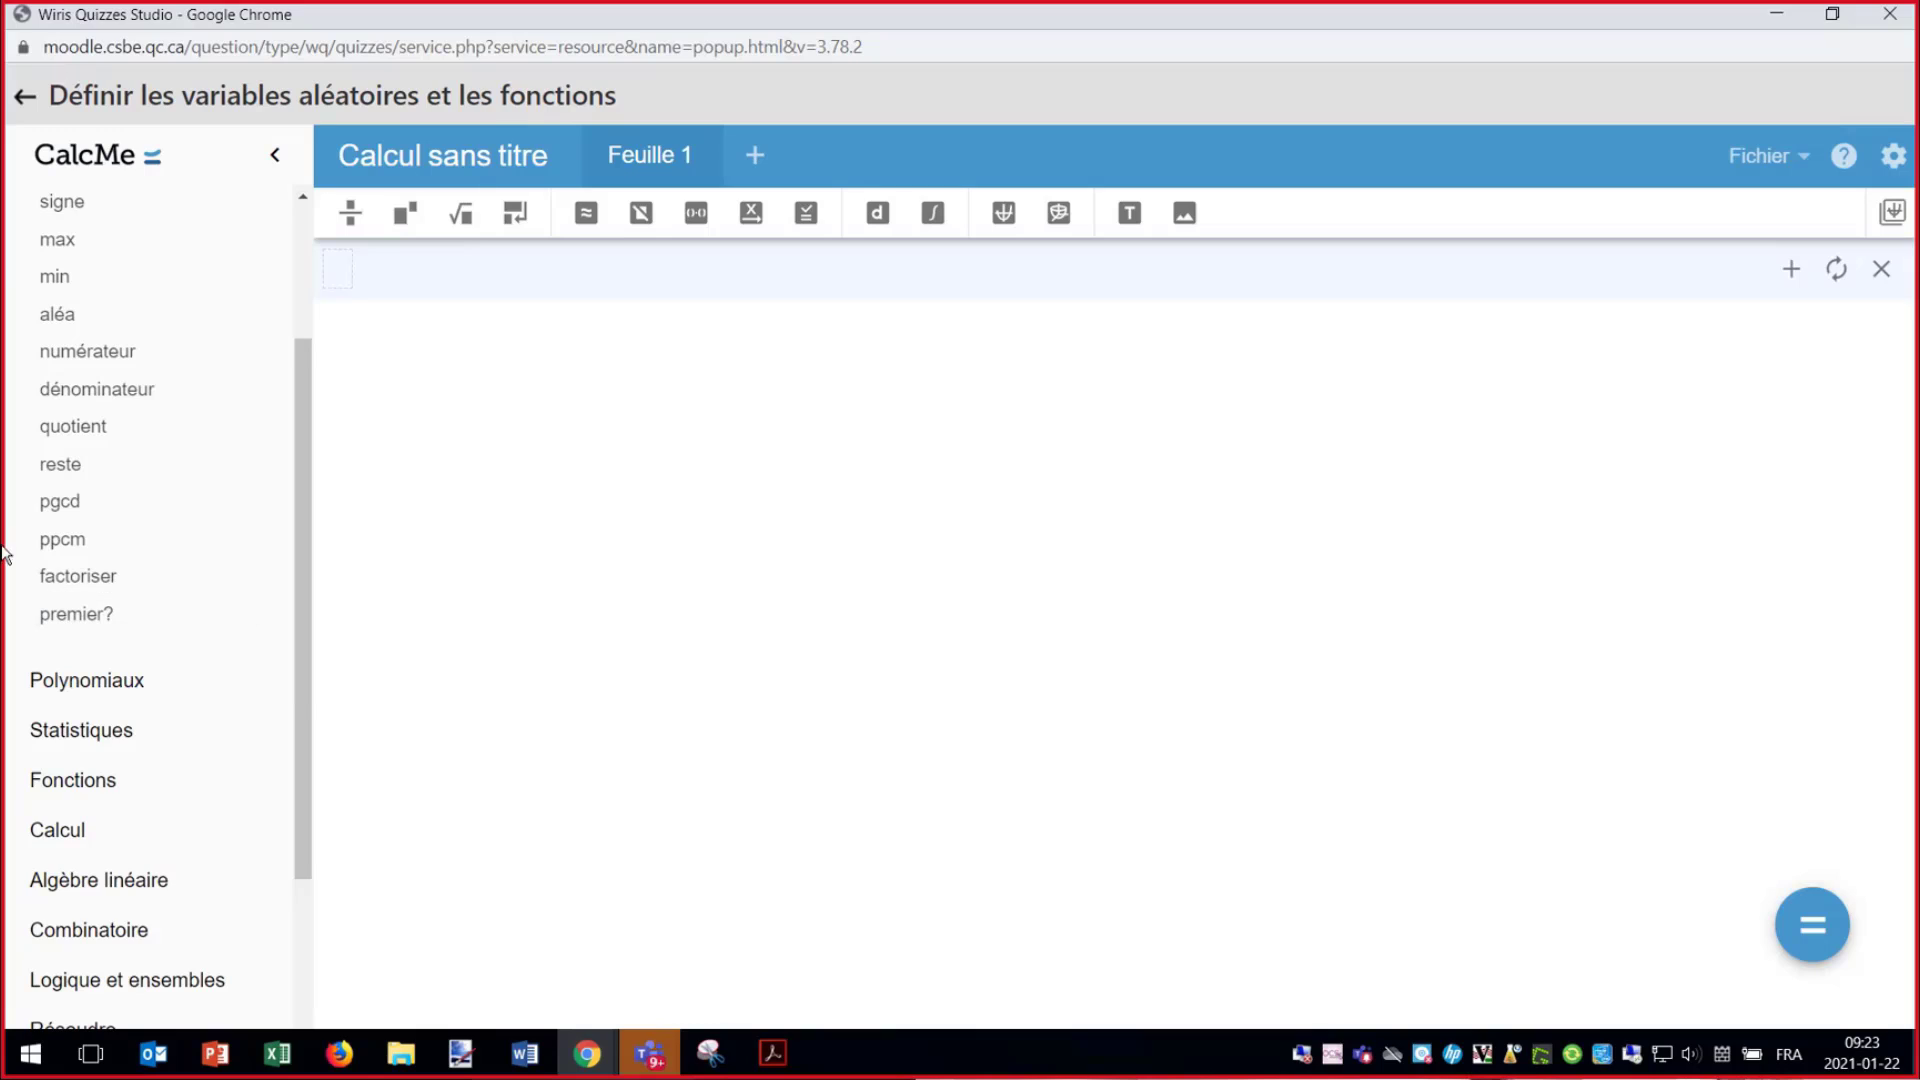
{"action": "scroll", "coordinate": [250, 550], "scroll_direction": "up", "scroll_amount": 2}
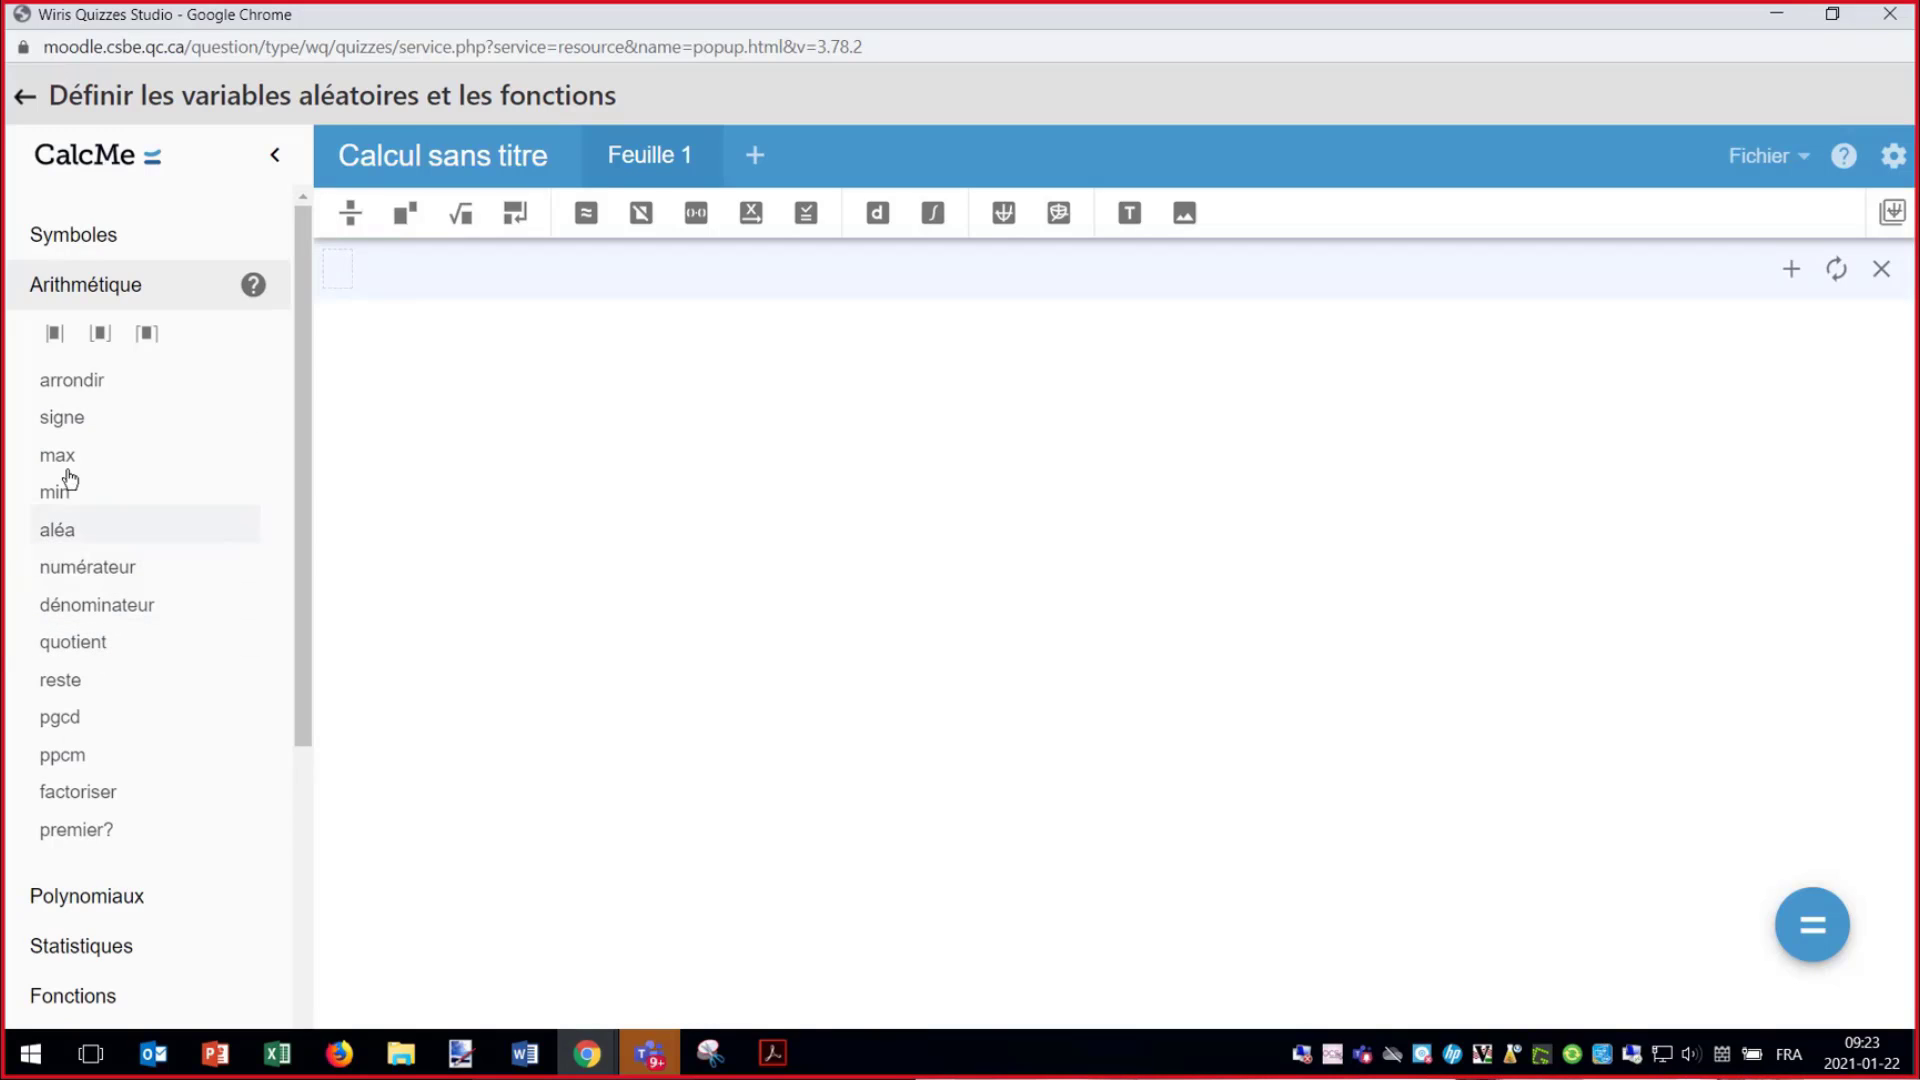
{"action": "left_click", "coordinate": [82, 295]}
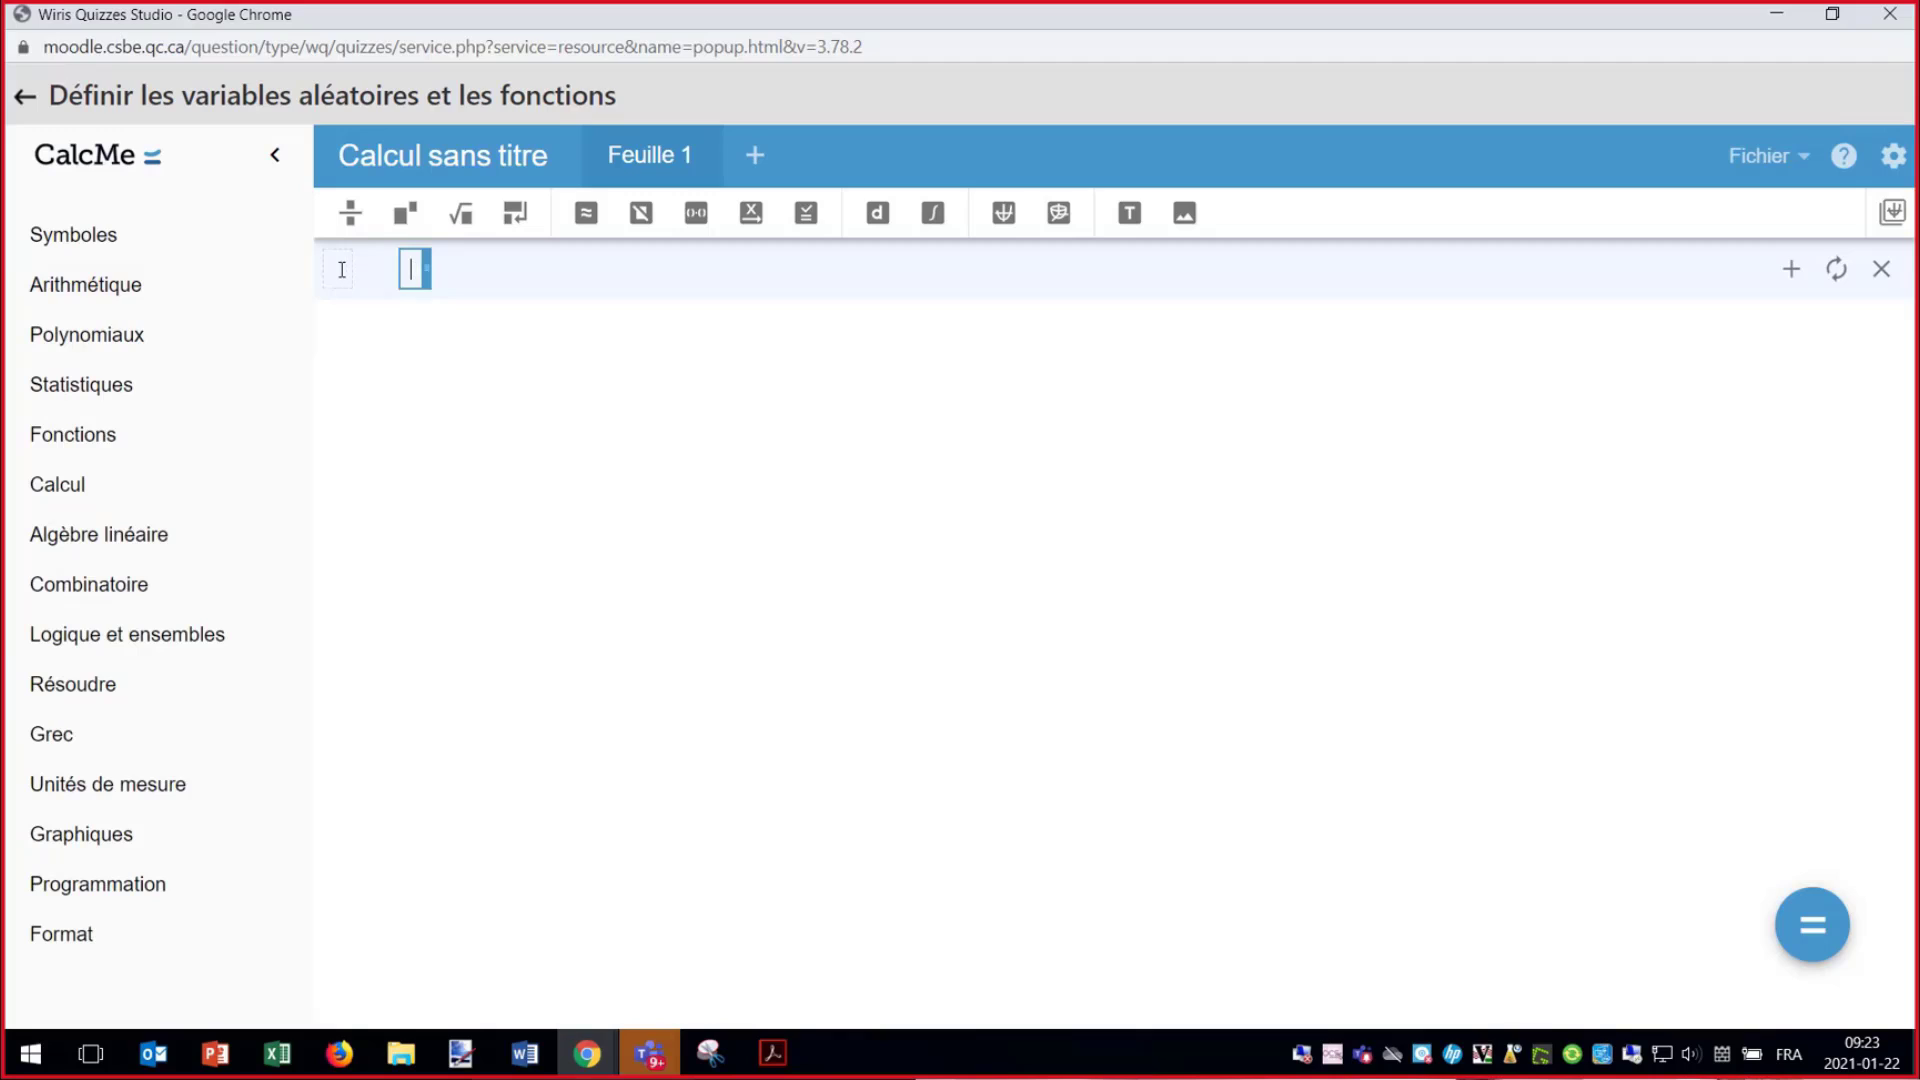
- Consult the planned ranges for a and b in Exemple_Plan question CalcMe.pdf in Acrobat Reader, and return to CalcMe
{"action": "left_click", "coordinate": [345, 270]}
{"action": "left_click", "coordinate": [772, 1052]}
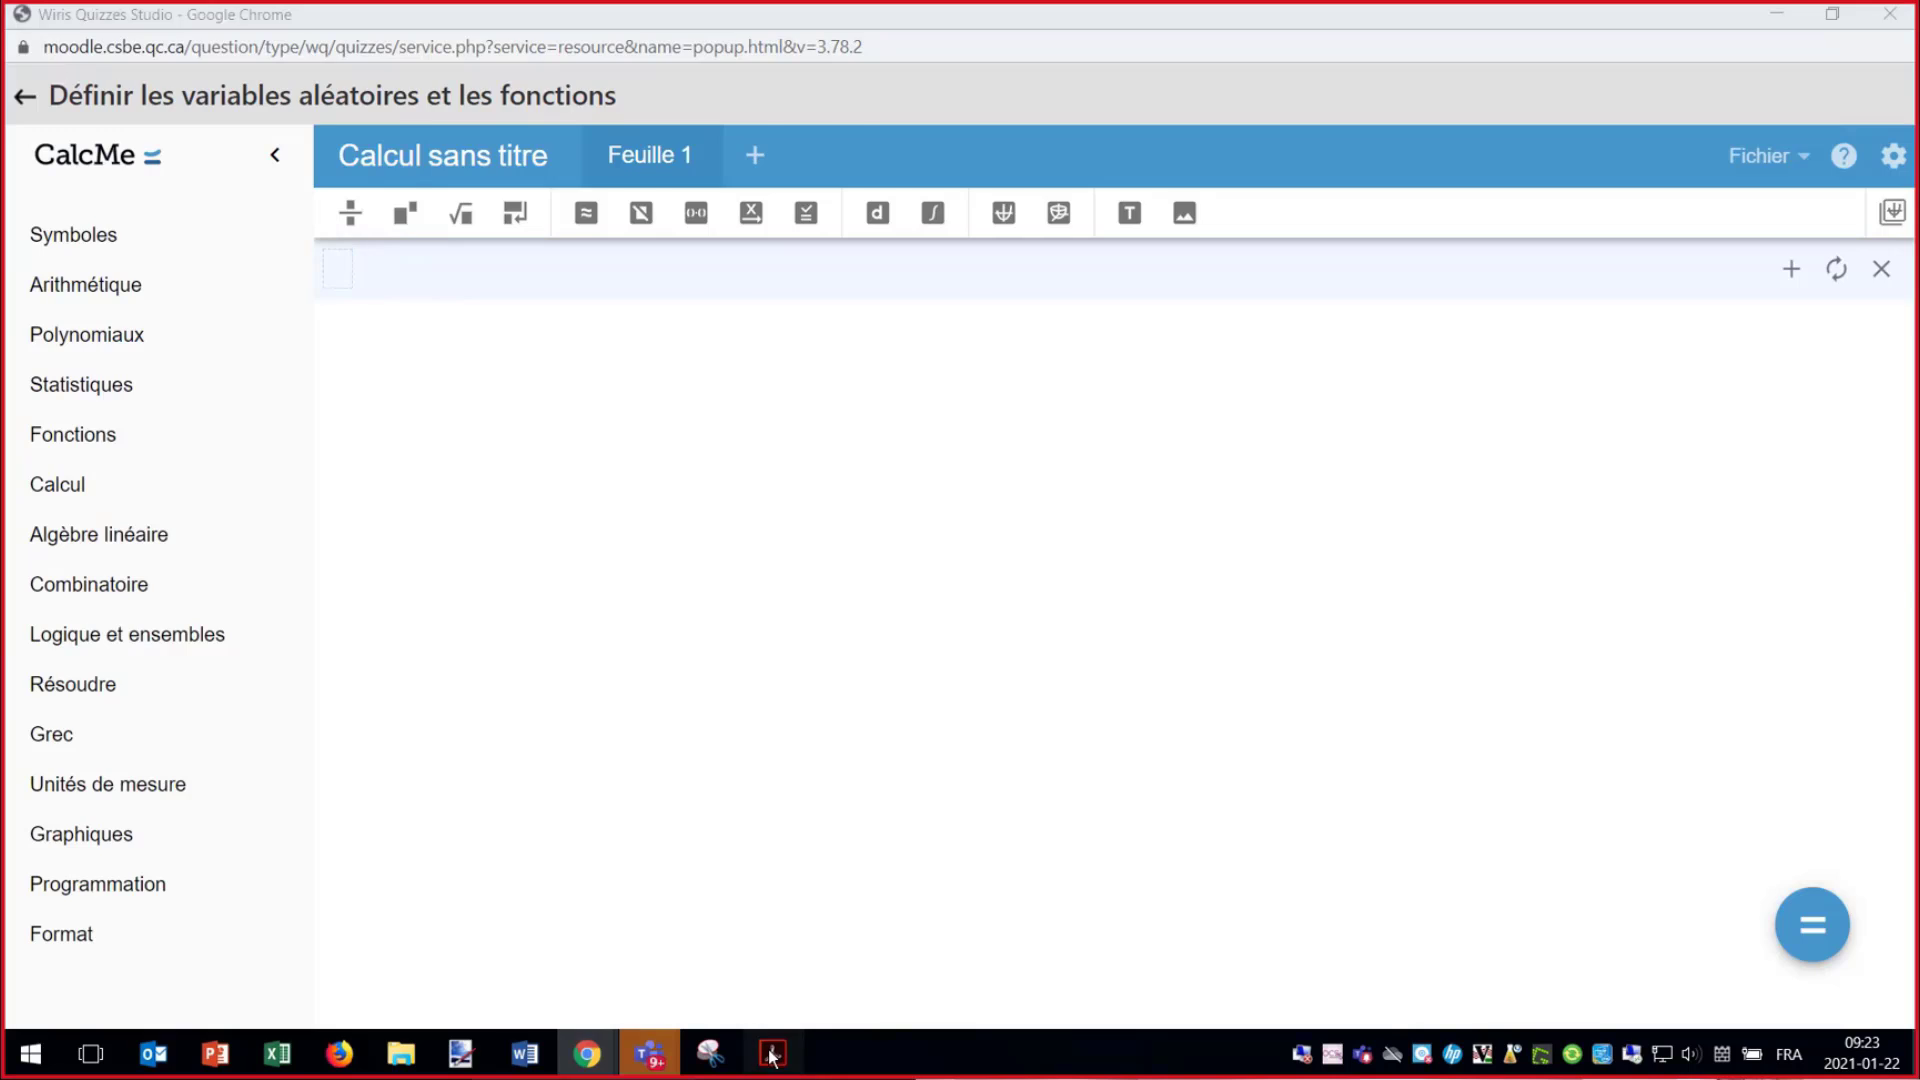
{"action": "scroll", "coordinate": [356, 609], "scroll_direction": "up", "scroll_amount": 3}
{"action": "scroll", "coordinate": [356, 609], "scroll_direction": "up", "scroll_amount": 2}
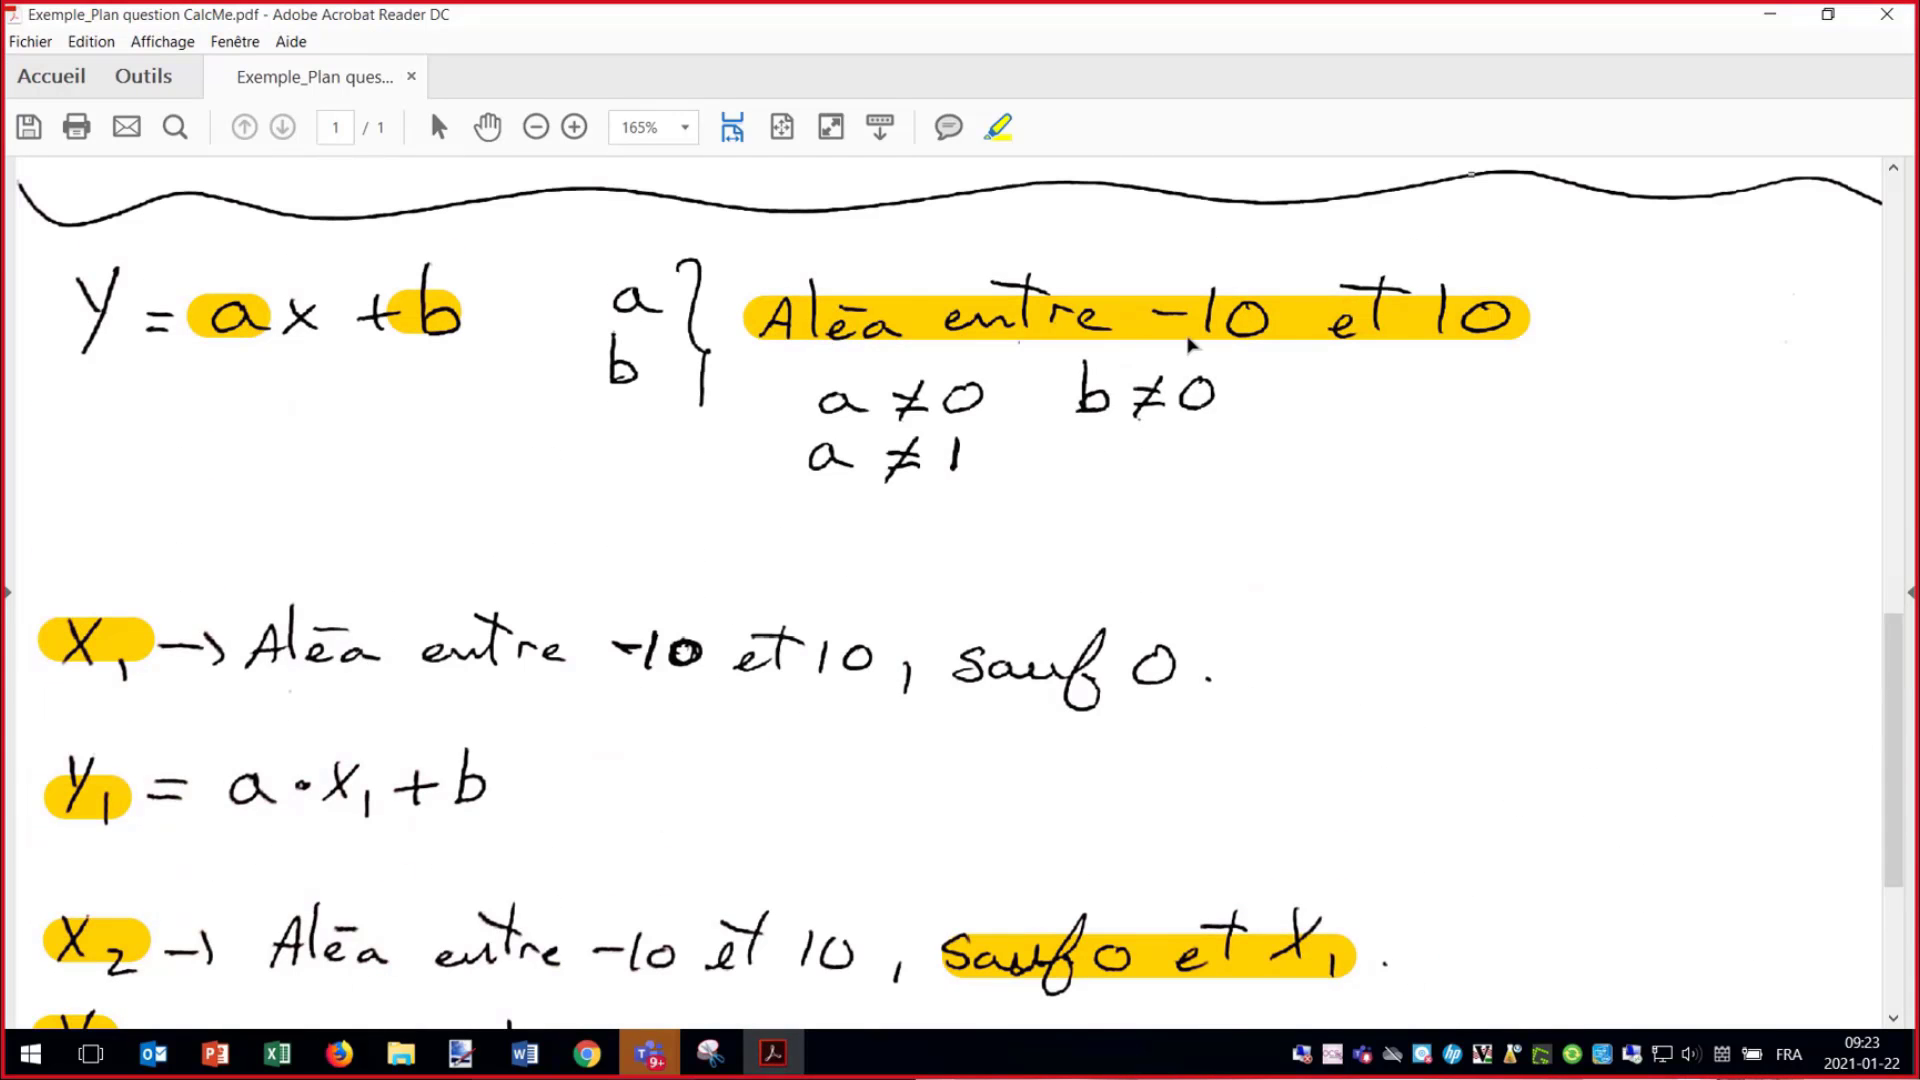
{"action": "left_click", "coordinate": [1773, 14]}
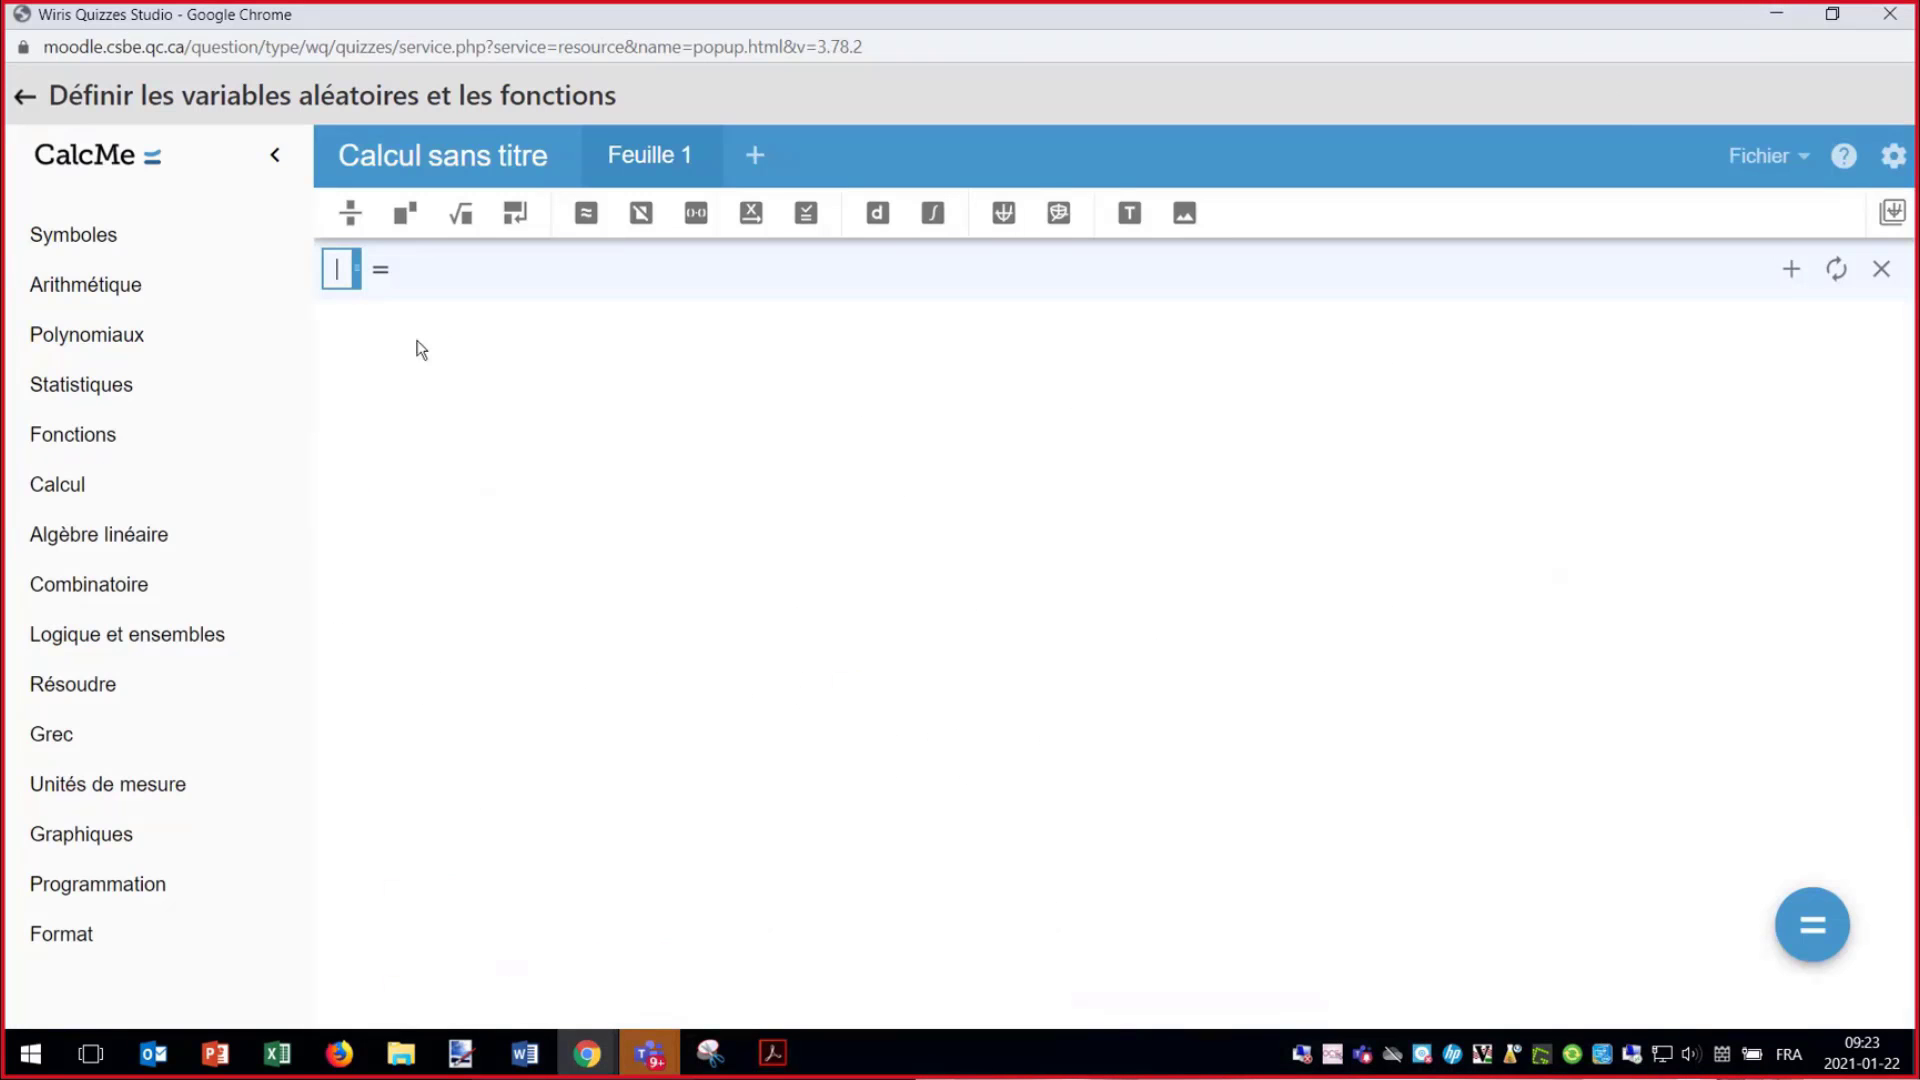
- Define the variable a as alea(-10..10) on the first line of the sheet
{"action": "type", "text": "a"}
{"action": "left_click", "coordinate": [419, 274]}
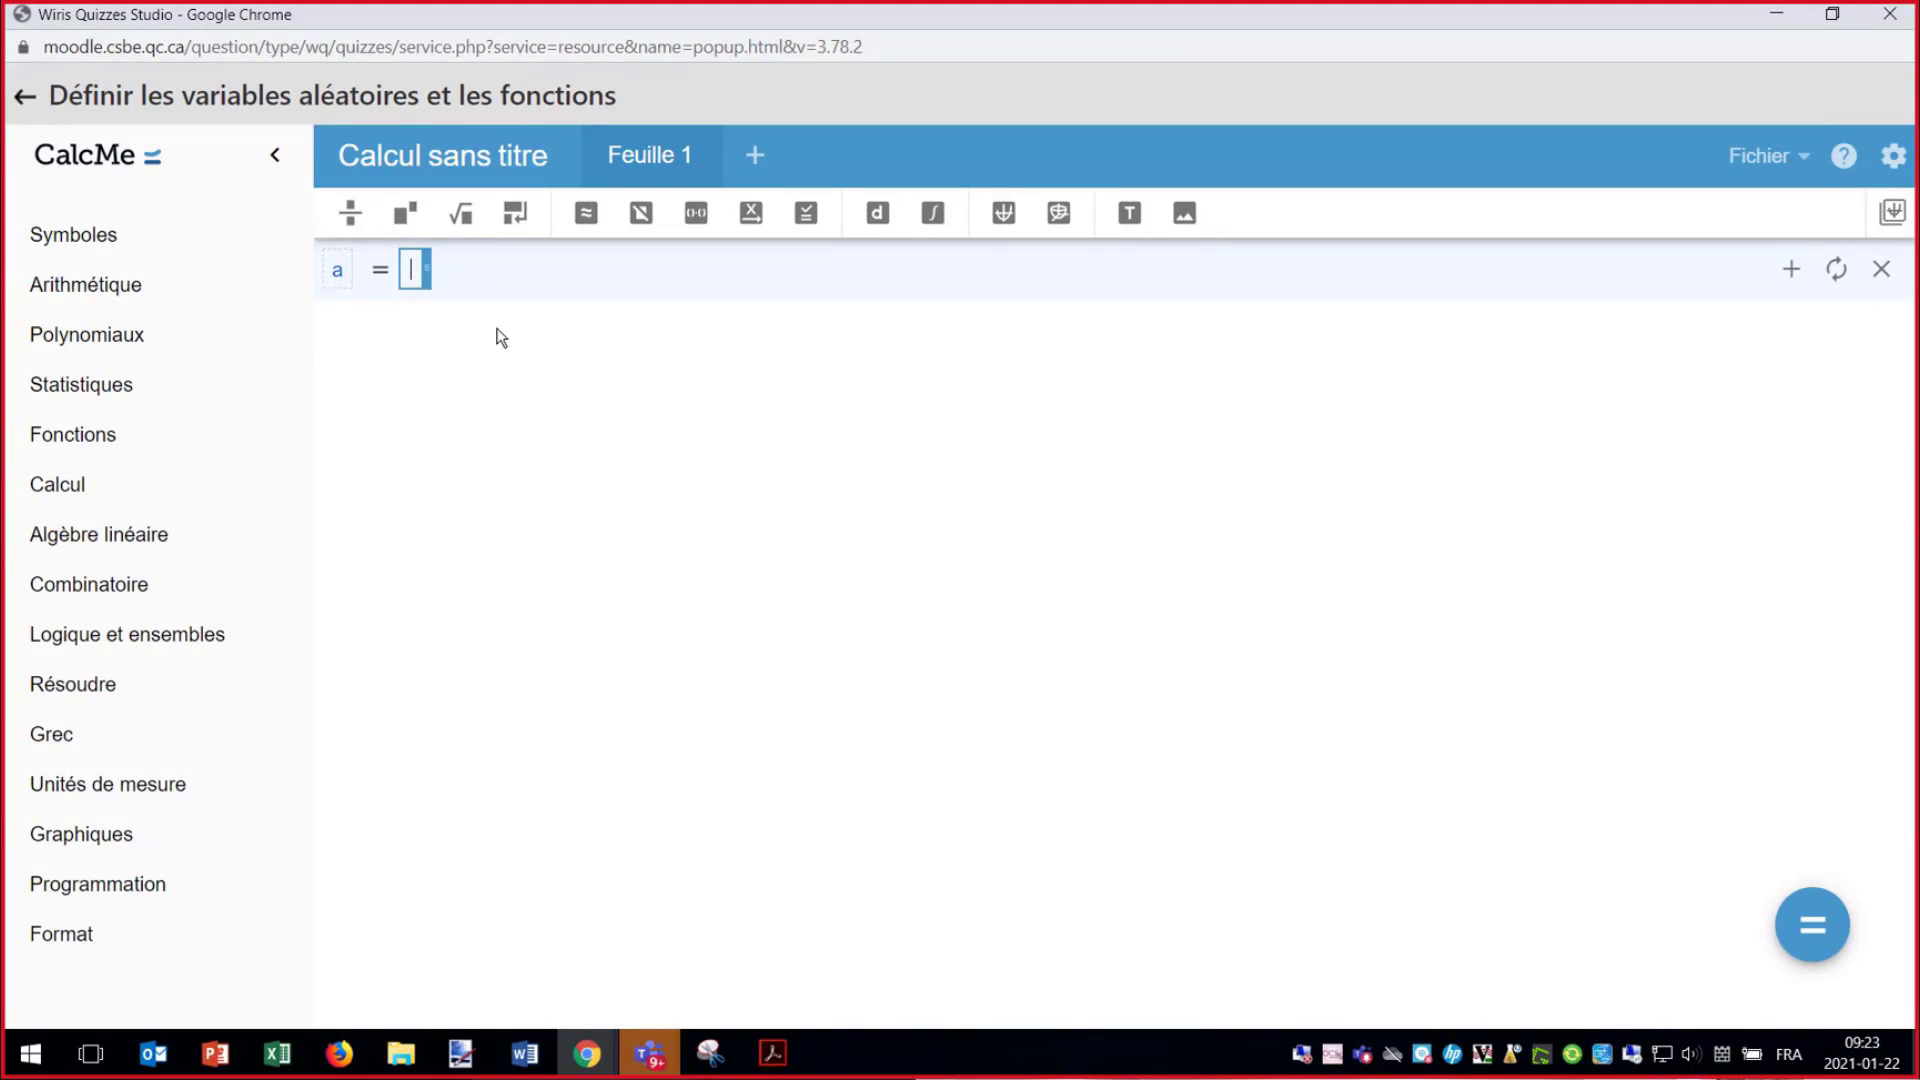
{"action": "type", "text": "alea("}
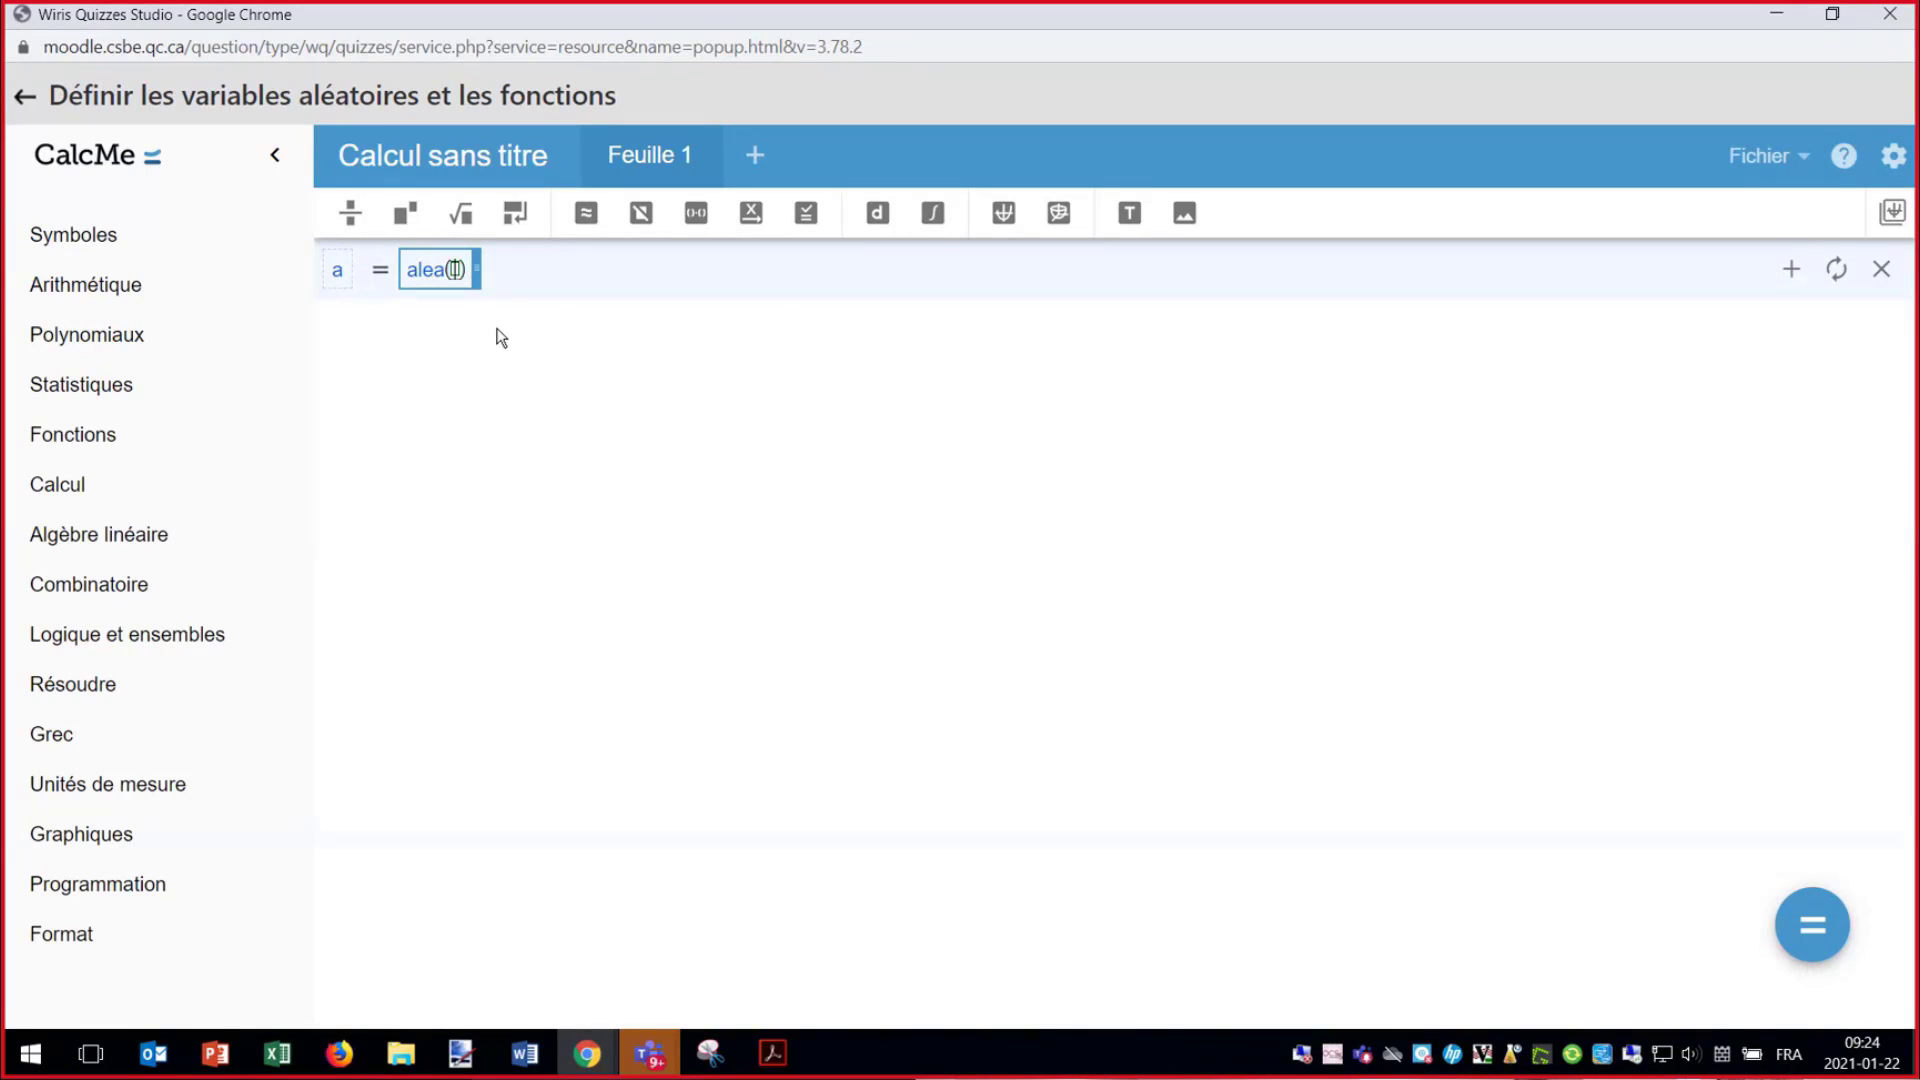
{"action": "type", "text": "-10"}
{"action": "type", "text": ".."}
{"action": "type", "text": "10"}
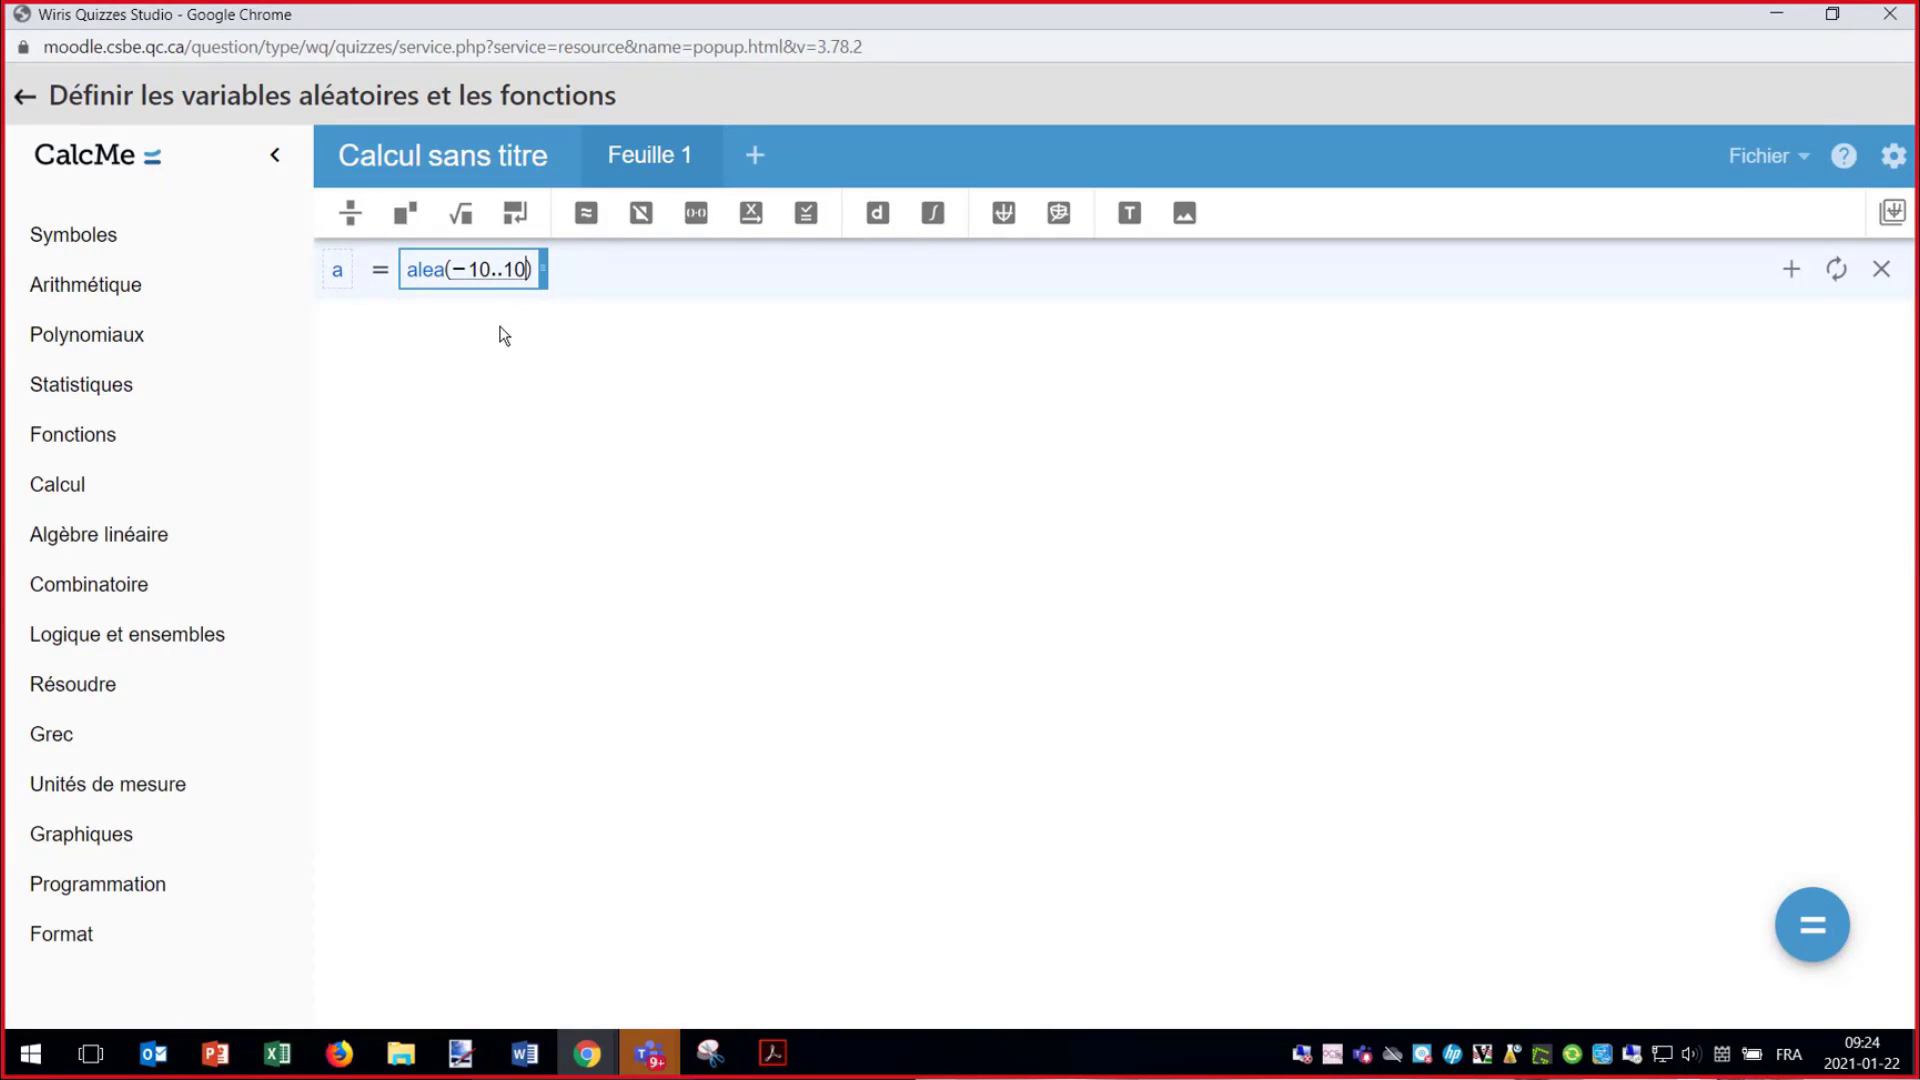
{"action": "key", "text": "Return"}
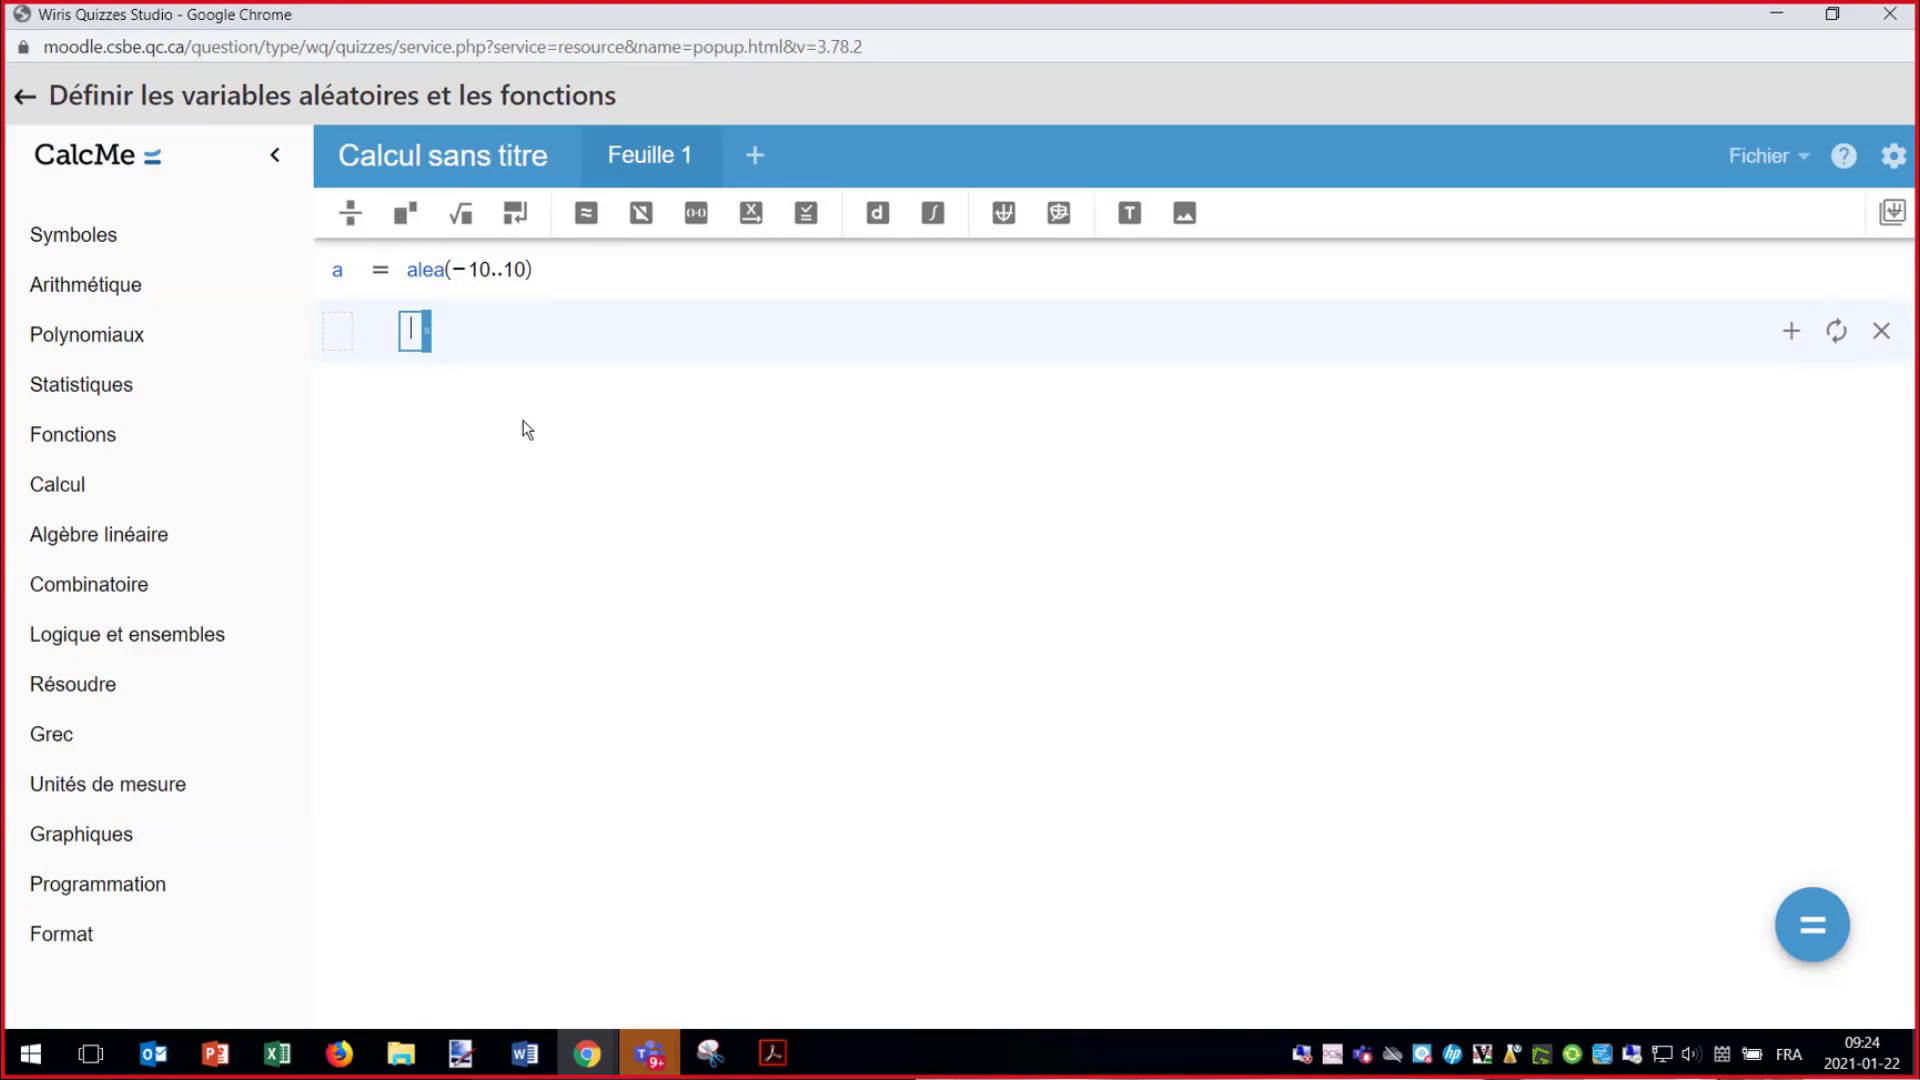
- Add a line below the definition that displays the value of a, and calculate the sheet
{"action": "left_click", "coordinate": [338, 338]}
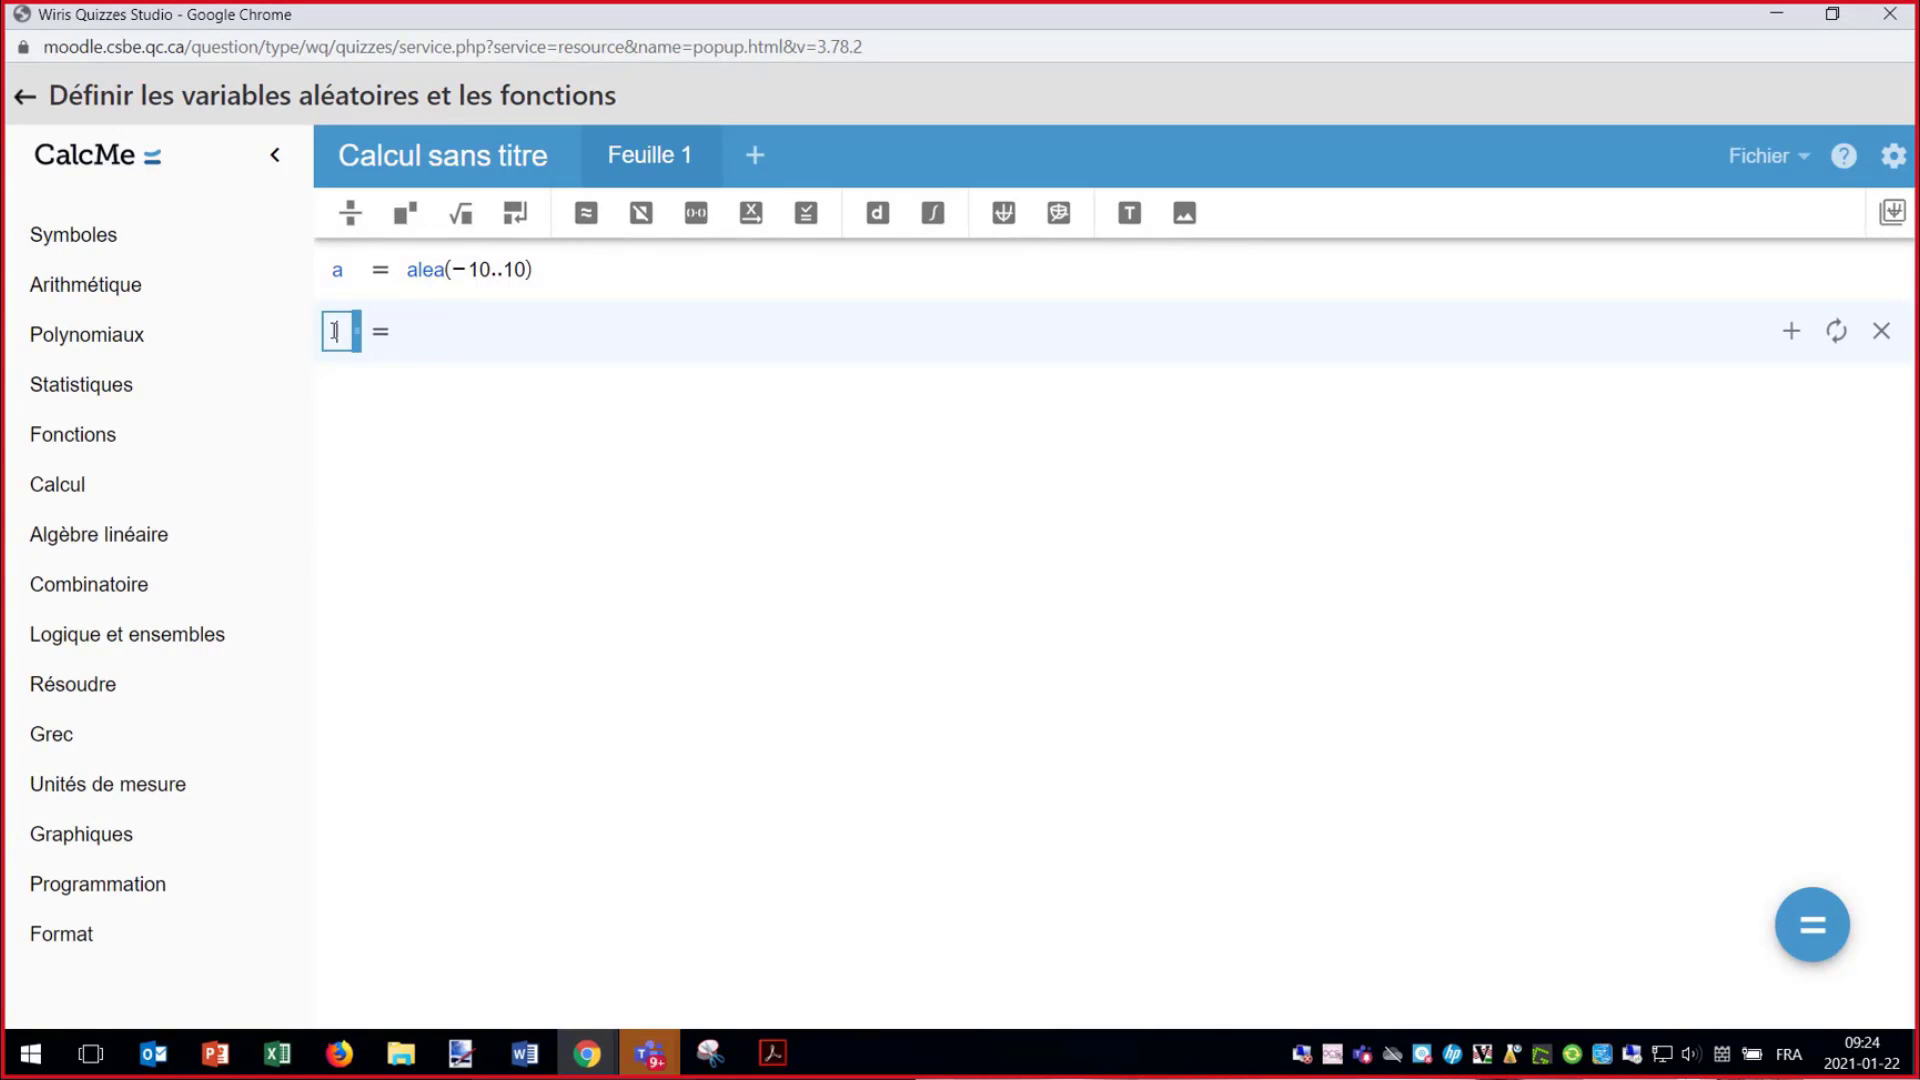
{"action": "left_click", "coordinate": [412, 332]}
{"action": "type", "text": "a"}
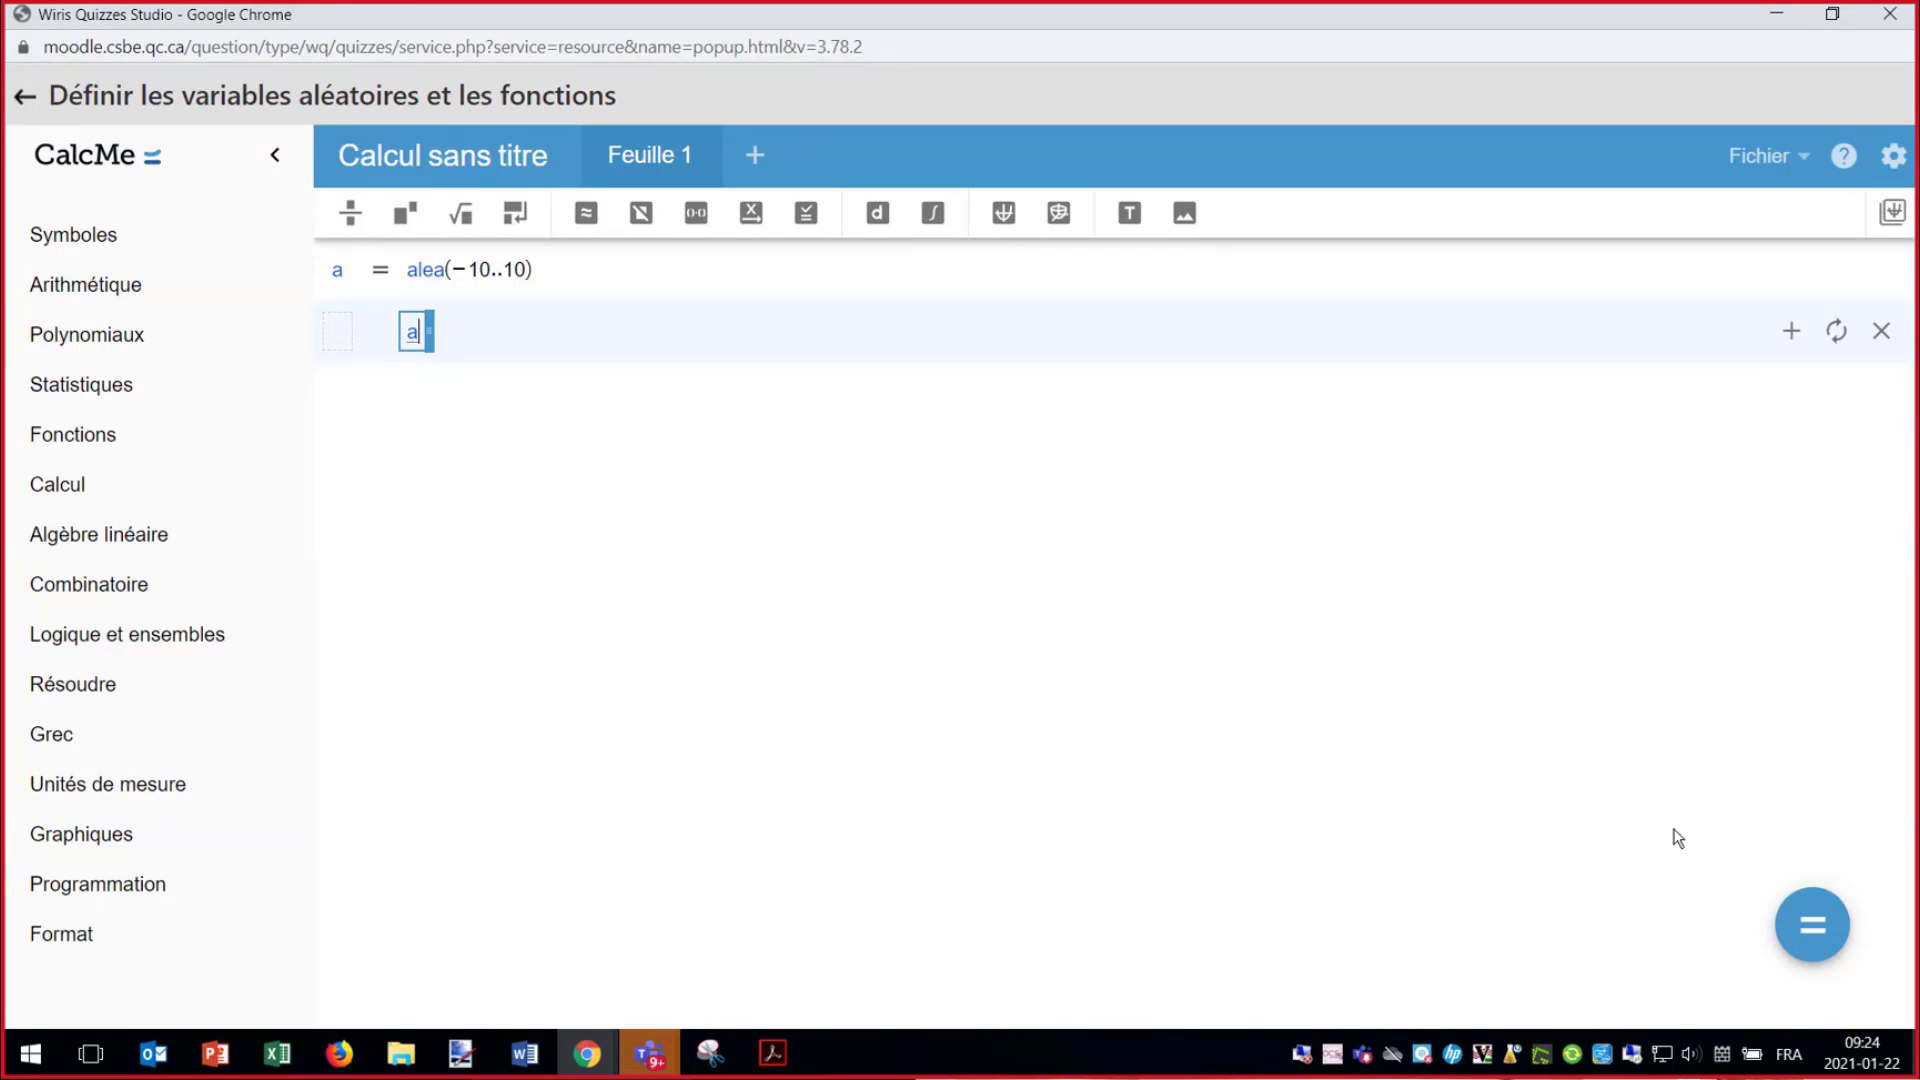
{"action": "left_click", "coordinate": [1810, 930]}
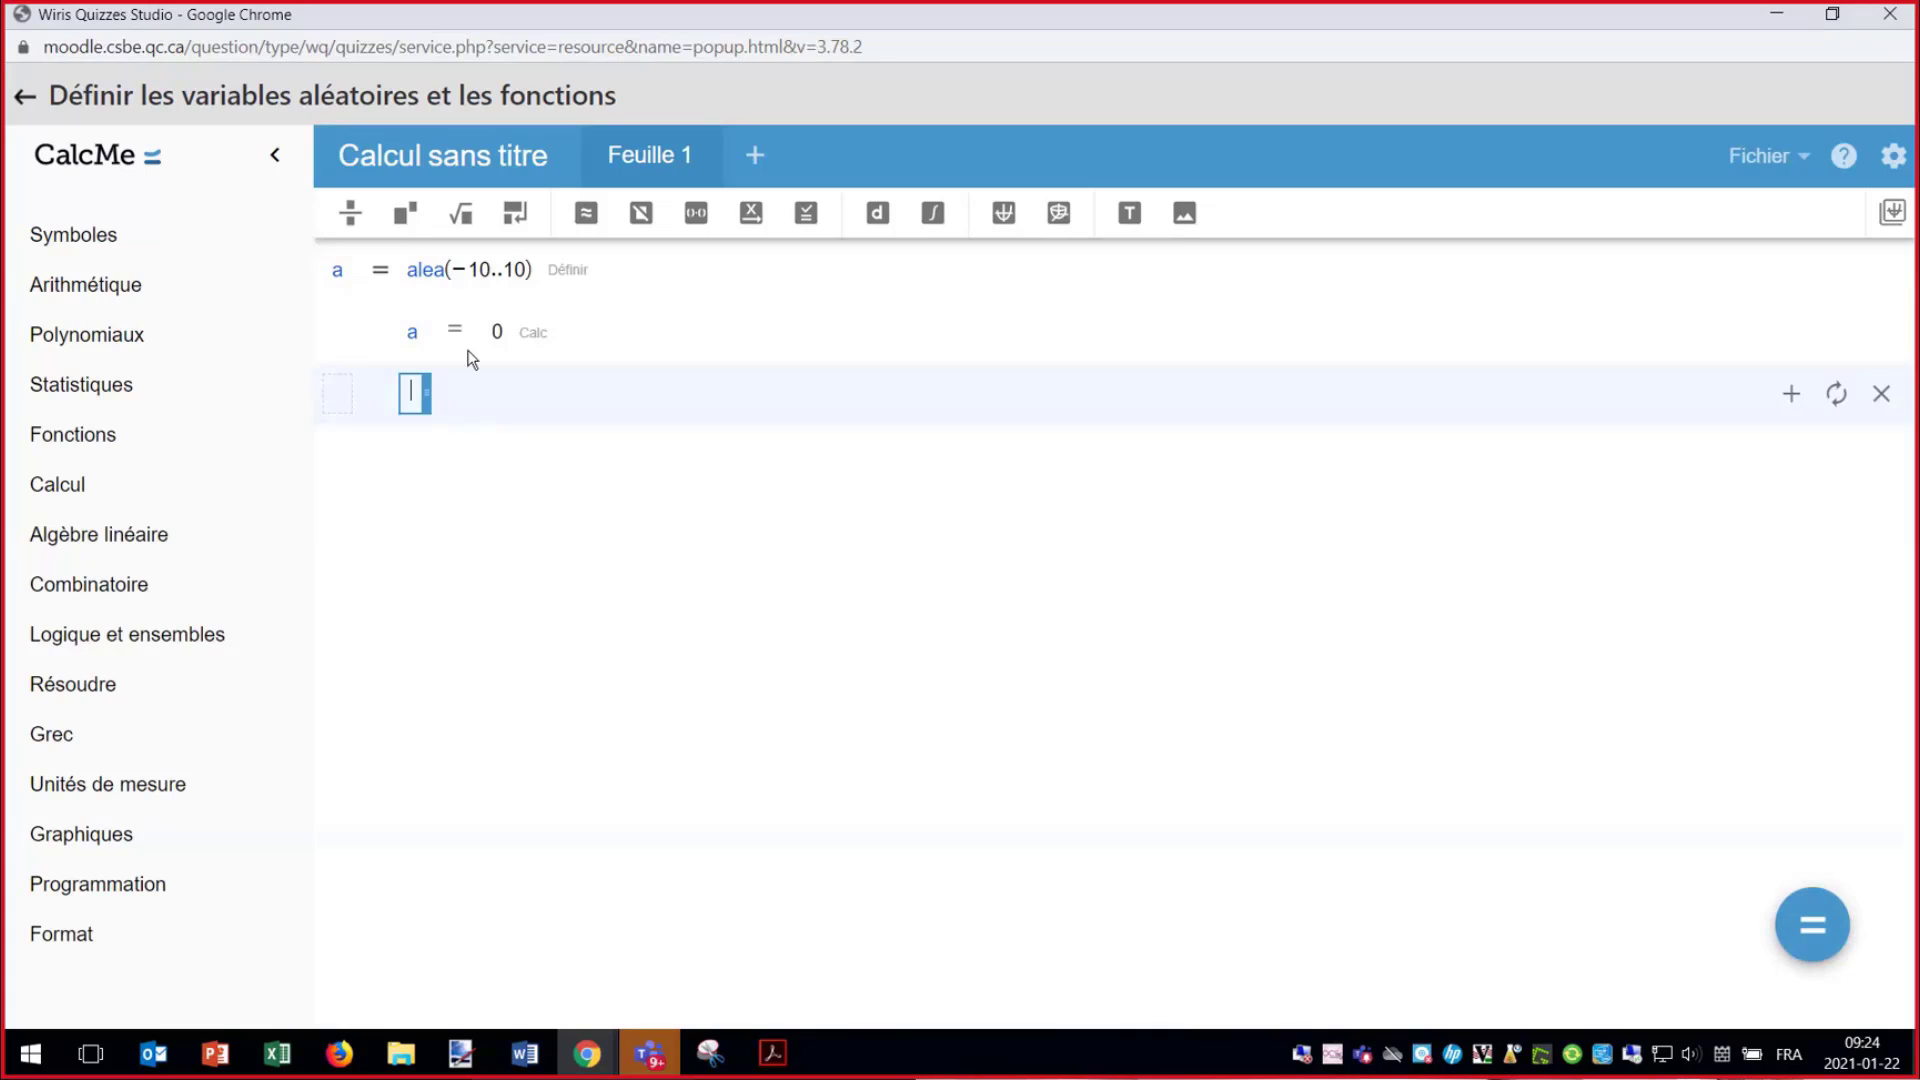
- Recalculate the sheet repeatedly to check the random values drawn for a
{"action": "left_click", "coordinate": [1815, 940]}
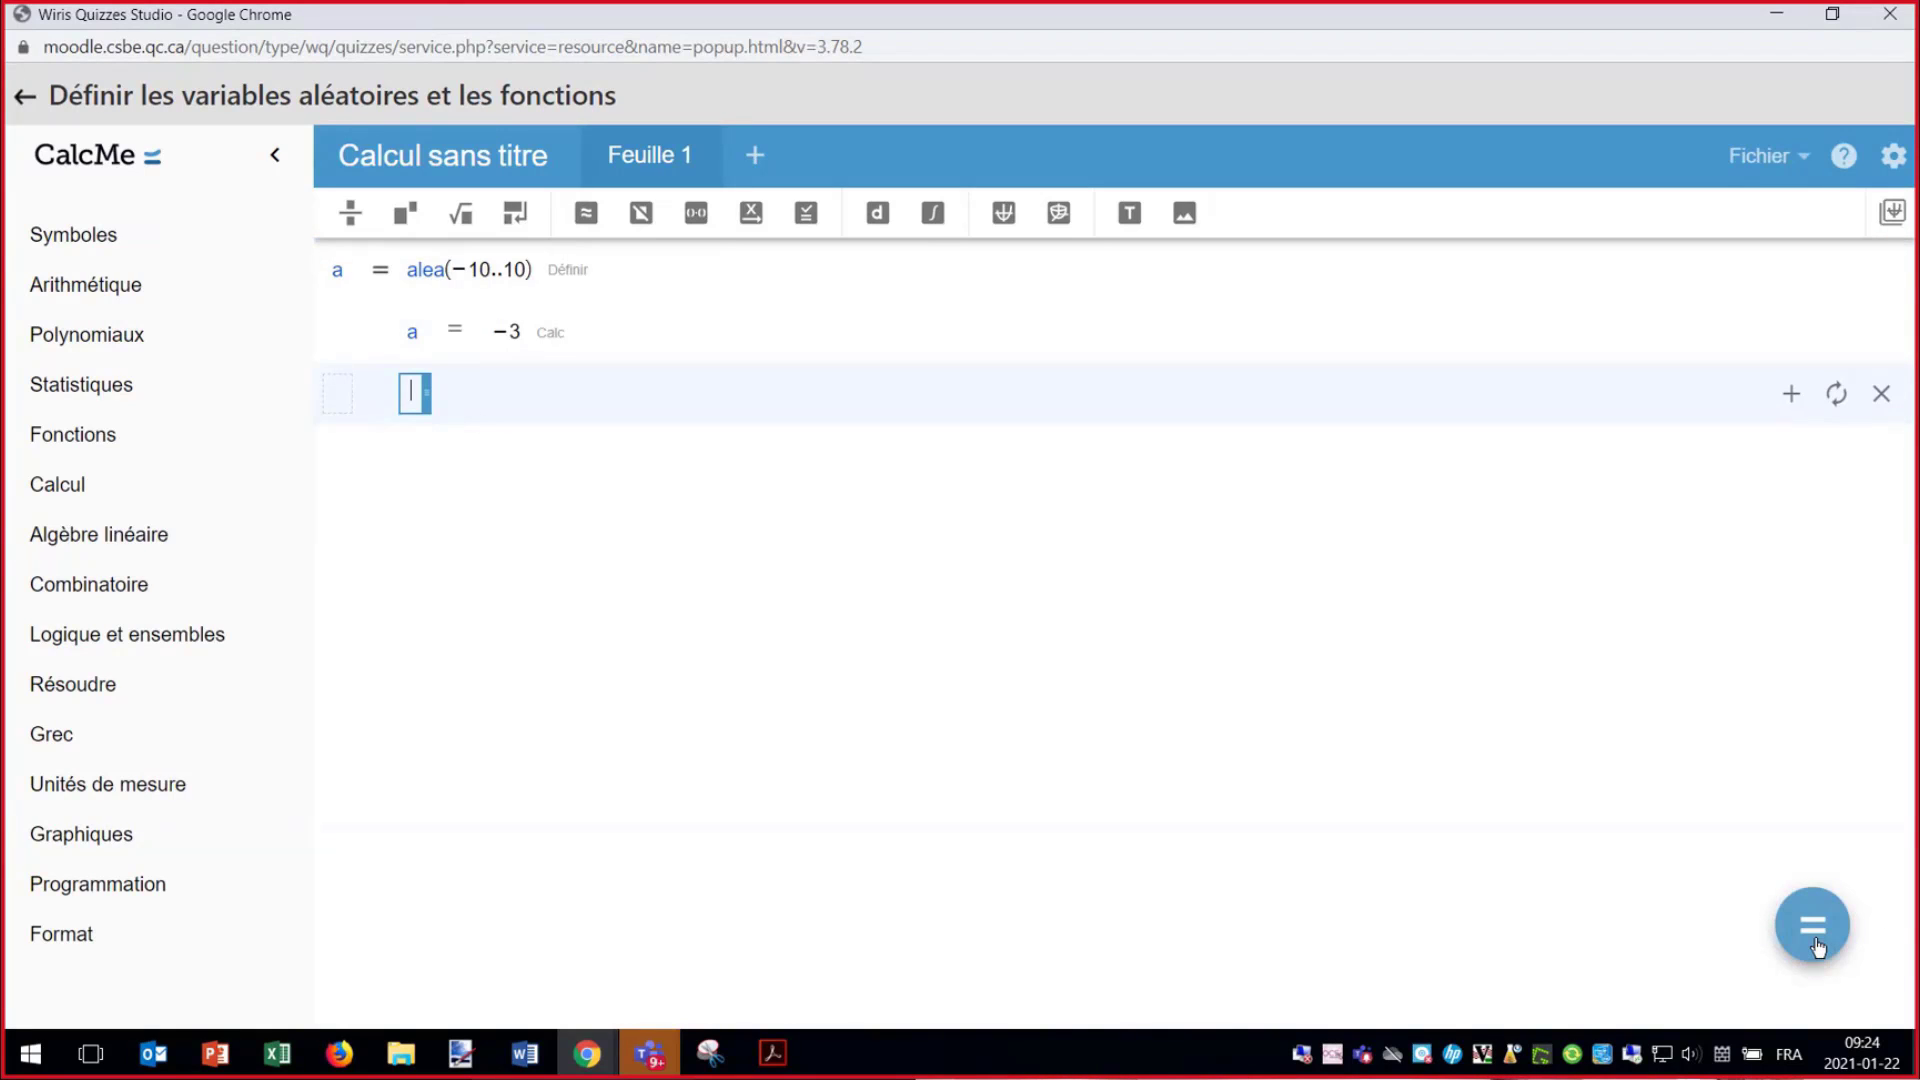
{"action": "left_click", "coordinate": [1815, 943]}
{"action": "left_click", "coordinate": [1815, 943]}
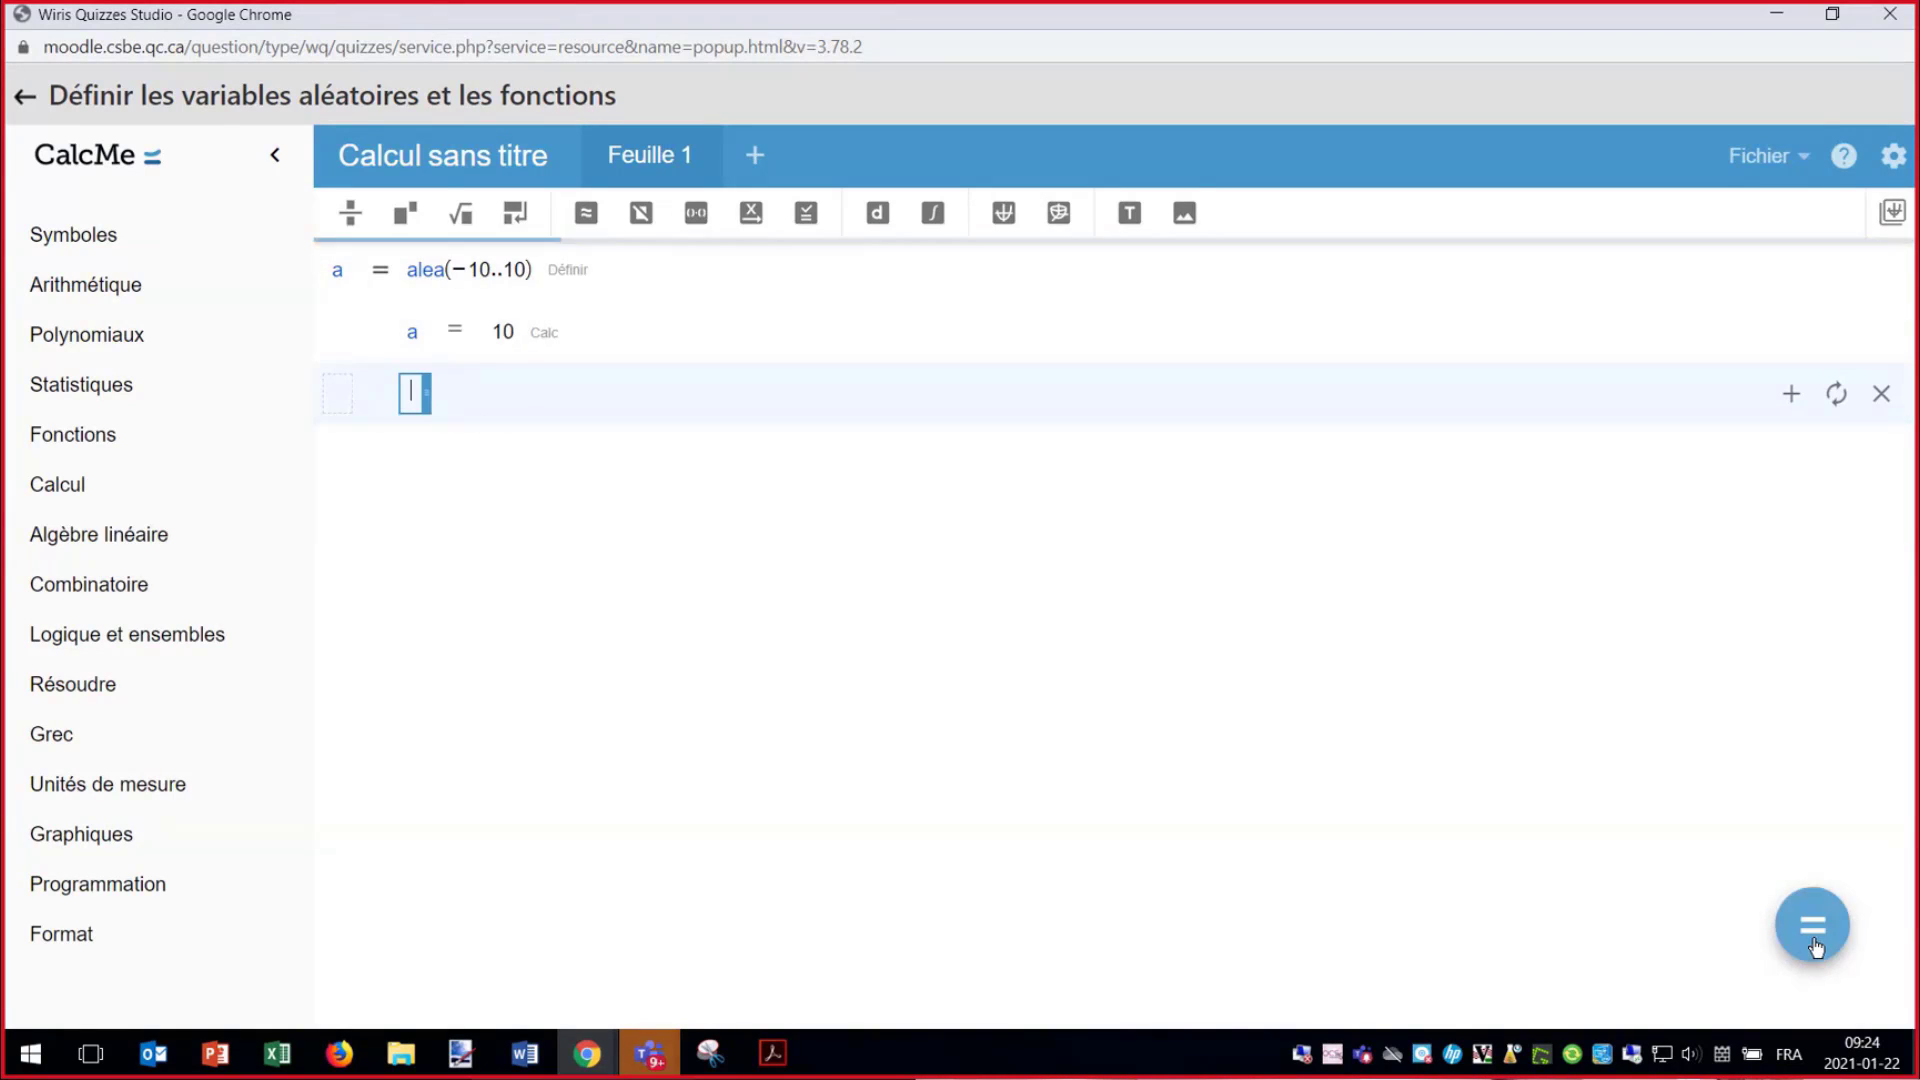
{"action": "left_click", "coordinate": [1816, 946]}
{"action": "left_click", "coordinate": [1816, 946]}
{"action": "left_click", "coordinate": [1816, 946]}
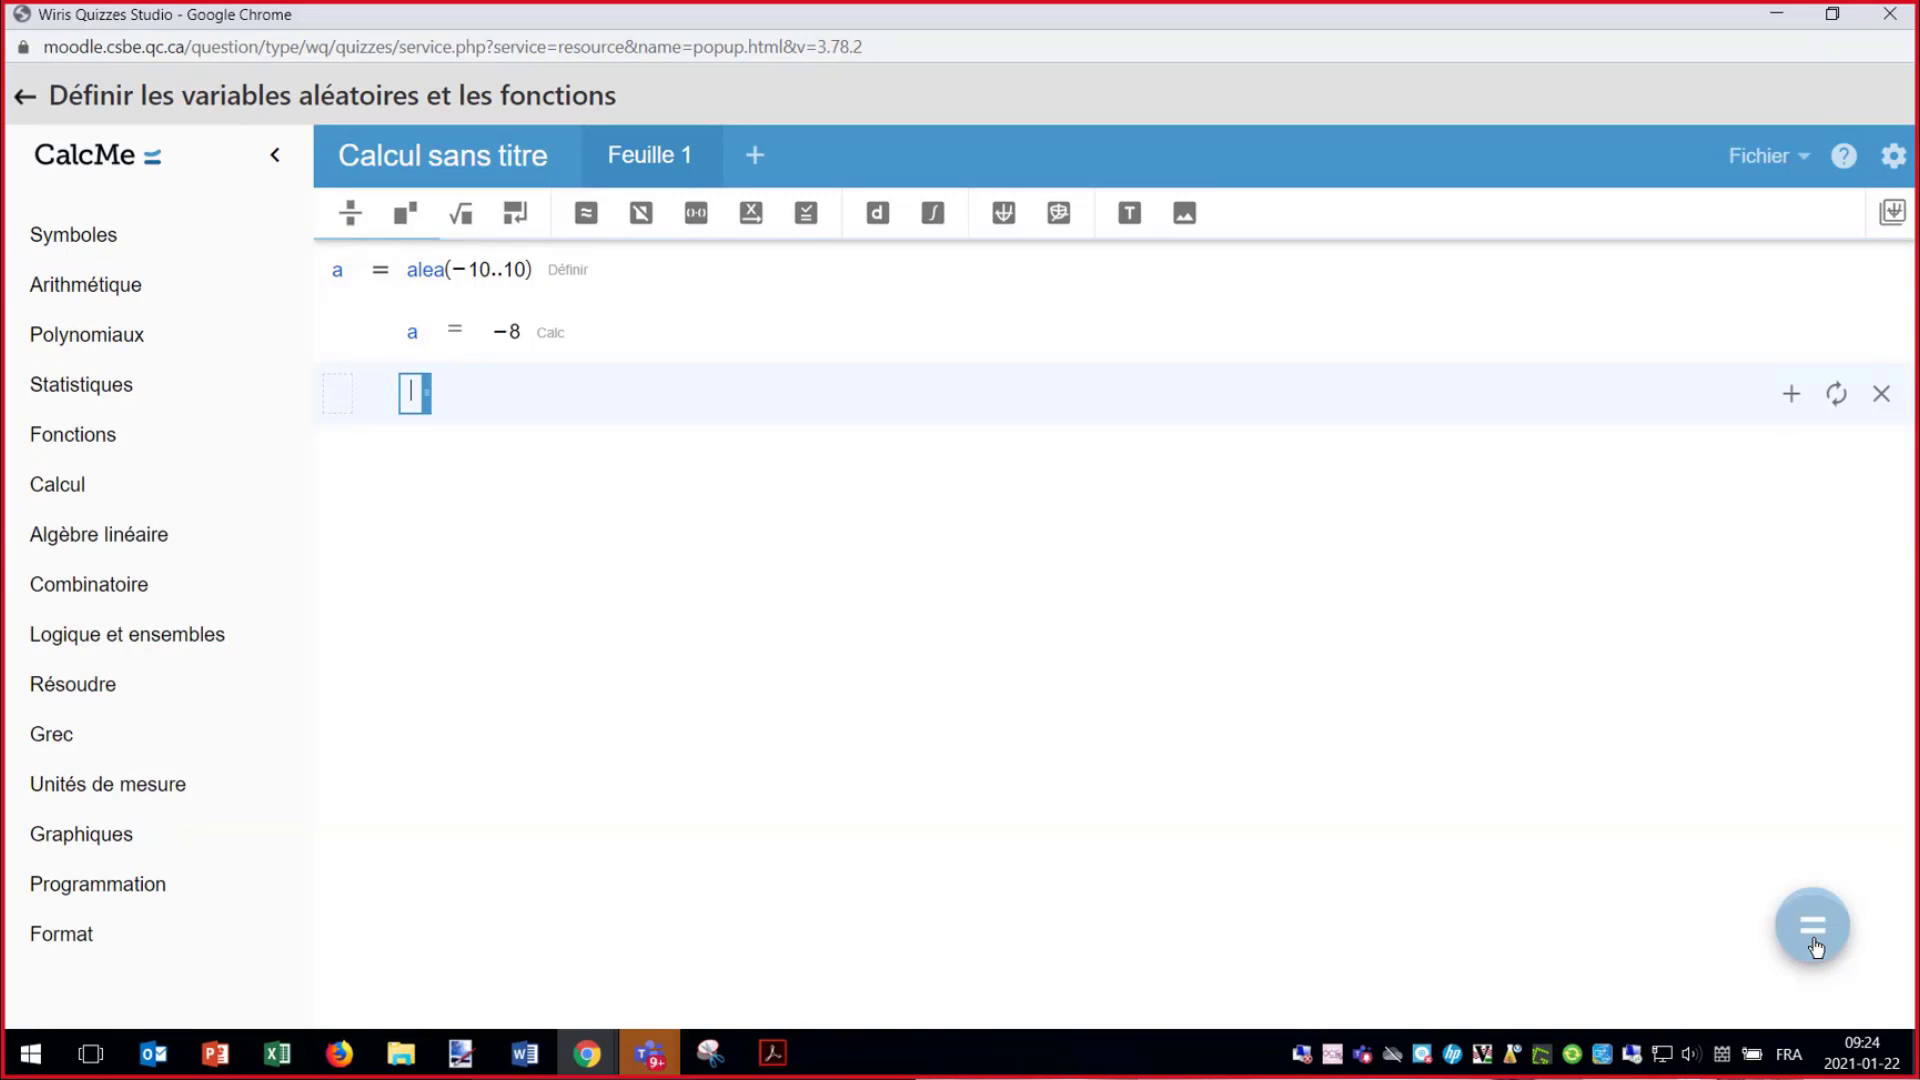
{"action": "left_click", "coordinate": [1816, 946]}
{"action": "left_click", "coordinate": [1816, 946]}
{"action": "left_click", "coordinate": [1815, 946]}
{"action": "left_click", "coordinate": [1815, 946]}
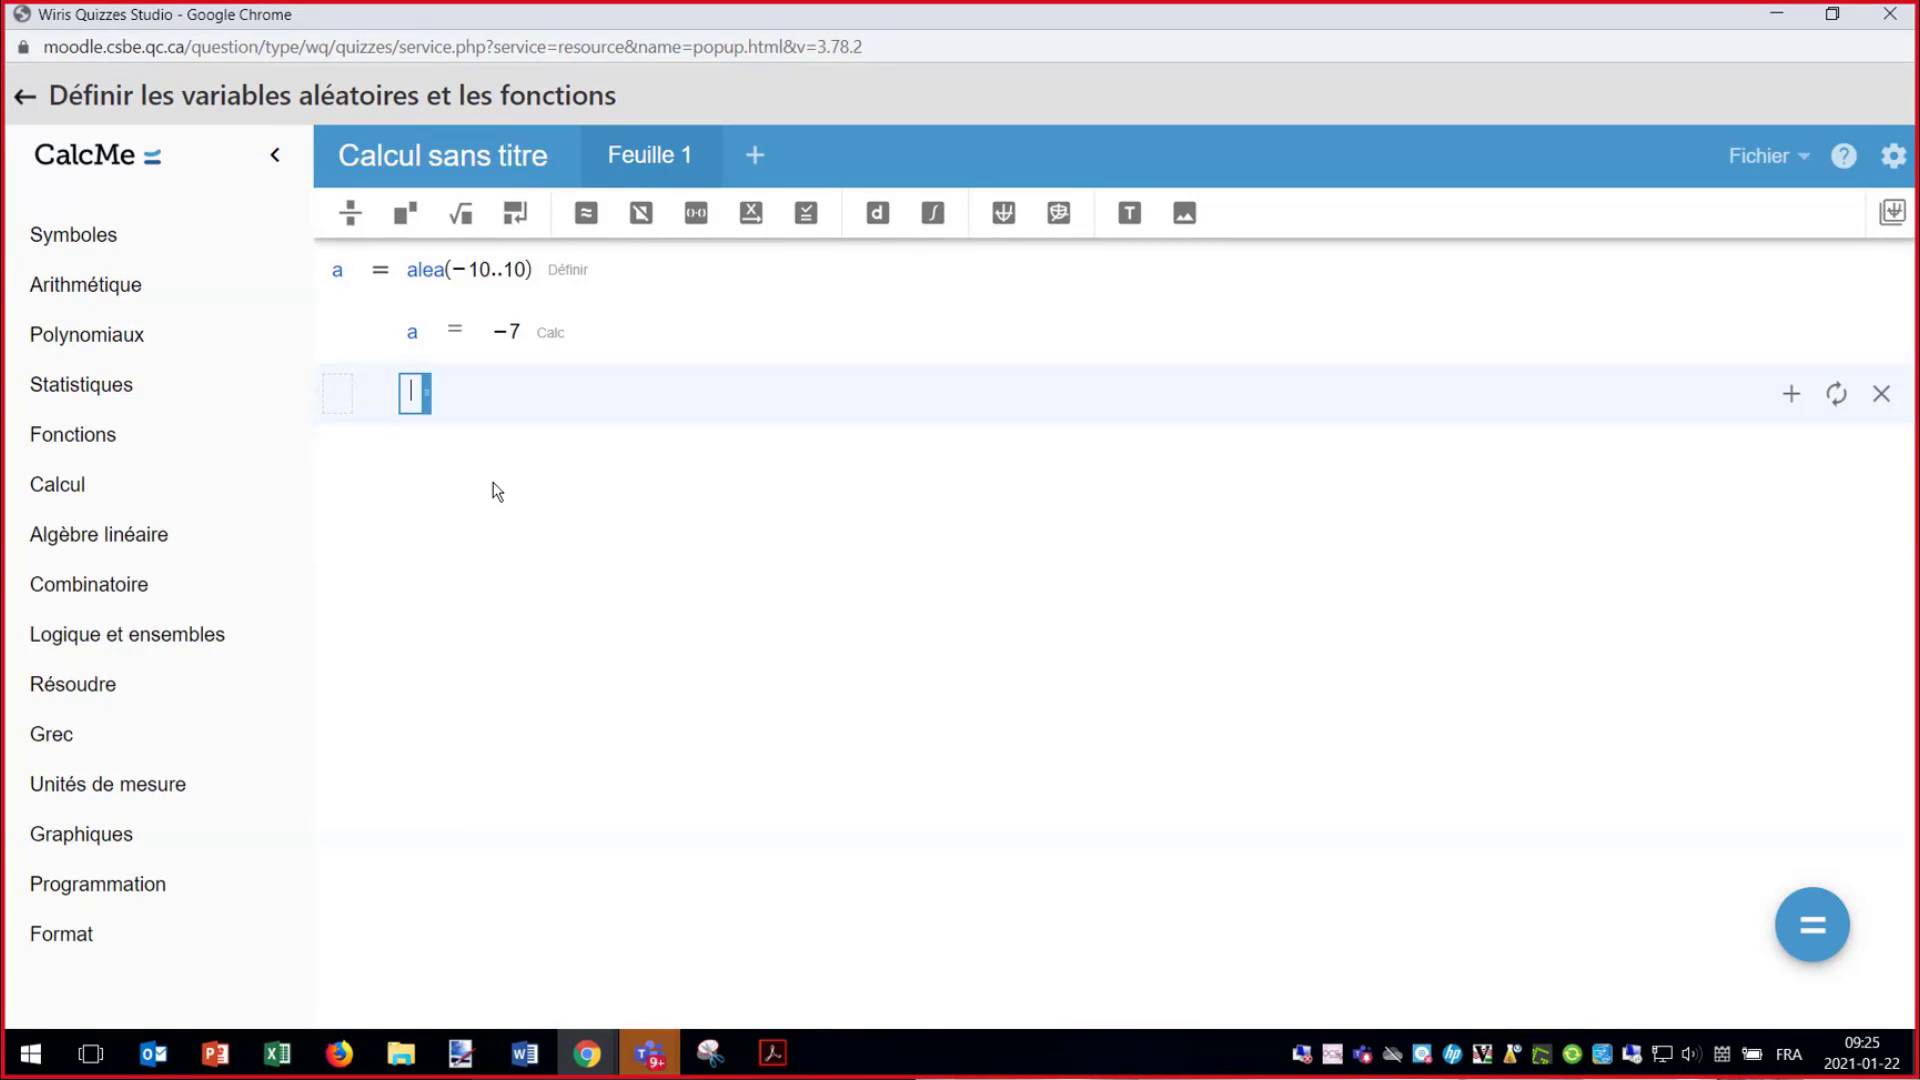
- Rewrite the range in the definition of a as the bracketed list [-10..10], removing the original unbracketed range
{"action": "left_click", "coordinate": [457, 270]}
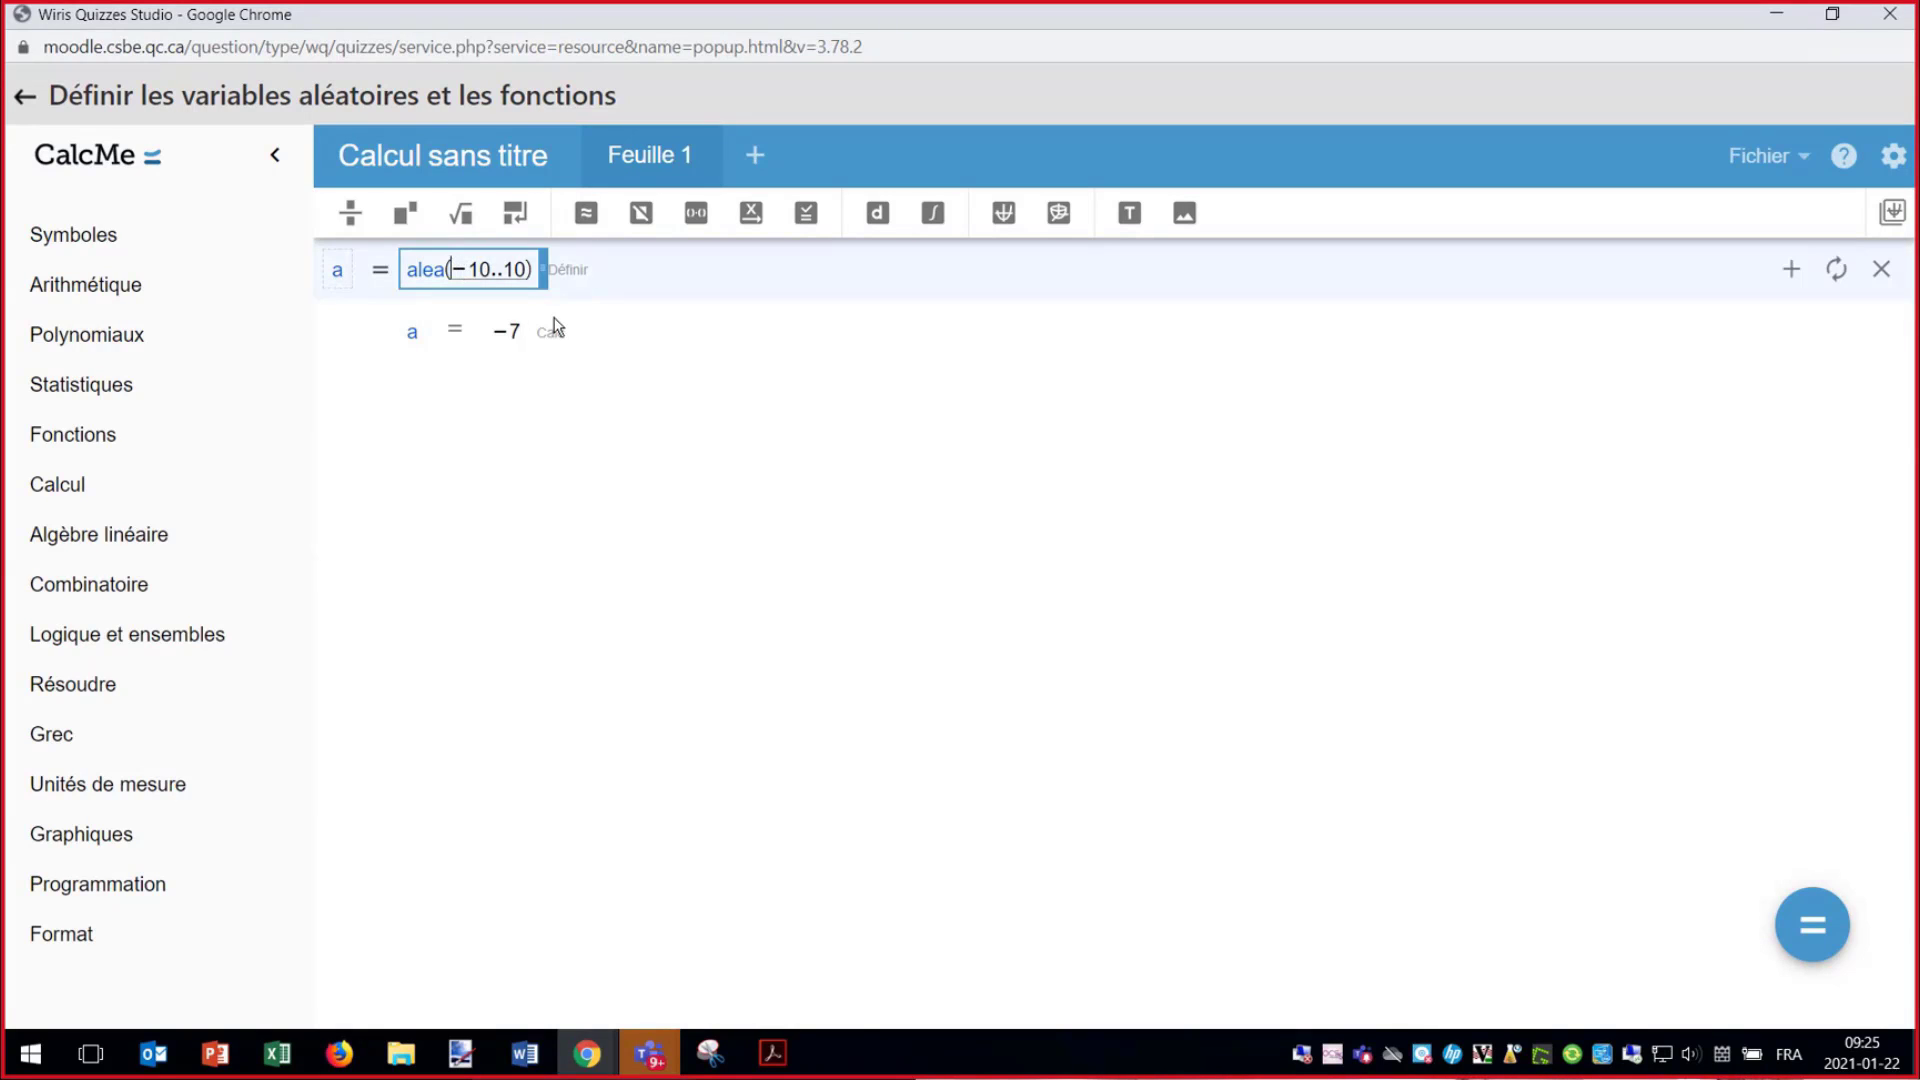
{"action": "type", "text": "["}
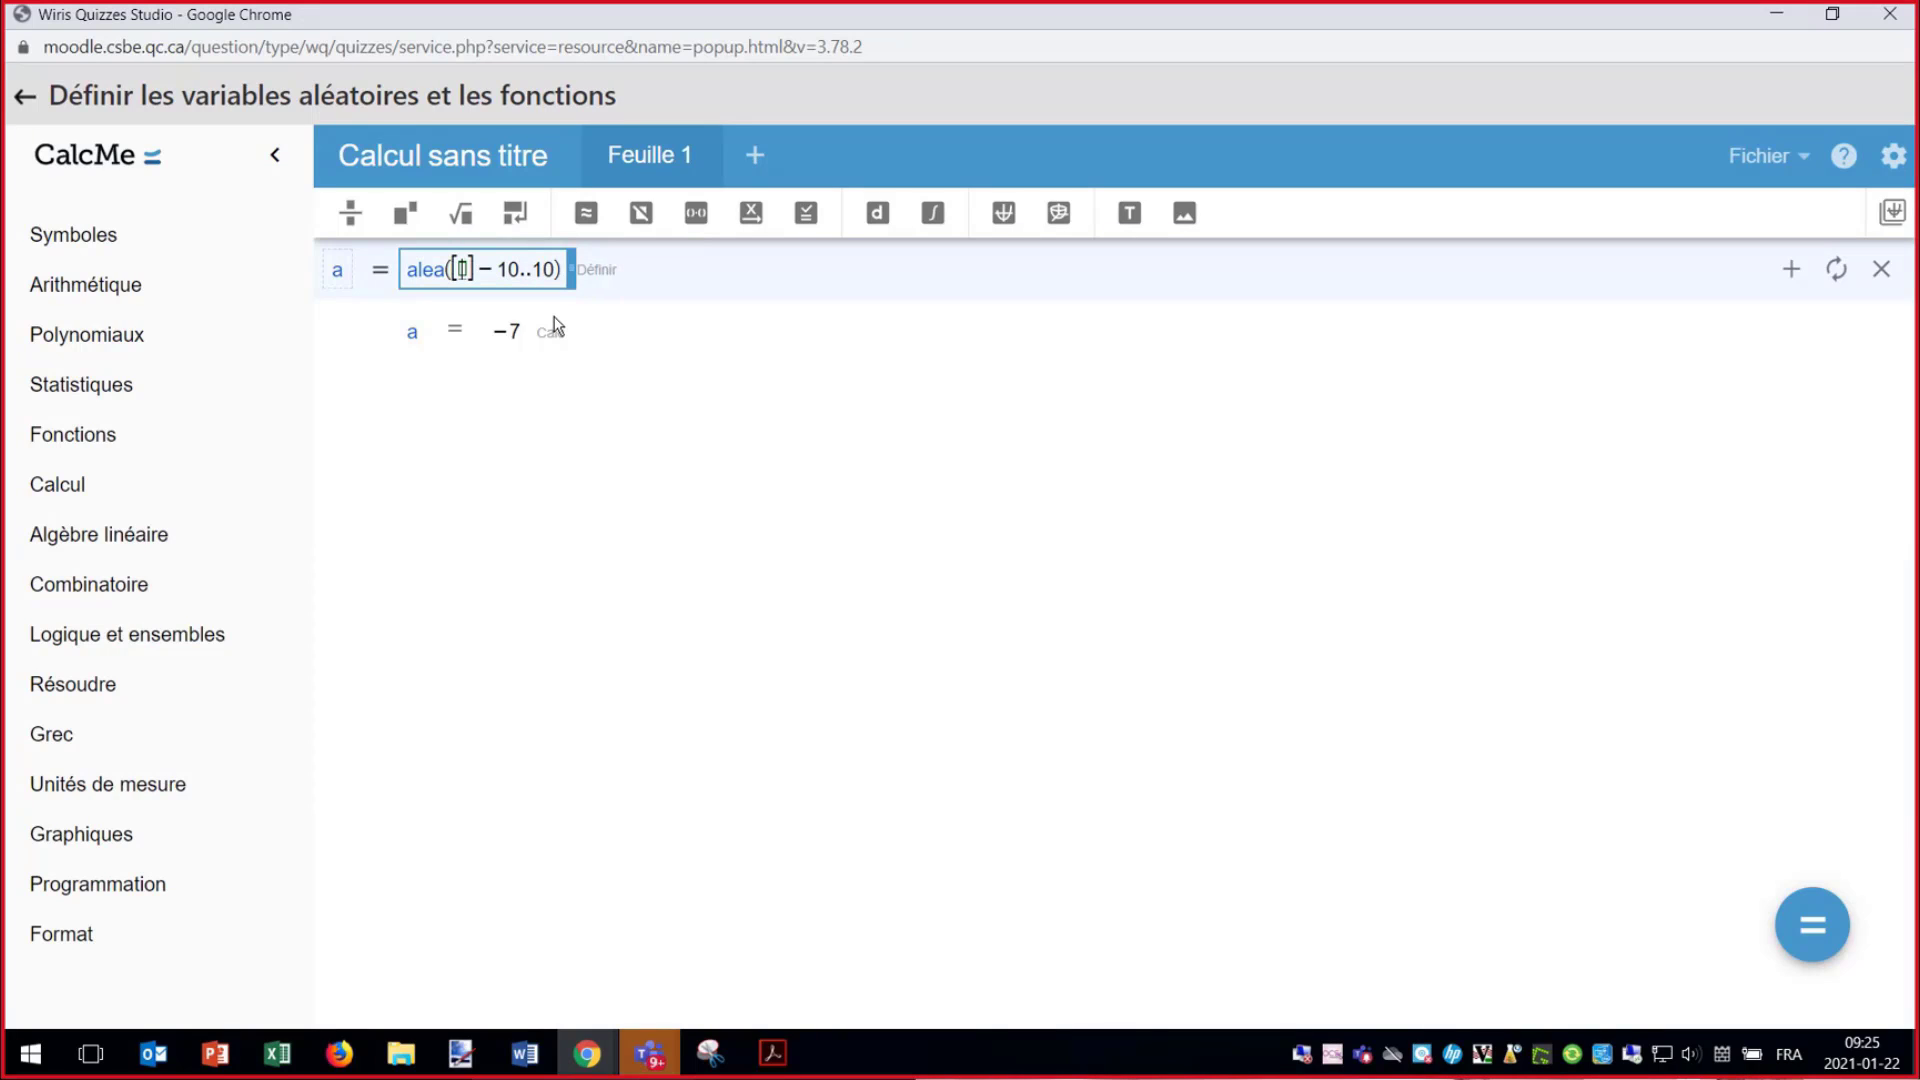
{"action": "type", "text": "-1"}
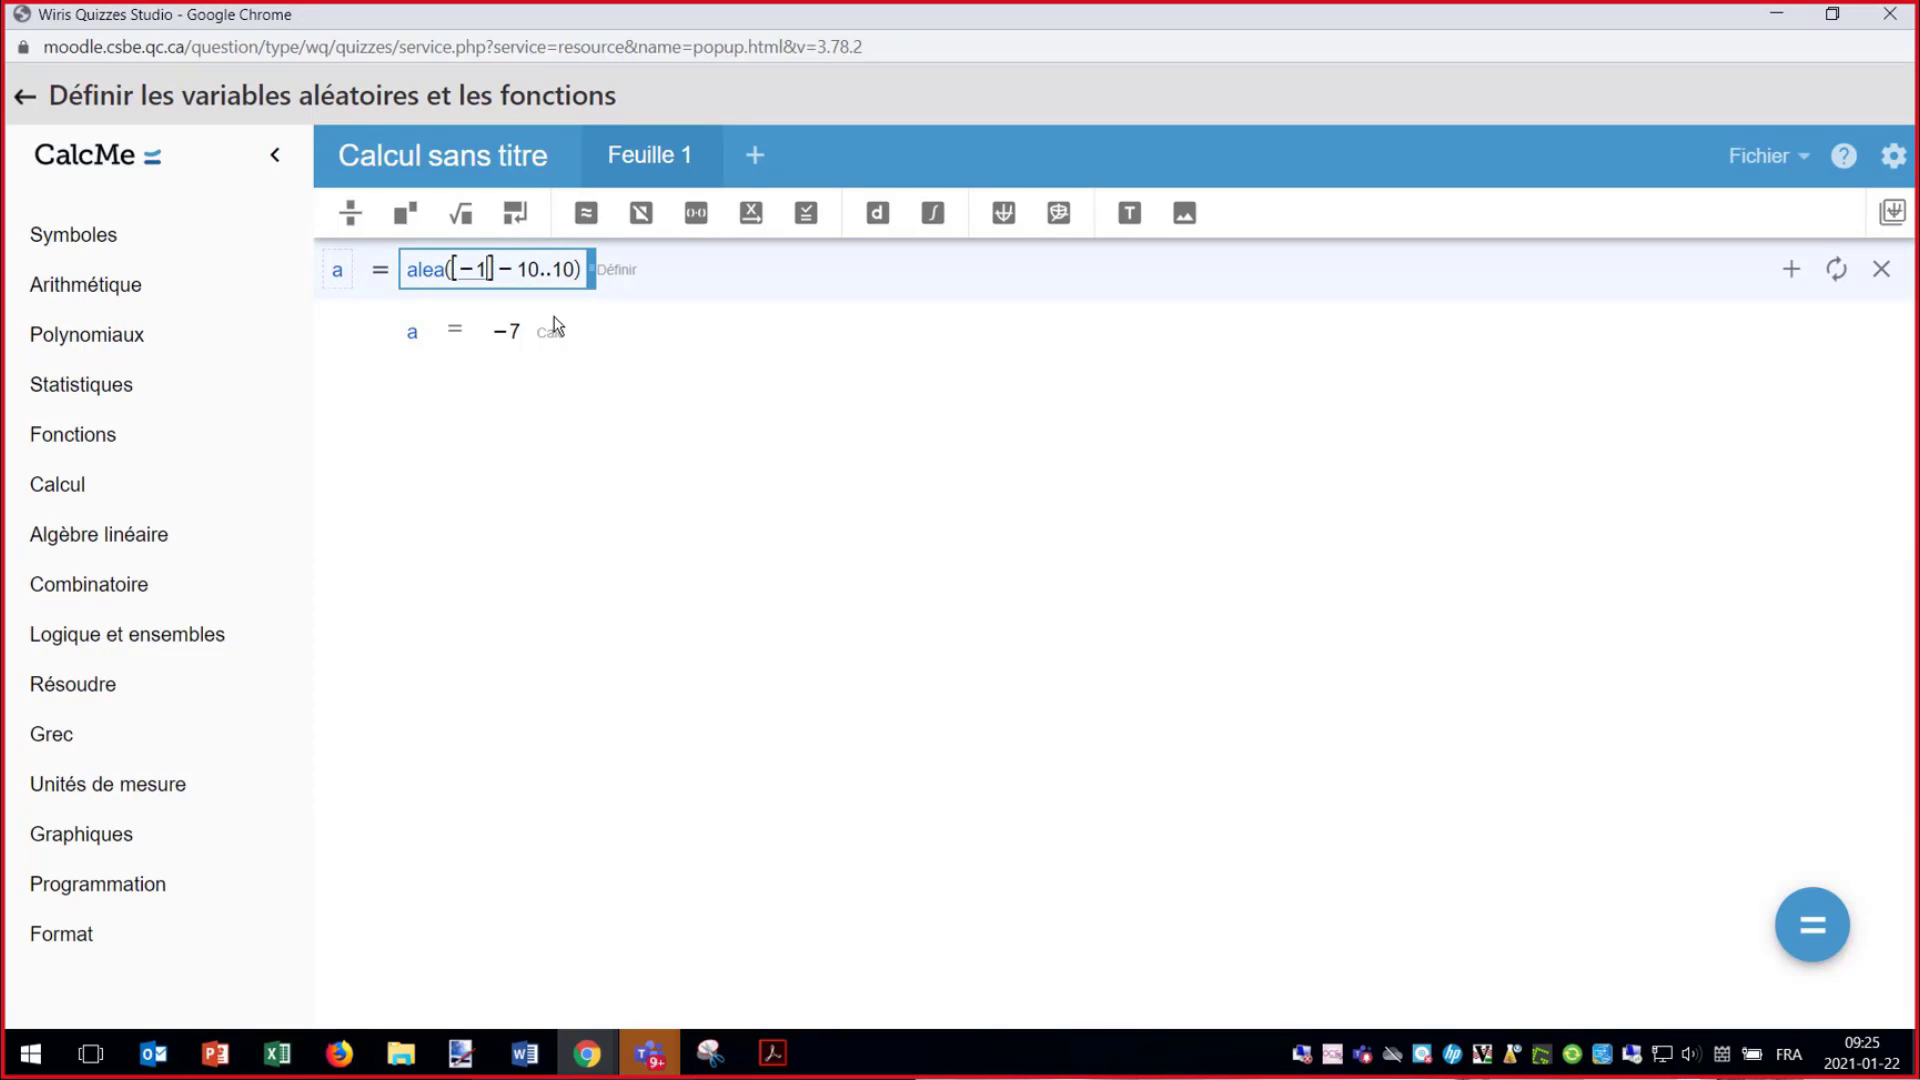
{"action": "type", "text": "0.."}
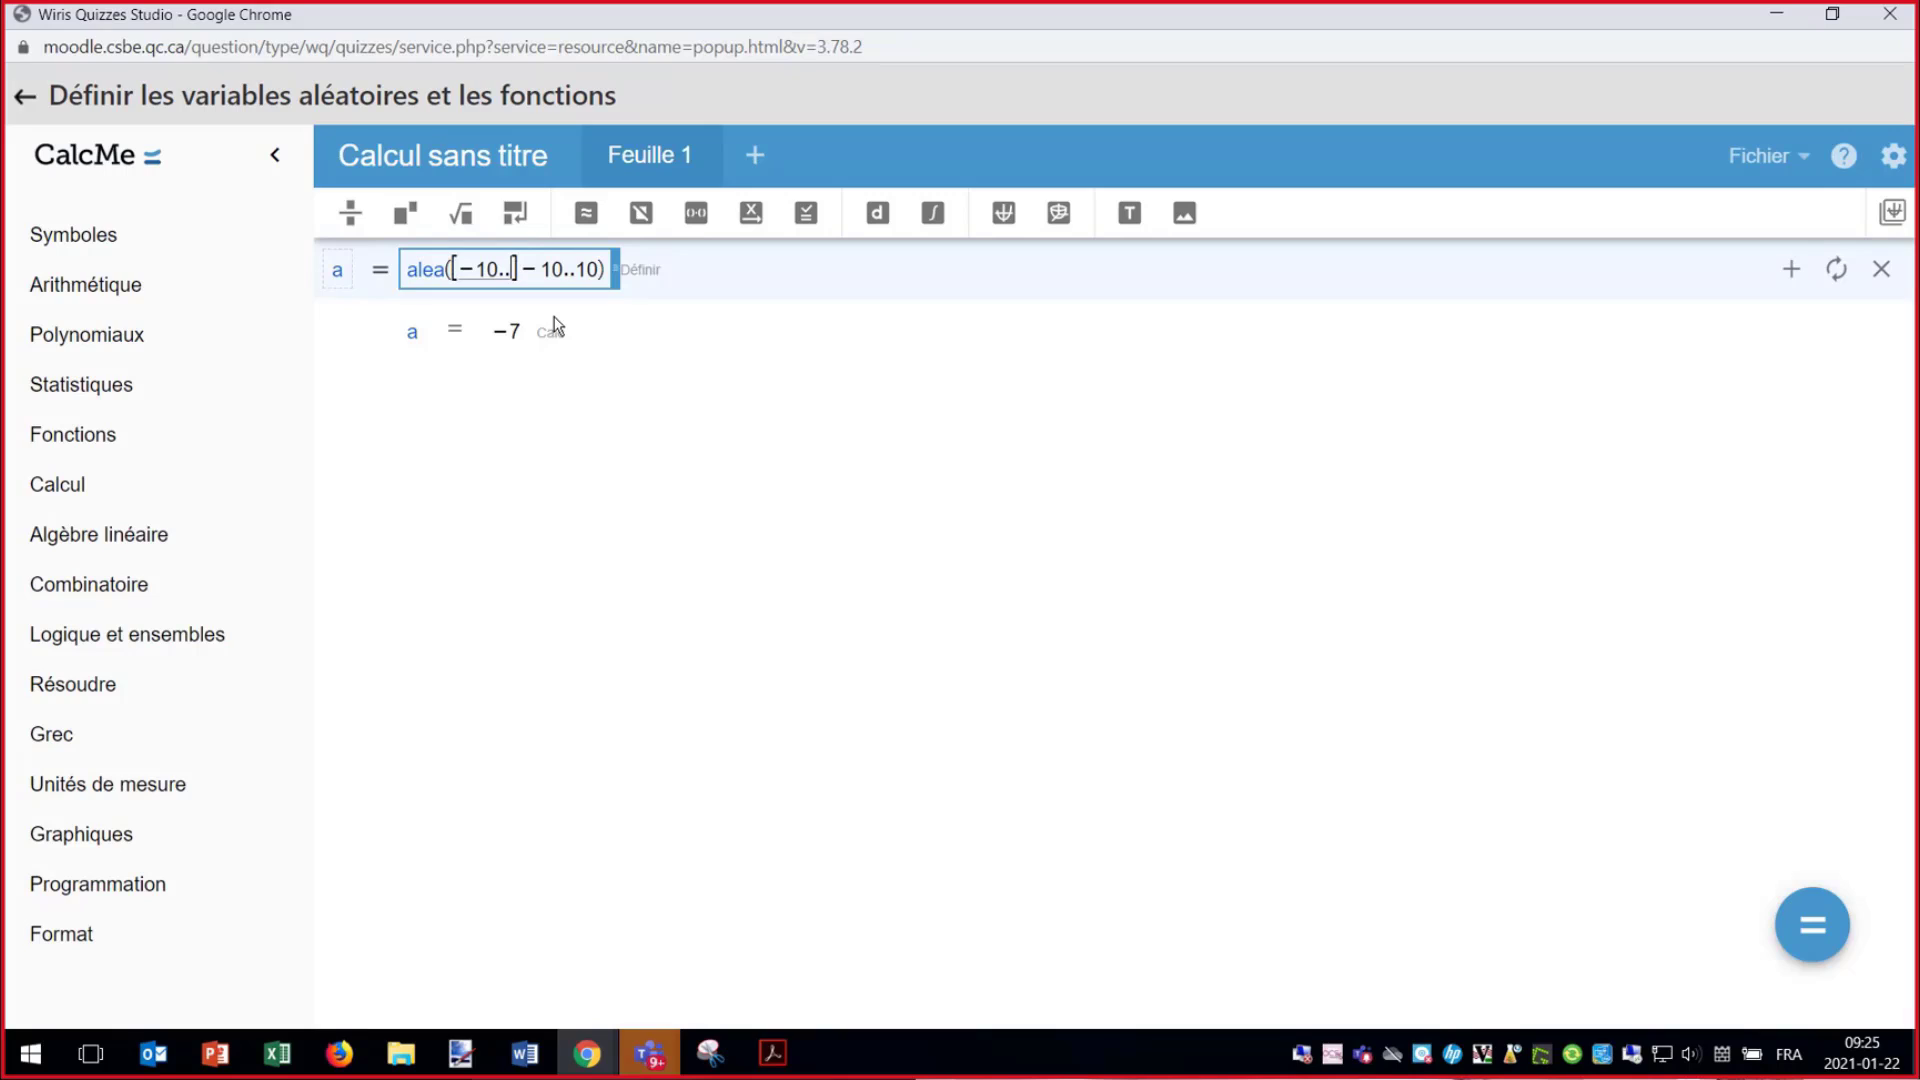
{"action": "type", "text": "10"}
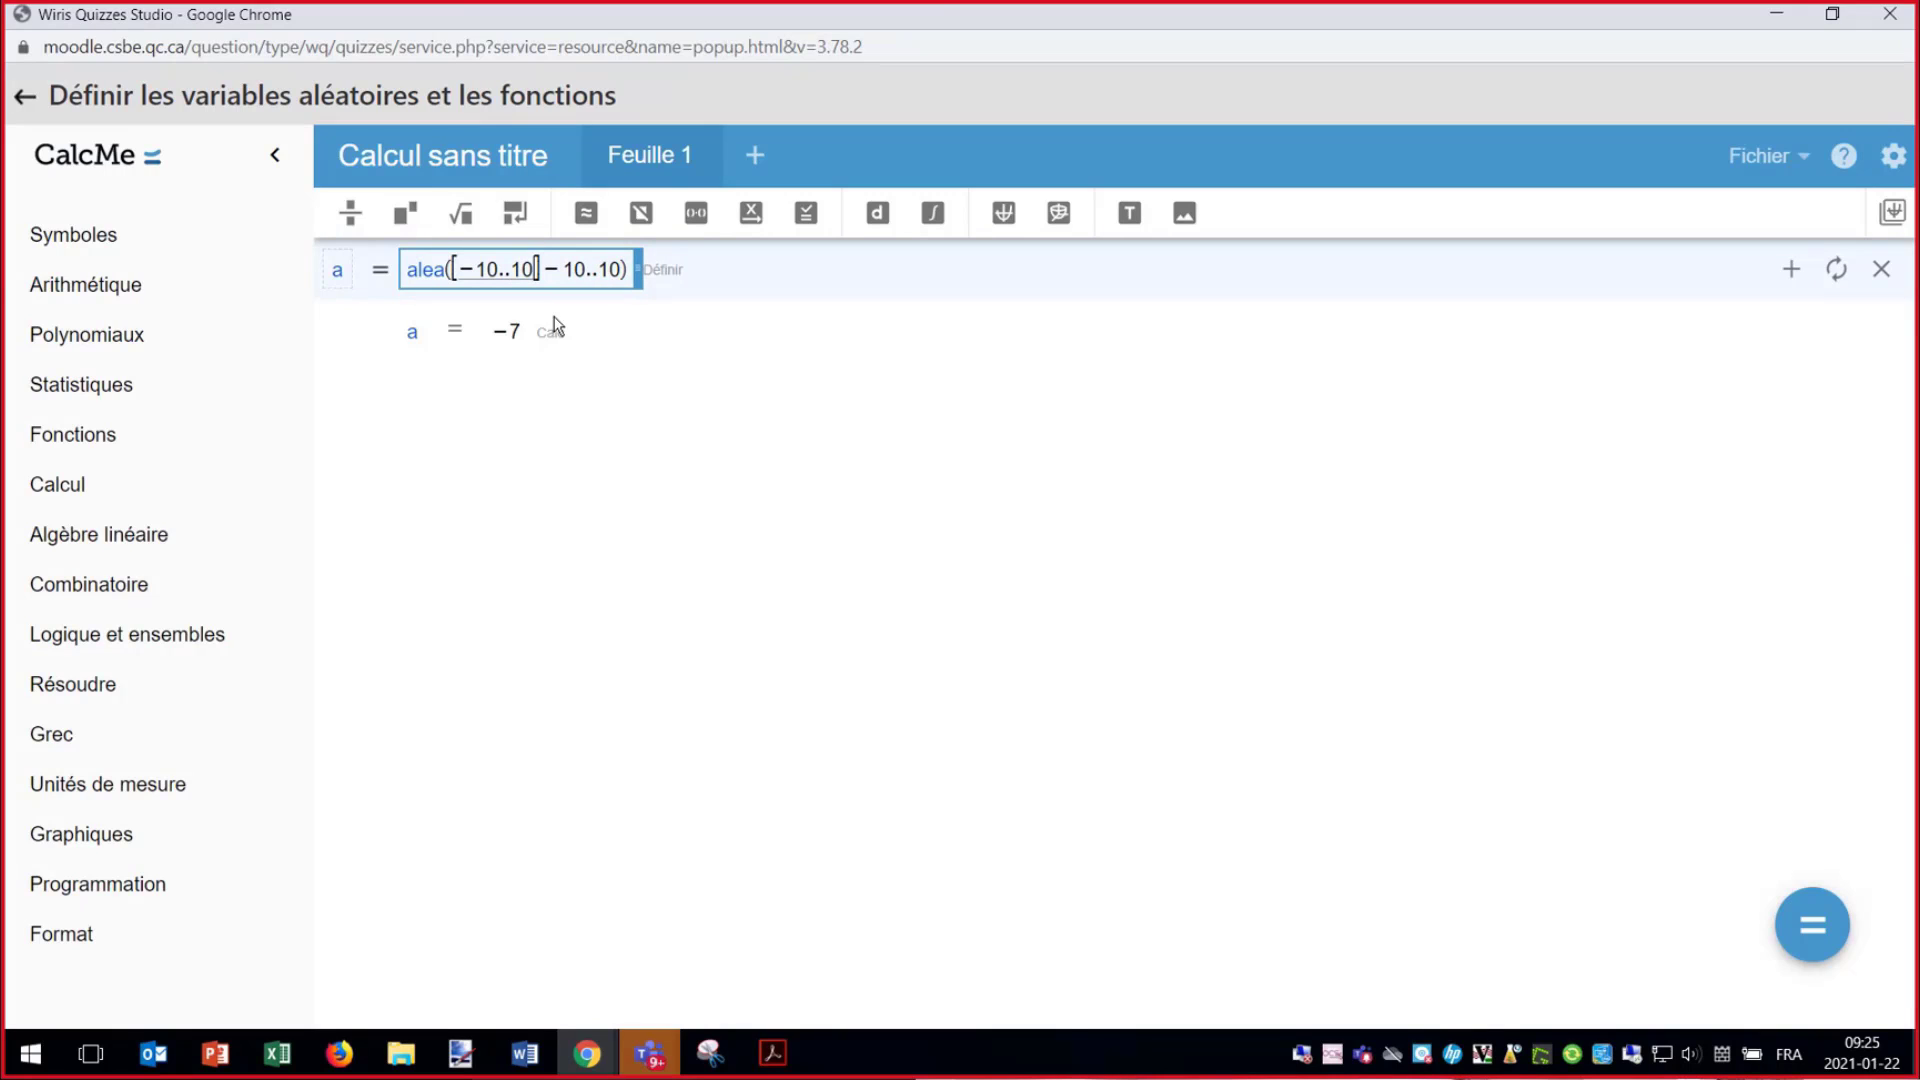
{"action": "left_click", "coordinate": [620, 270]}
{"action": "key", "text": "BackSpace"}
{"action": "key", "text": "BackSpace"}
{"action": "key", "text": "BackSpace"}
{"action": "key", "text": "BackSpace"}
{"action": "key", "text": "BackSpace"}
{"action": "key", "text": "BackSpace"}
{"action": "key", "text": "BackSpace"}
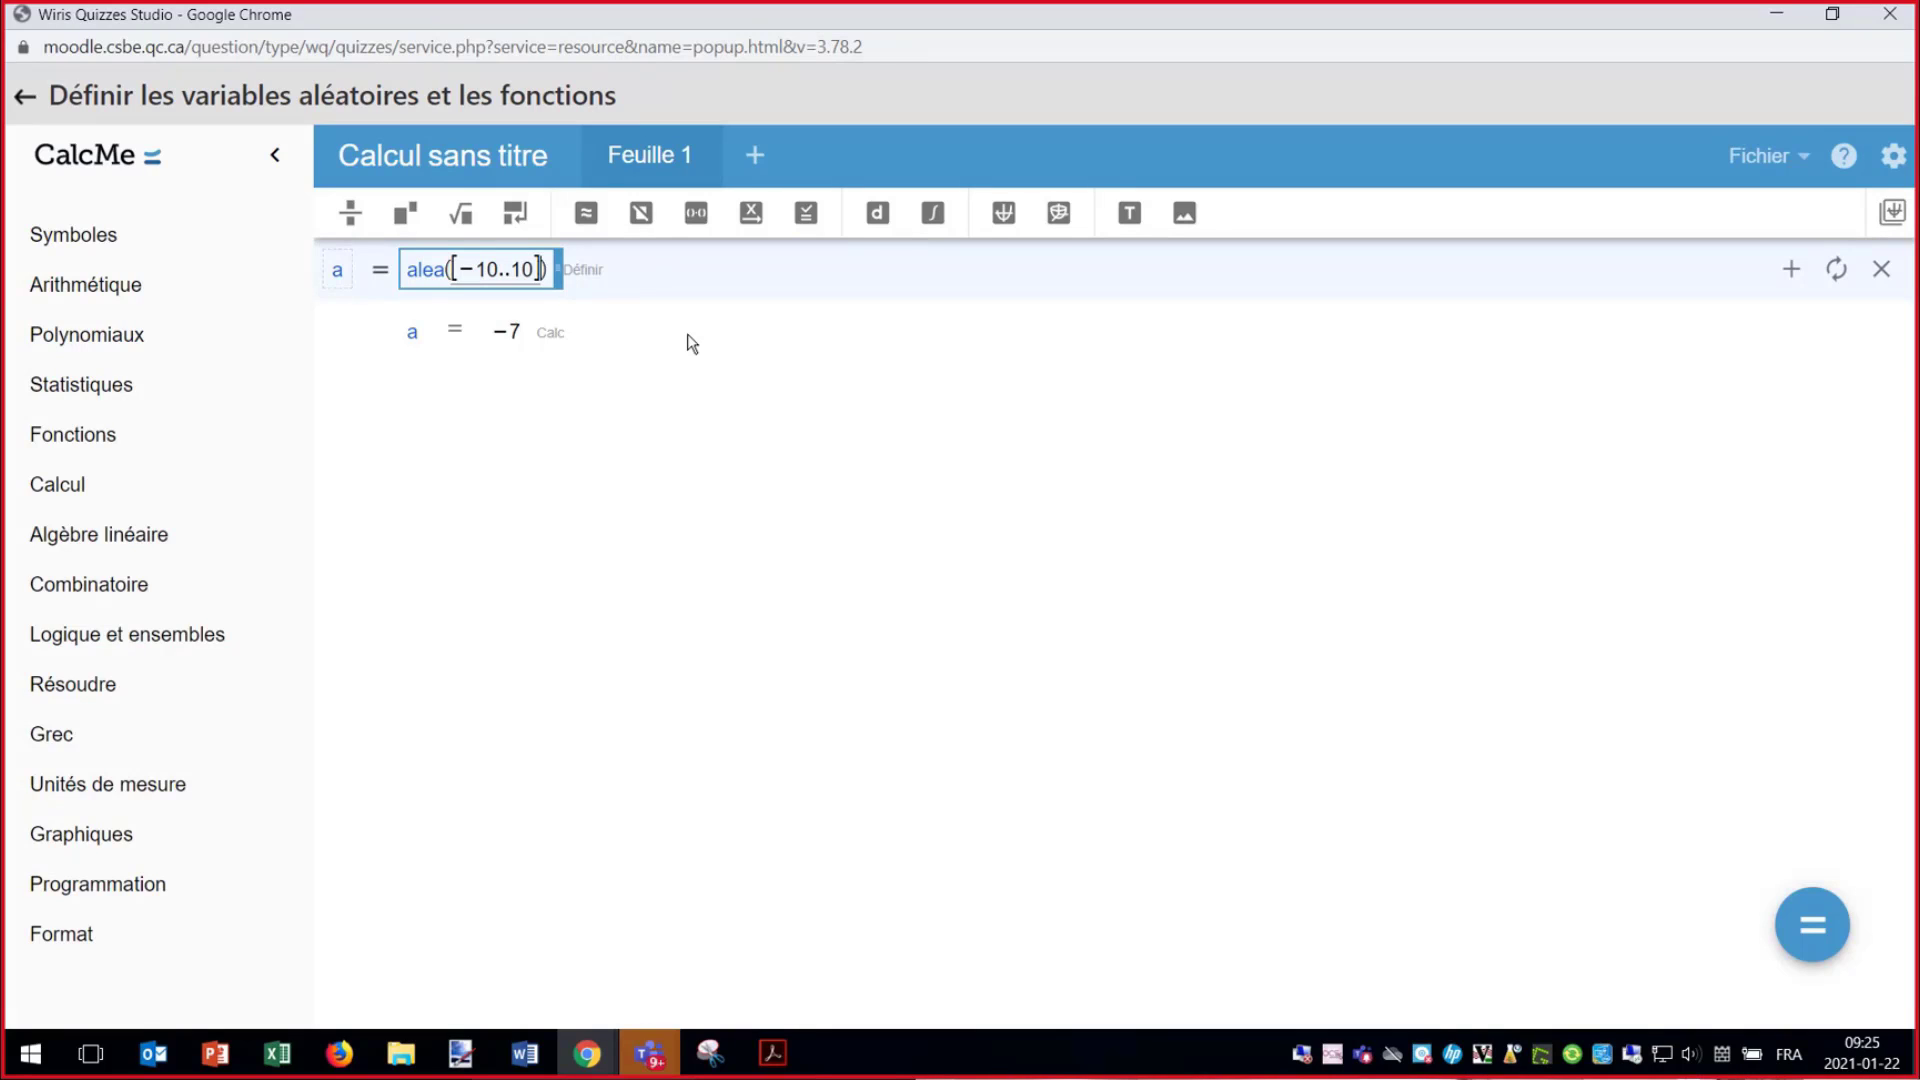
- Exclude 0 from the random draw by completing the definition of a as alea([-10..10]\[0]), and recalculate the sheet
{"action": "type", "text": "\\[0"}
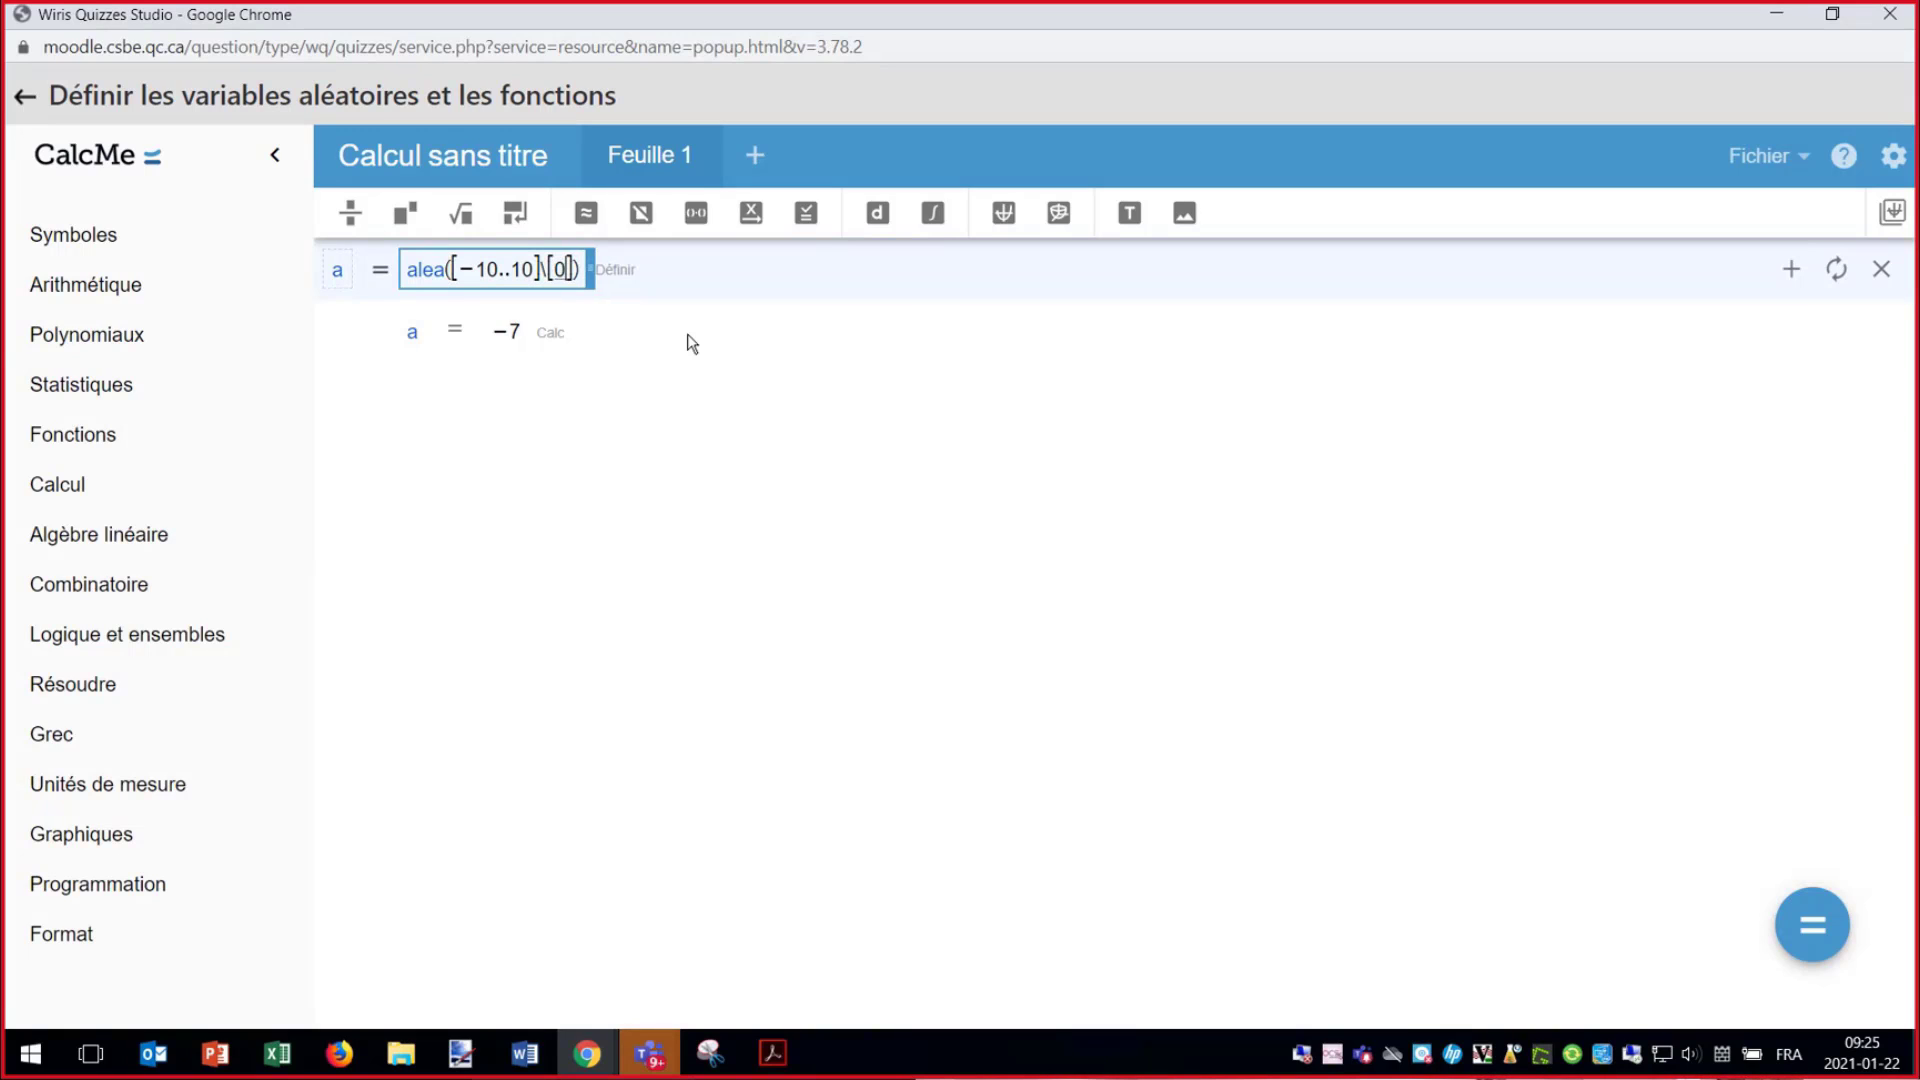
{"action": "key", "text": "Return"}
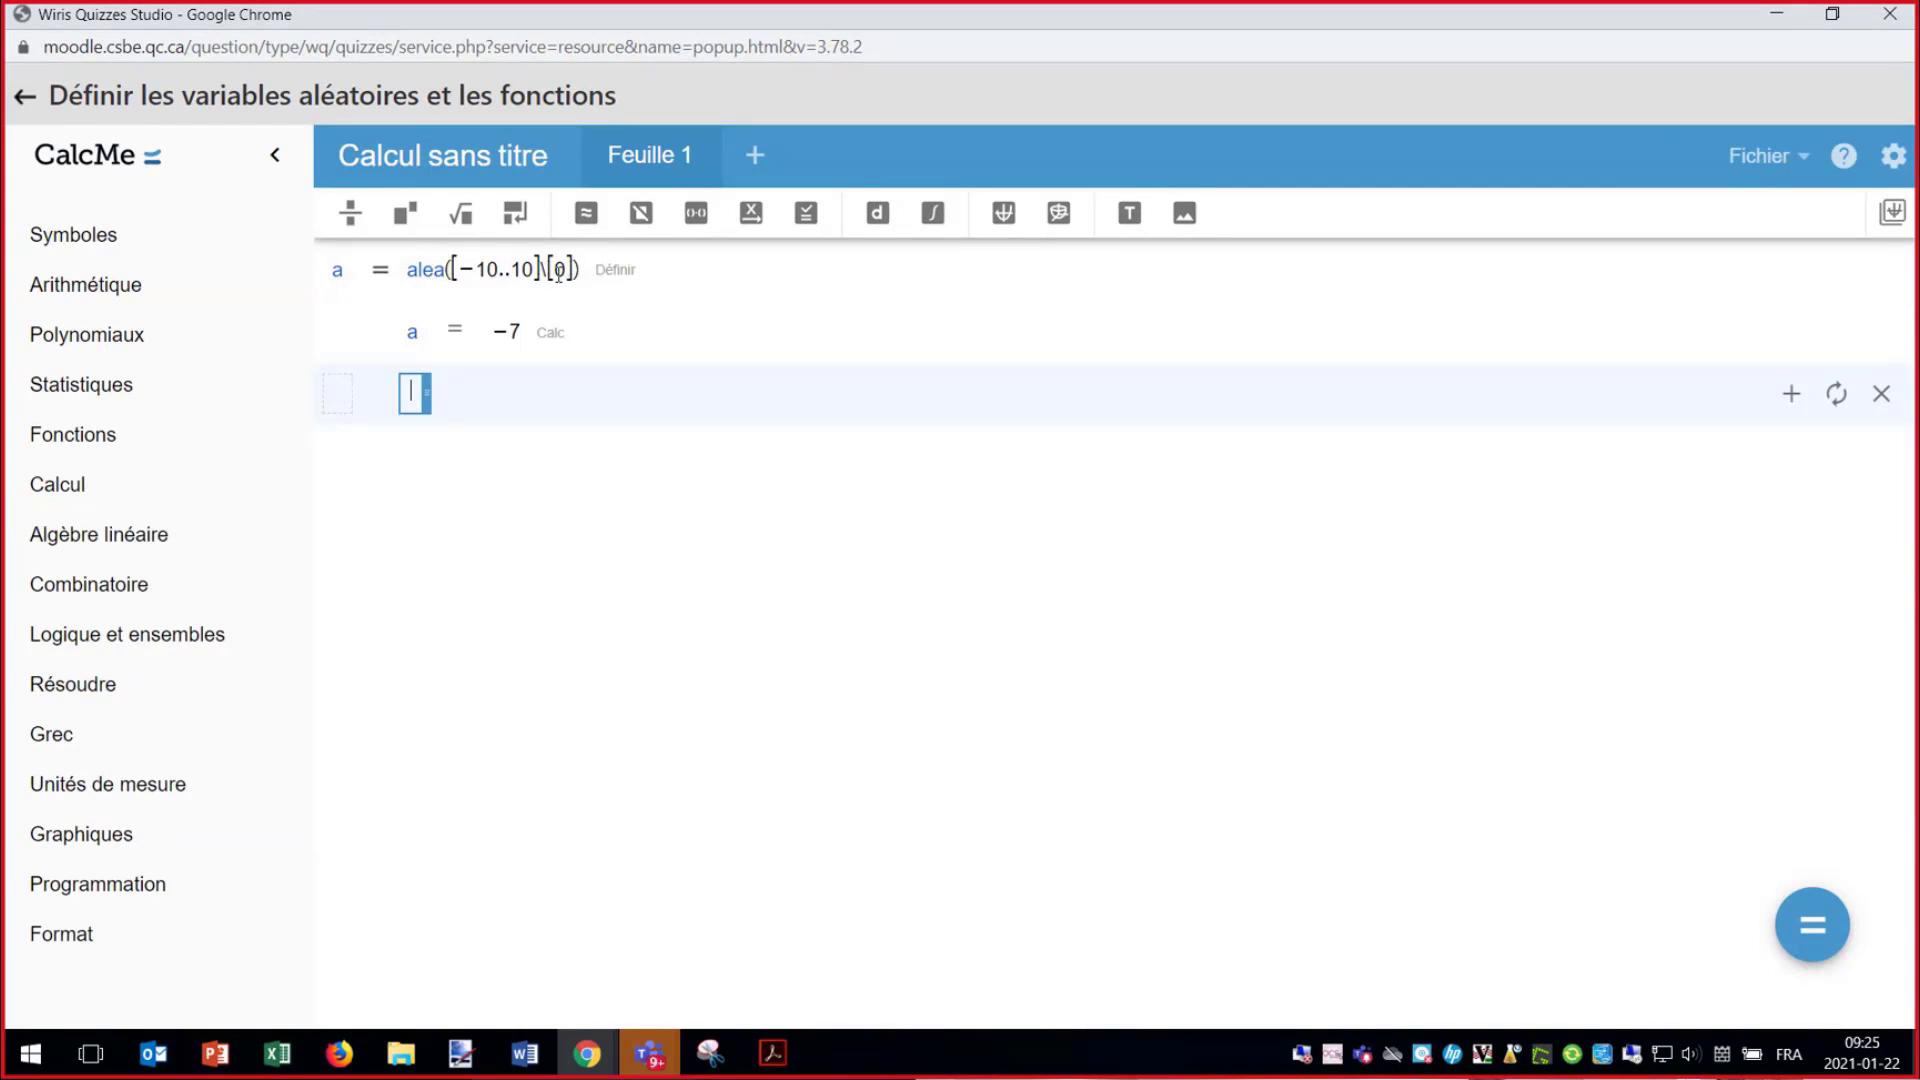
{"action": "left_click", "coordinate": [1814, 930]}
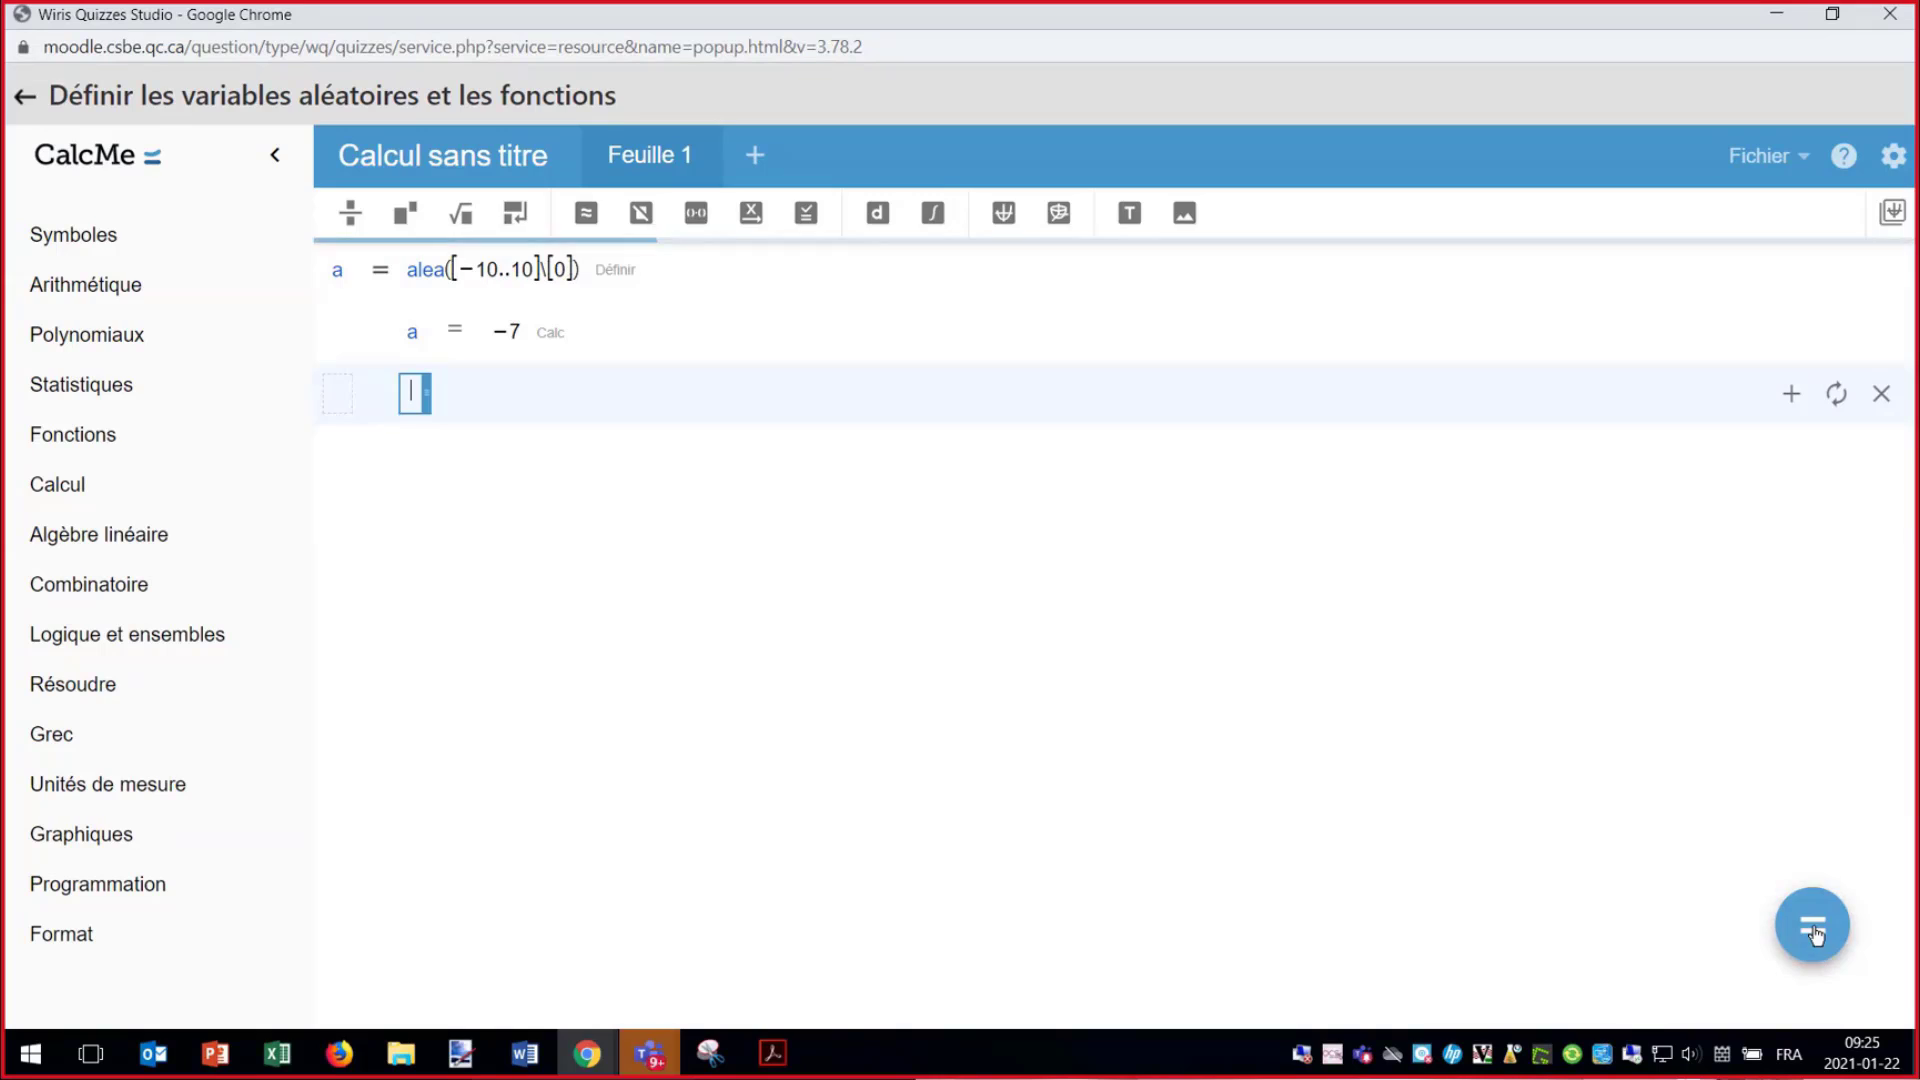
- Recalculate the sheet several times to check the values drawn for a with 0 excluded
{"action": "left_click", "coordinate": [1814, 930]}
{"action": "left_click", "coordinate": [1814, 930]}
{"action": "left_click", "coordinate": [1813, 930]}
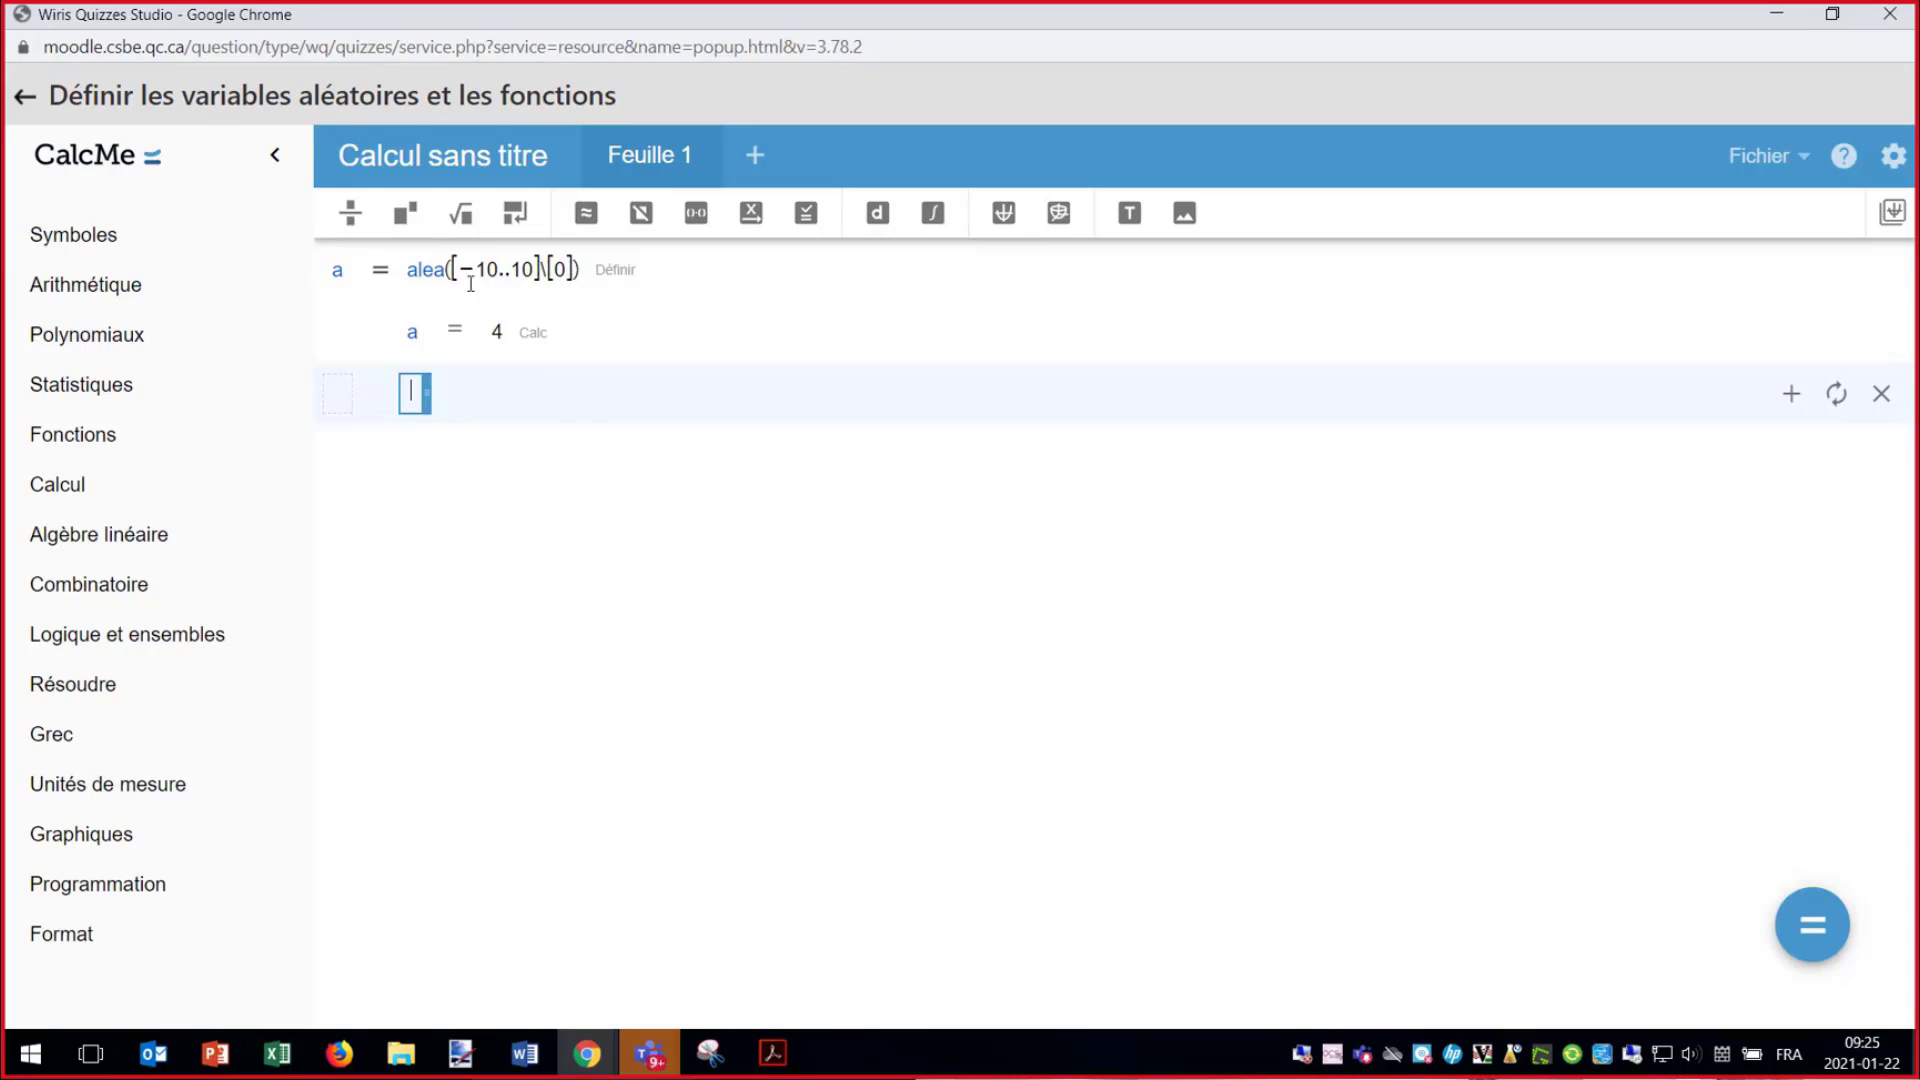
- Define a second variable b as aléa(-10,10) on a new line below the value of a
{"action": "type", "text": "="}
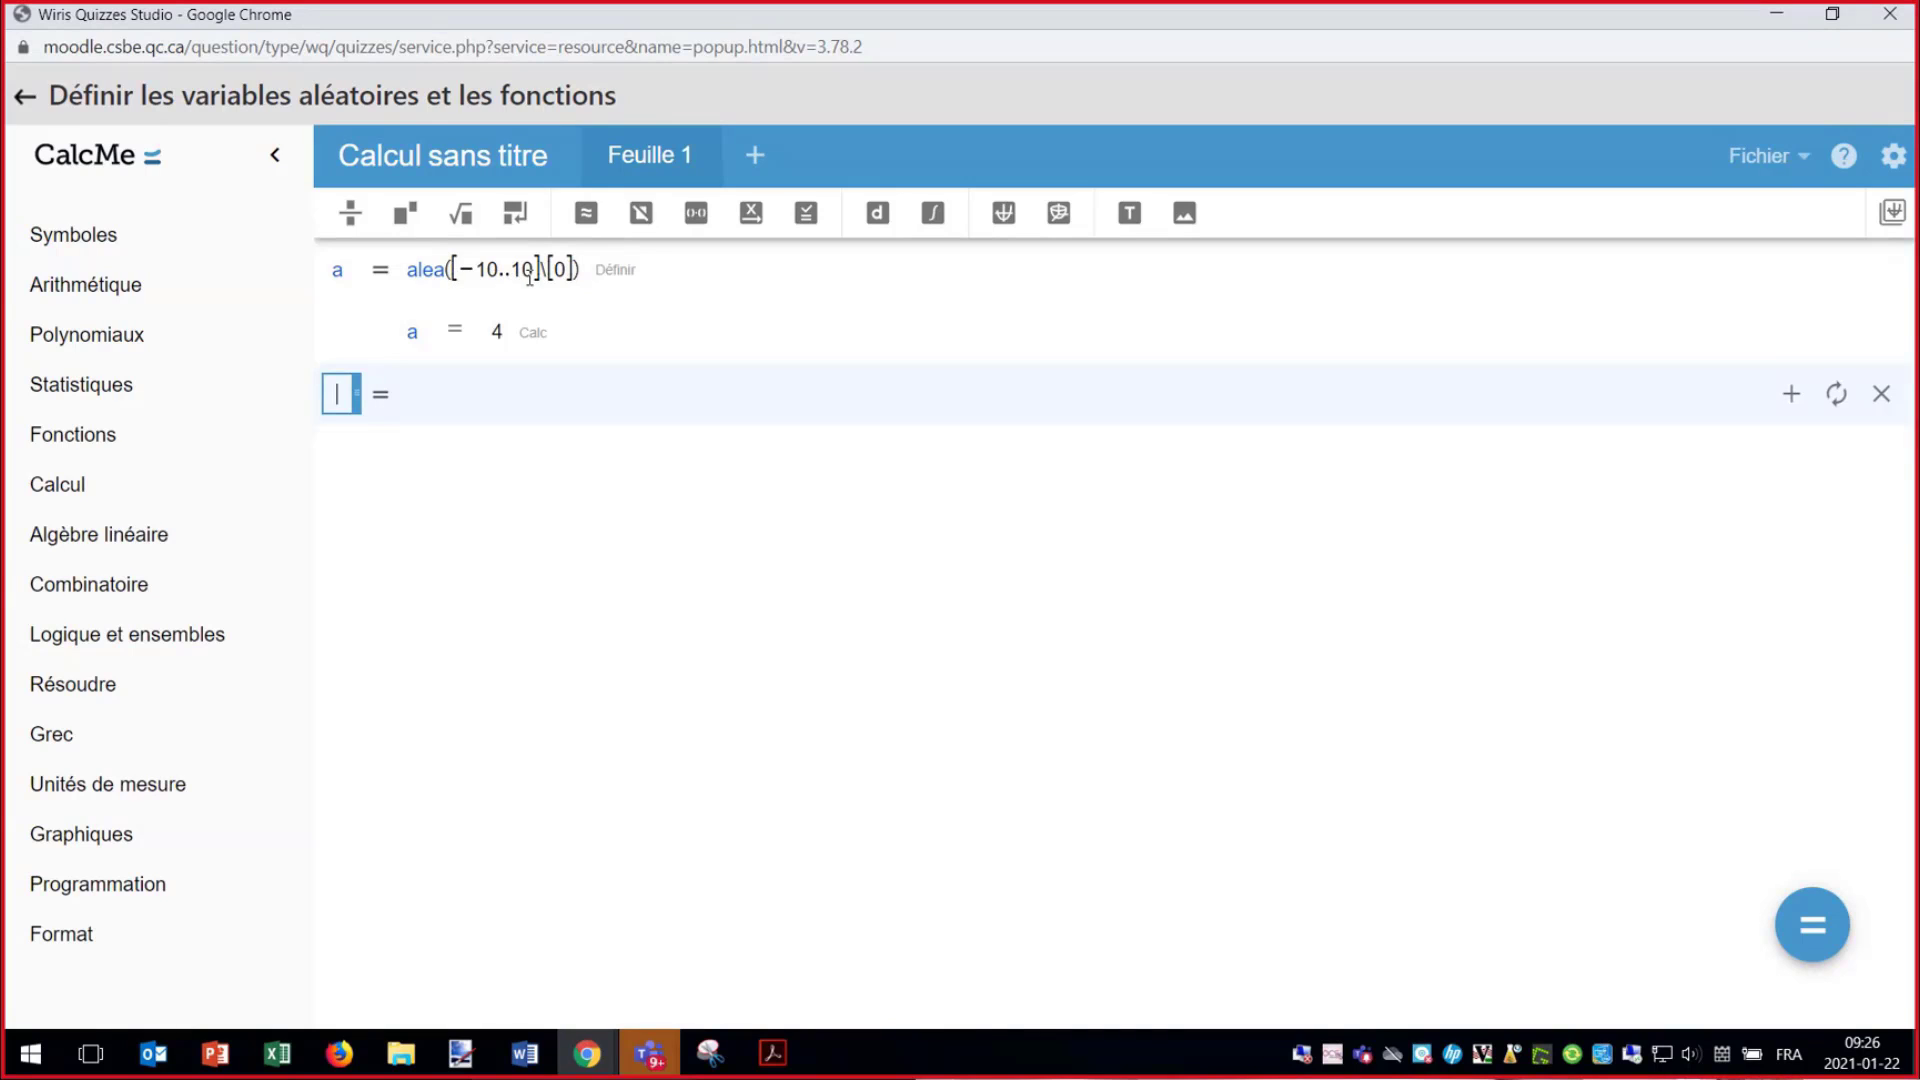
{"action": "type", "text": "b"}
{"action": "key", "text": "Tab"}
{"action": "type", "text": "aléa("}
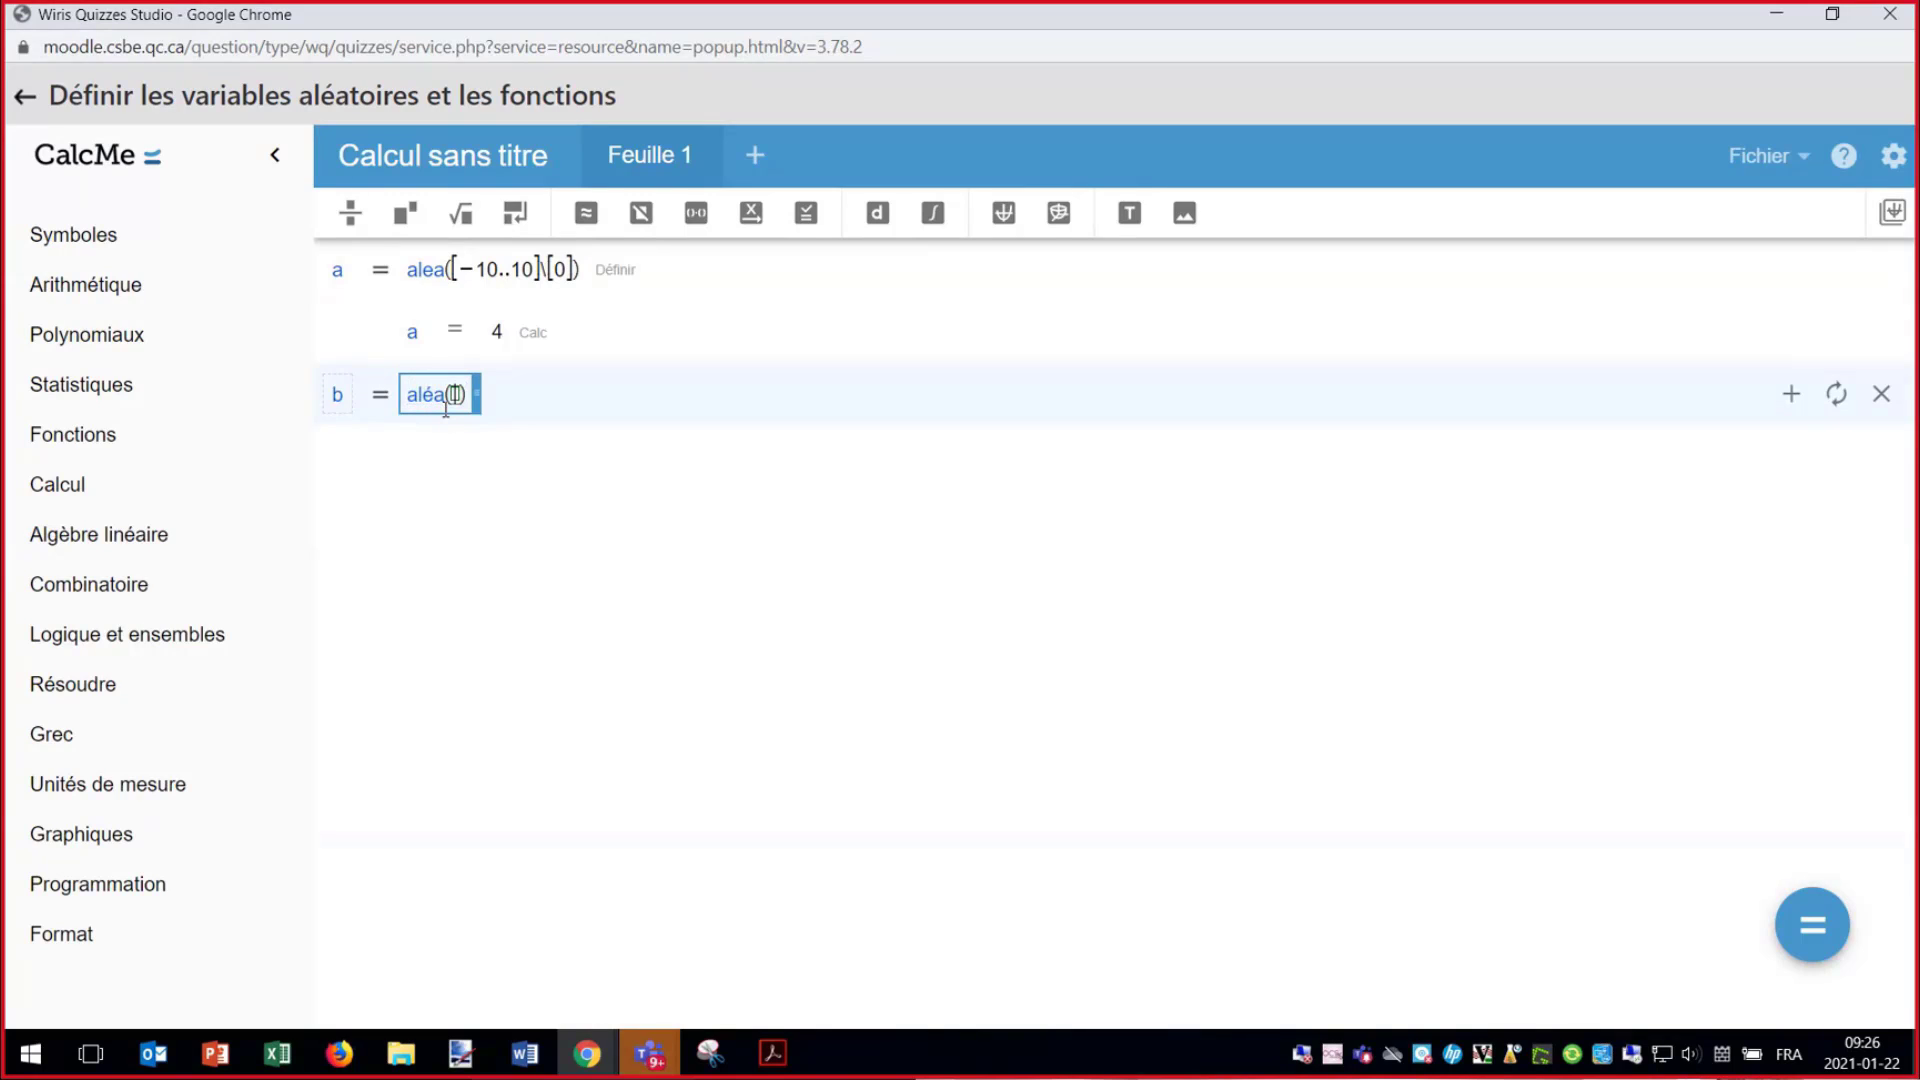
{"action": "type", "text": "-10,10"}
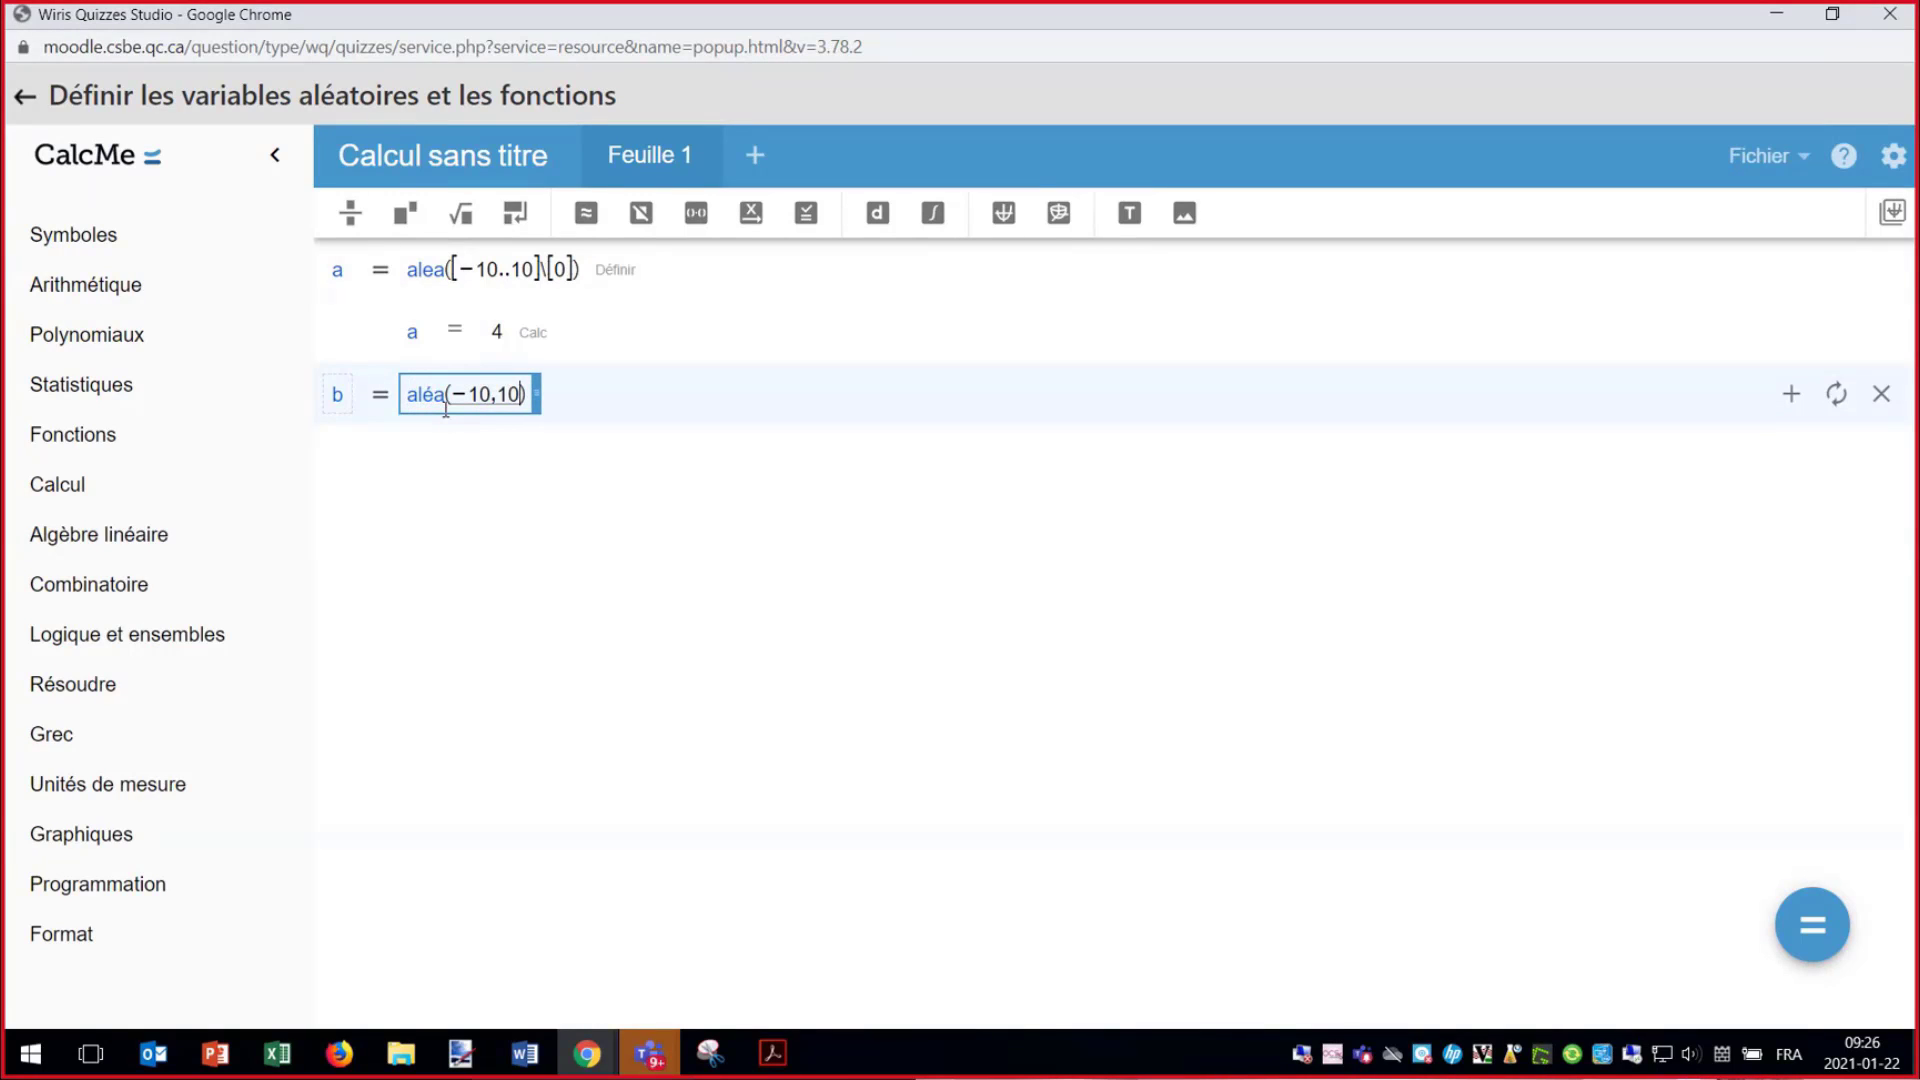
{"action": "left_click", "coordinate": [447, 475]}
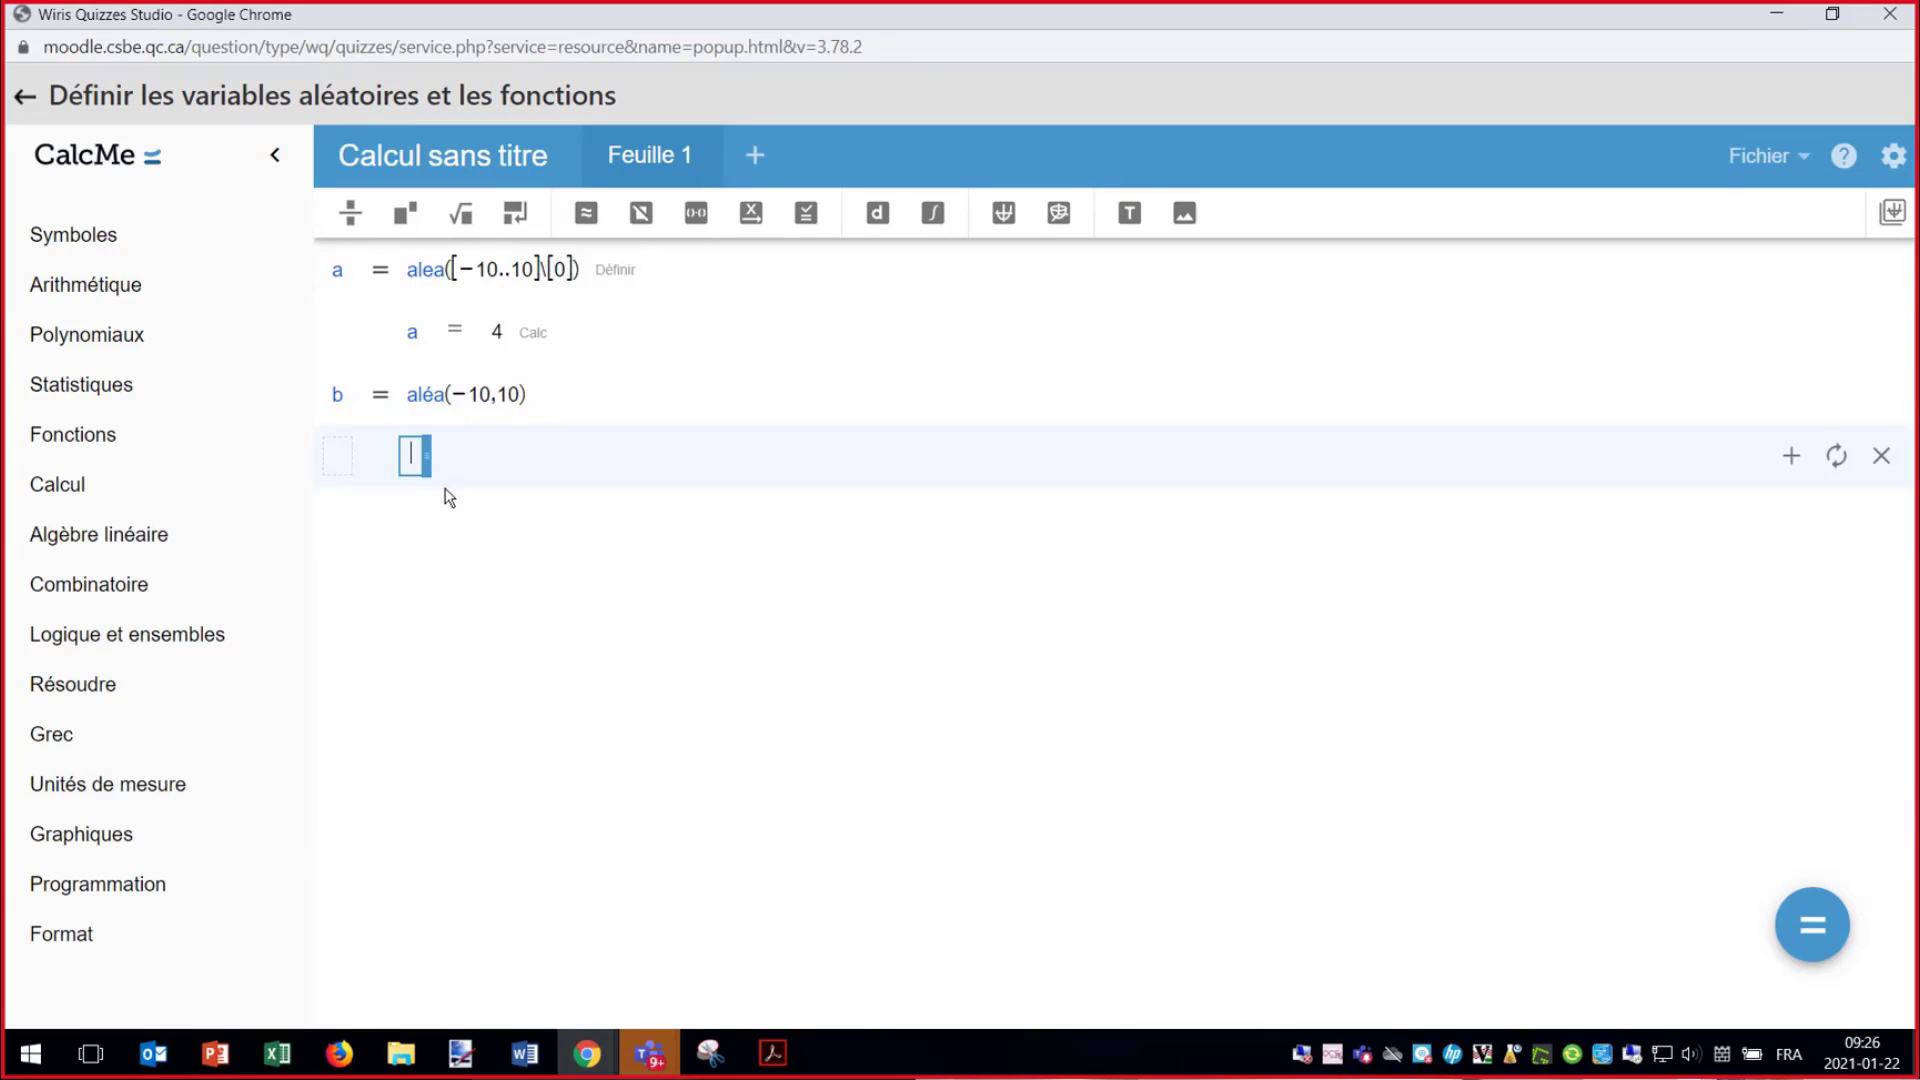
- Add a line displaying the value of b and recalculate the sheet several times to check the draws
{"action": "type", "text": "b"}
{"action": "left_click", "coordinate": [1812, 943]}
{"action": "left_click", "coordinate": [1812, 943]}
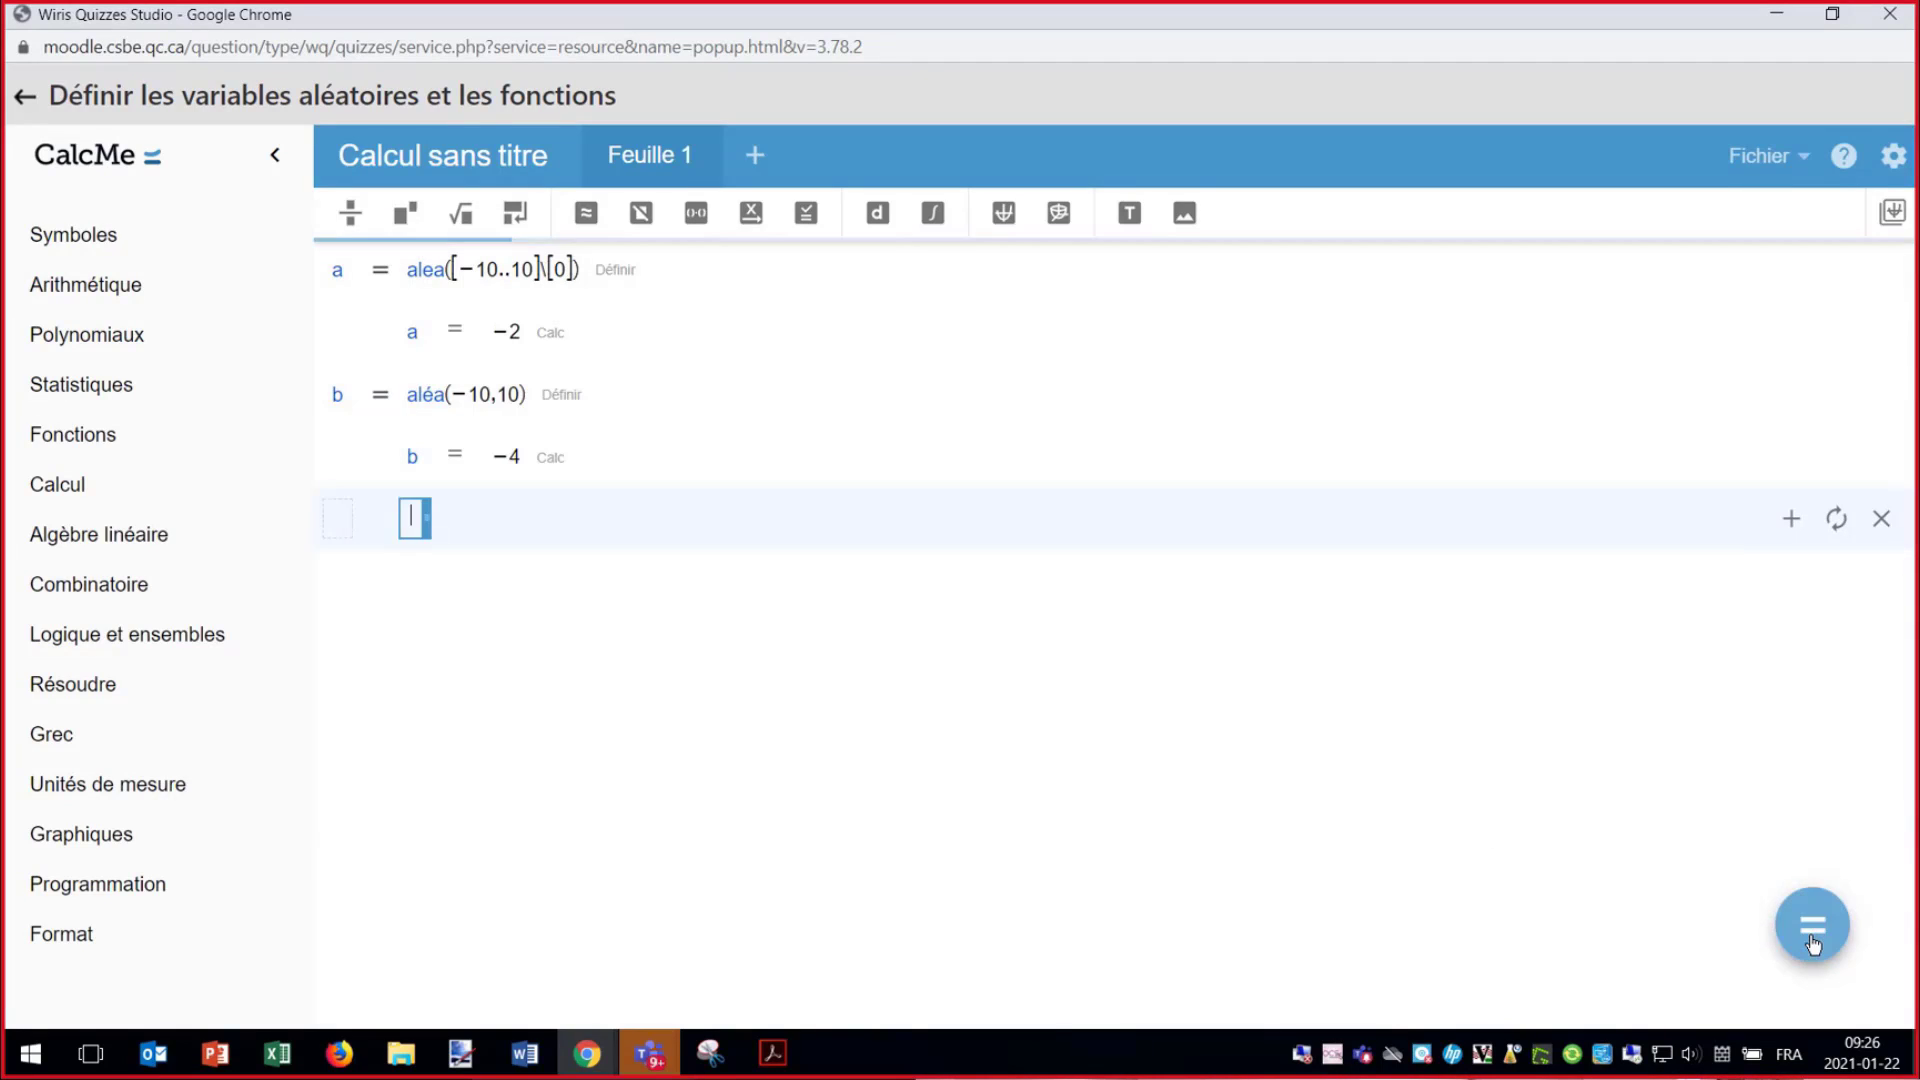
{"action": "left_click", "coordinate": [1812, 943]}
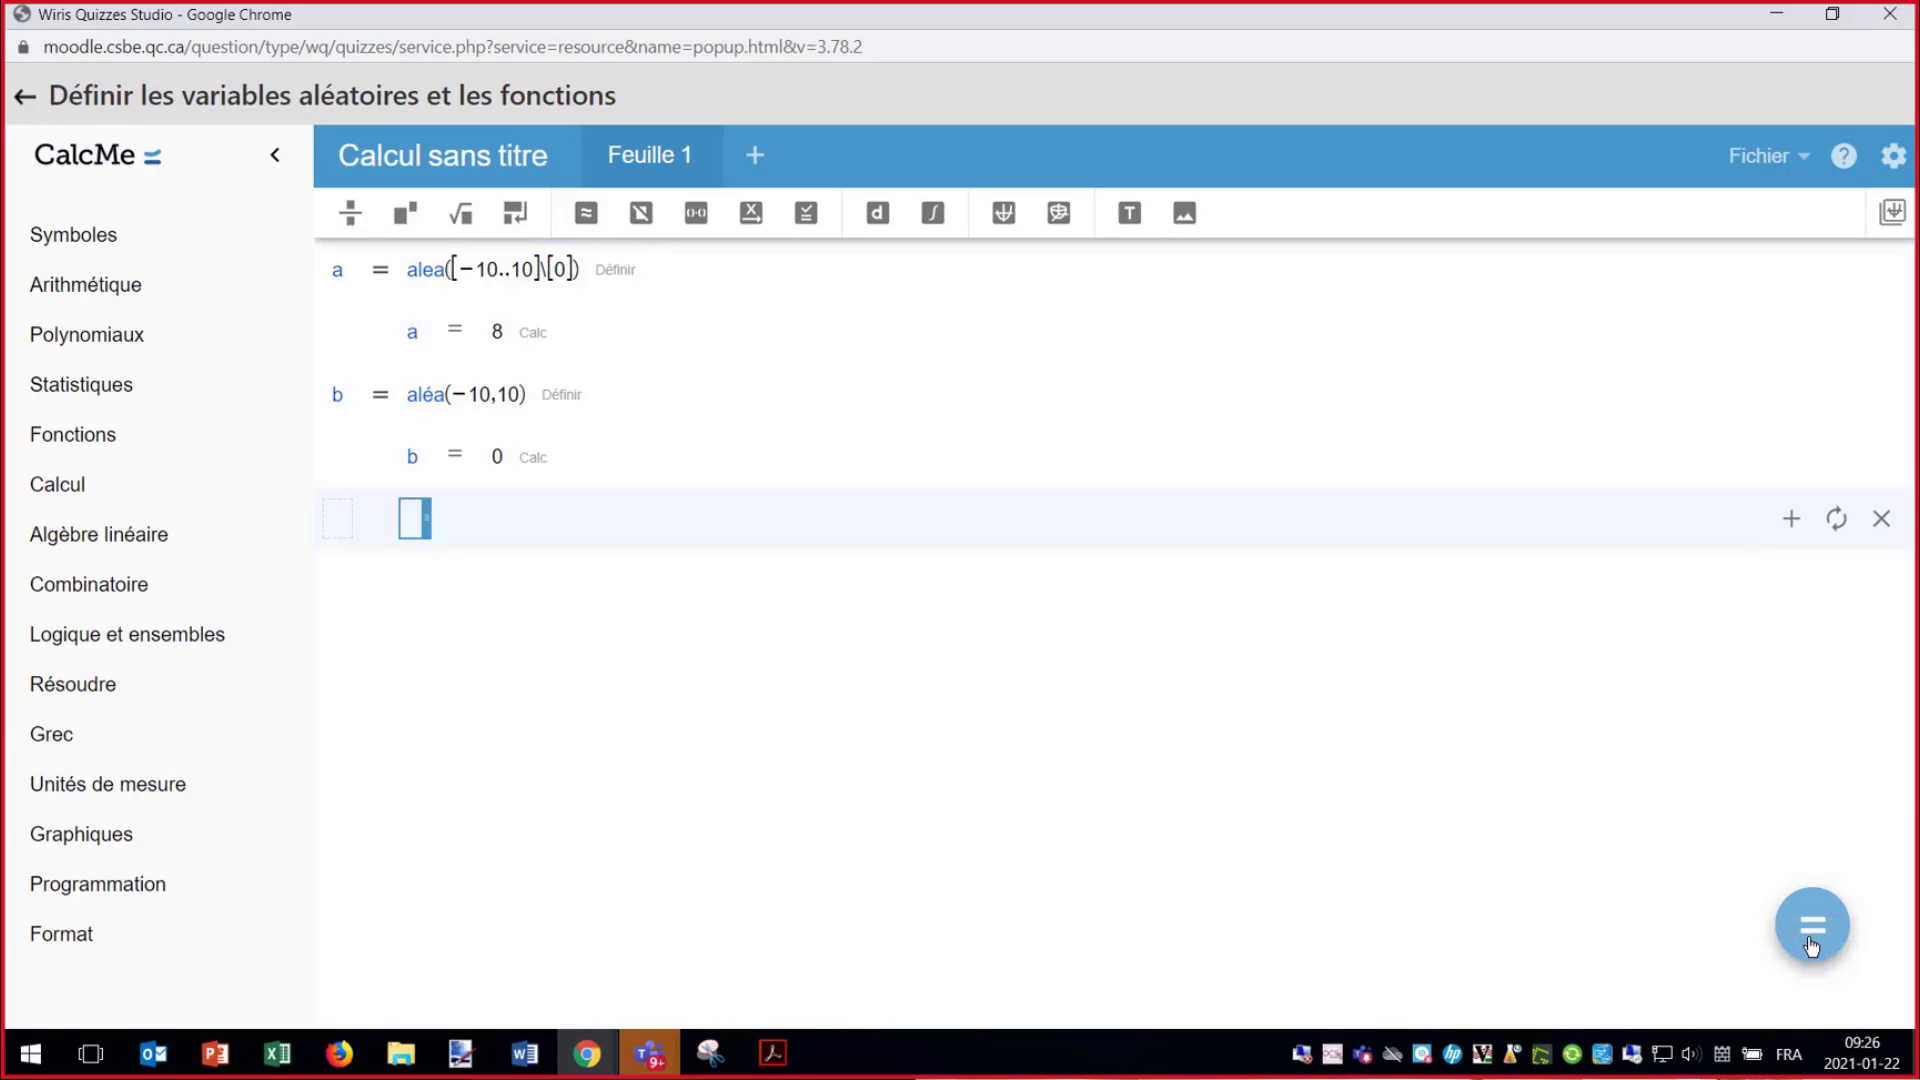
{"action": "left_click", "coordinate": [1811, 943]}
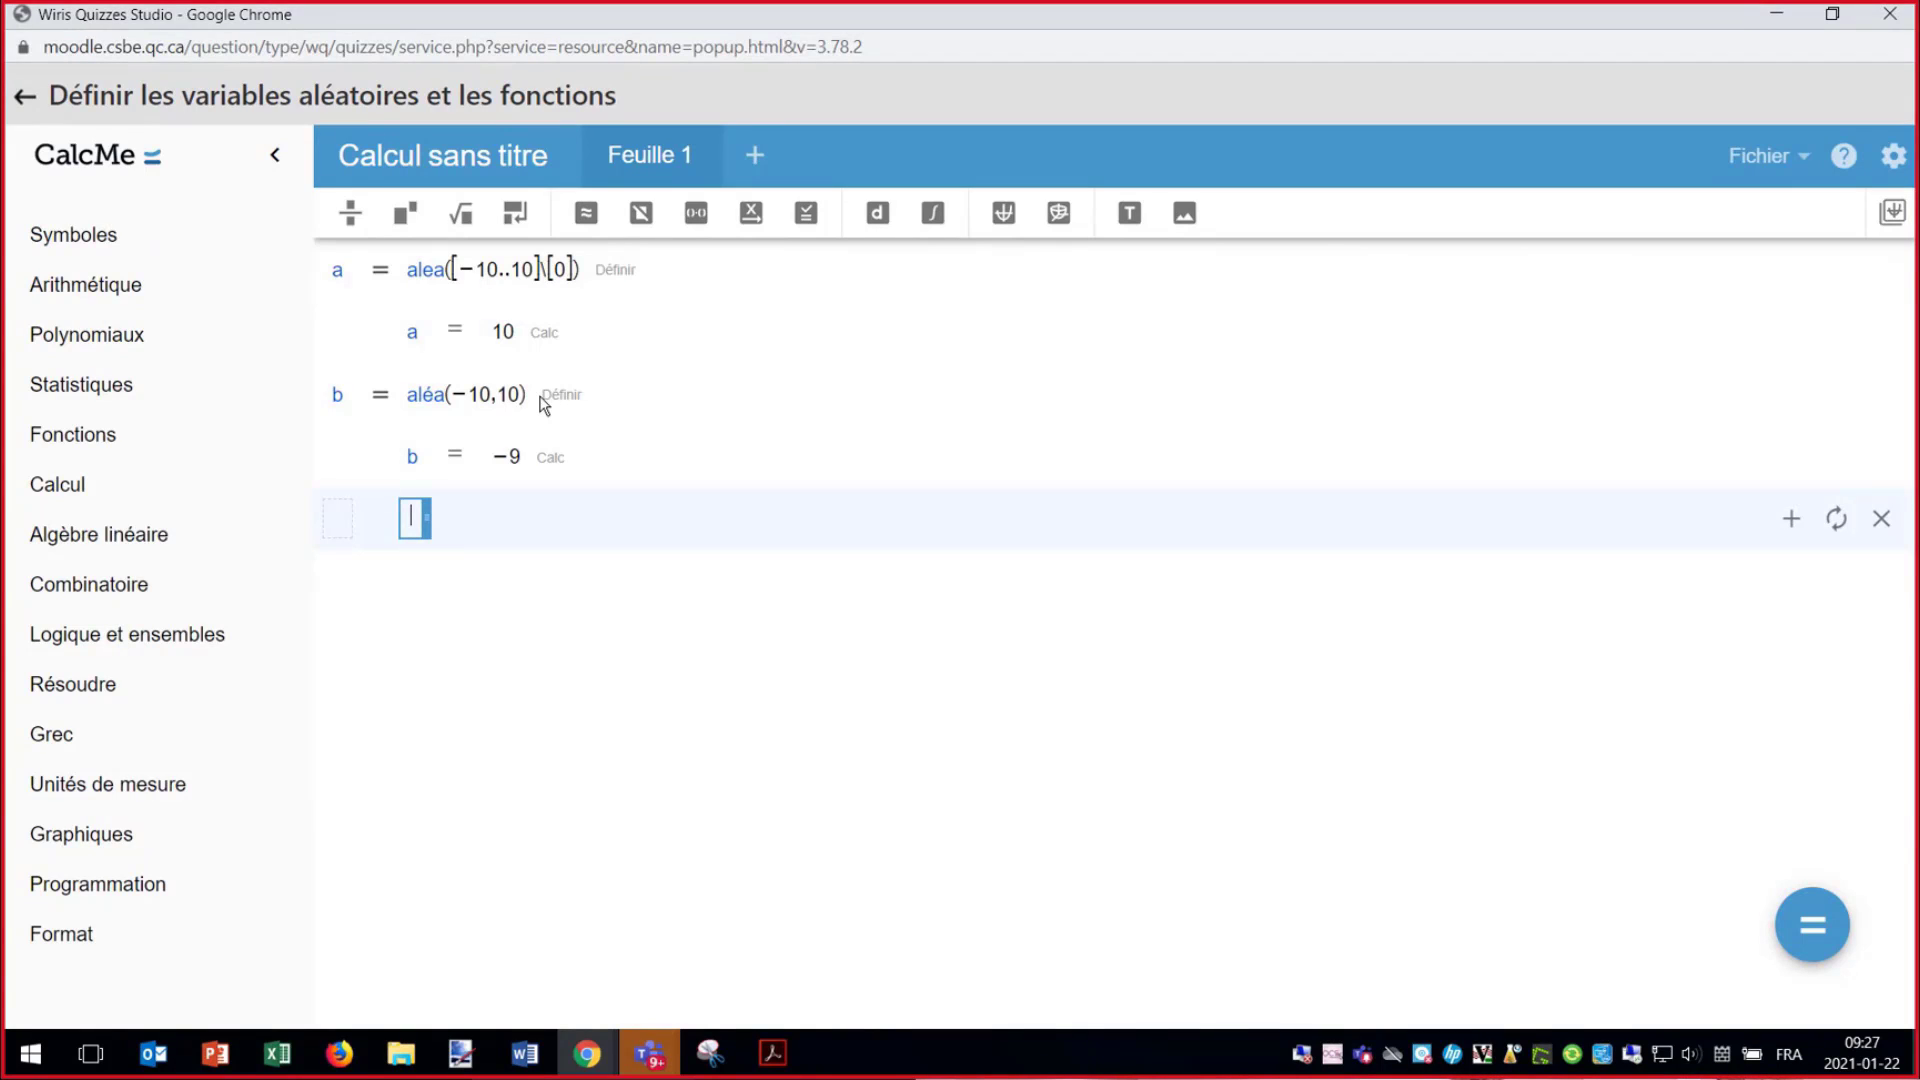
- Add a step of 0.1 to the range in a, making it [-10..10..0.1], and recalculate the sheet repeatedly
{"action": "left_click", "coordinate": [535, 268]}
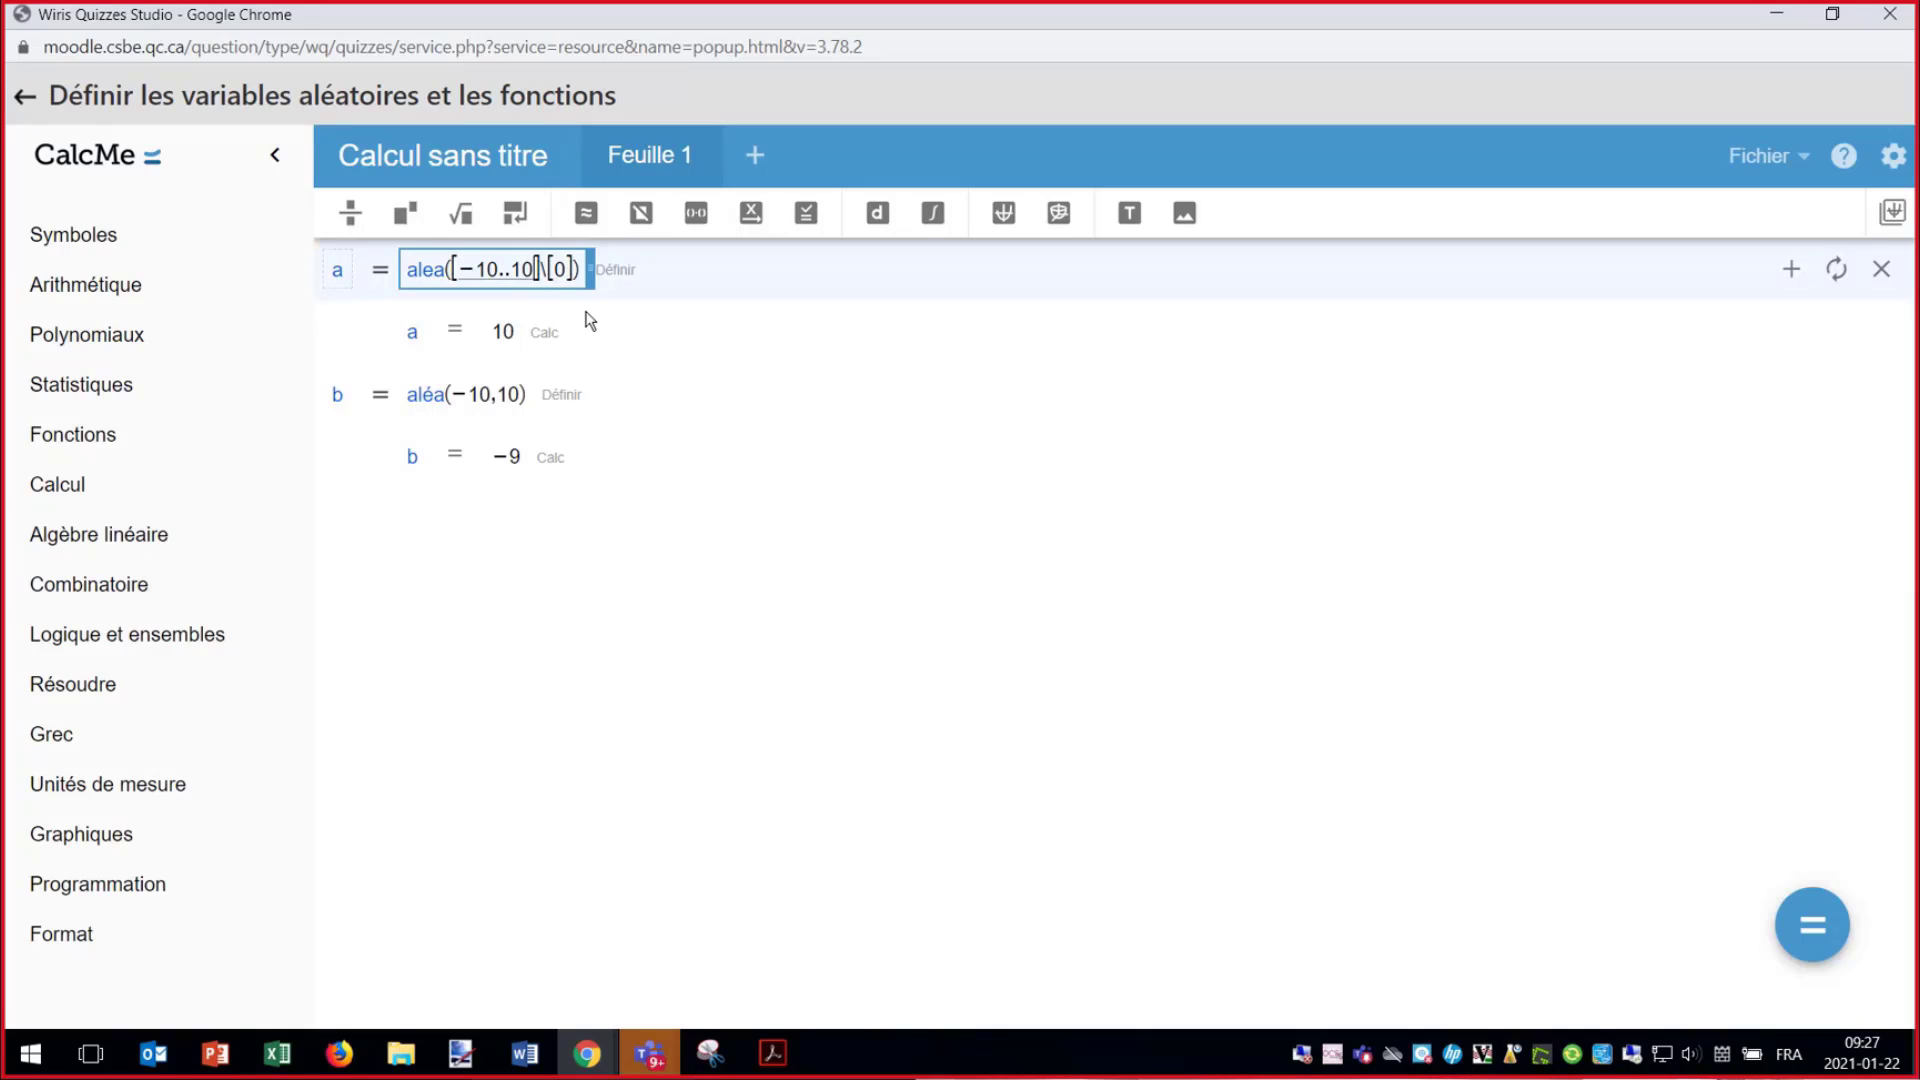
{"action": "type", "text": ".."}
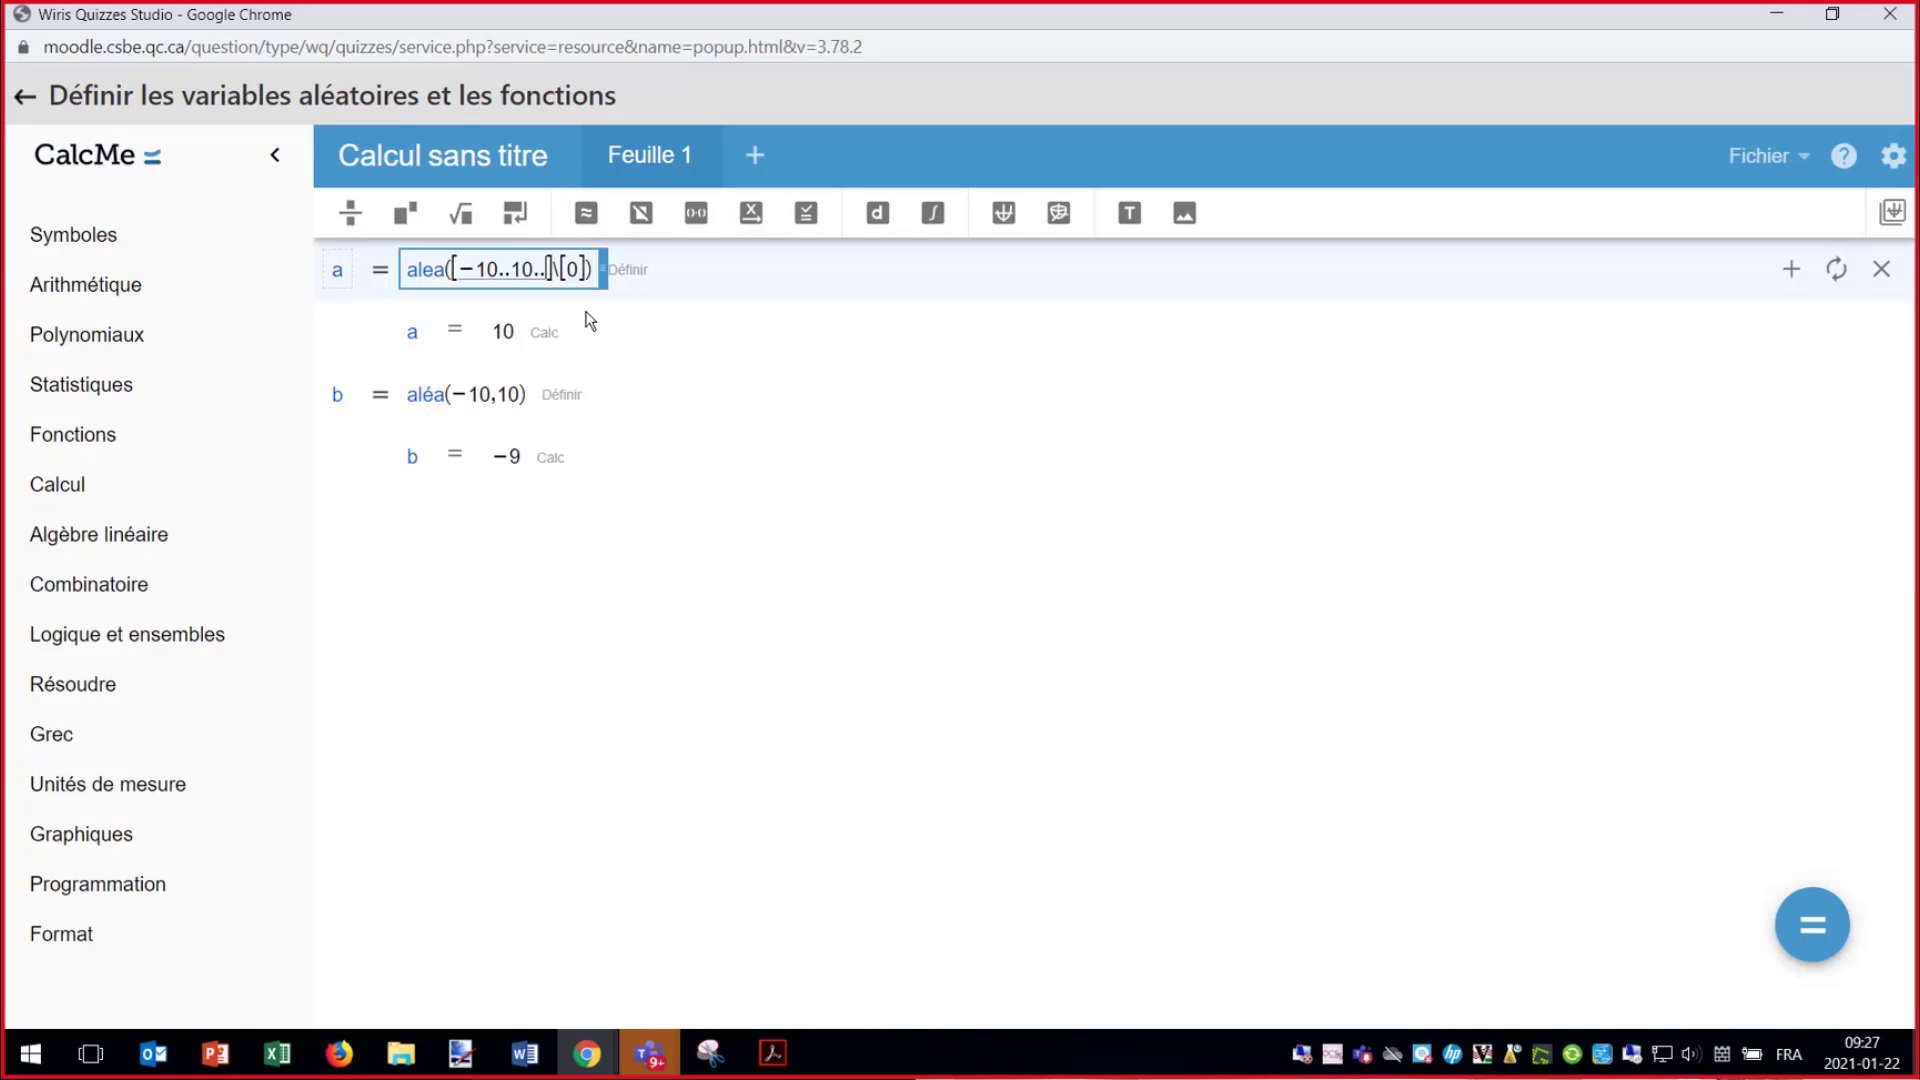
{"action": "type", "text": "0.1"}
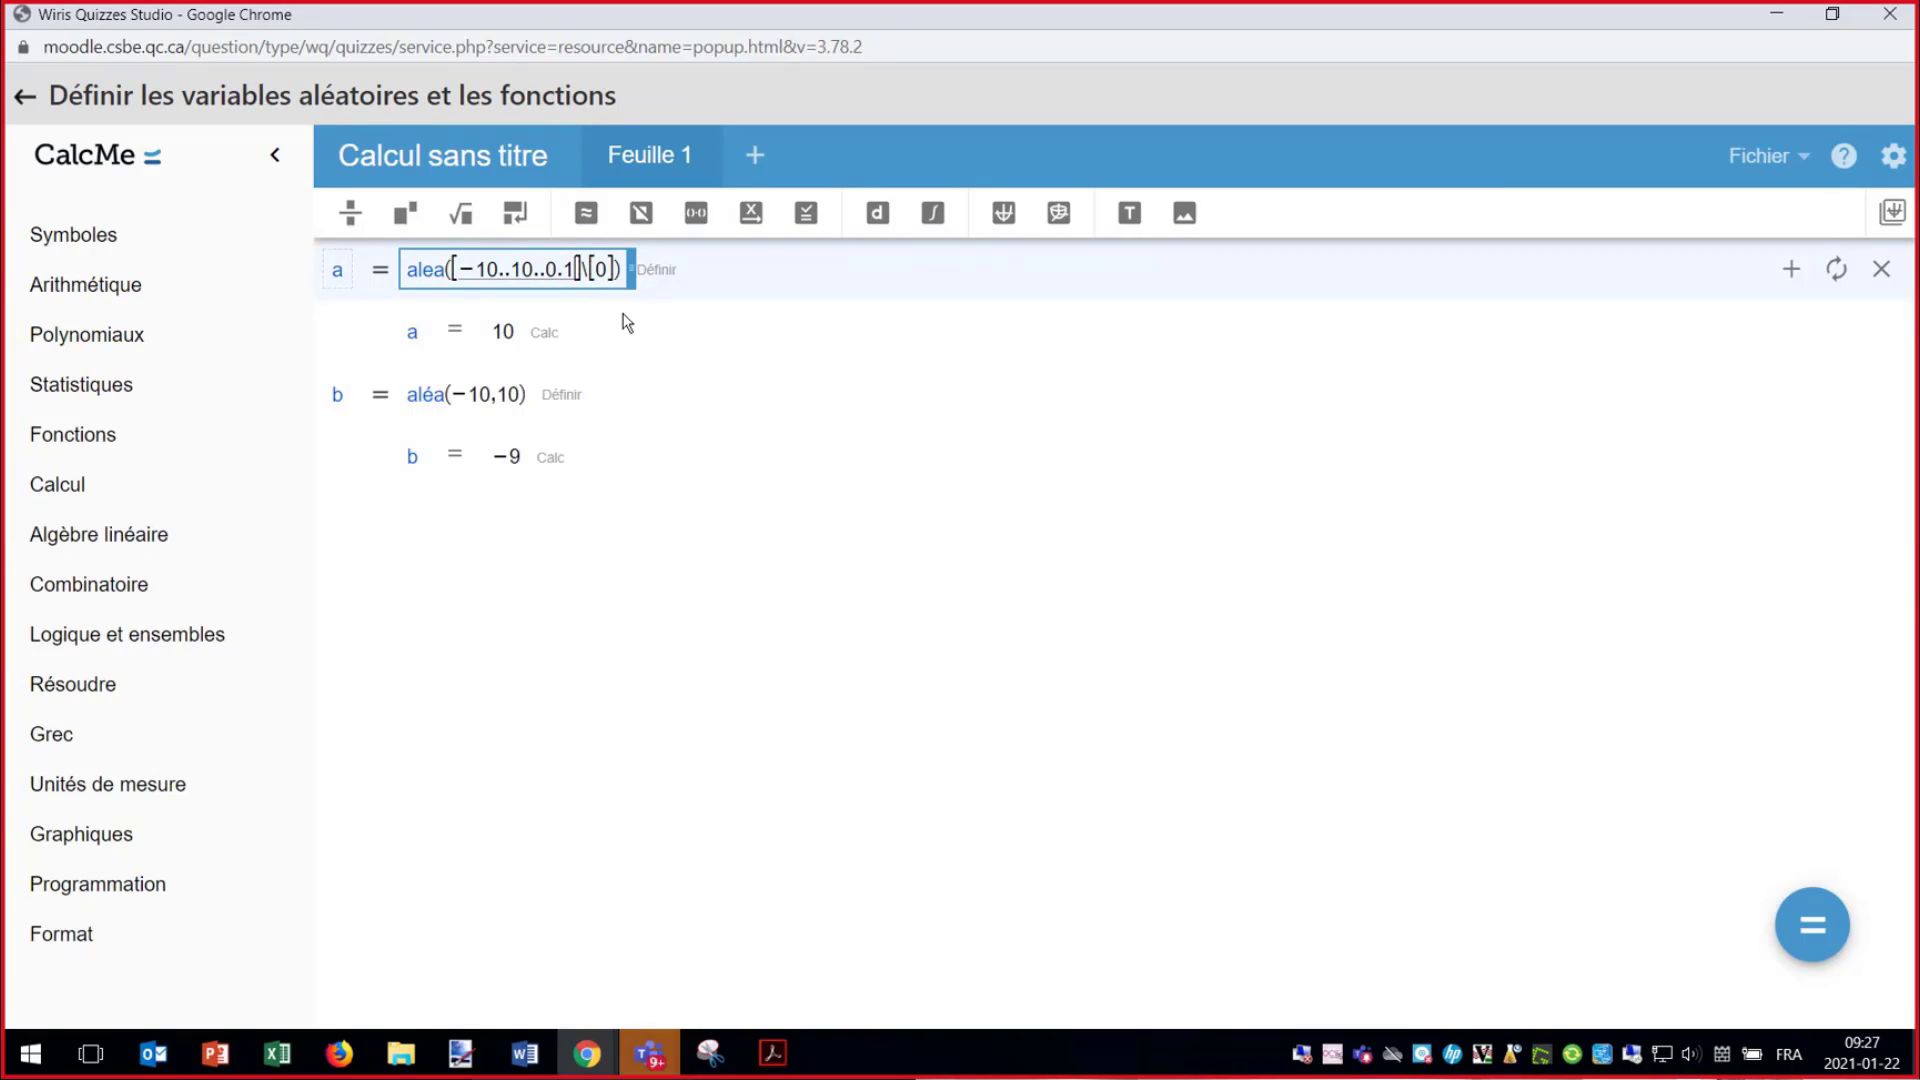
{"action": "left_click", "coordinate": [1813, 922]}
{"action": "left_click", "coordinate": [1813, 922]}
{"action": "left_click", "coordinate": [1812, 921]}
{"action": "left_click", "coordinate": [1812, 922]}
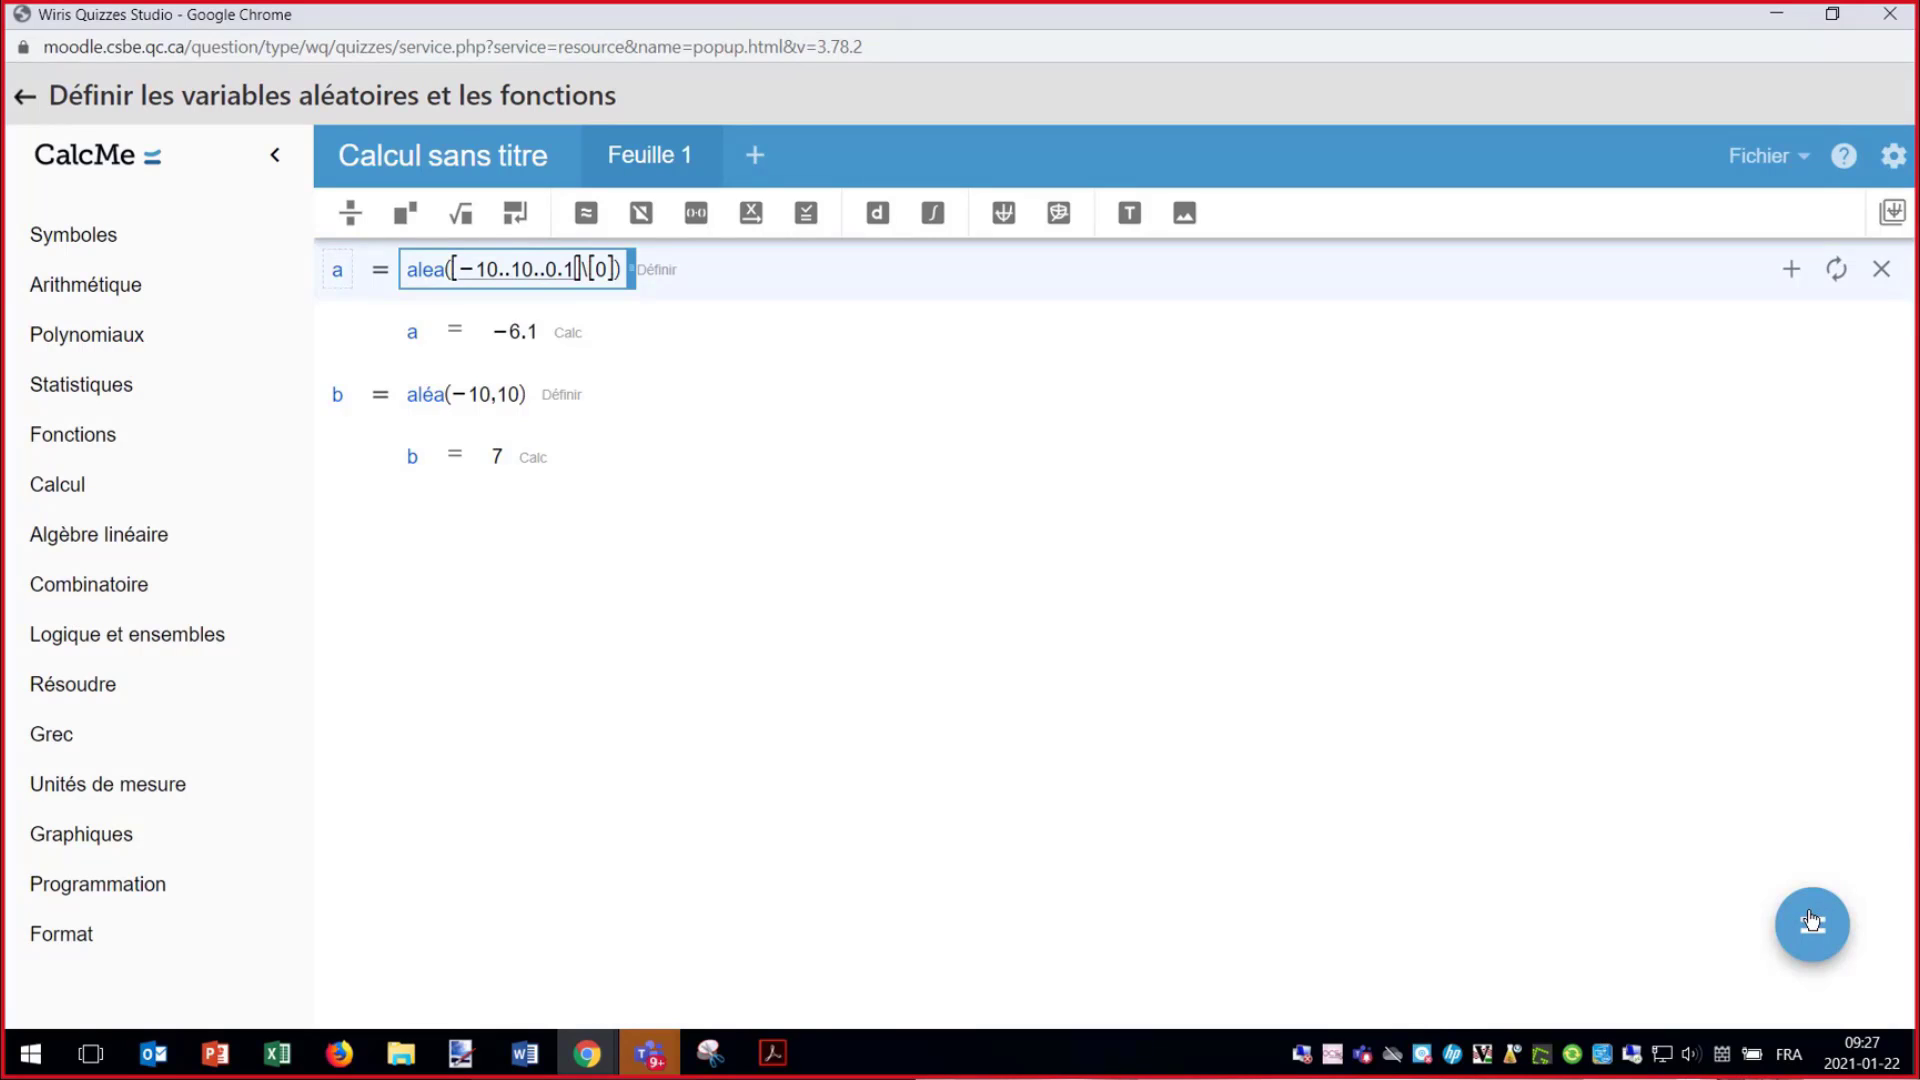
{"action": "left_click", "coordinate": [1813, 922]}
{"action": "left_click", "coordinate": [1812, 922]}
- Refine the range step in the definition of a to 0.01 and recalculate the sheet several times
{"action": "type", "text": "0"}
{"action": "left_click", "coordinate": [1803, 927]}
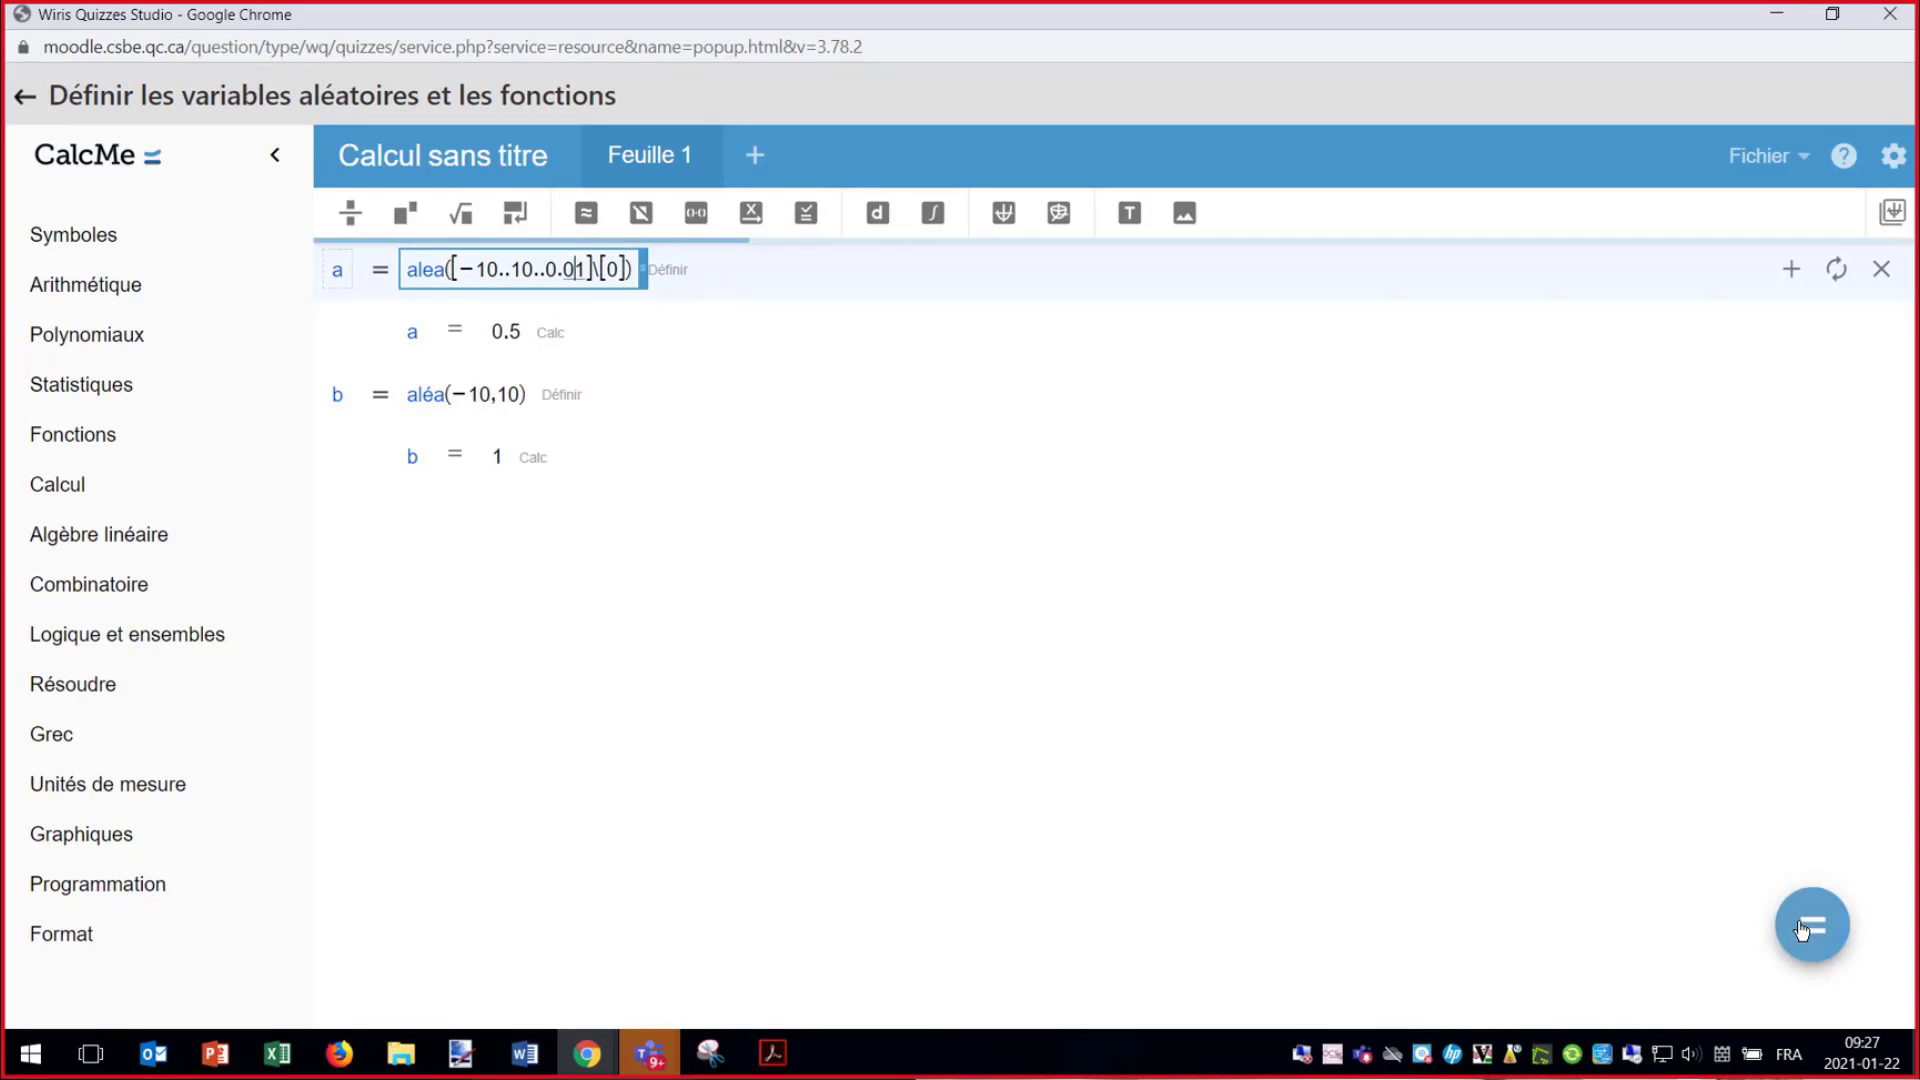
{"action": "left_click", "coordinate": [1803, 927]}
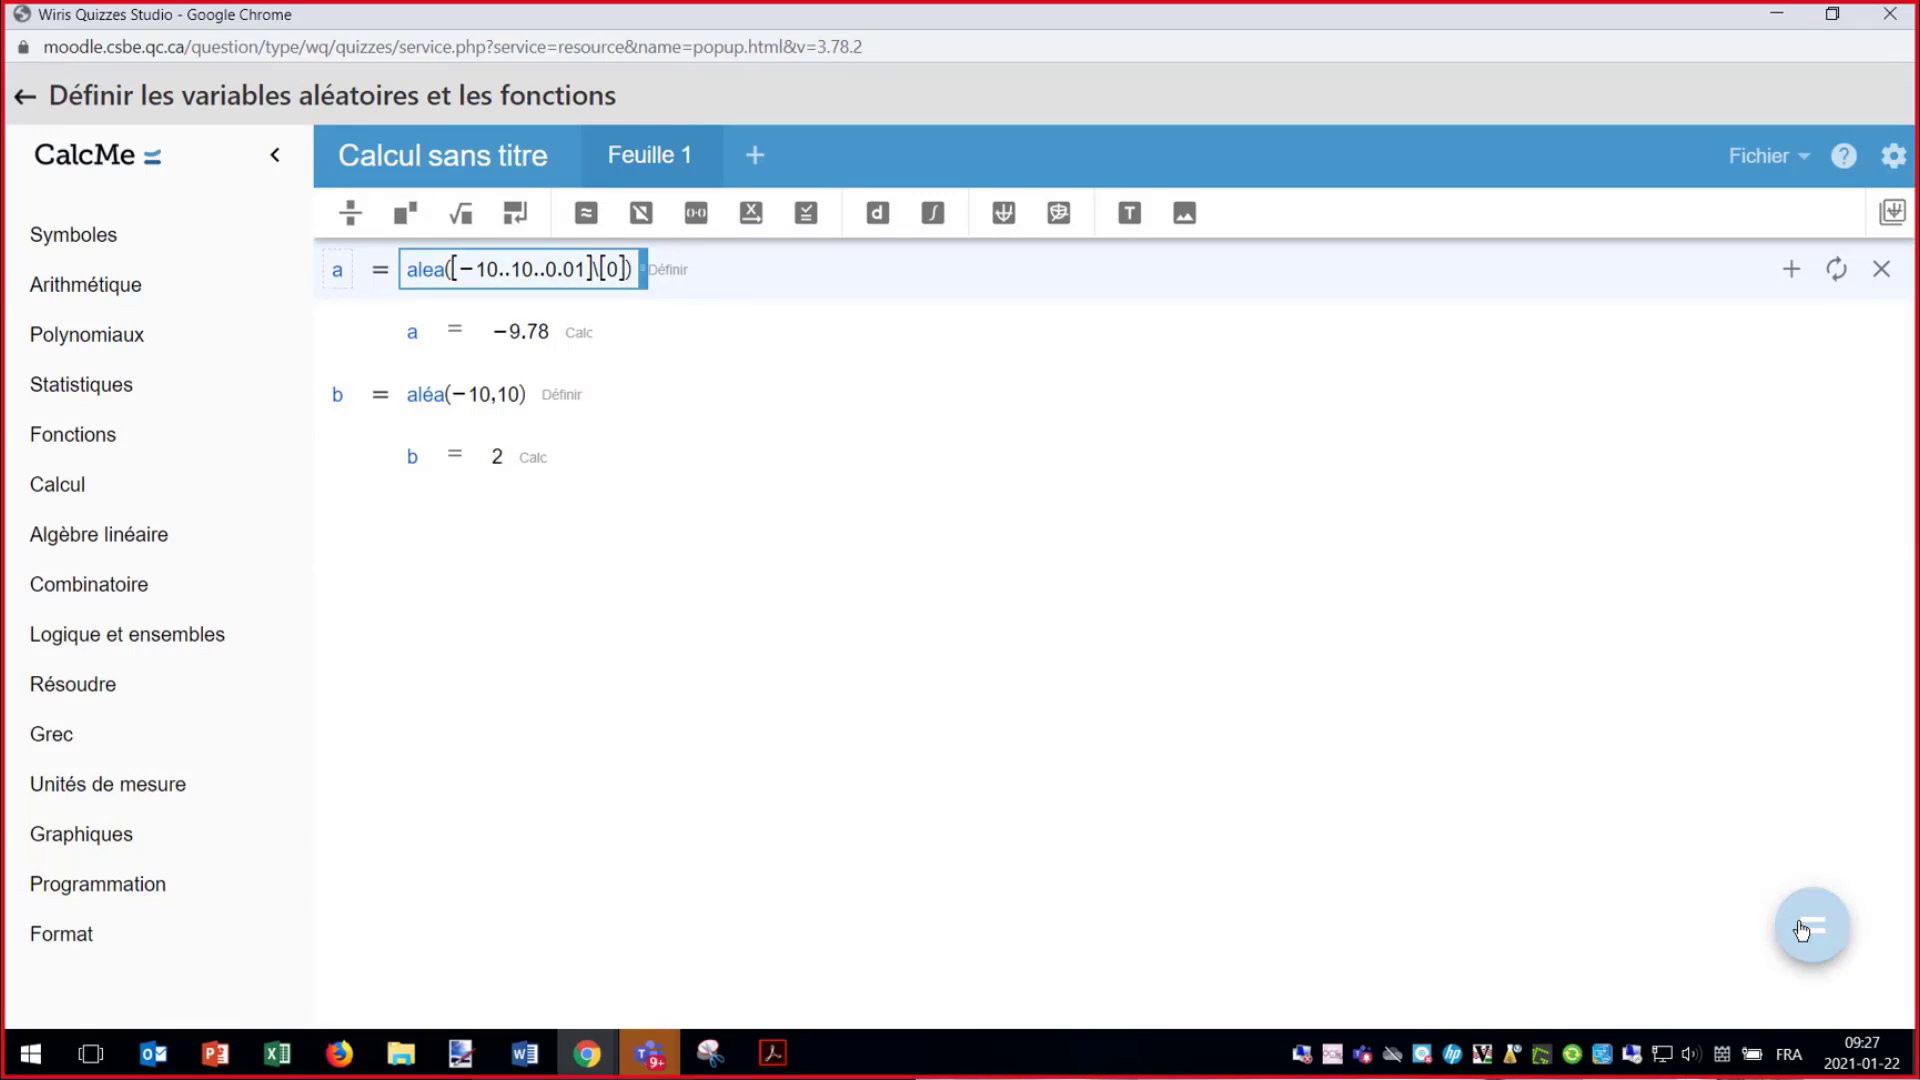
{"action": "left_click", "coordinate": [1802, 927]}
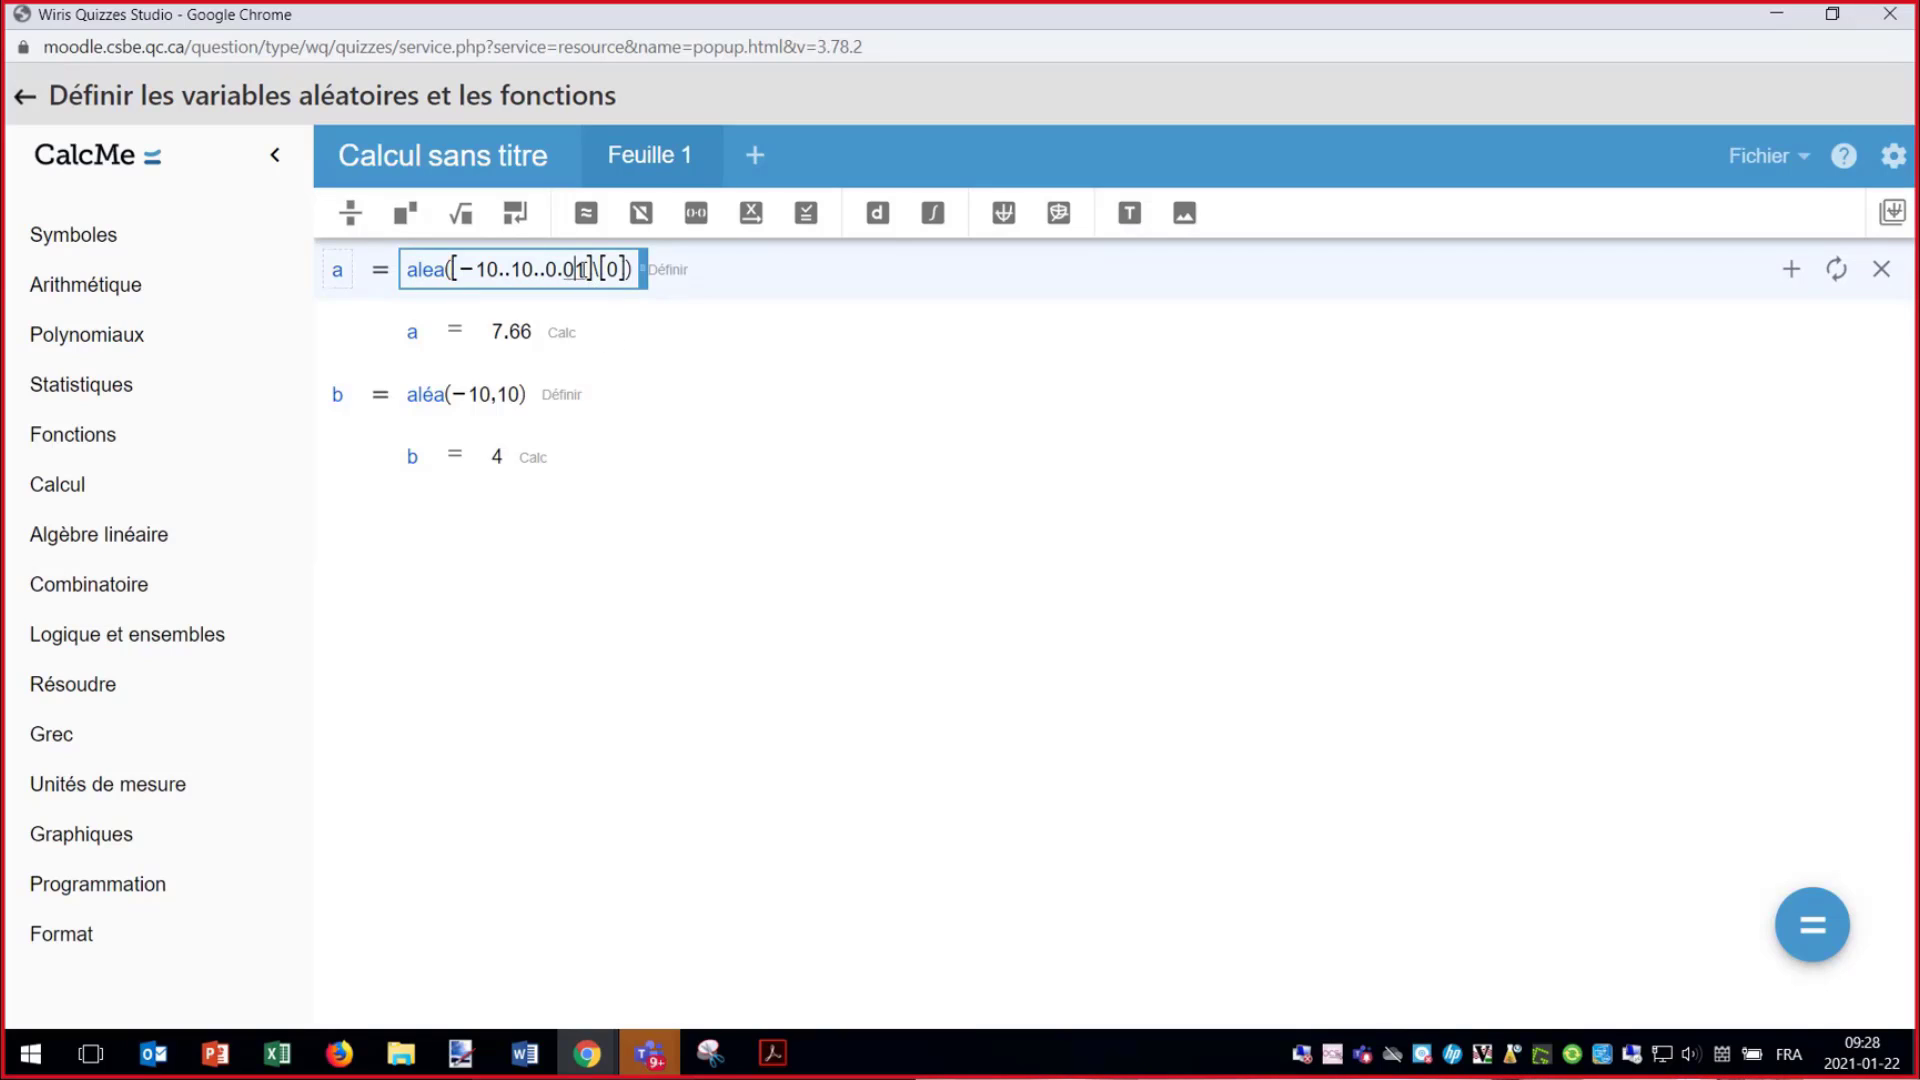
- Remove the decimal step from the definition of a, restoring the range to [-10..10]
{"action": "left_click", "coordinate": [585, 269]}
{"action": "key", "text": "BackSpace"}
{"action": "key", "text": "BackSpace"}
{"action": "key", "text": "BackSpace"}
{"action": "key", "text": "BackSpace"}
{"action": "key", "text": "BackSpace"}
{"action": "key", "text": "BackSpace"}
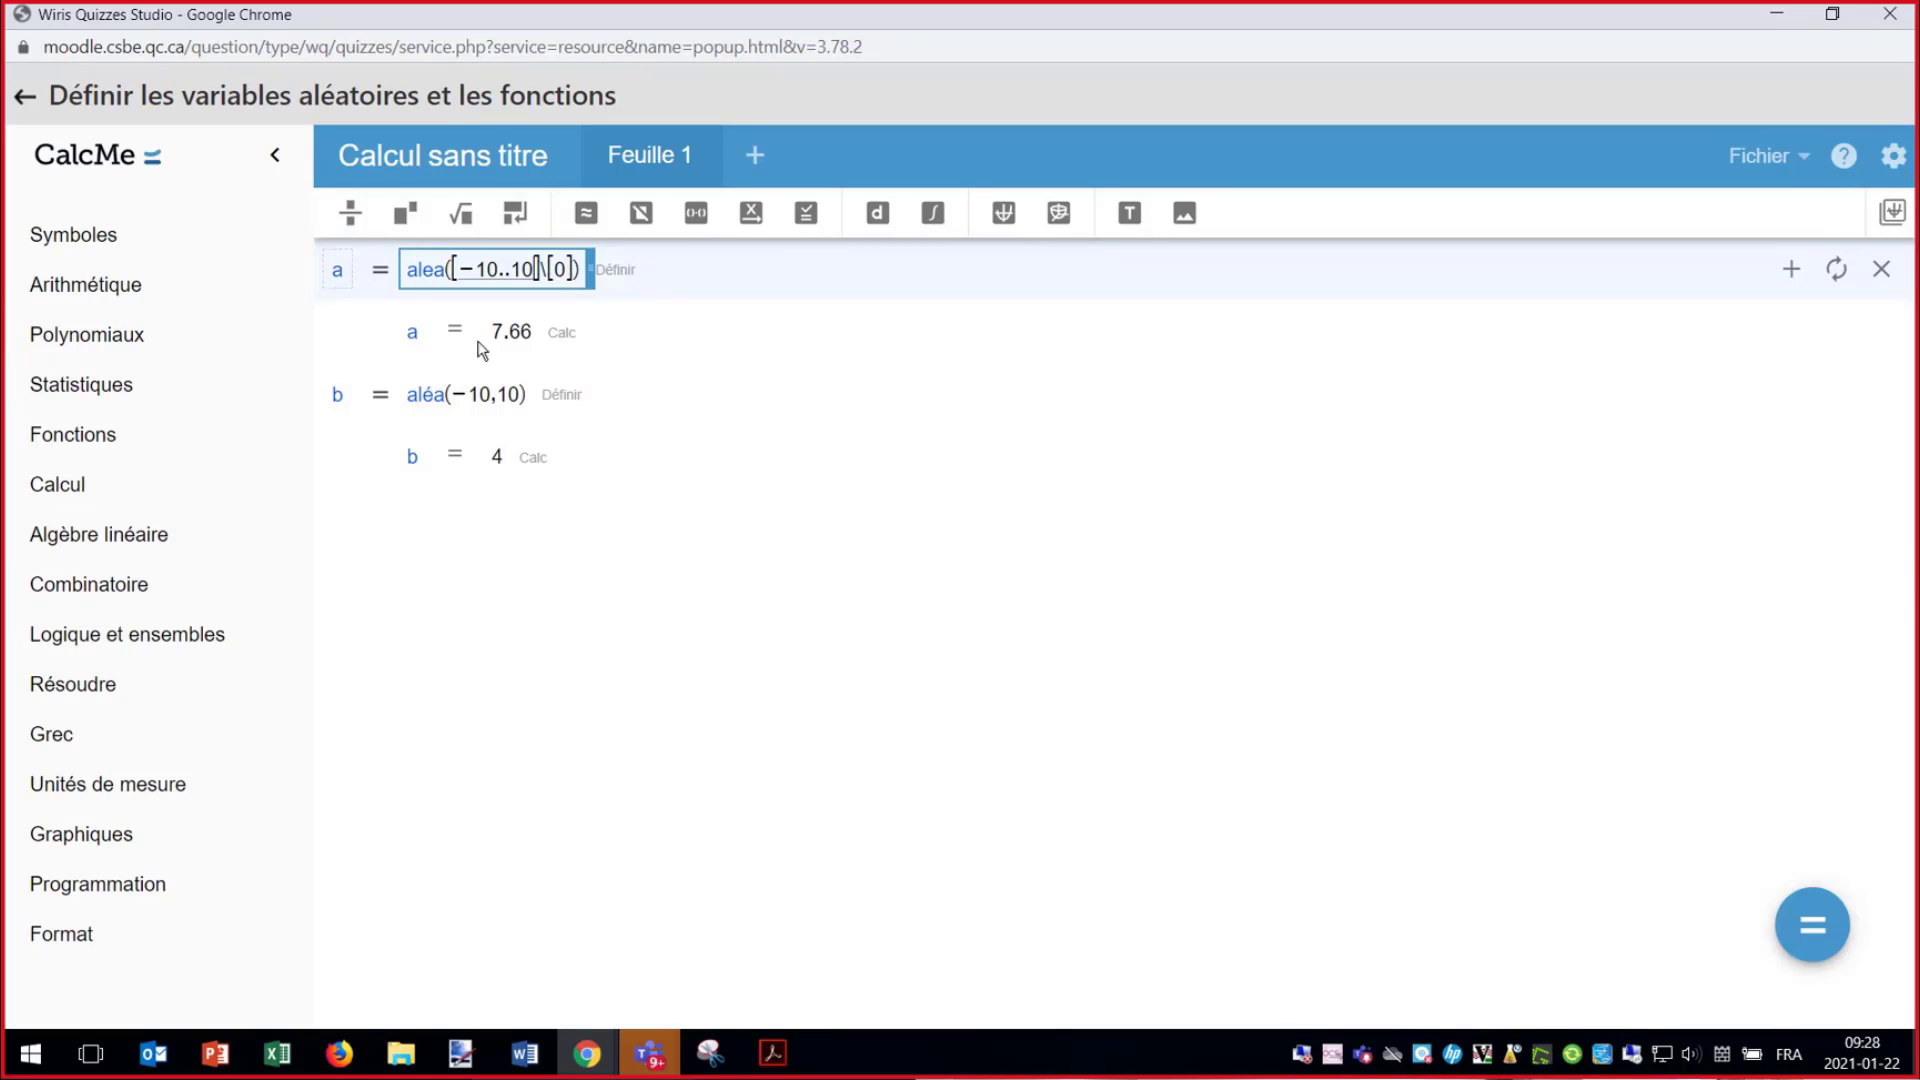
- Consult the question plan in Acrobat Reader, extend the excluded values of a to [0,1] in CalcMe, and recalculate the sheet
{"action": "left_click", "coordinate": [778, 1058]}
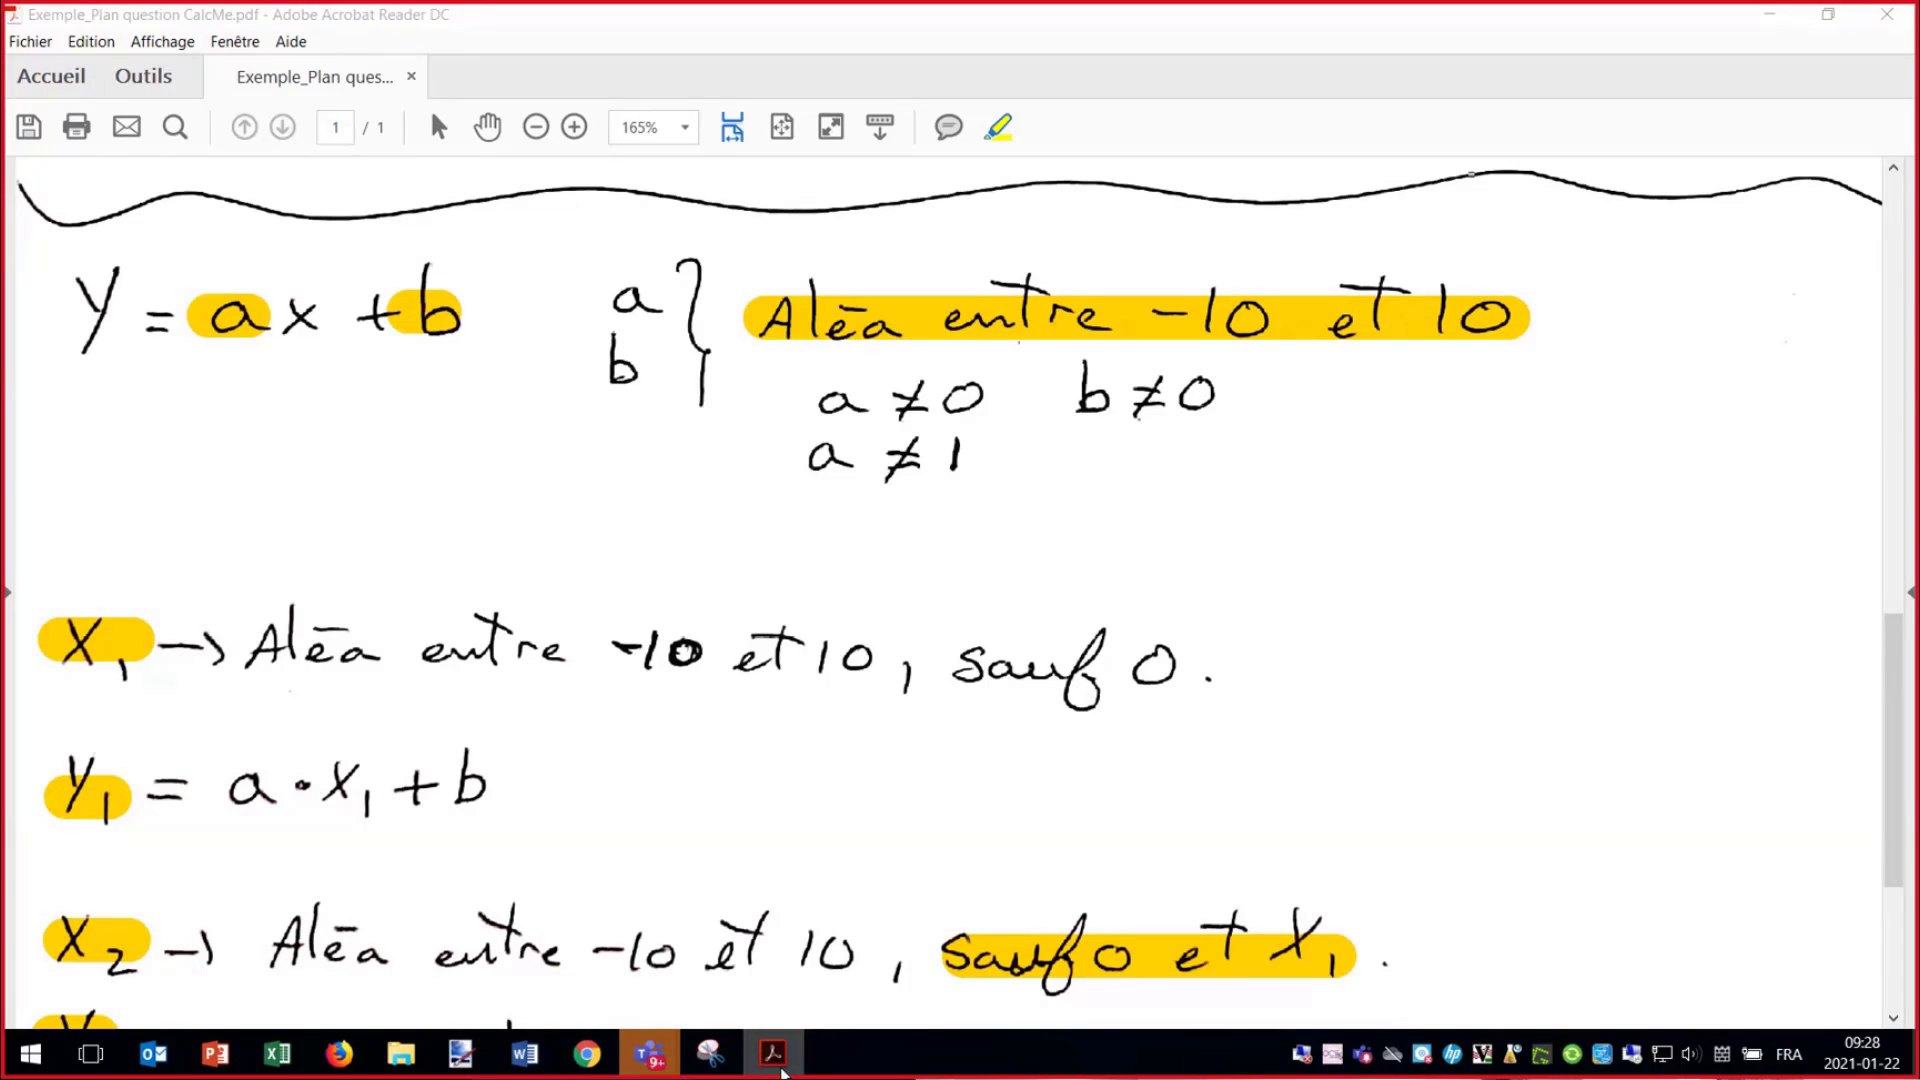
{"action": "left_click", "coordinate": [775, 1052]}
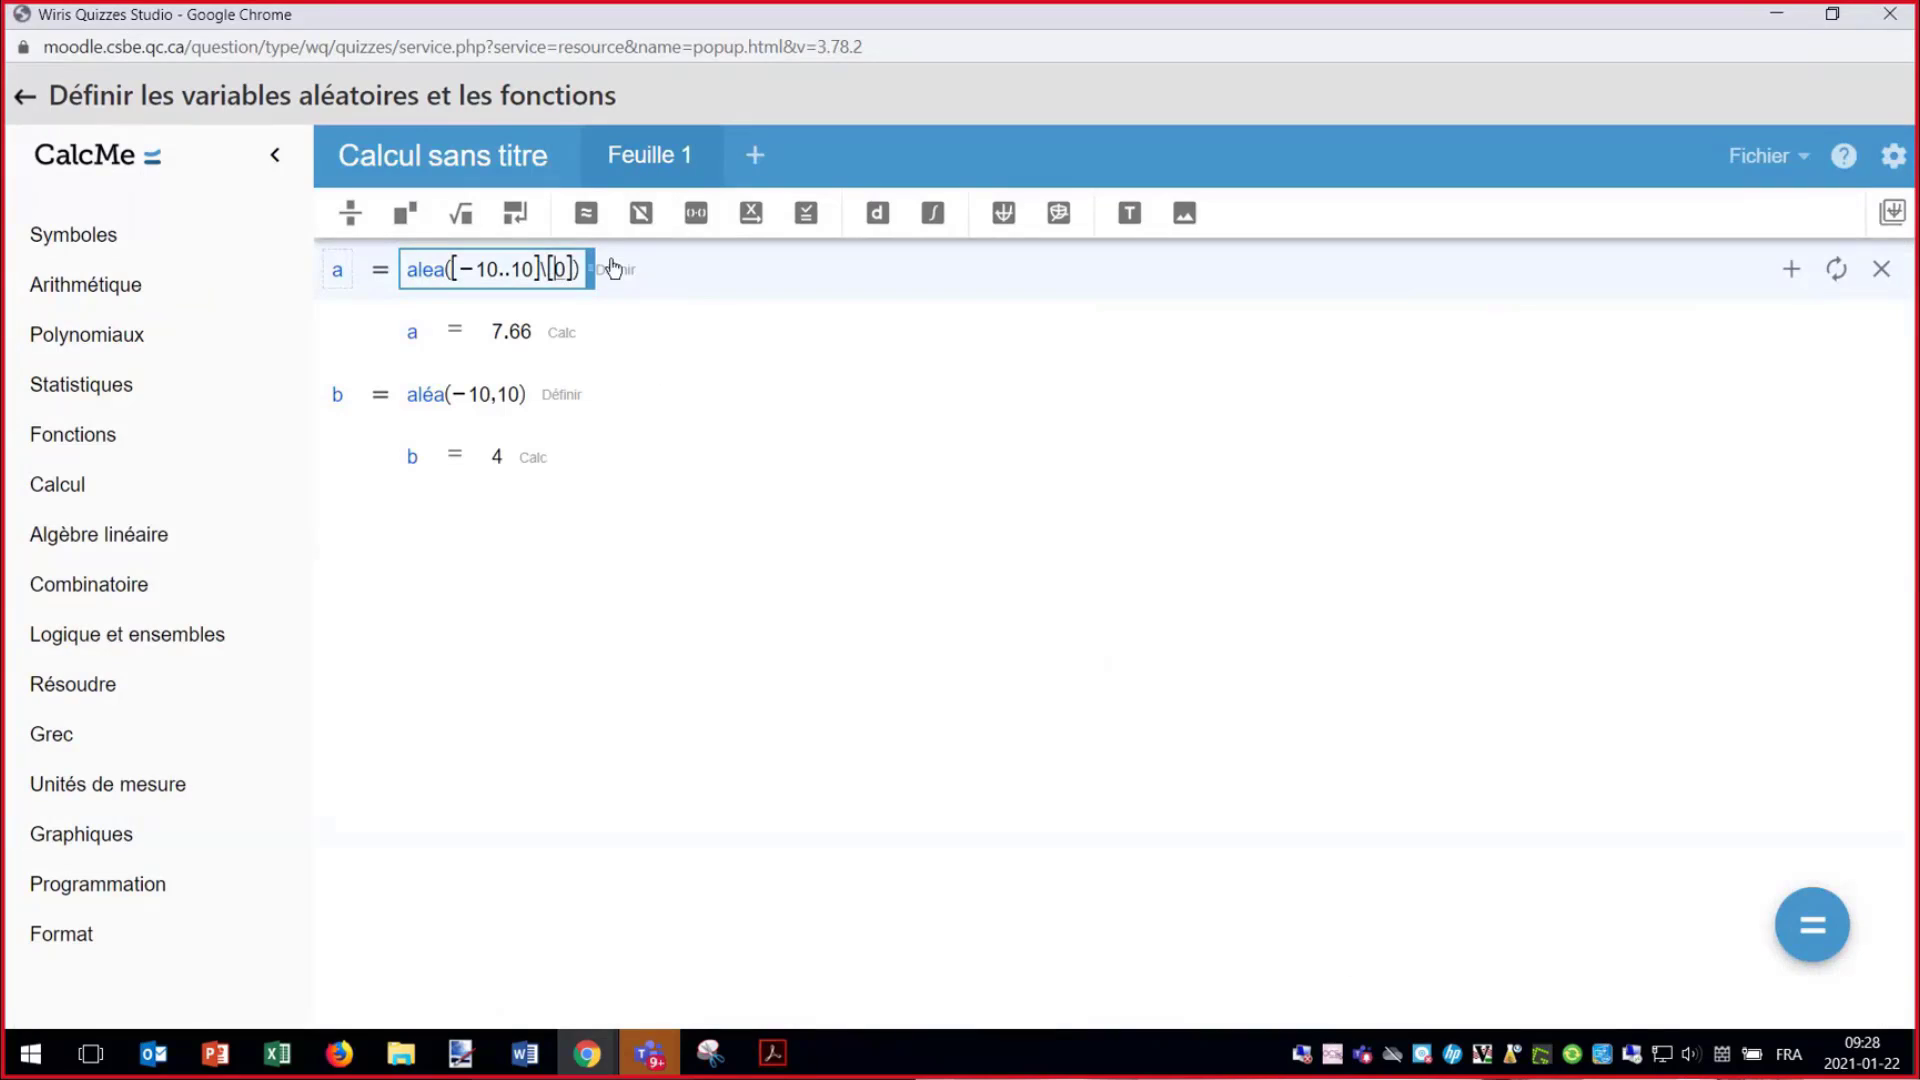
{"action": "type", "text": ",1"}
{"action": "left_click", "coordinate": [1809, 930]}
{"action": "left_click", "coordinate": [1810, 930]}
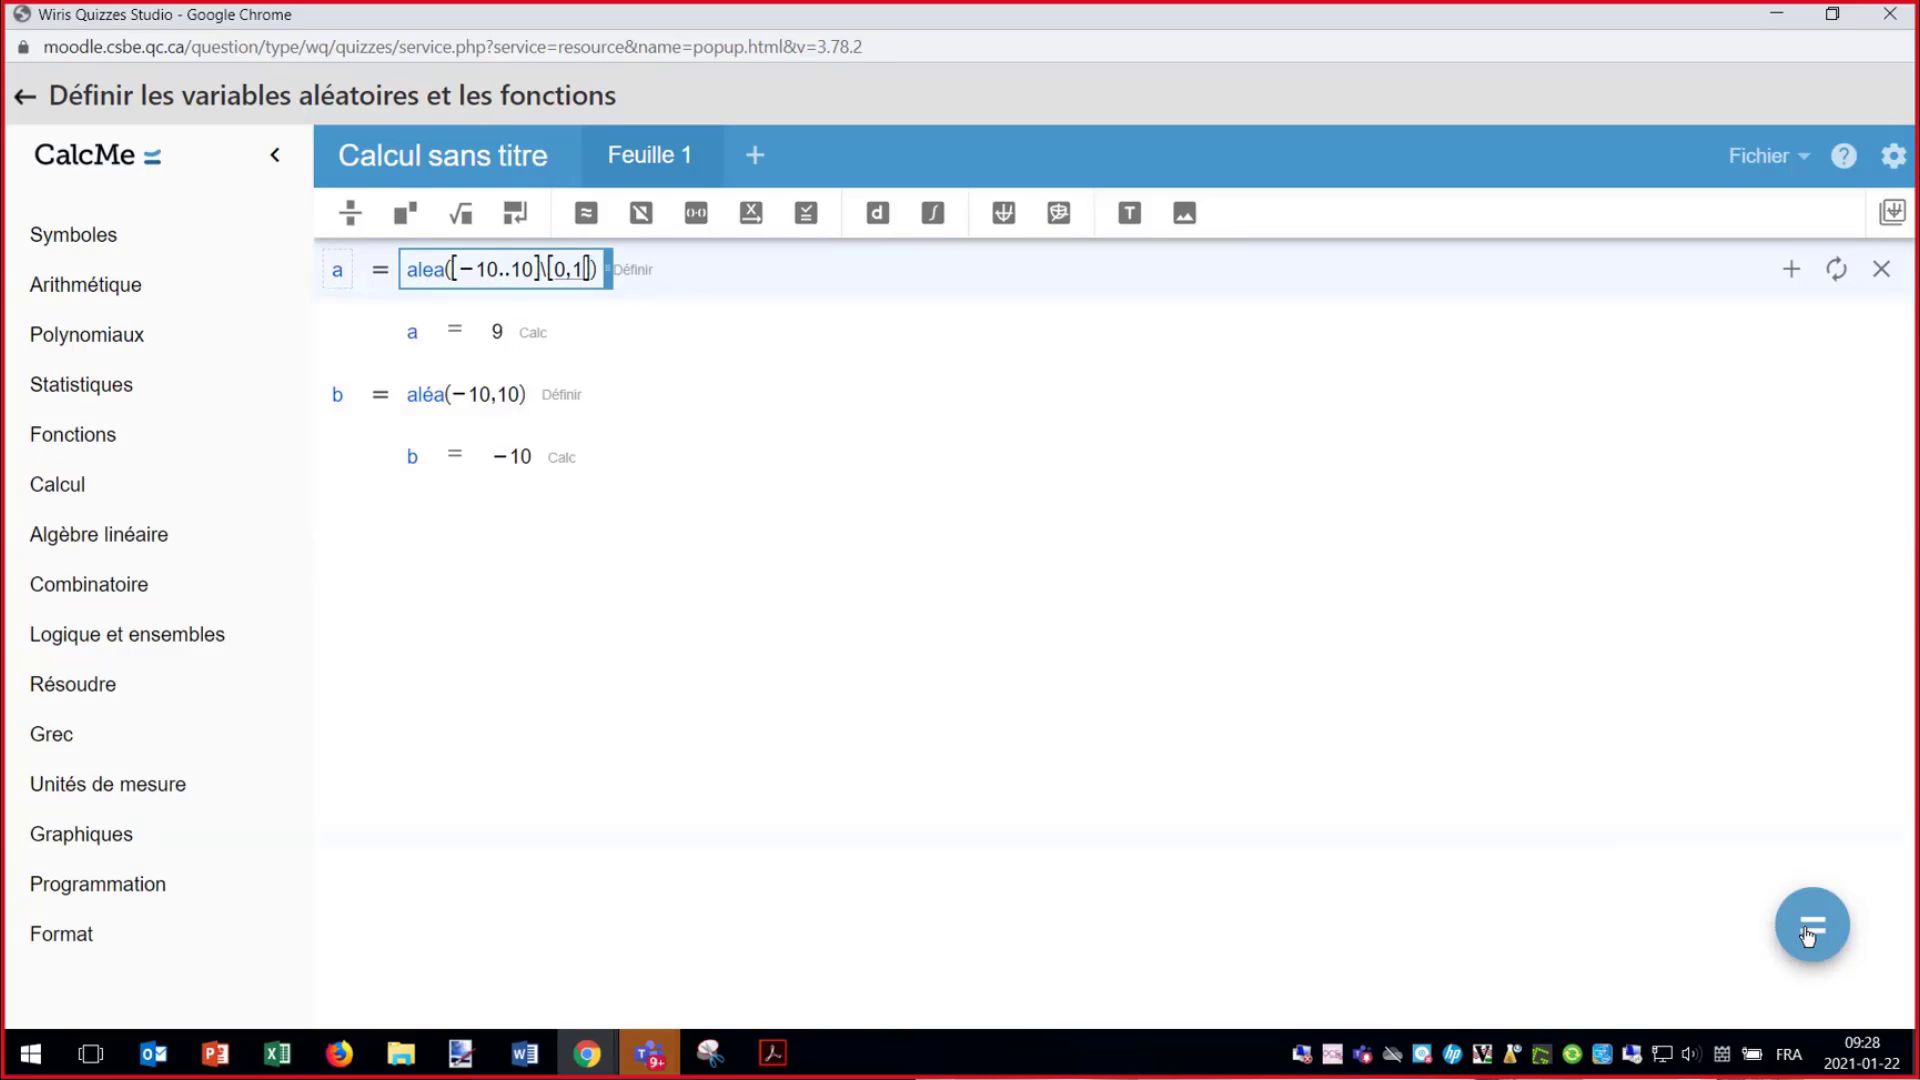
{"action": "left_click", "coordinate": [1810, 930]}
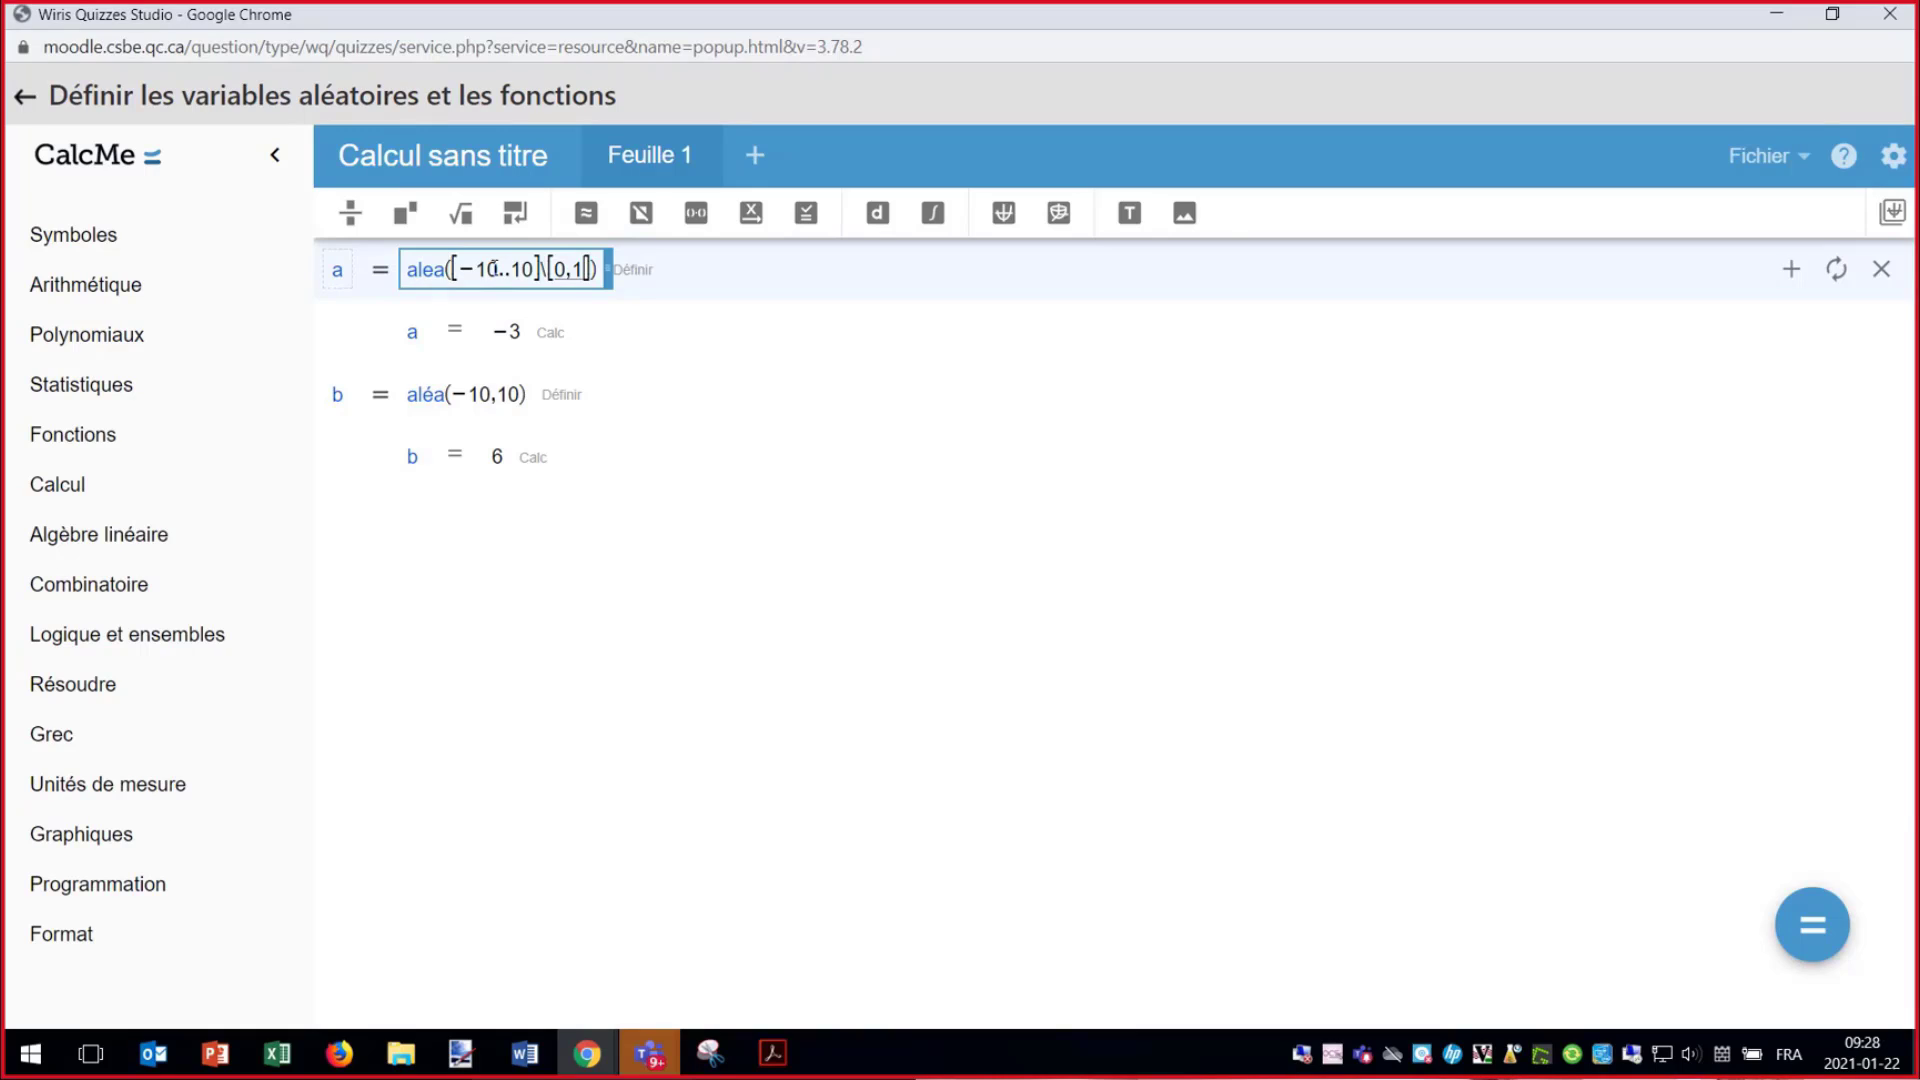
{"action": "double_click", "coordinate": [494, 268]}
{"action": "left_click", "coordinate": [505, 397]}
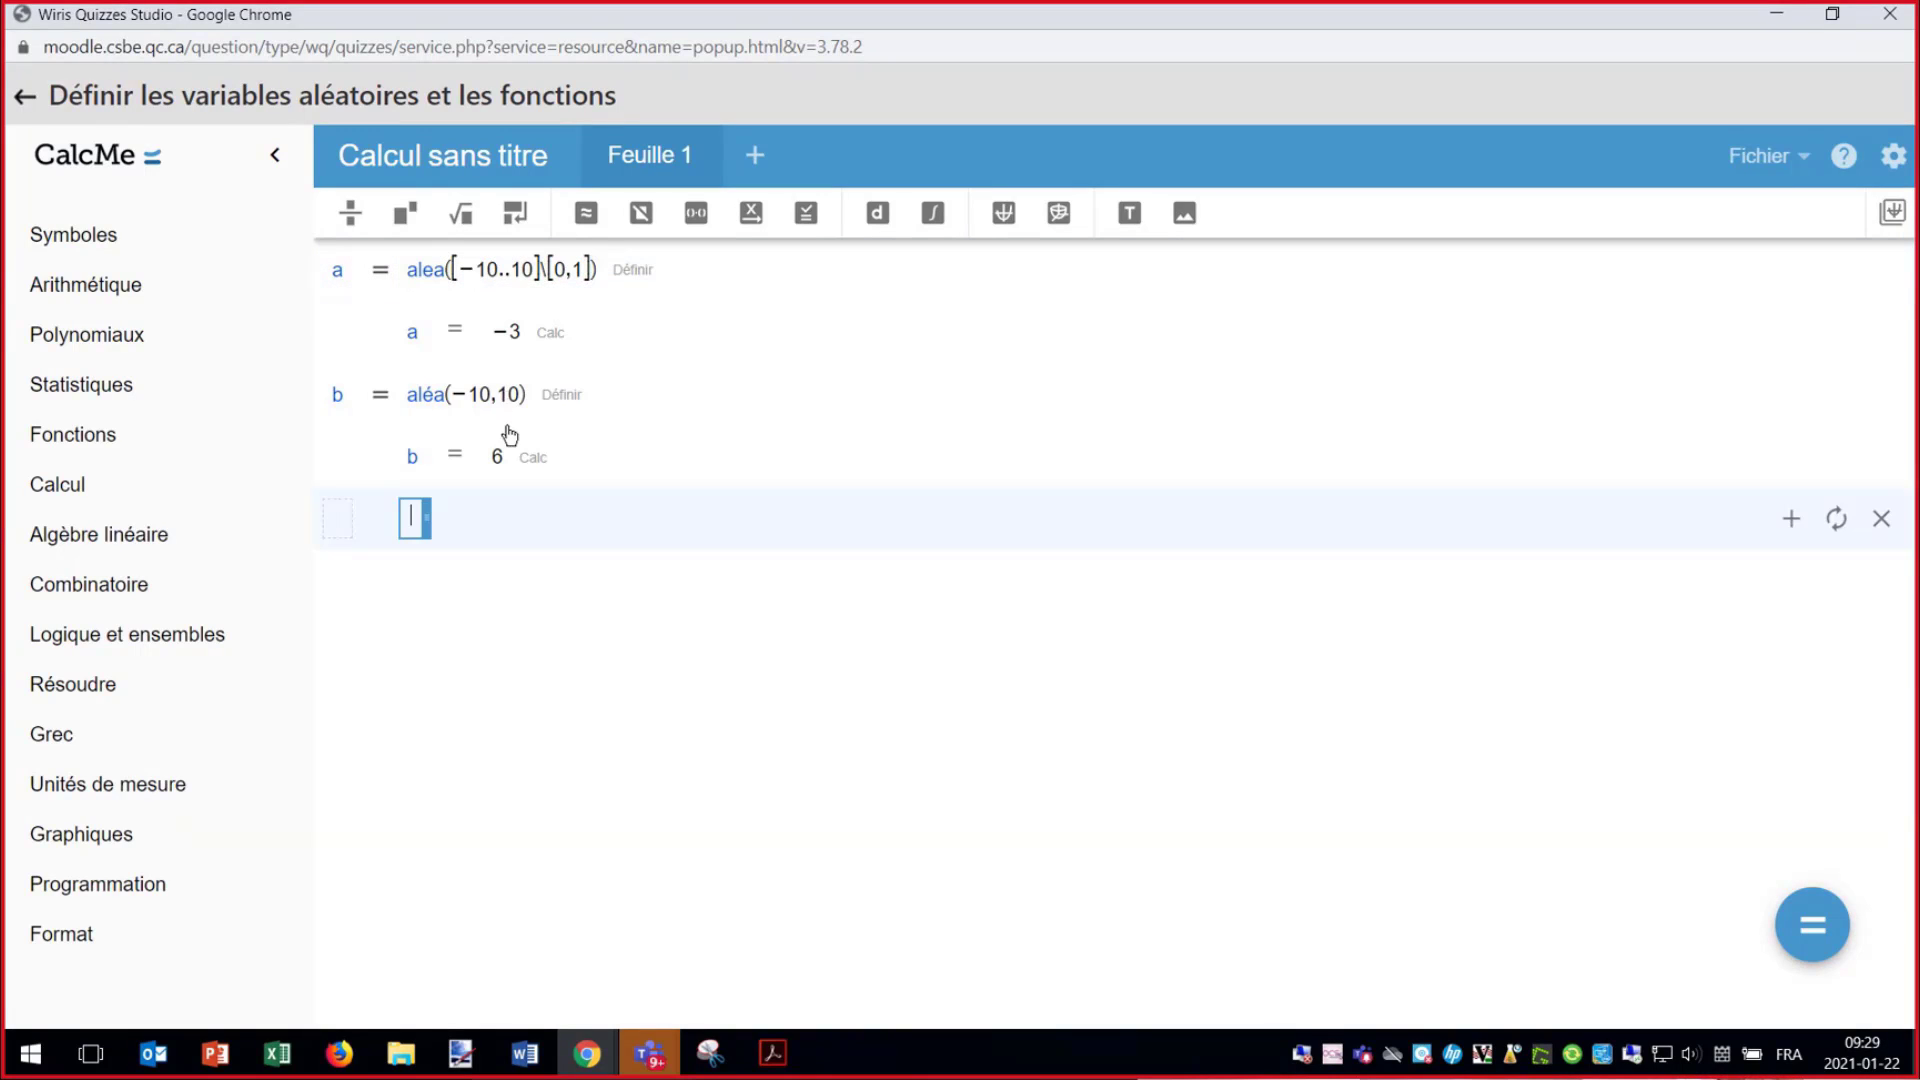
{"action": "left_click", "coordinate": [573, 271]}
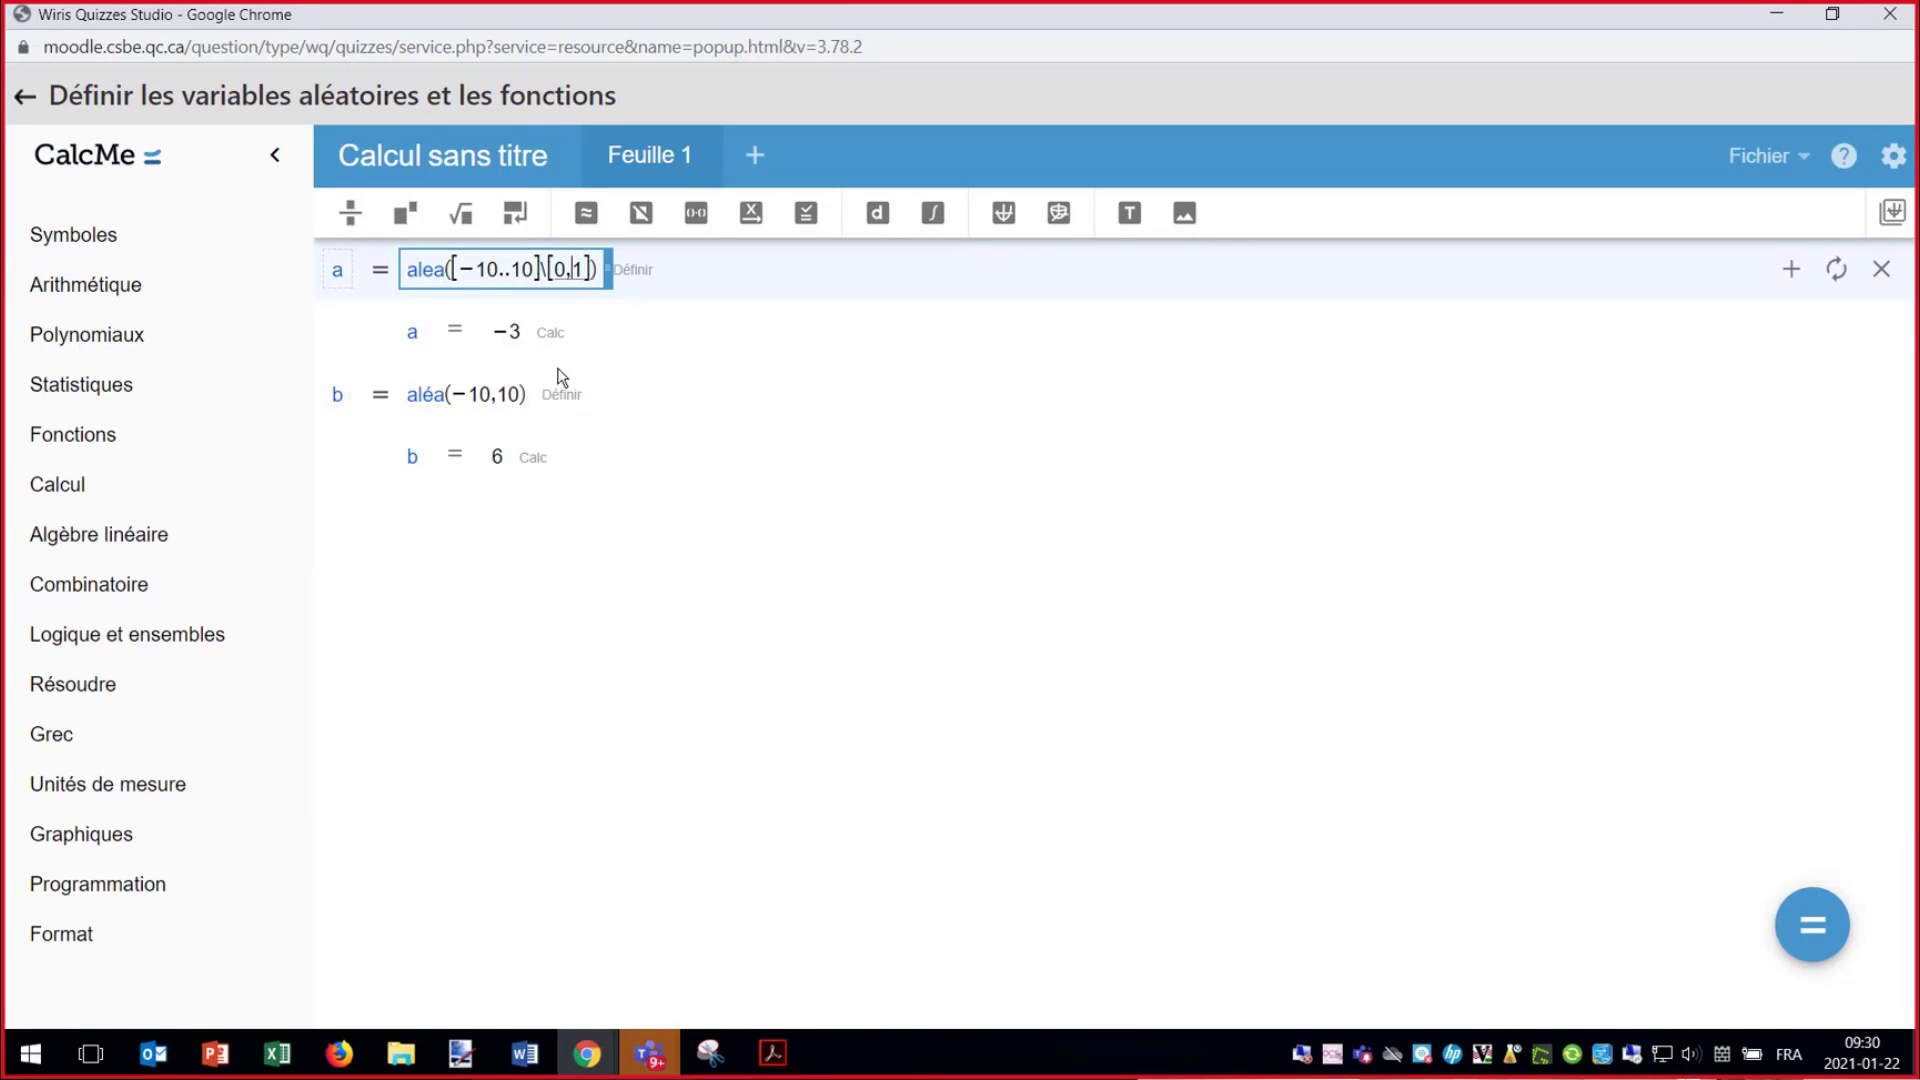
- Replace the definition of b with a copy of a's expression, excluding only 0: alea([-10..10]\[0])
{"action": "triple_click", "coordinate": [516, 273]}
{"action": "key", "text": "ctrl+c"}
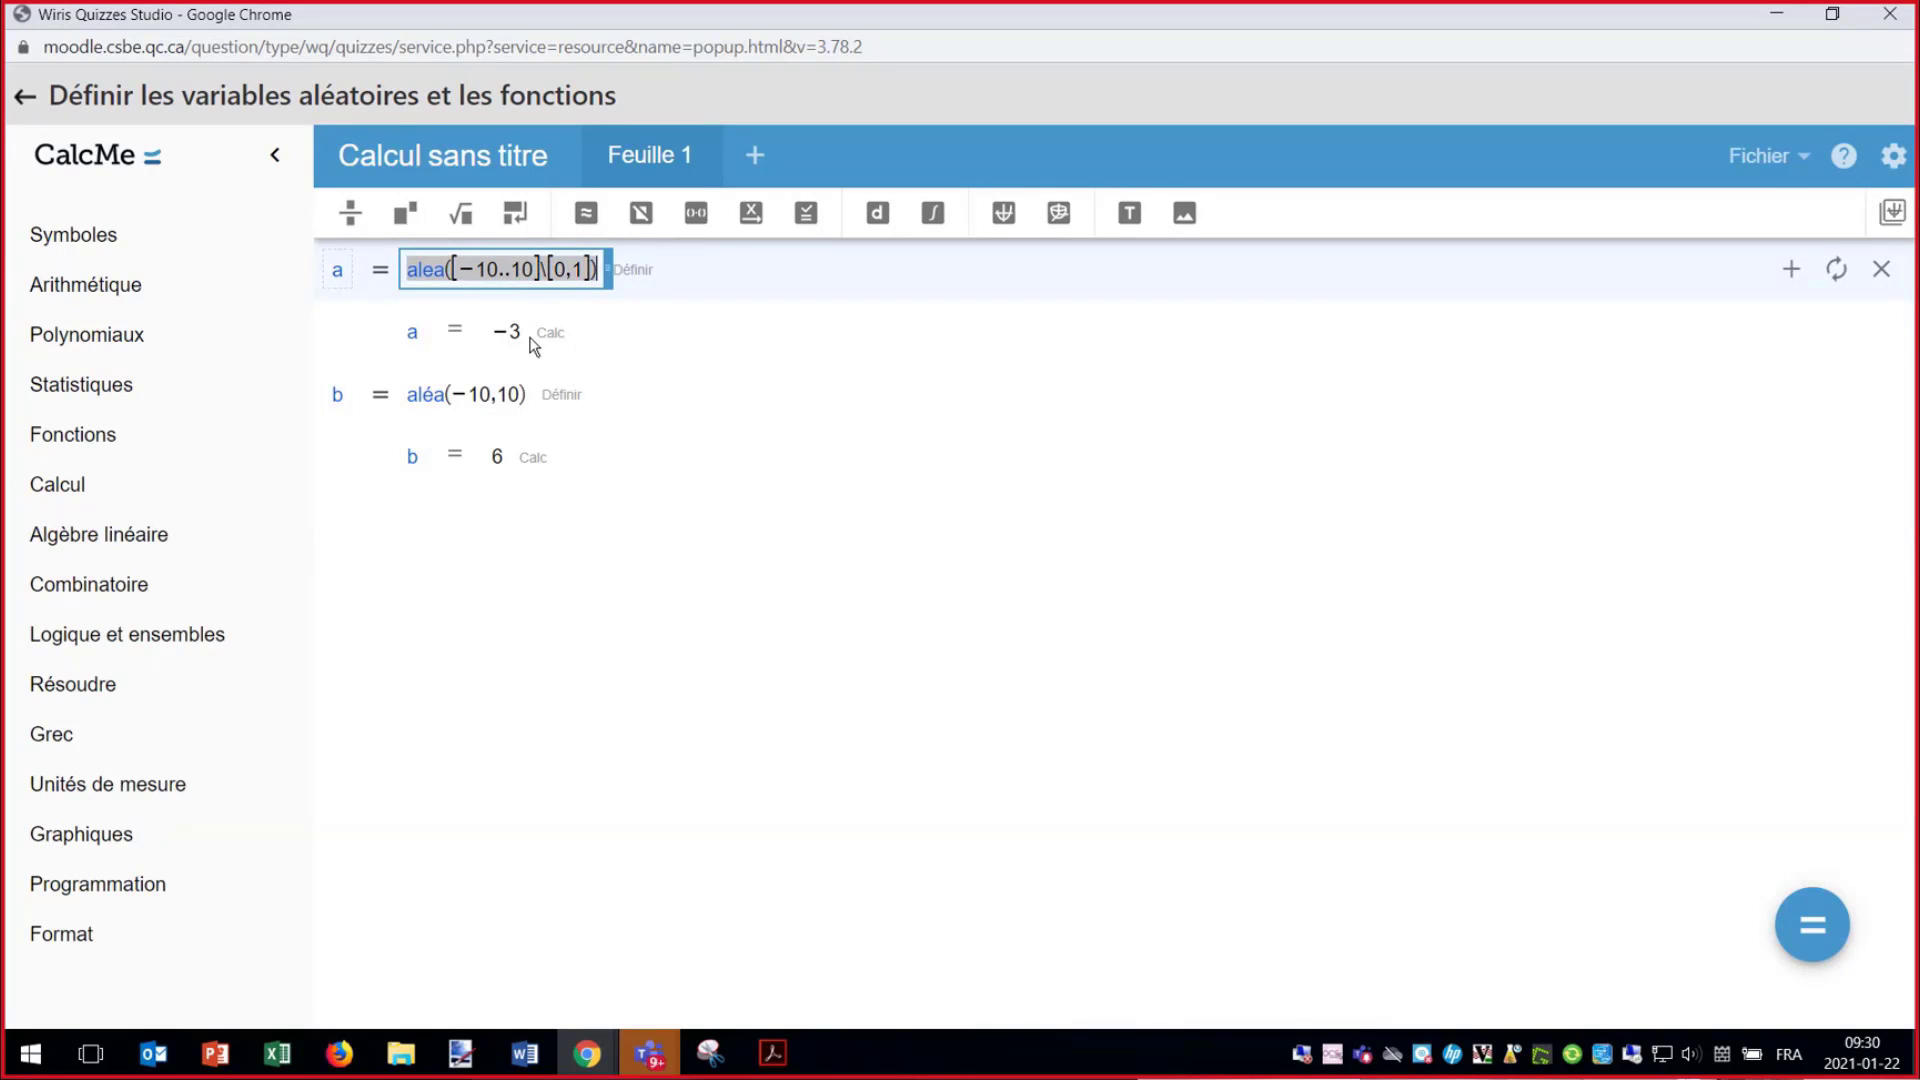
{"action": "triple_click", "coordinate": [465, 397]}
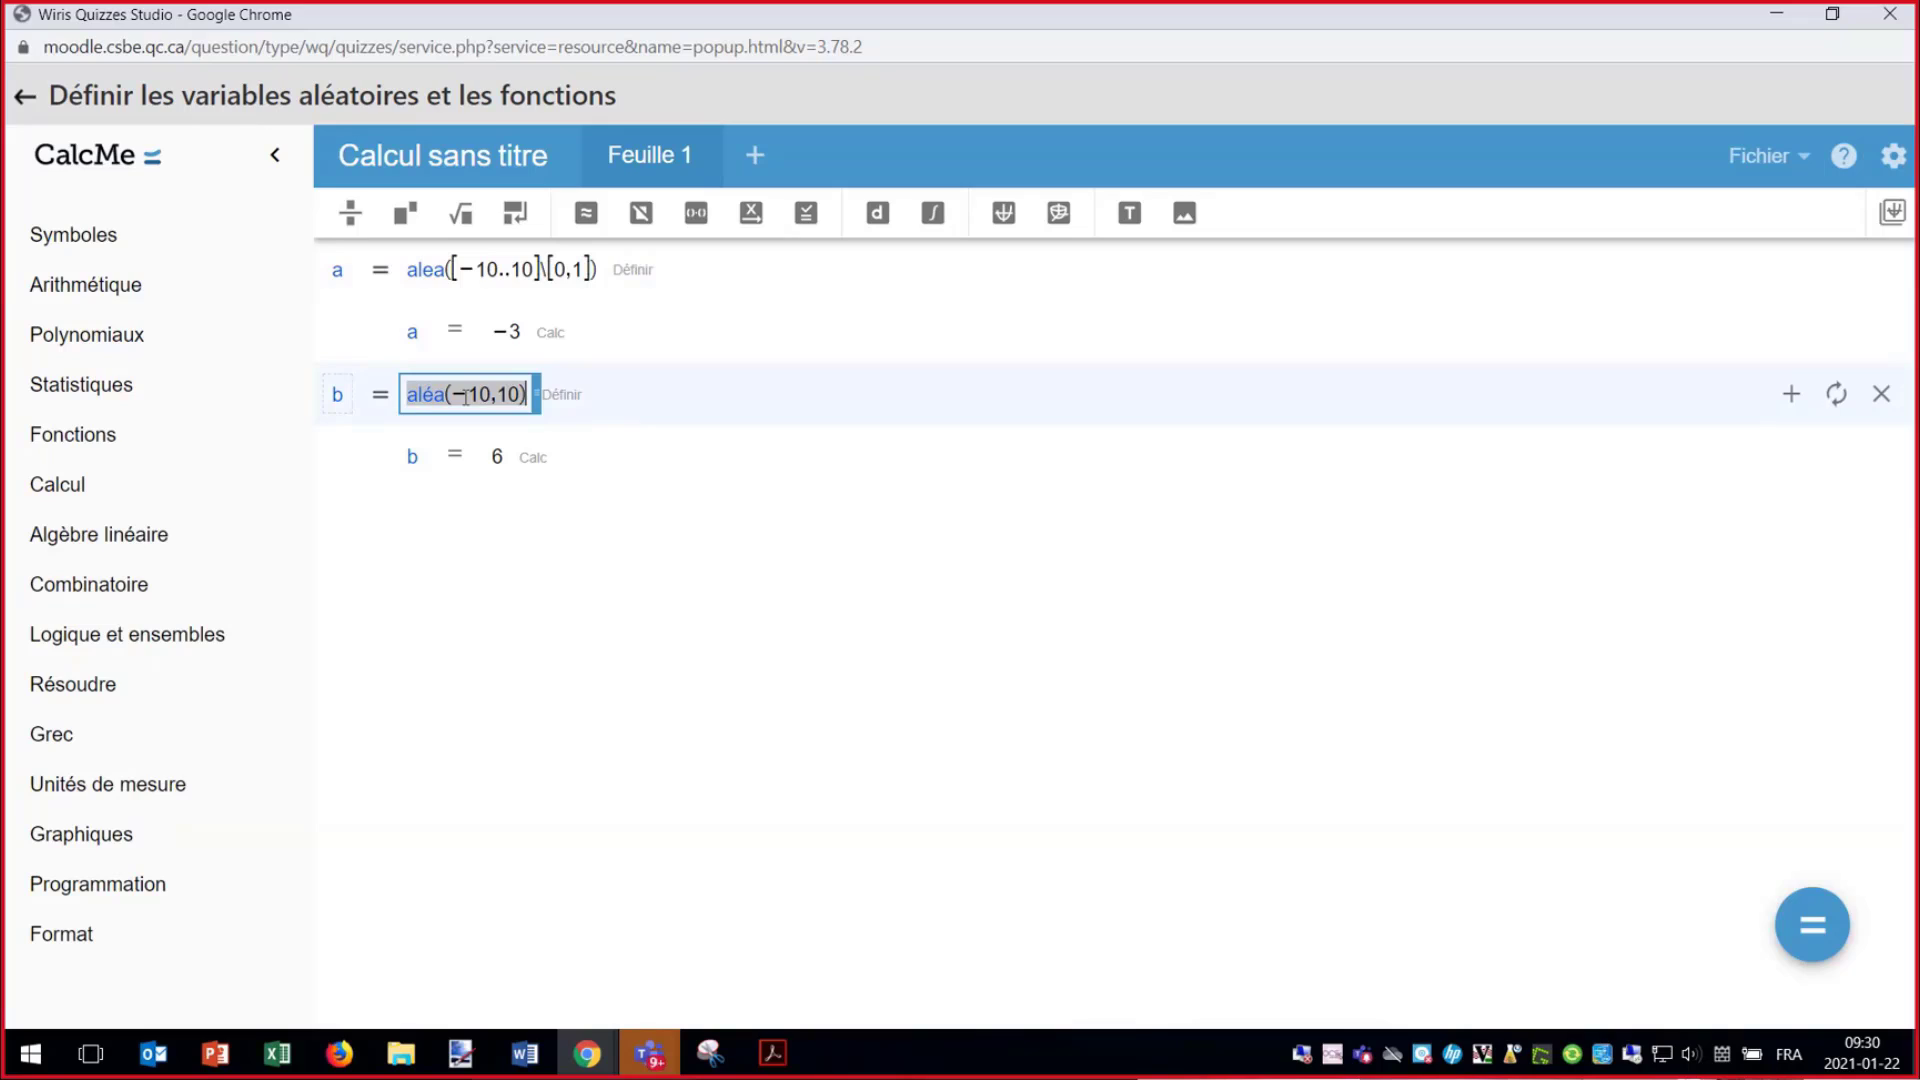
{"action": "key", "text": "ctrl+v"}
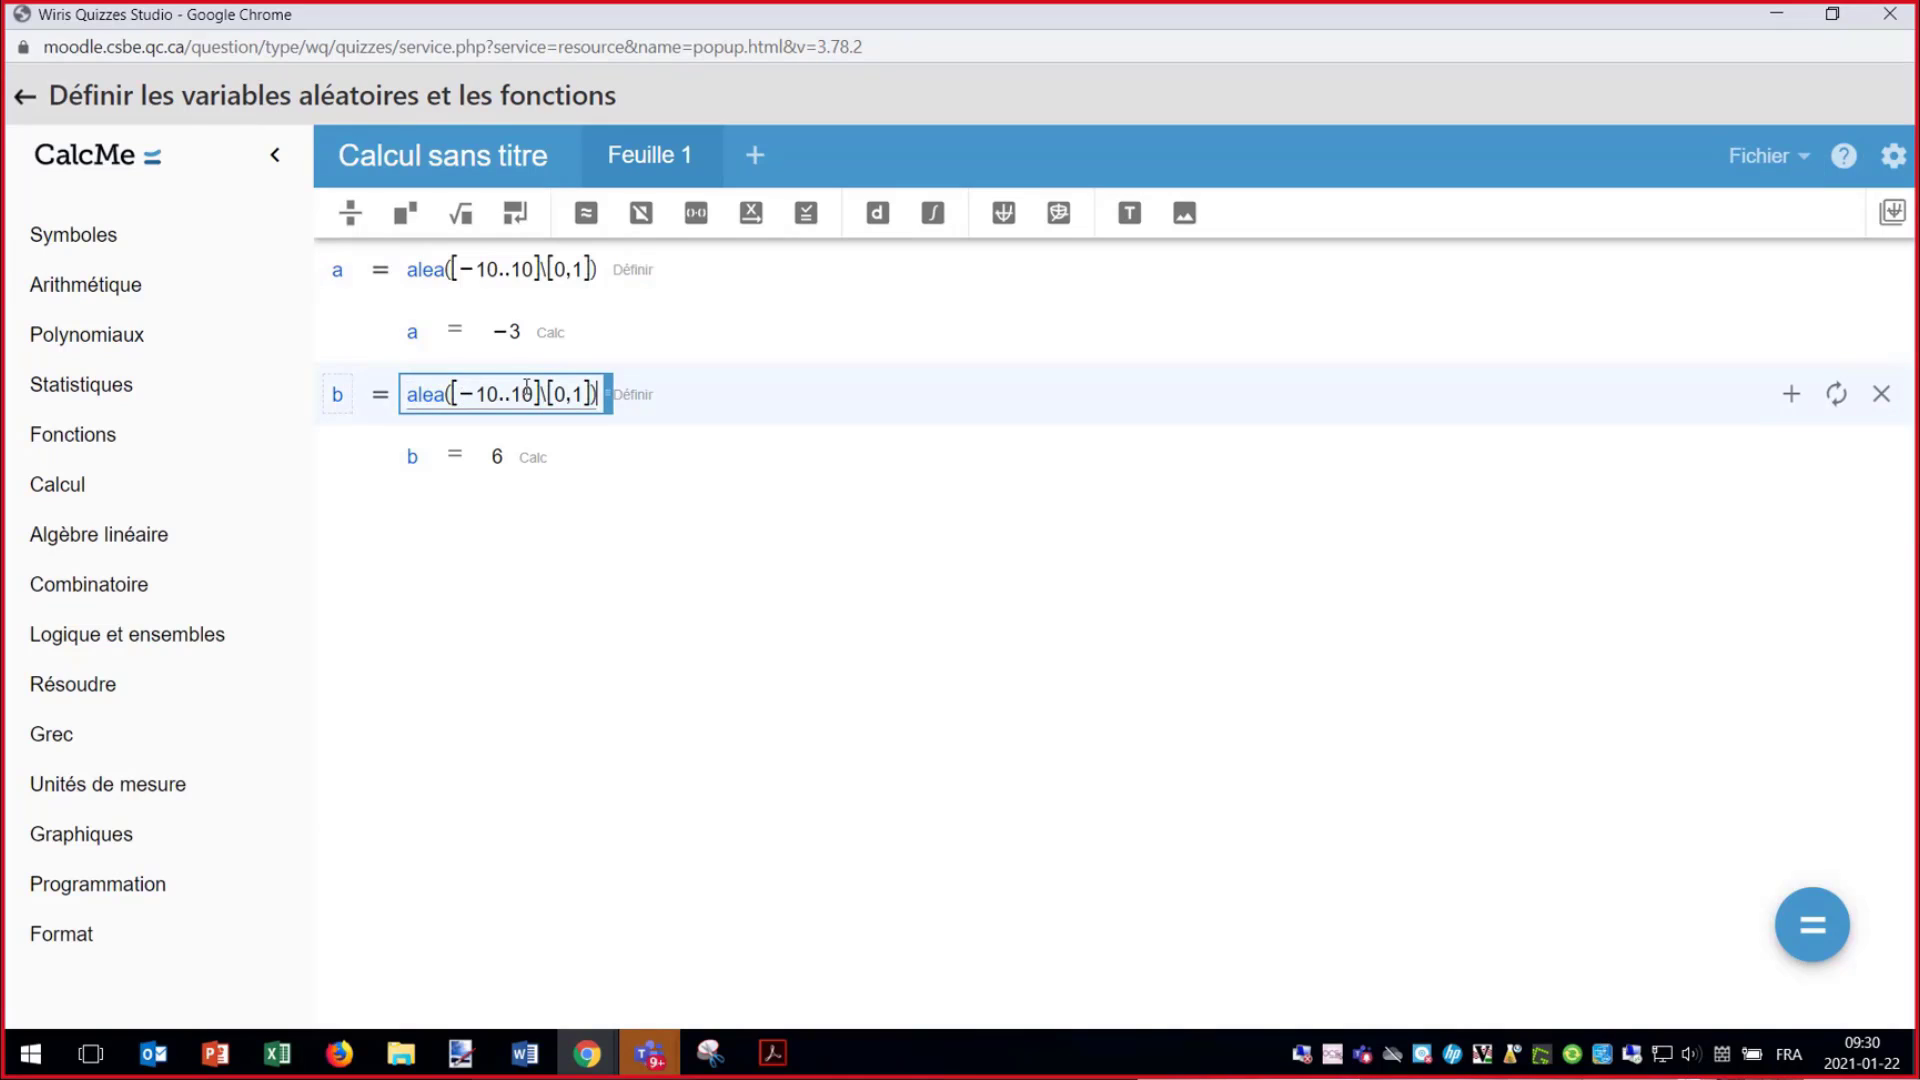
{"action": "left_click", "coordinate": [580, 392]}
{"action": "key", "text": "Delete"}
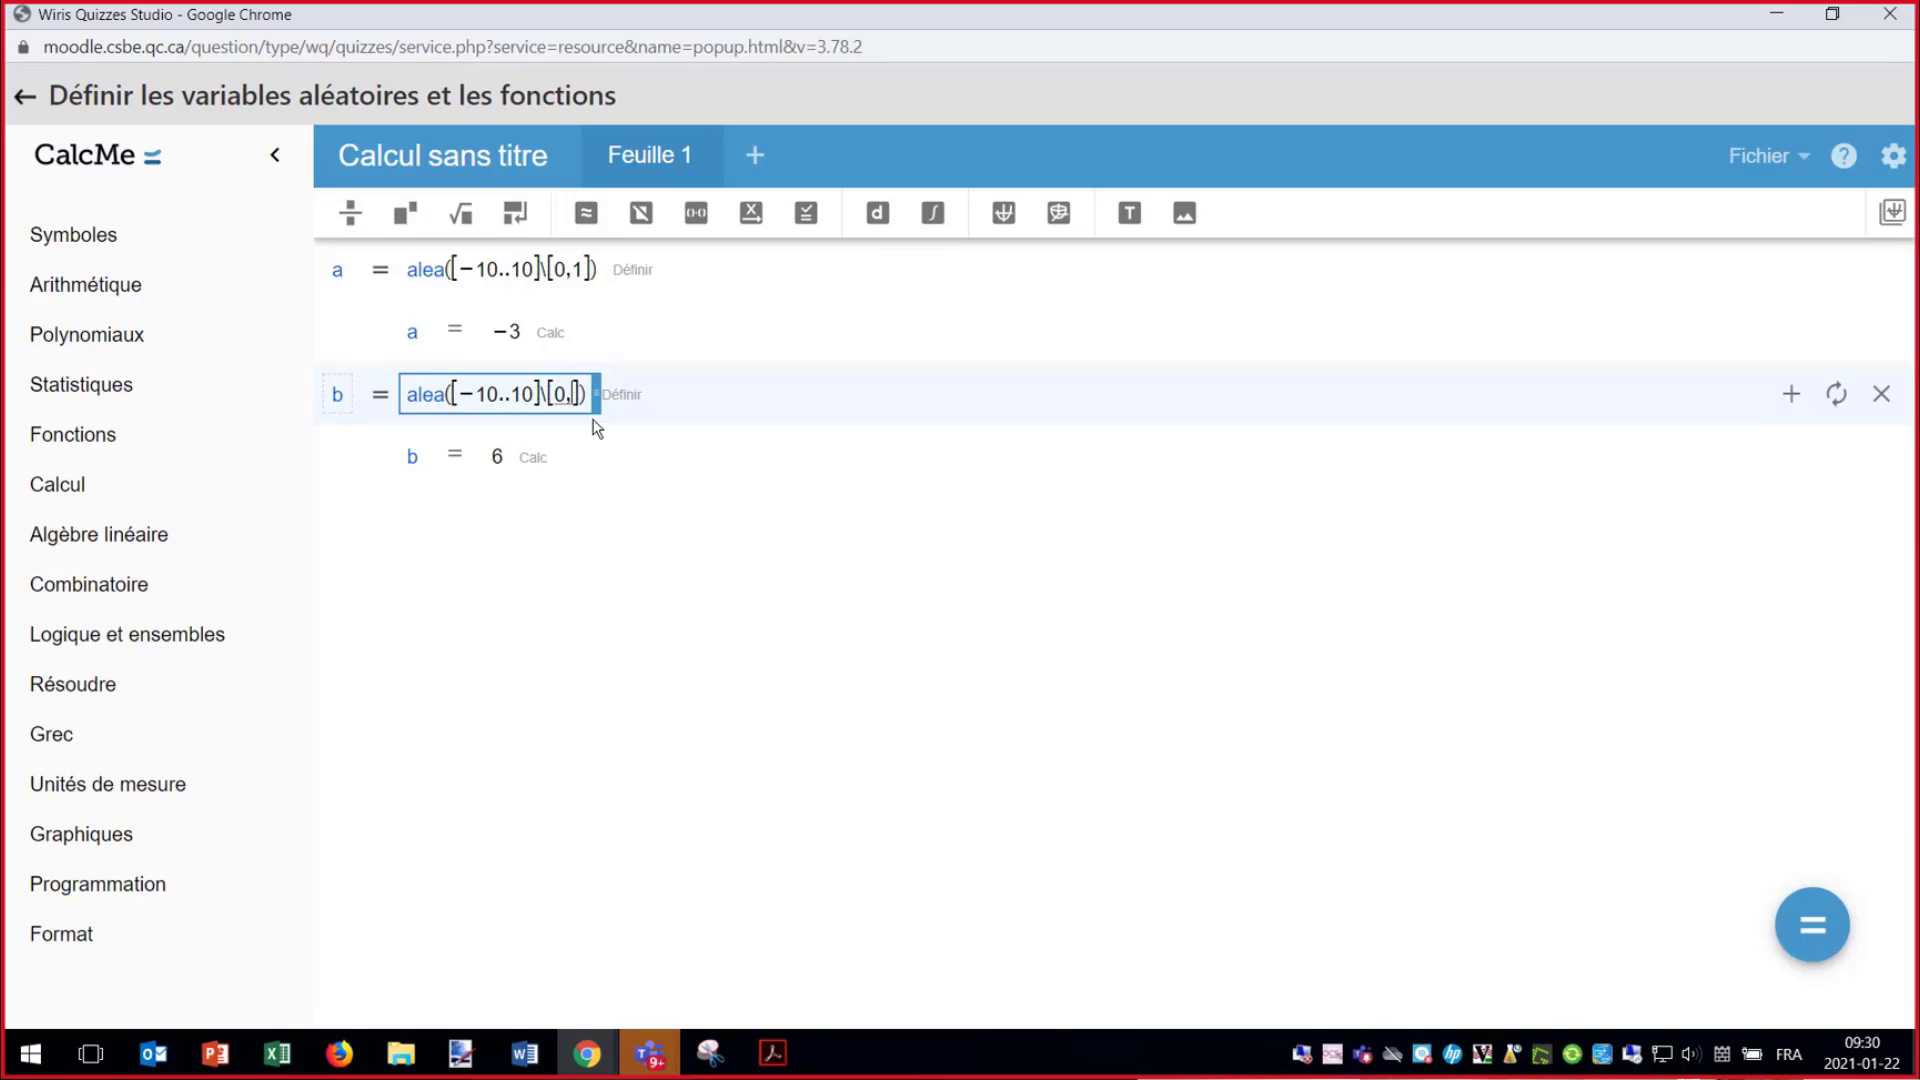
{"action": "key", "text": "BackSpace"}
- Define x1 on a new line as alea([-10..10]\[0]), reusing the expression of a without the excluded 1
{"action": "key", "text": "Return"}
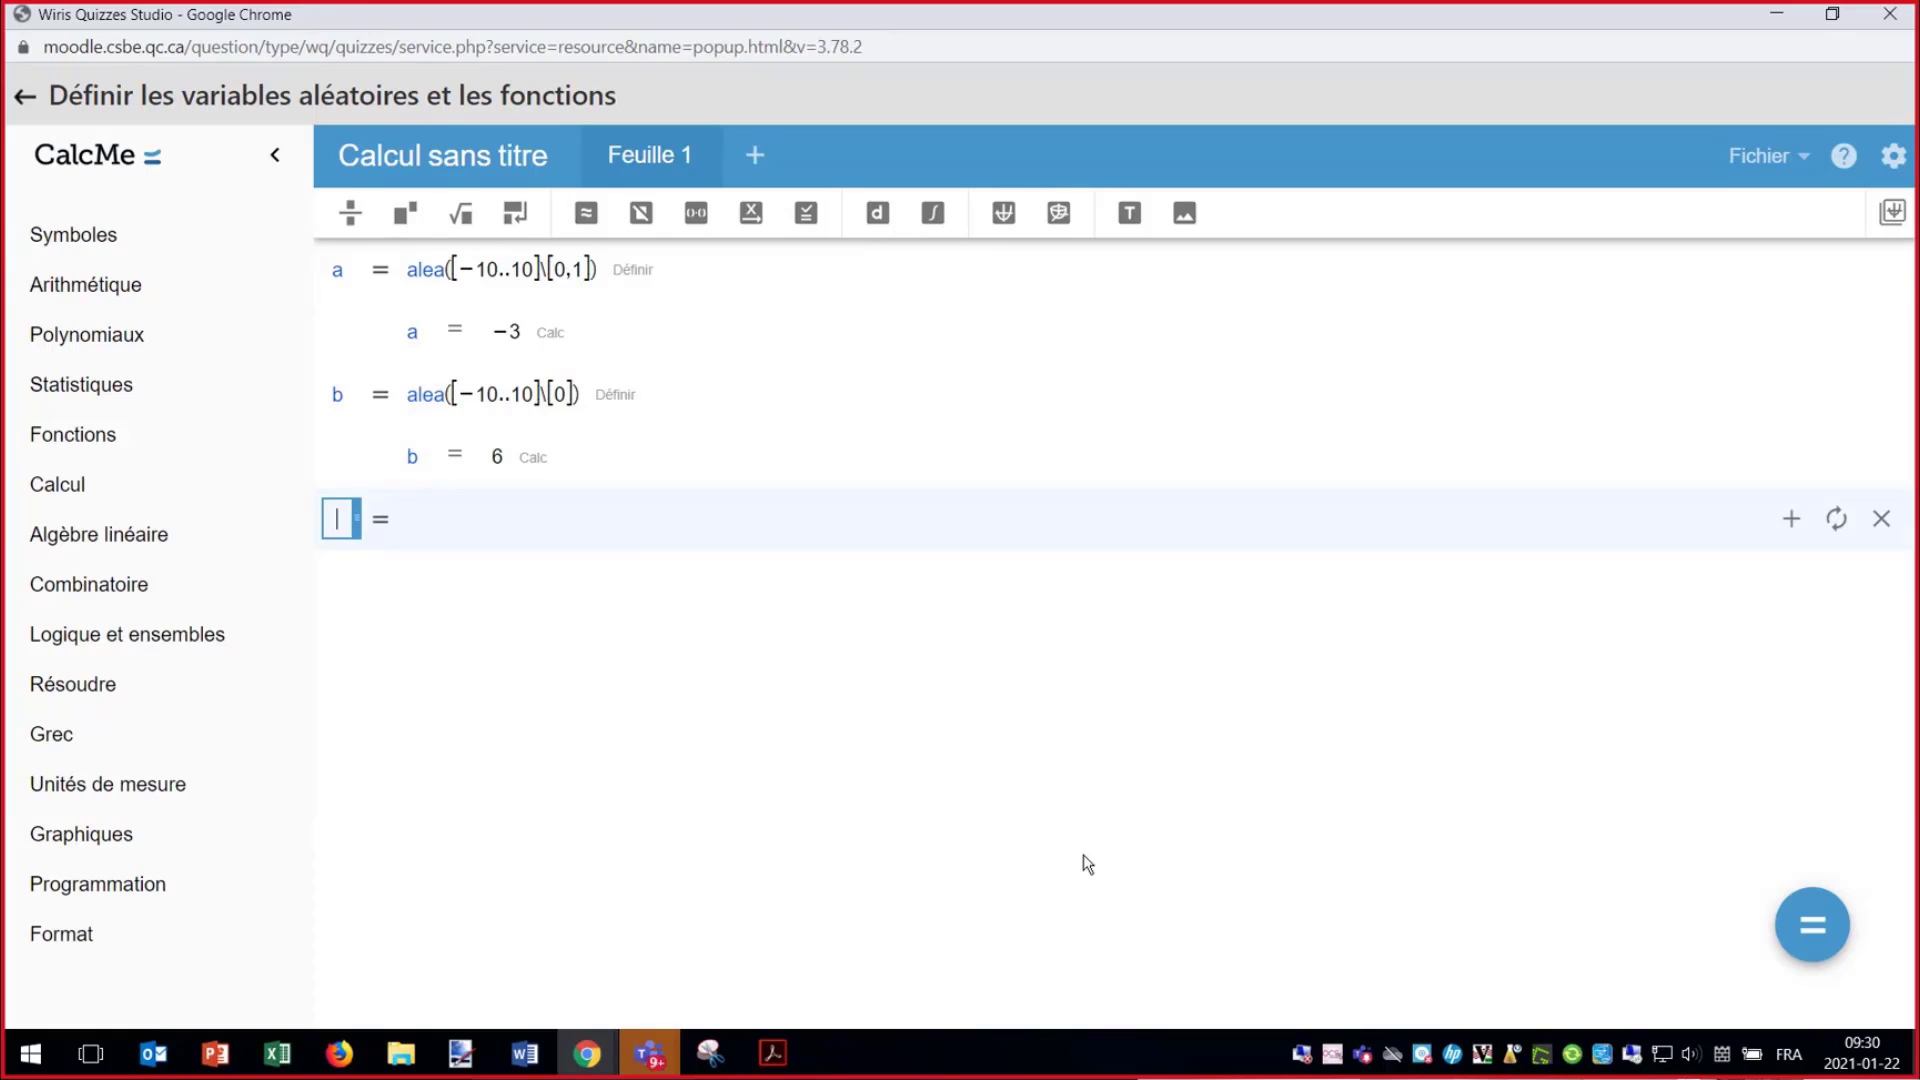
{"action": "type", "text": "x1"}
{"action": "left_click", "coordinate": [420, 518]}
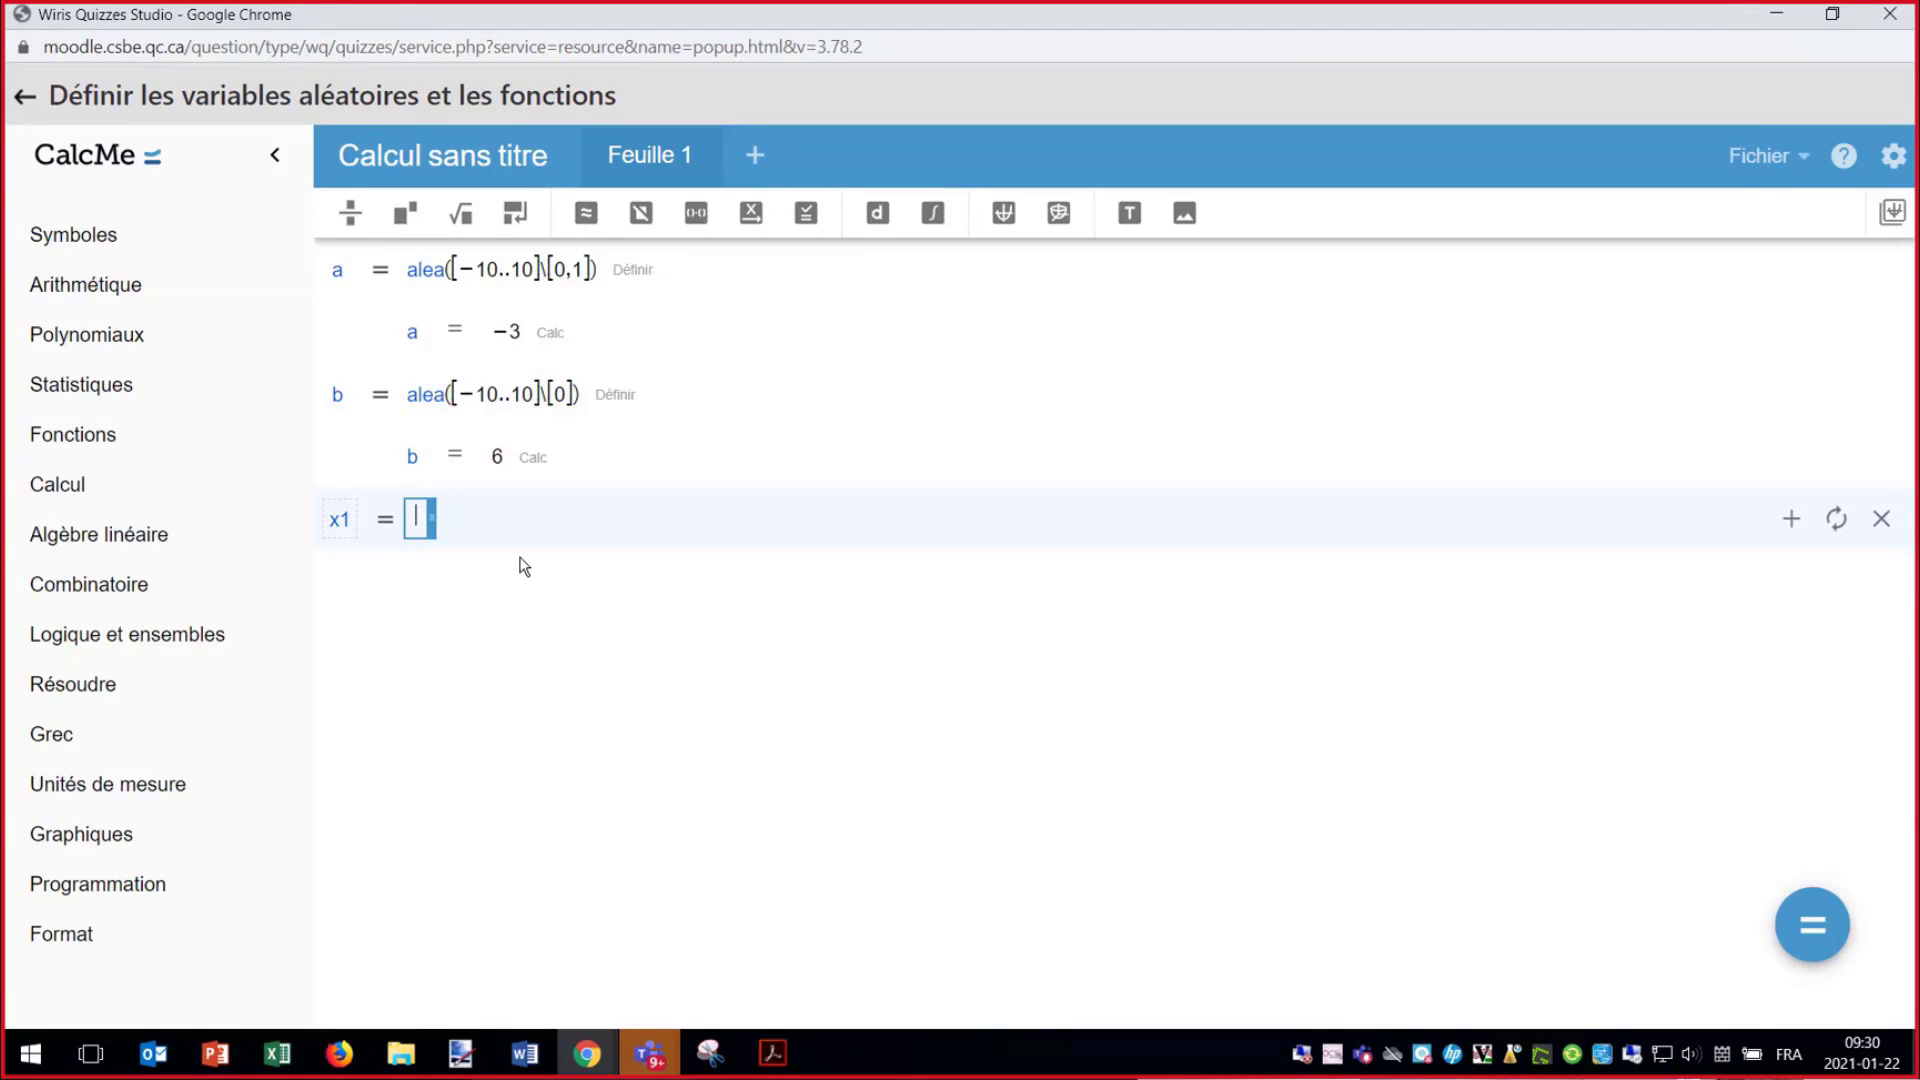
{"action": "type", "text": "alea([-10..10]\\[0,1])"}
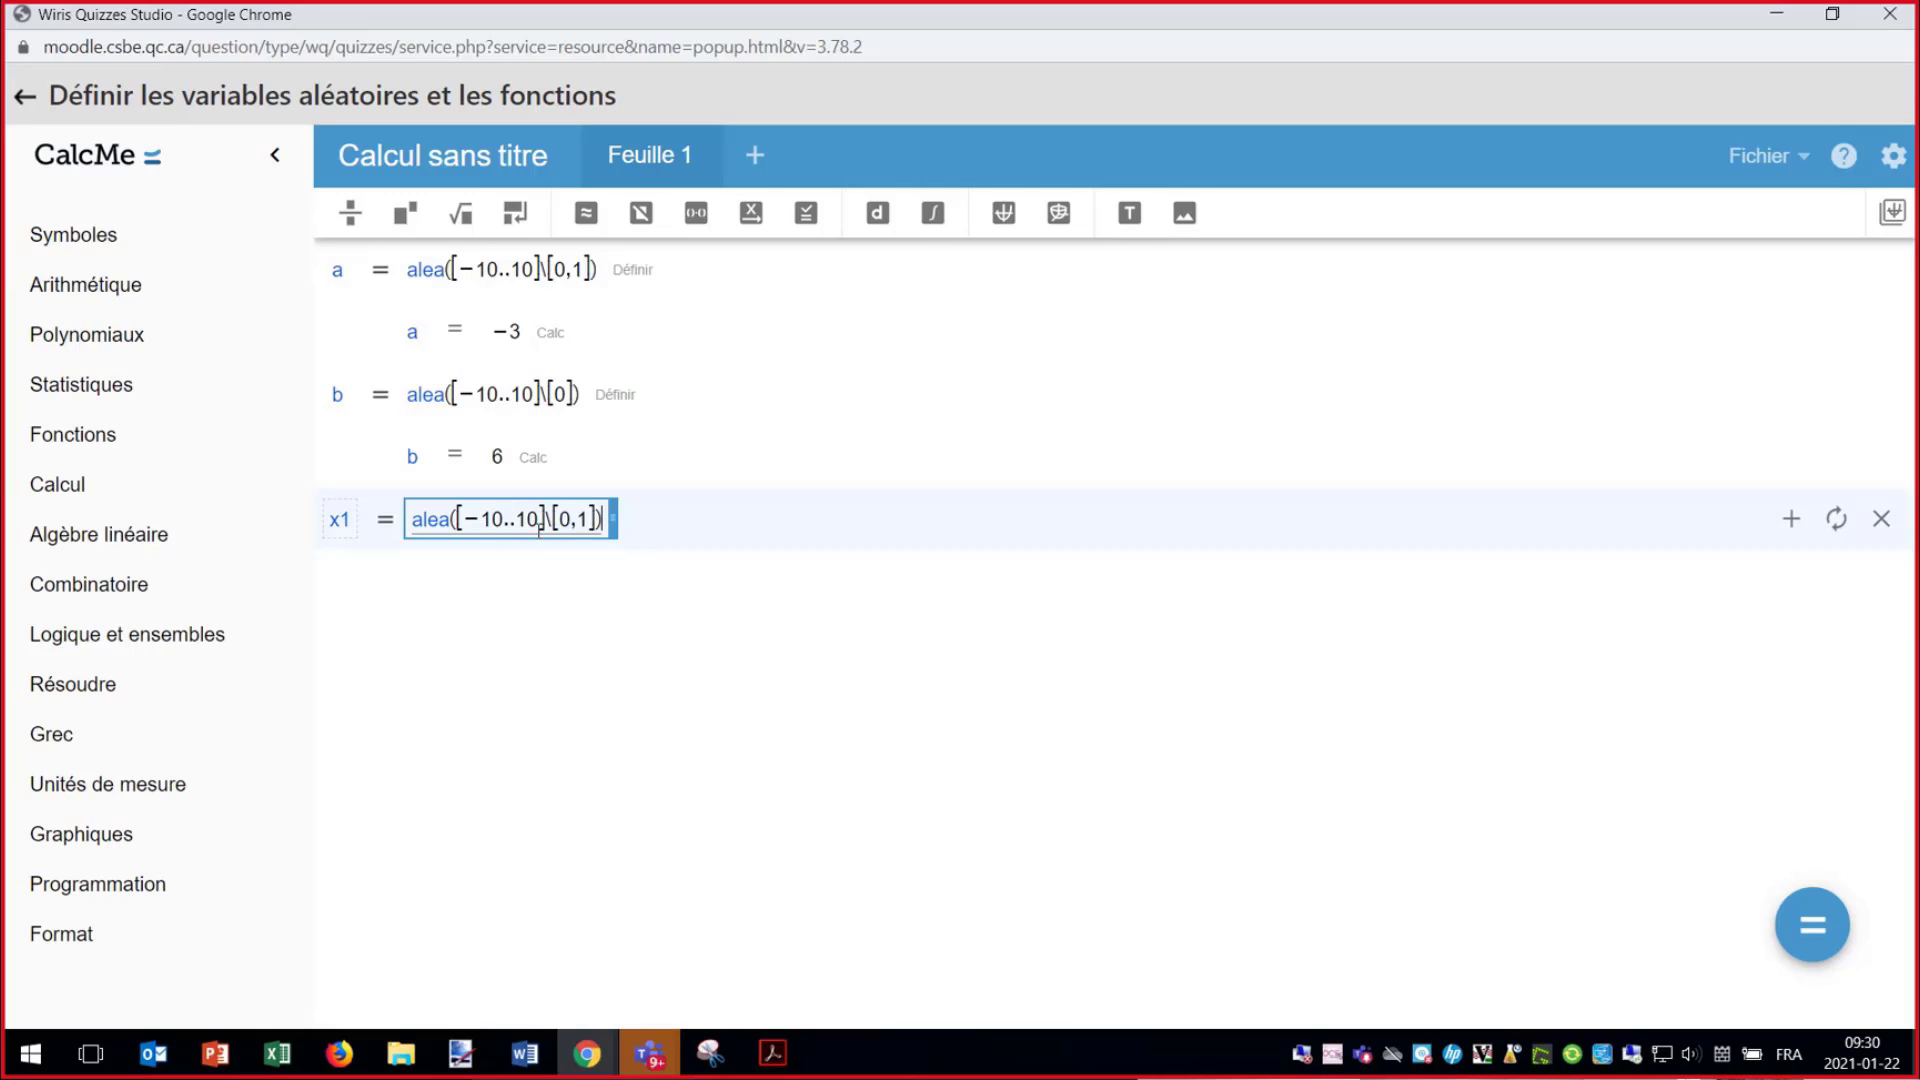
{"action": "left_click", "coordinate": [591, 518]}
{"action": "key", "text": "BackSpace"}
{"action": "key", "text": "BackSpace"}
- Consult the question plan in Acrobat Reader, and define y1 as a·x1+b on a new line in CalcMe
{"action": "left_click", "coordinate": [760, 1050]}
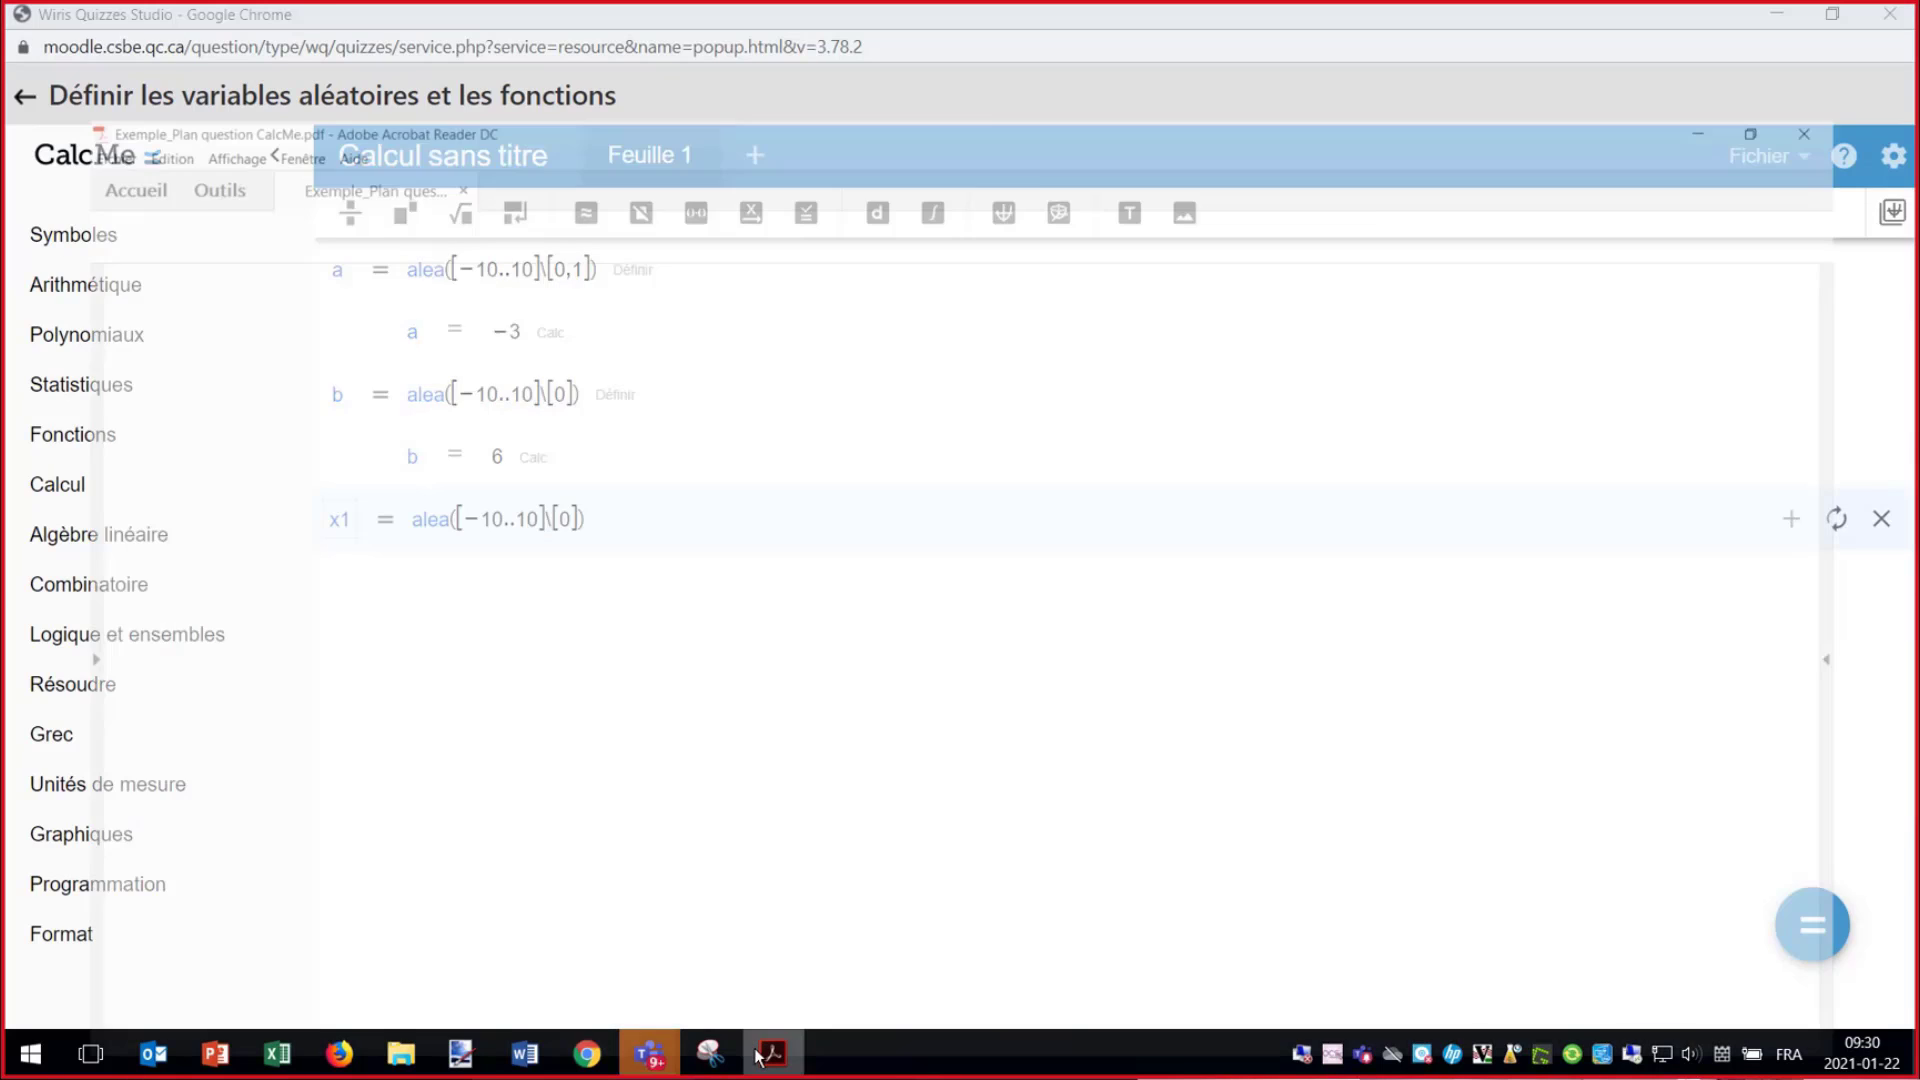
{"action": "scroll", "coordinate": [151, 418], "scroll_direction": "down", "scroll_amount": 1}
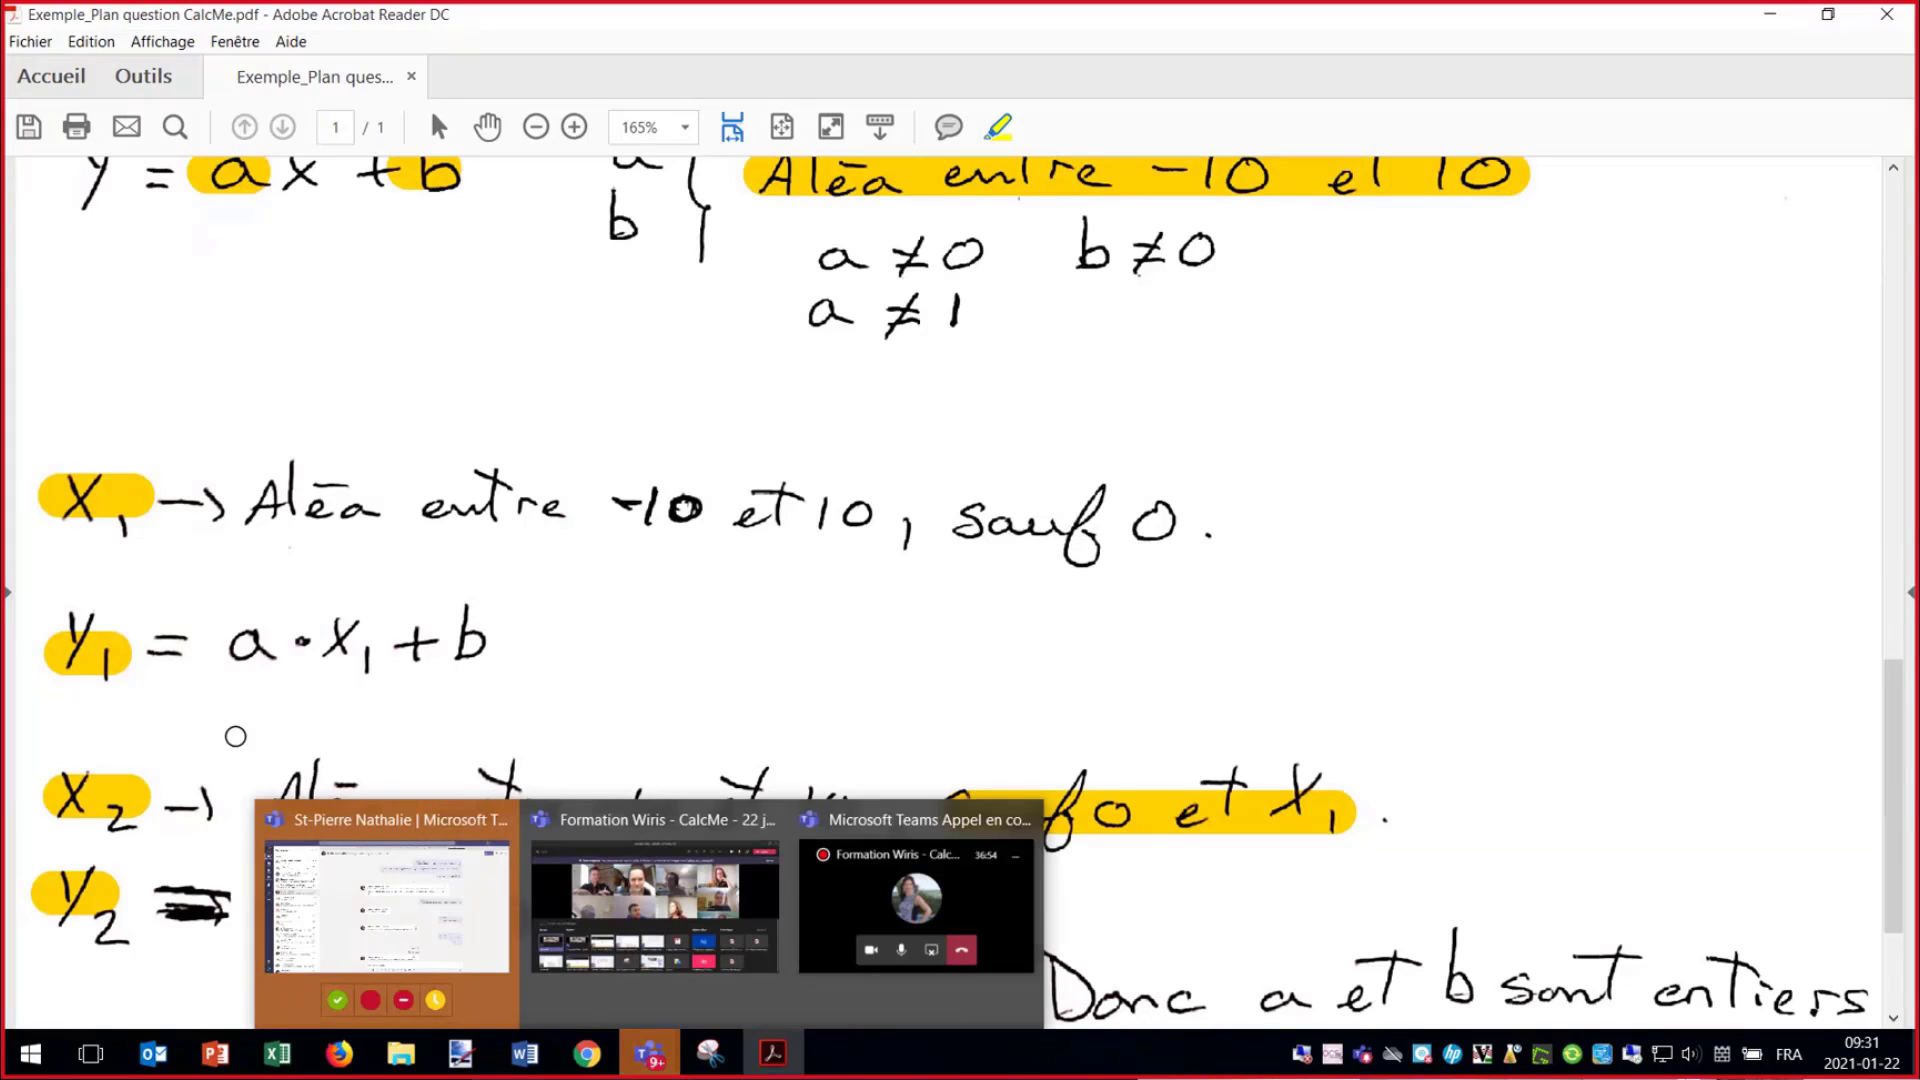
{"action": "mouse_move", "coordinate": [667, 1066]}
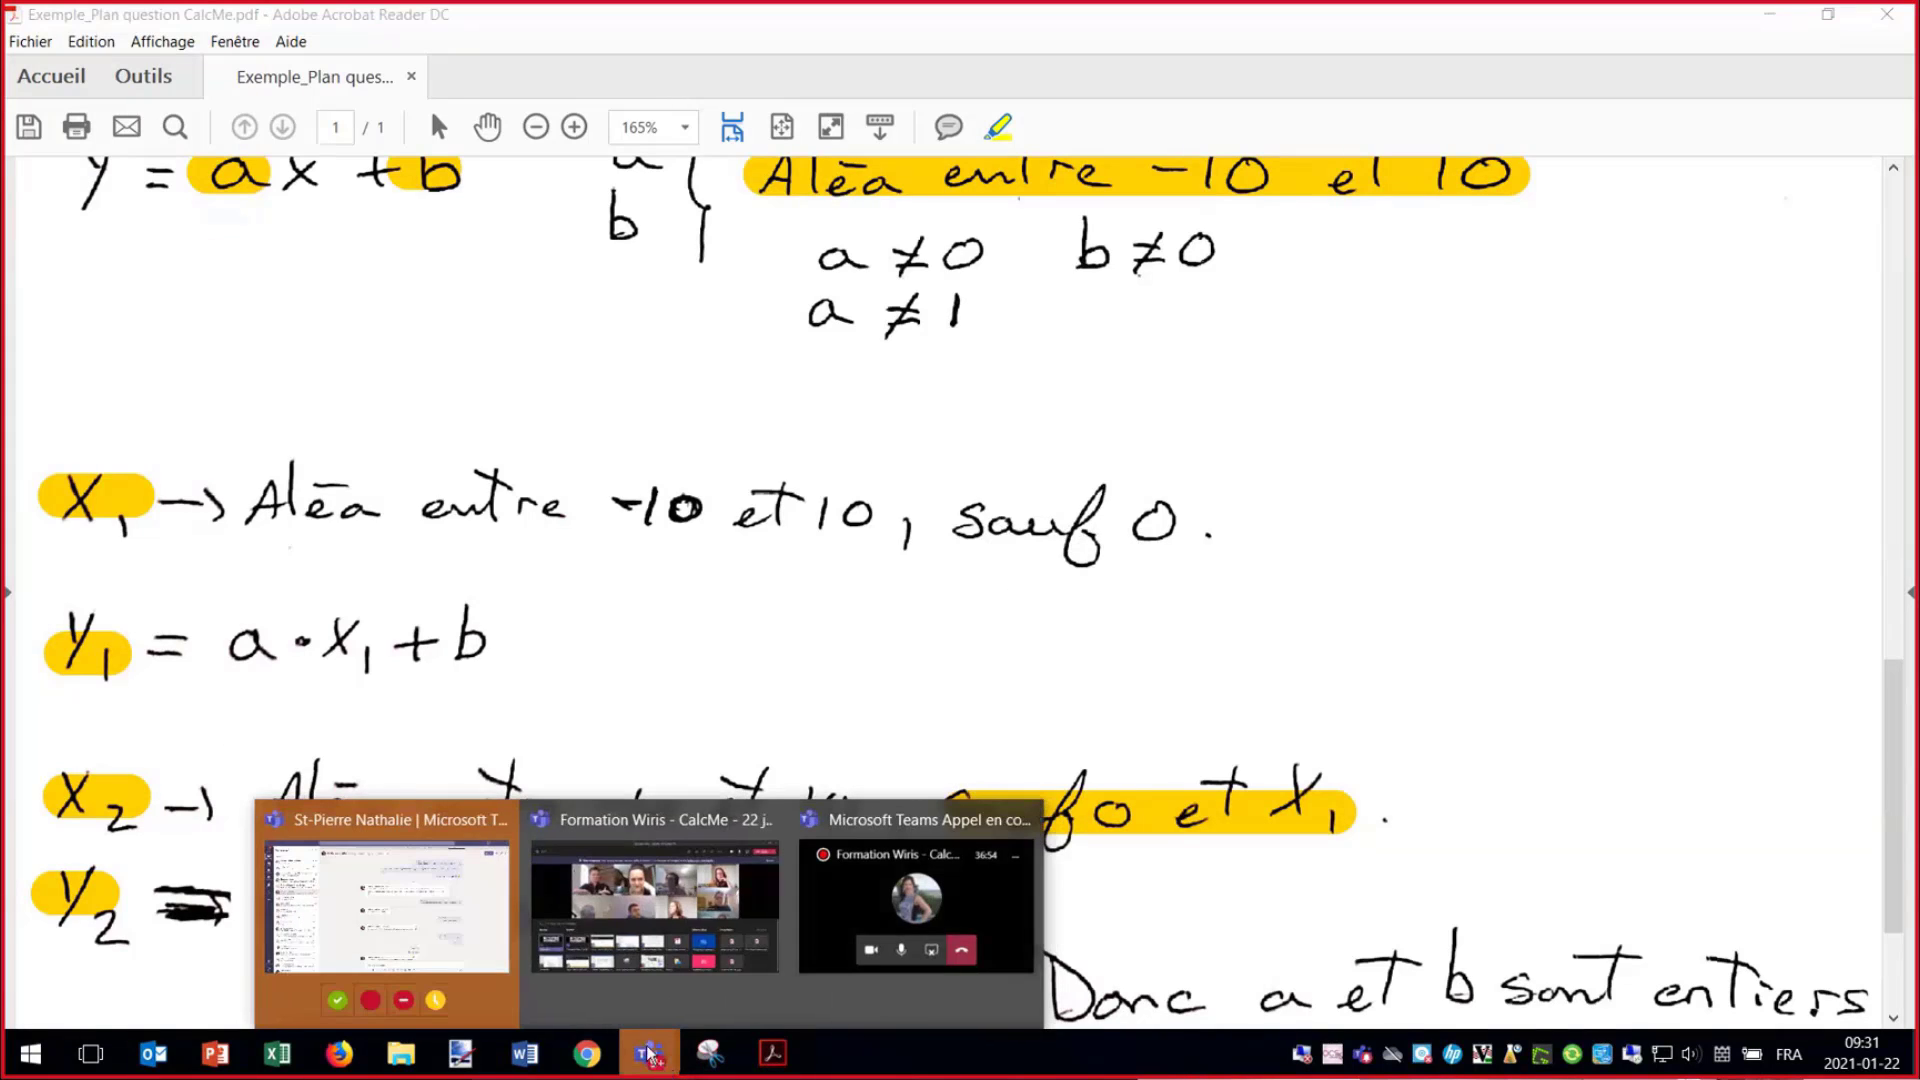
{"action": "mouse_move", "coordinate": [593, 1065]}
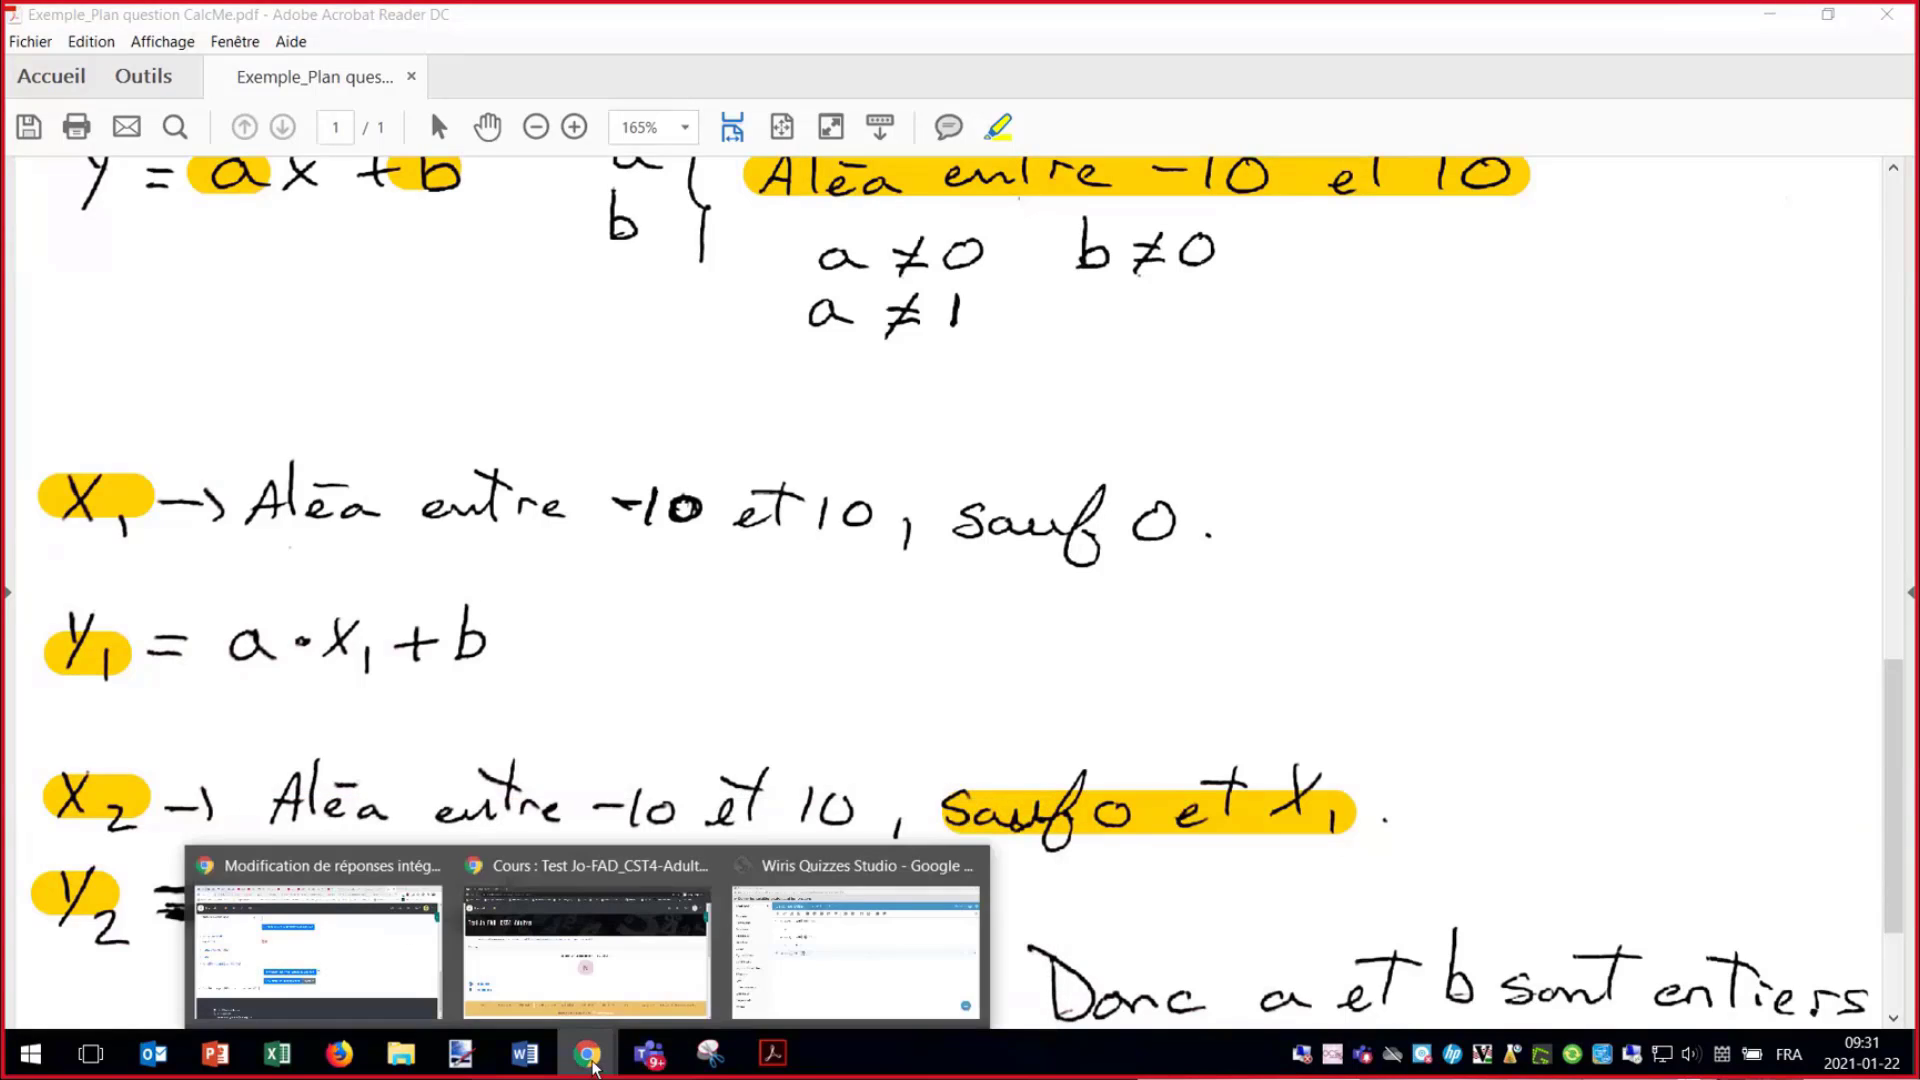
{"action": "left_click", "coordinate": [856, 949]}
{"action": "left_click", "coordinate": [352, 585]}
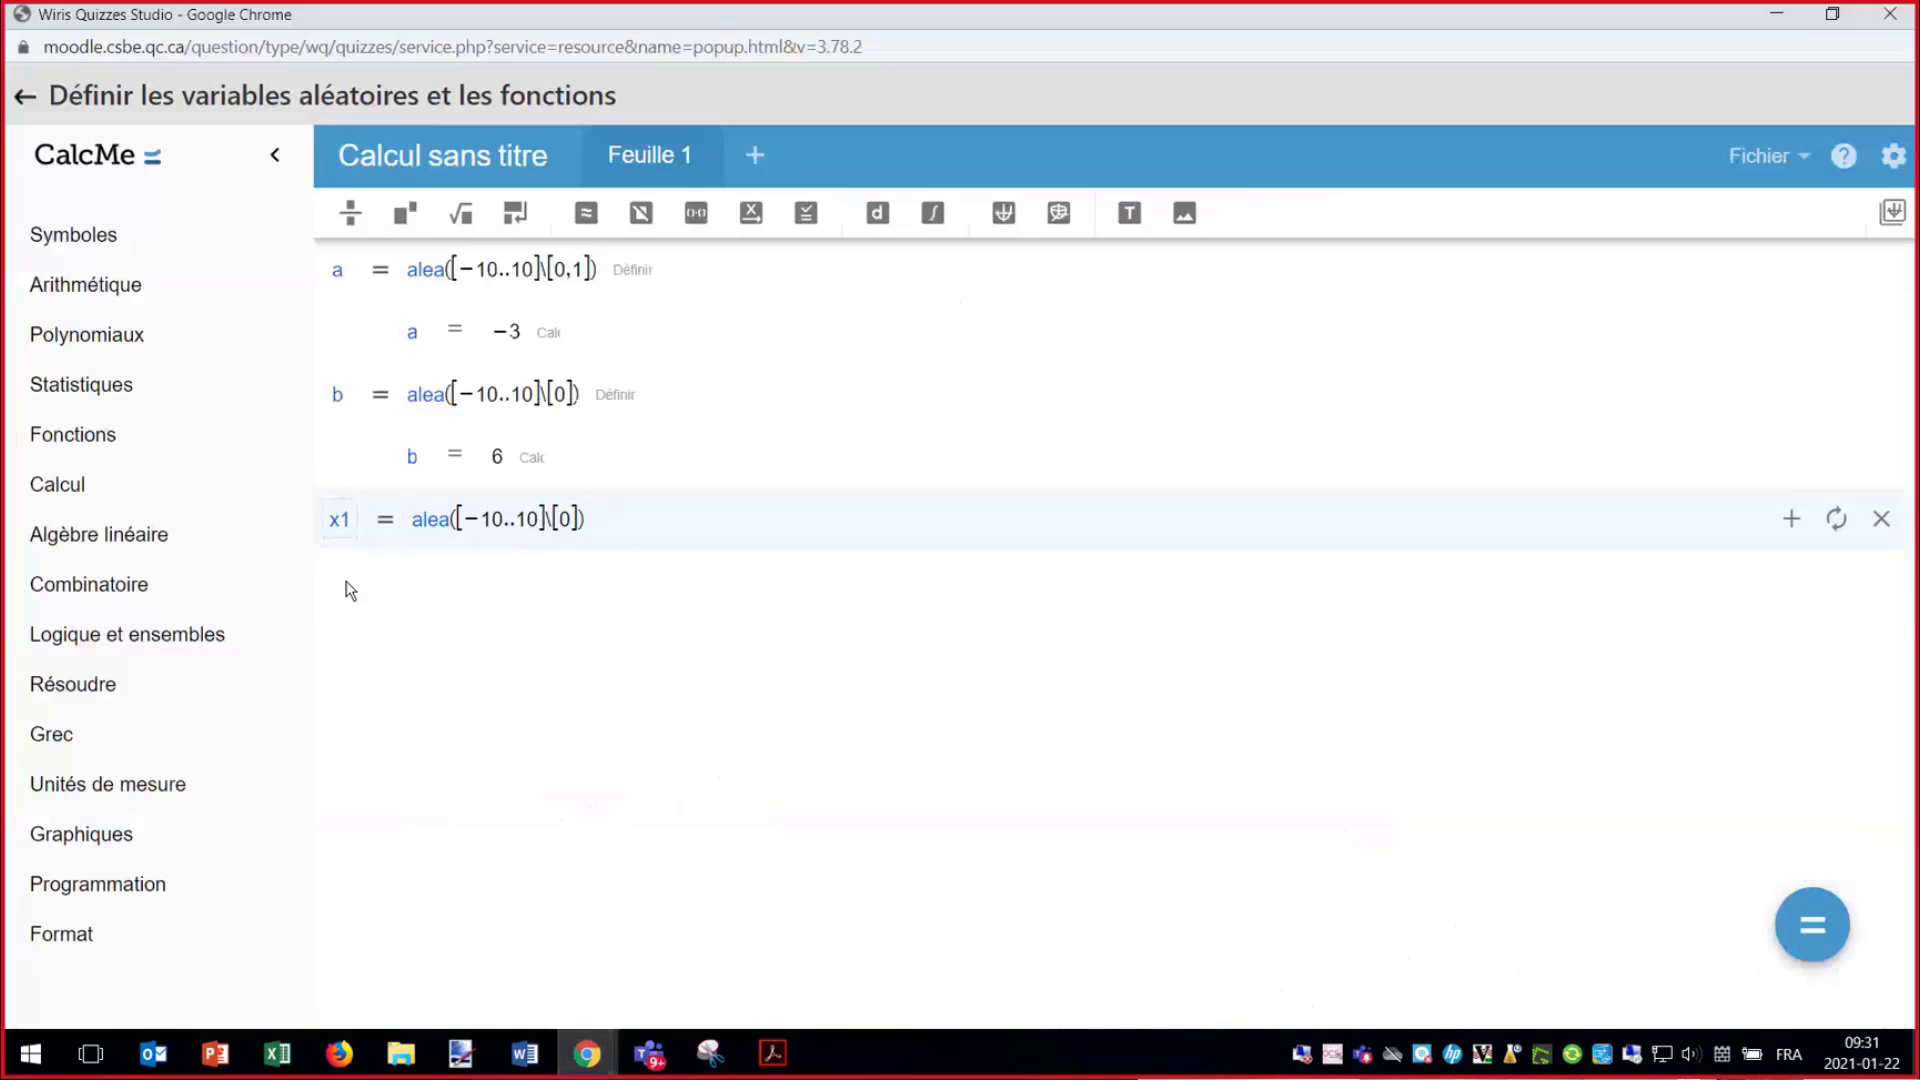
{"action": "type", "text": "y1"}
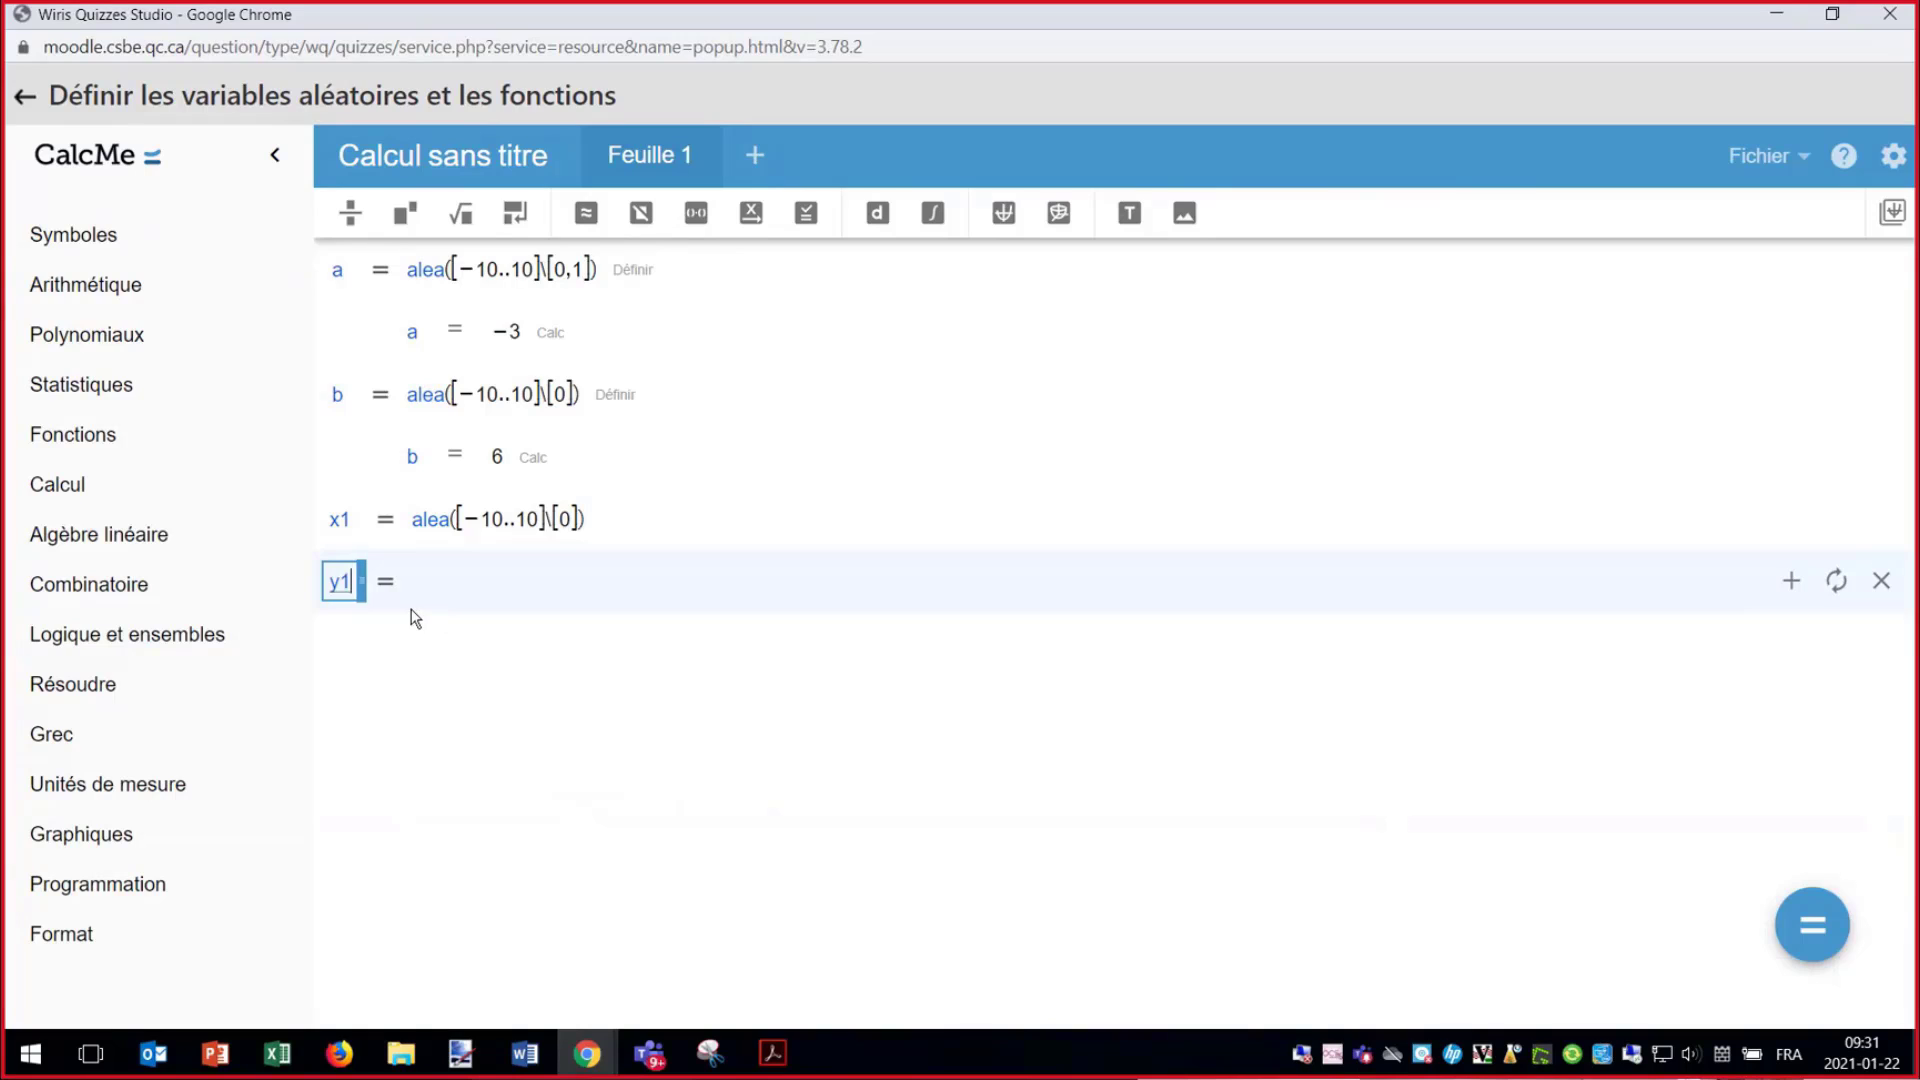
{"action": "key", "text": "Tab"}
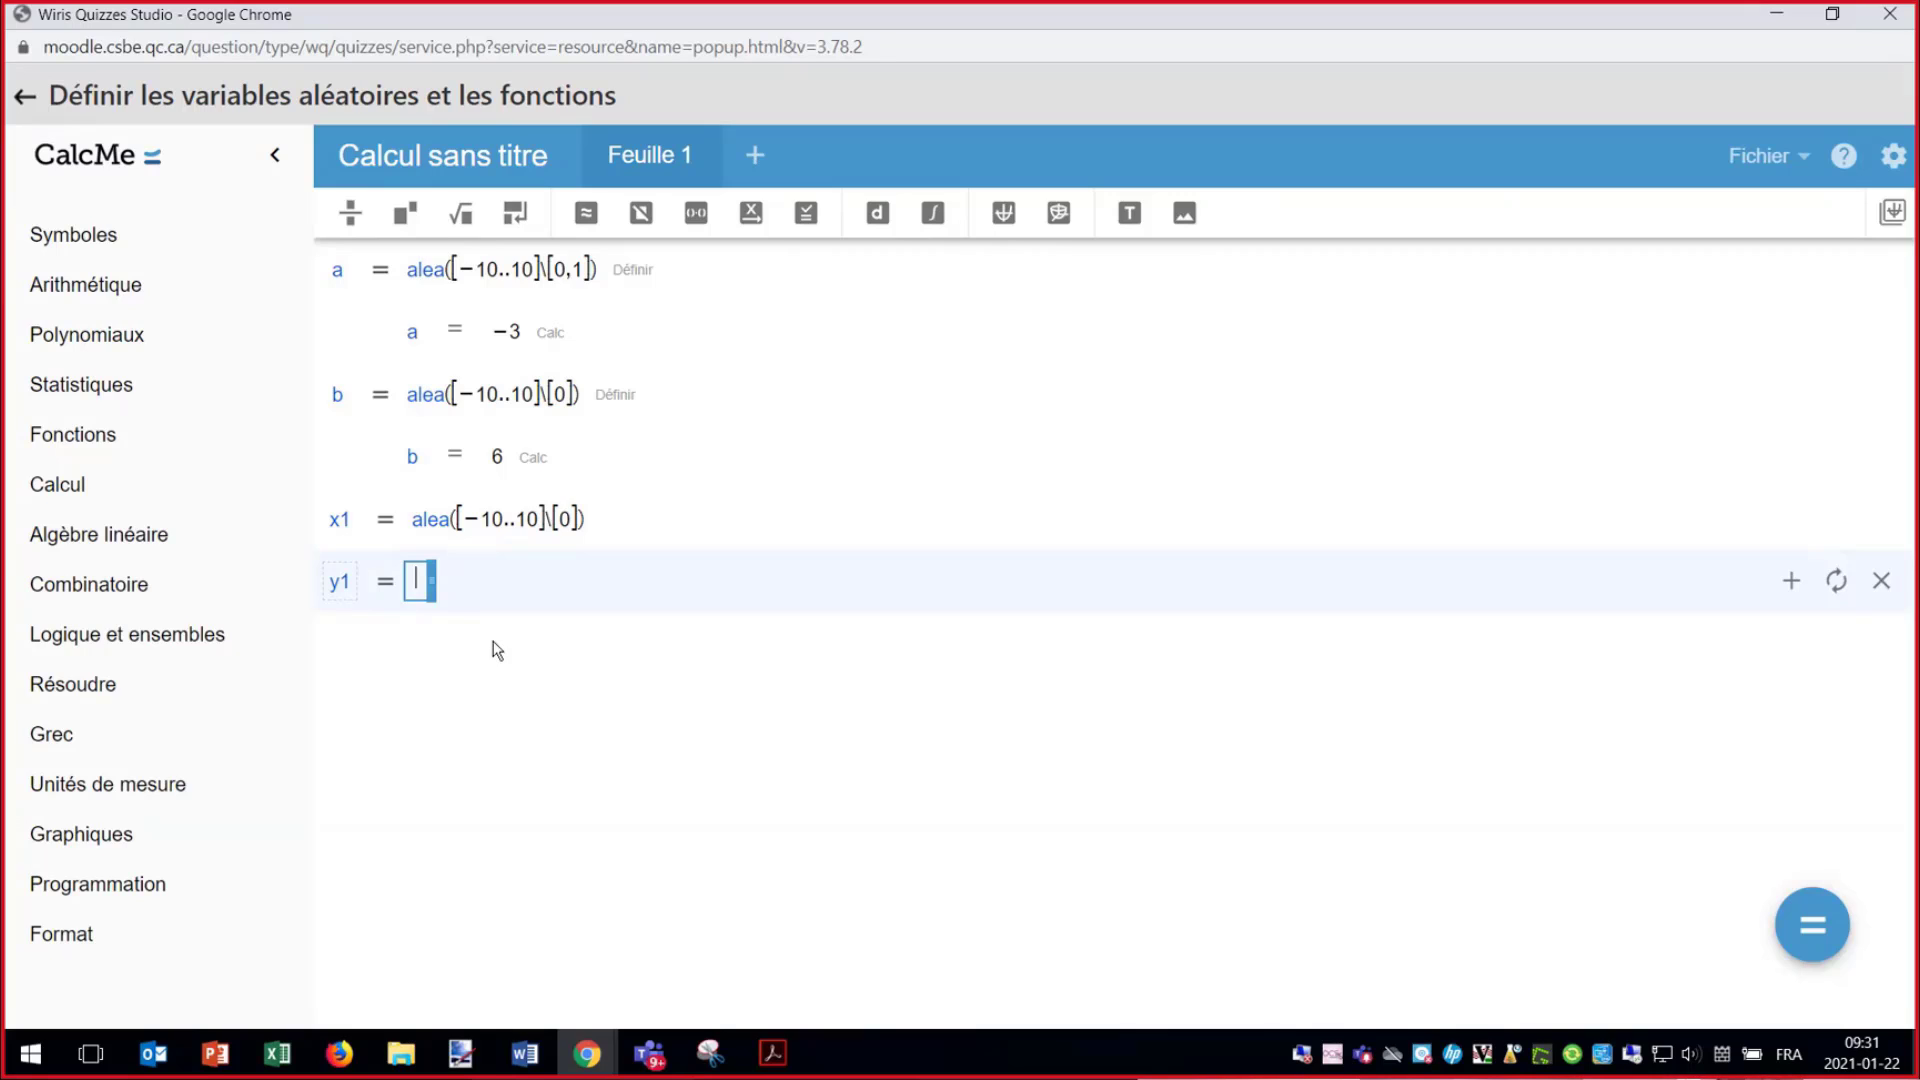
{"action": "type", "text": "a"}
{"action": "type", "text": "*x1"}
{"action": "type", "text": "+b"}
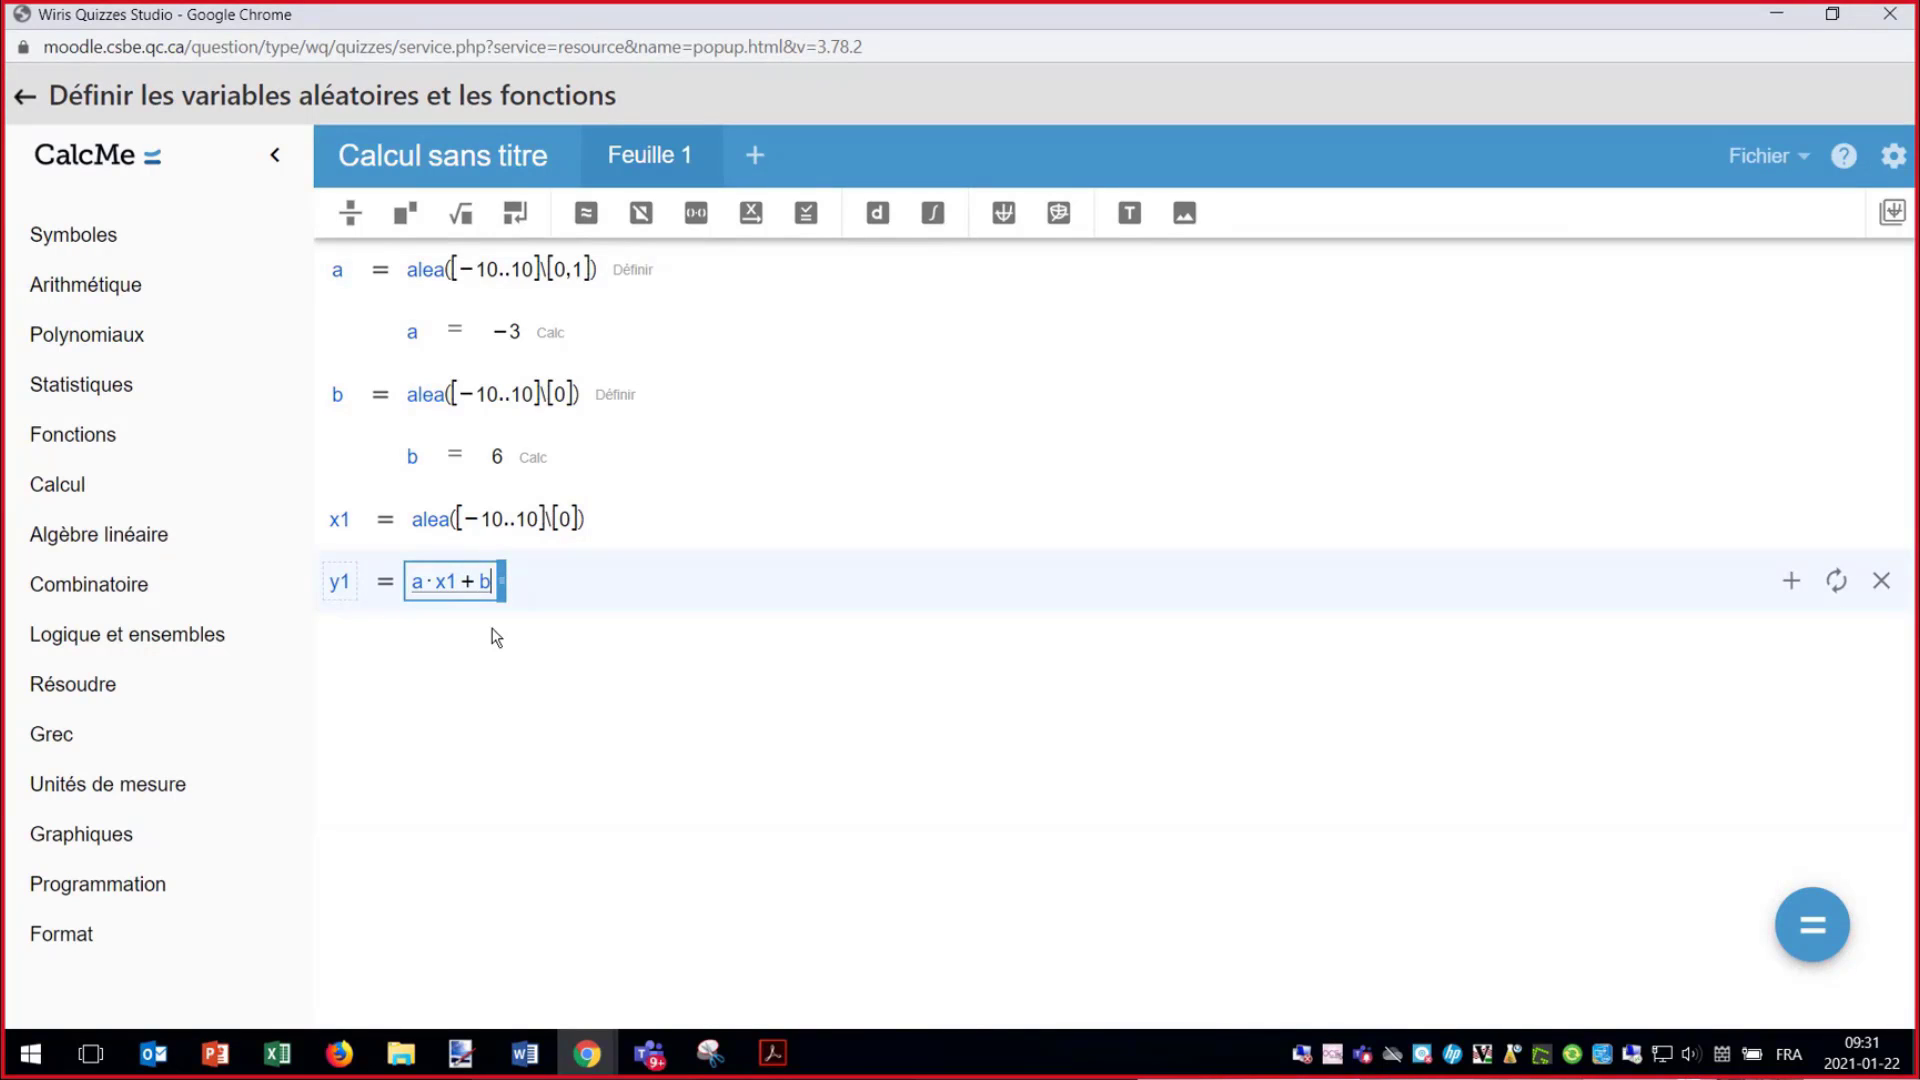
- Insert a definition line between b and x1 that defines equat as a·x+b
{"action": "left_click", "coordinate": [1366, 538]}
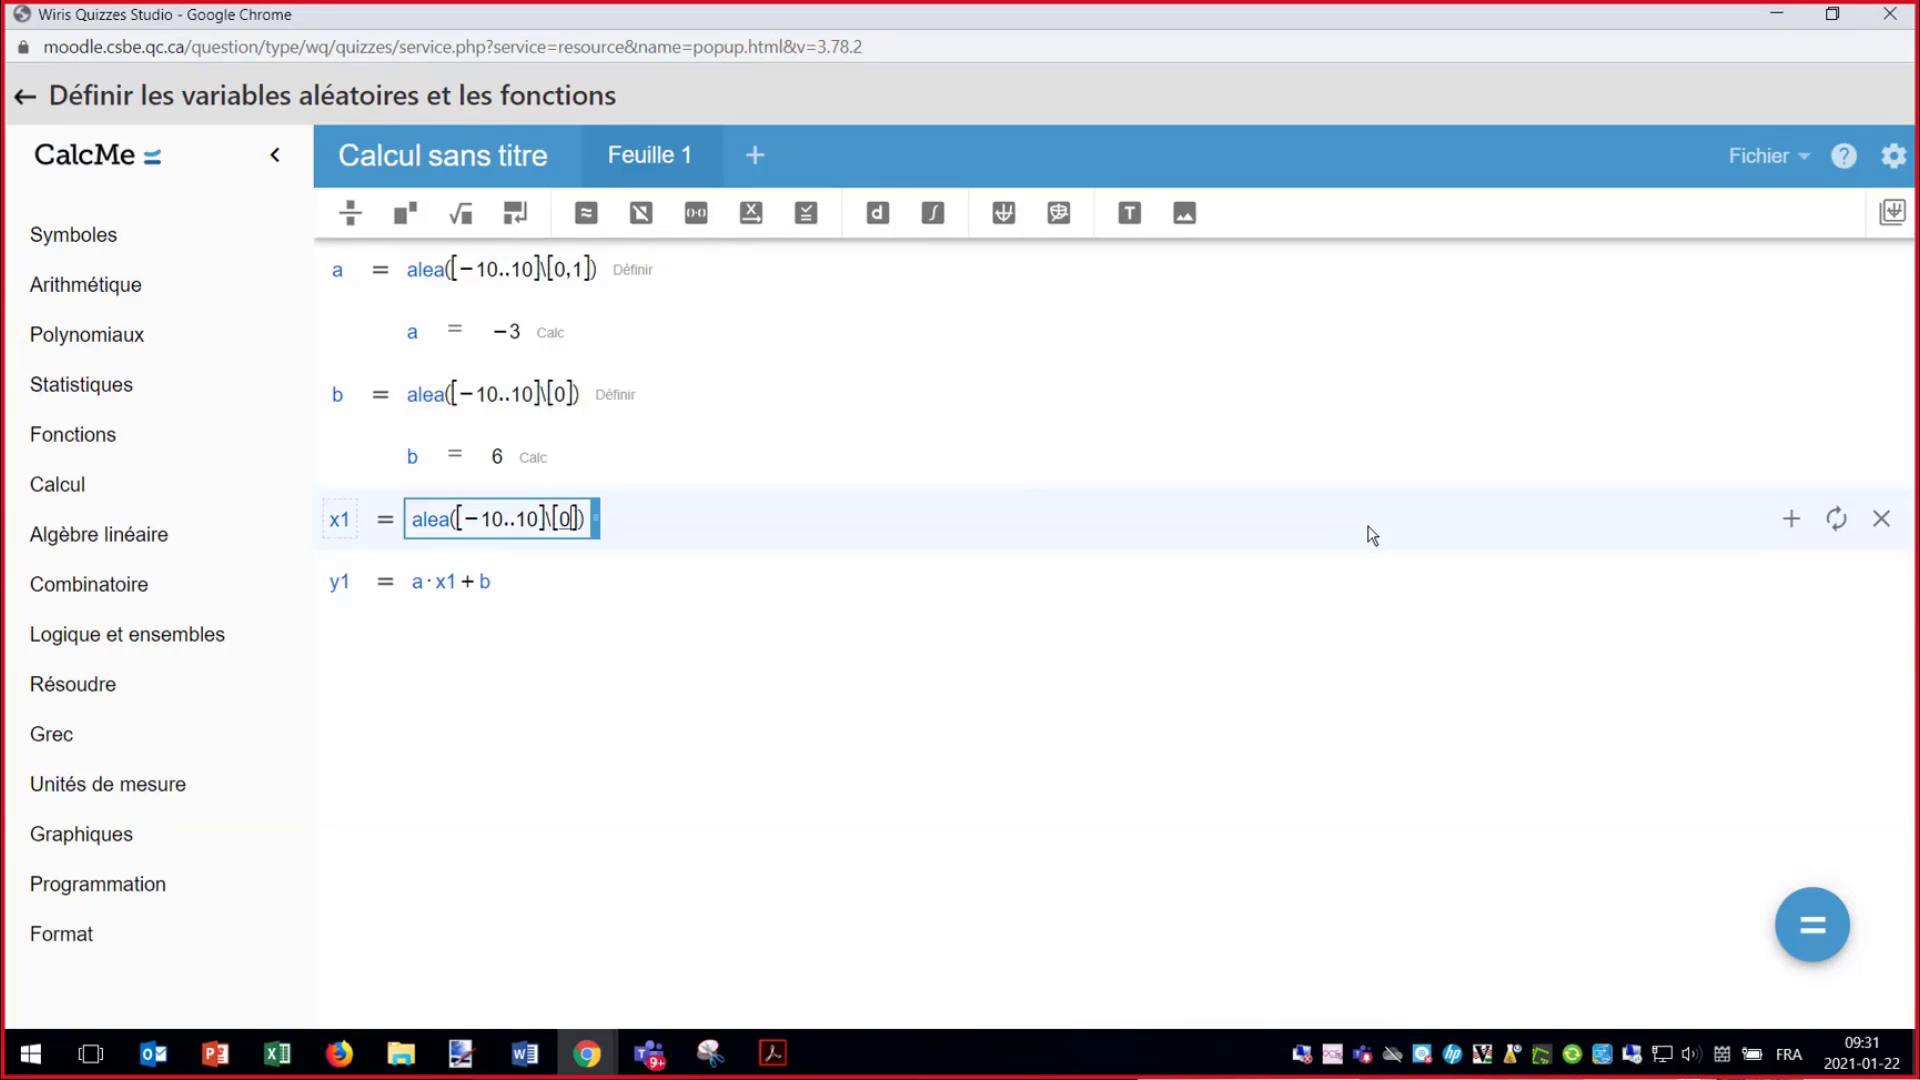
{"action": "left_click", "coordinate": [1790, 522]}
{"action": "left_click", "coordinate": [1791, 522]}
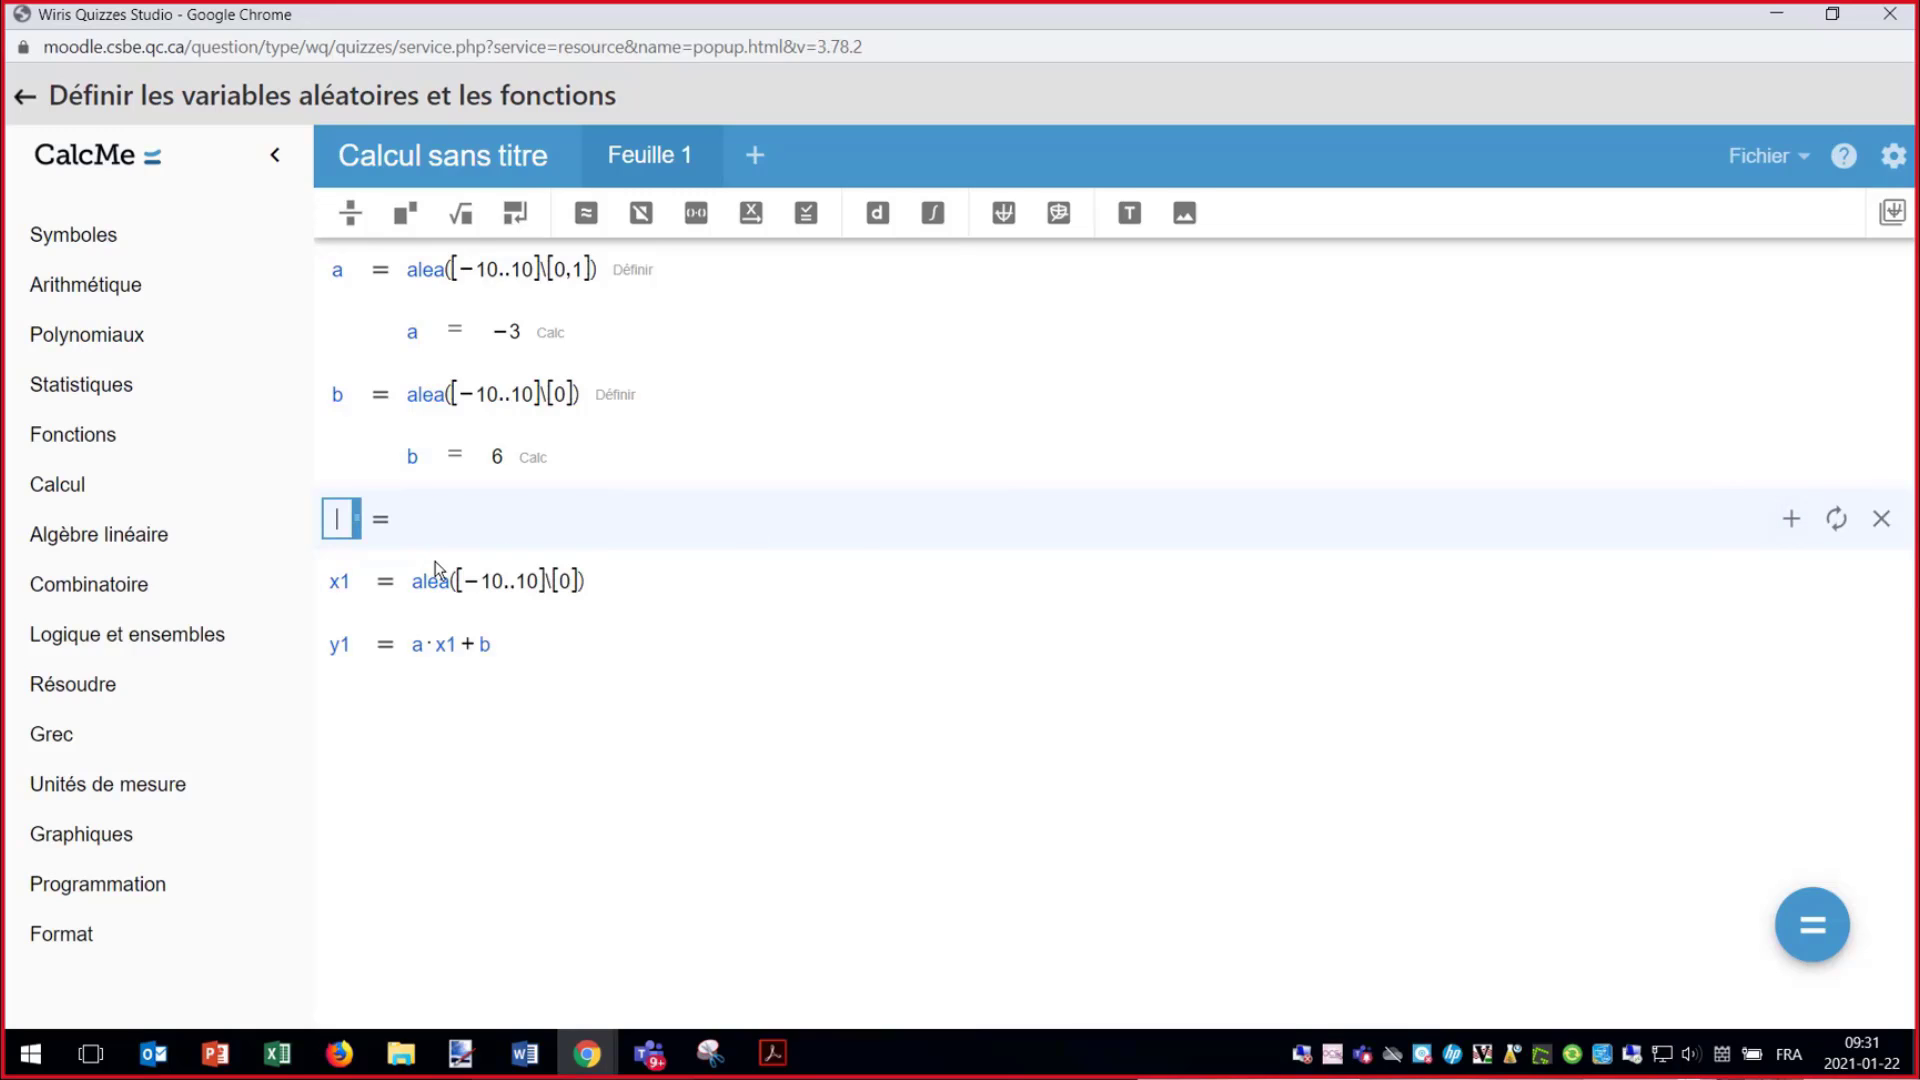
{"action": "type", "text": "equat"}
{"action": "key", "text": "Tab"}
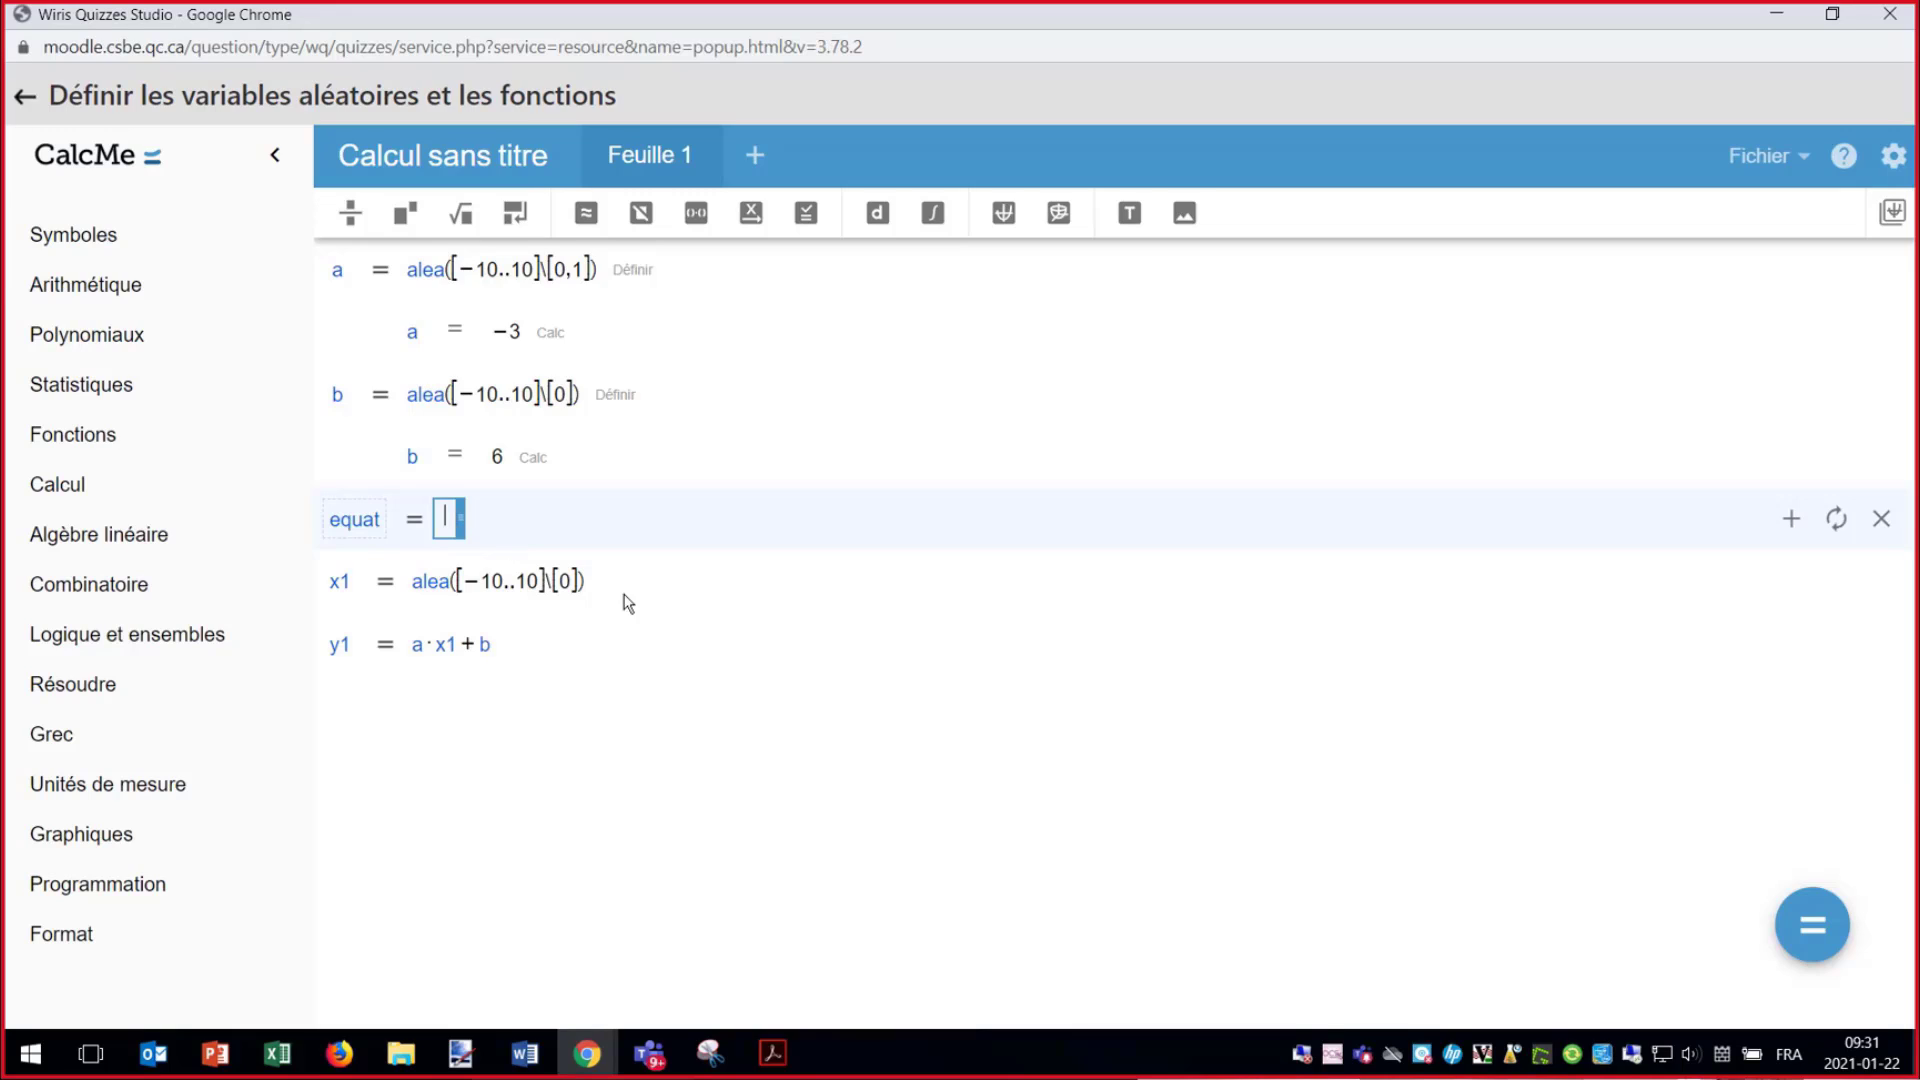
{"action": "type", "text": "a"}
{"action": "type", "text": "*x+"}
{"action": "type", "text": "b"}
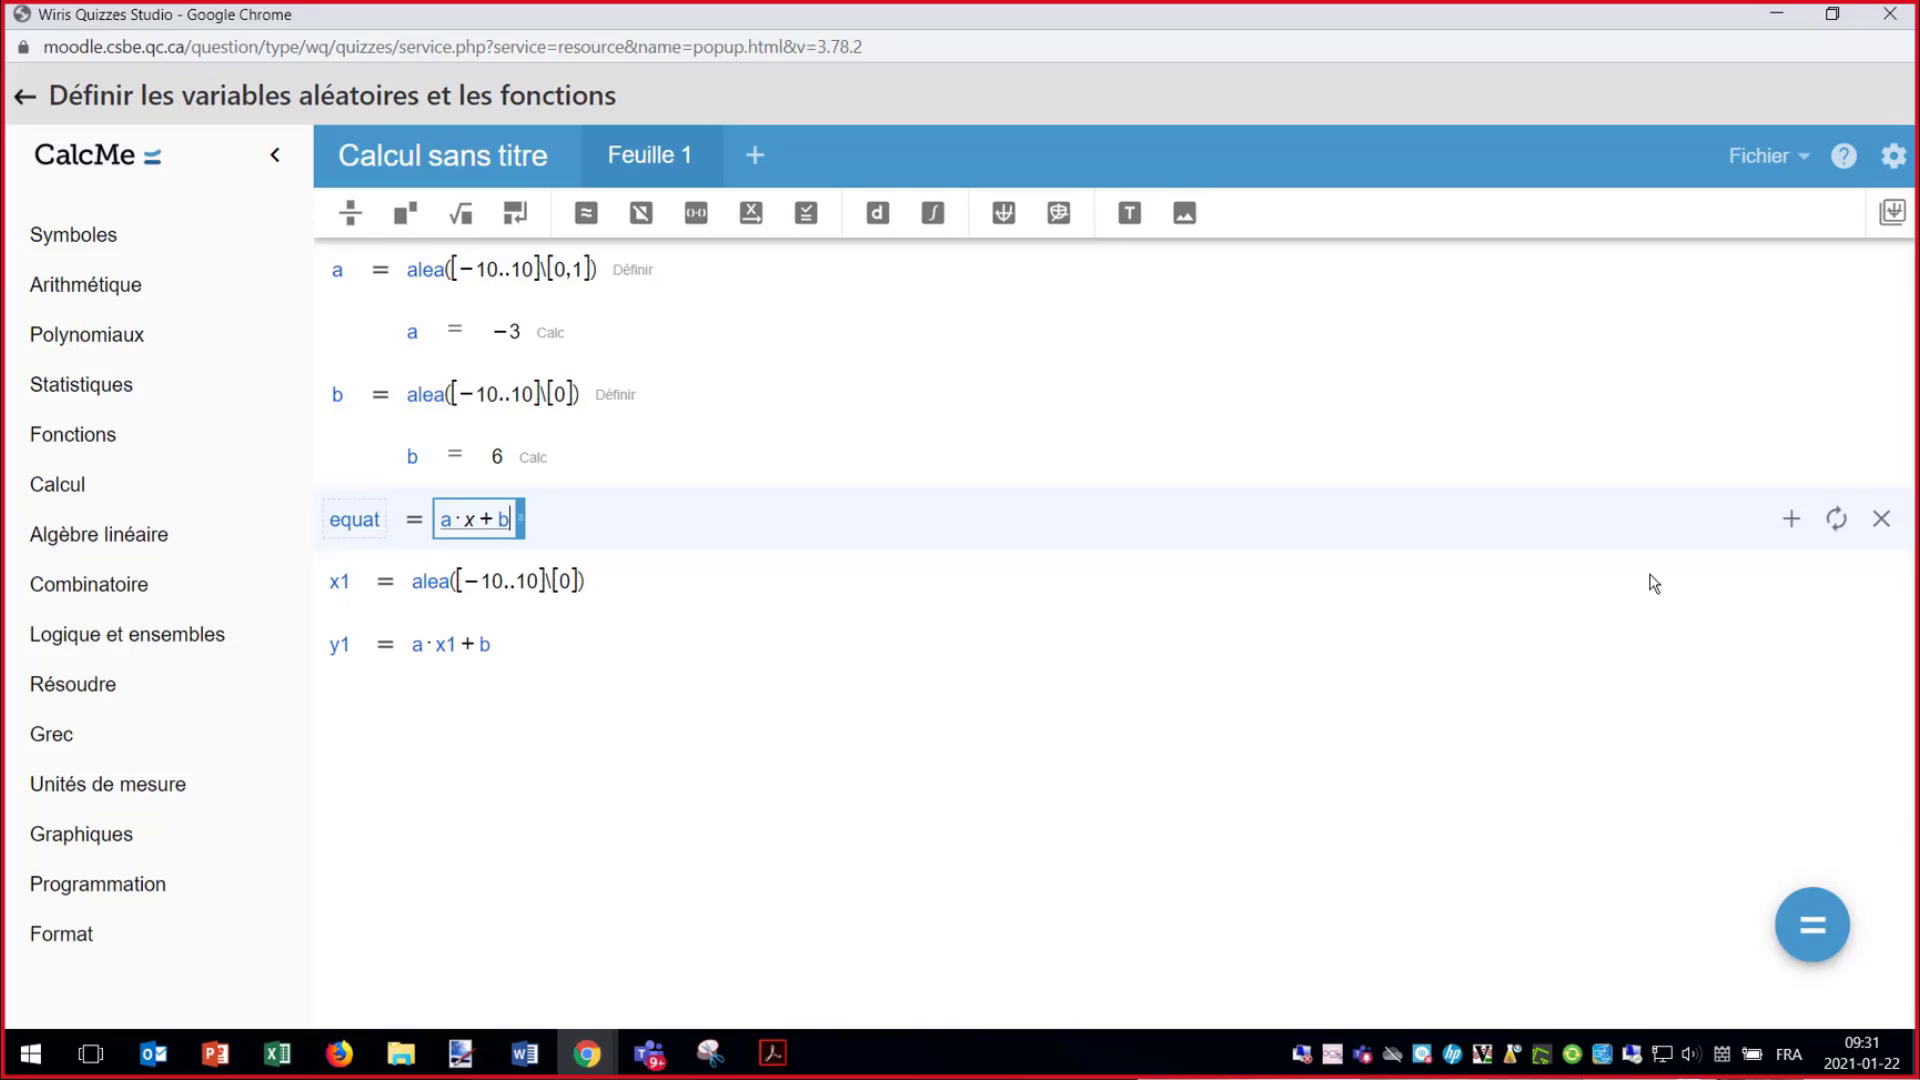
- Add a calculation line for equat below its definition and recalculate the sheet twice to test the random equation
{"action": "key", "text": "Return"}
{"action": "left_click", "coordinate": [1791, 580]}
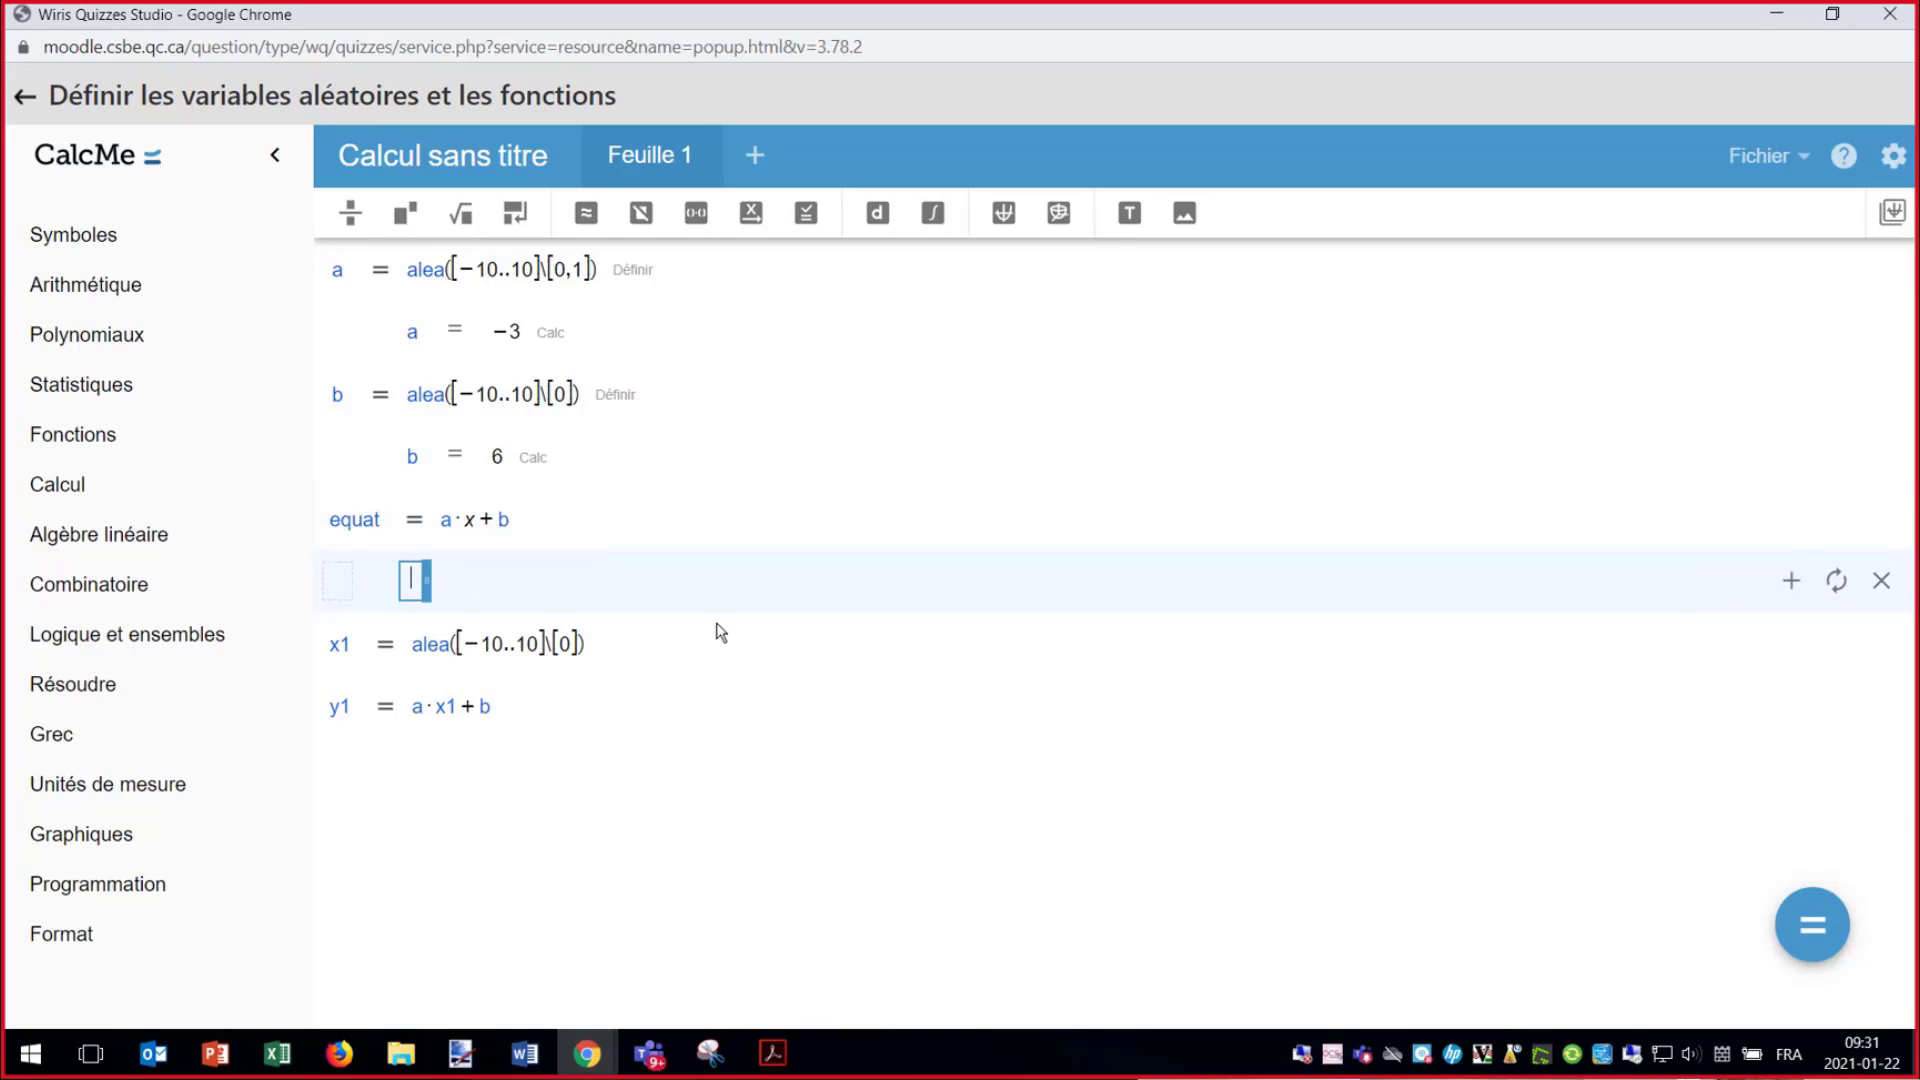
{"action": "type", "text": "equat"}
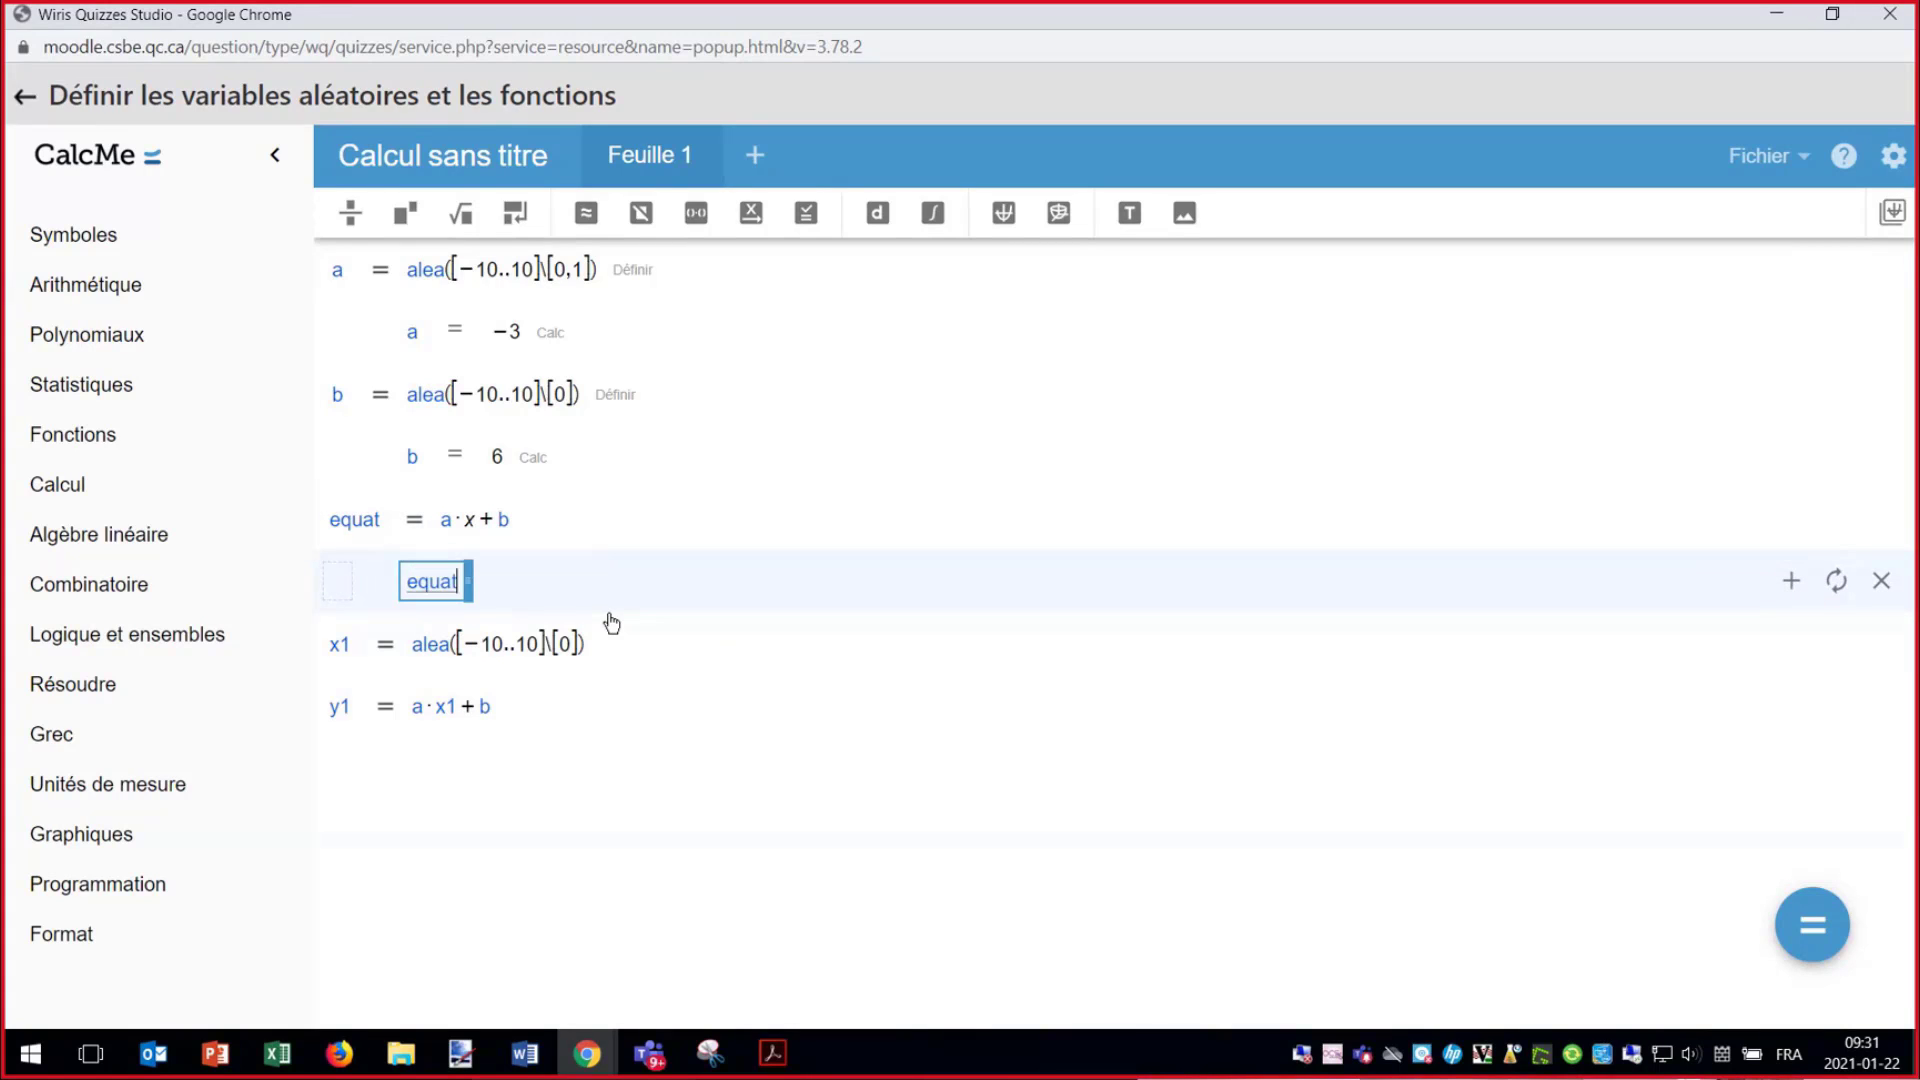
{"action": "left_click", "coordinate": [1815, 935]}
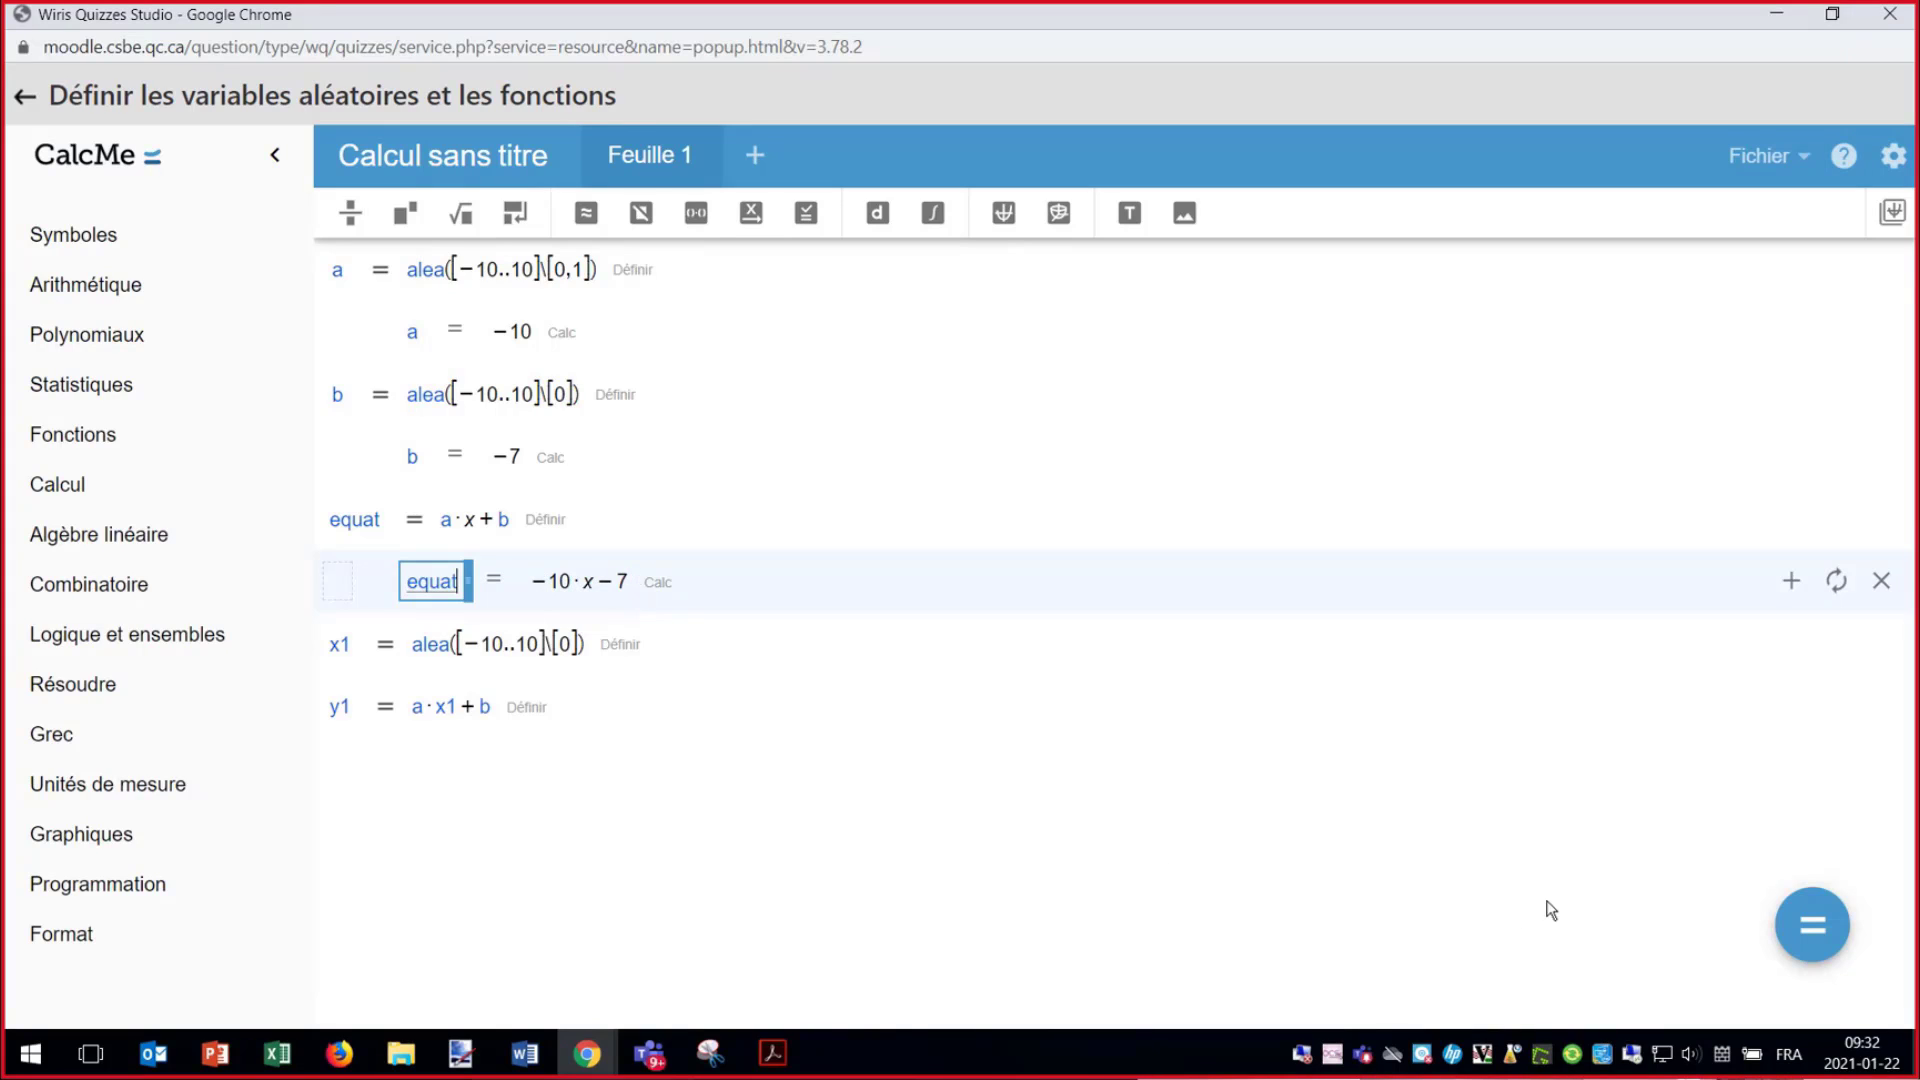
{"action": "left_click", "coordinate": [1811, 926]}
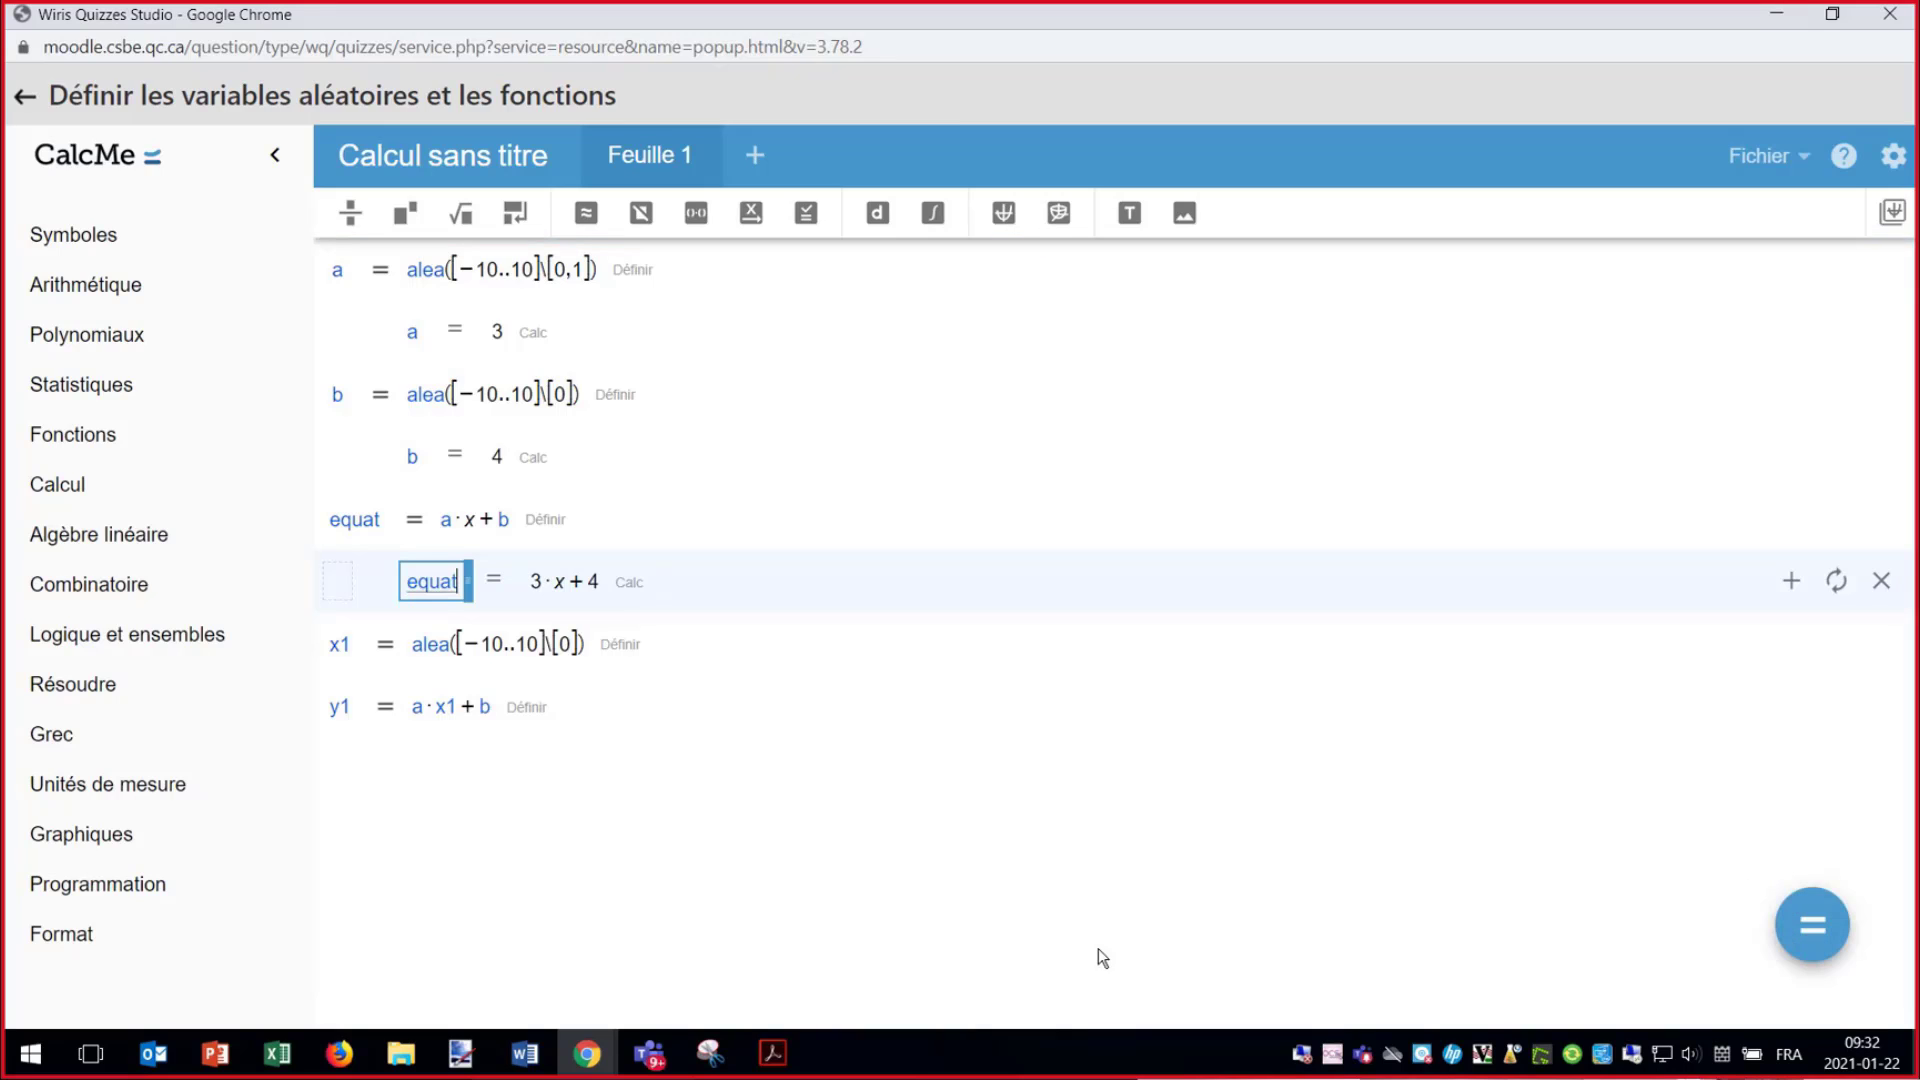
- Switch to the Moodle question editor and replace the variable #equat with #r in the short-answer field of the question text
{"action": "left_click", "coordinate": [1832, 14]}
{"action": "left_click", "coordinate": [587, 1053]}
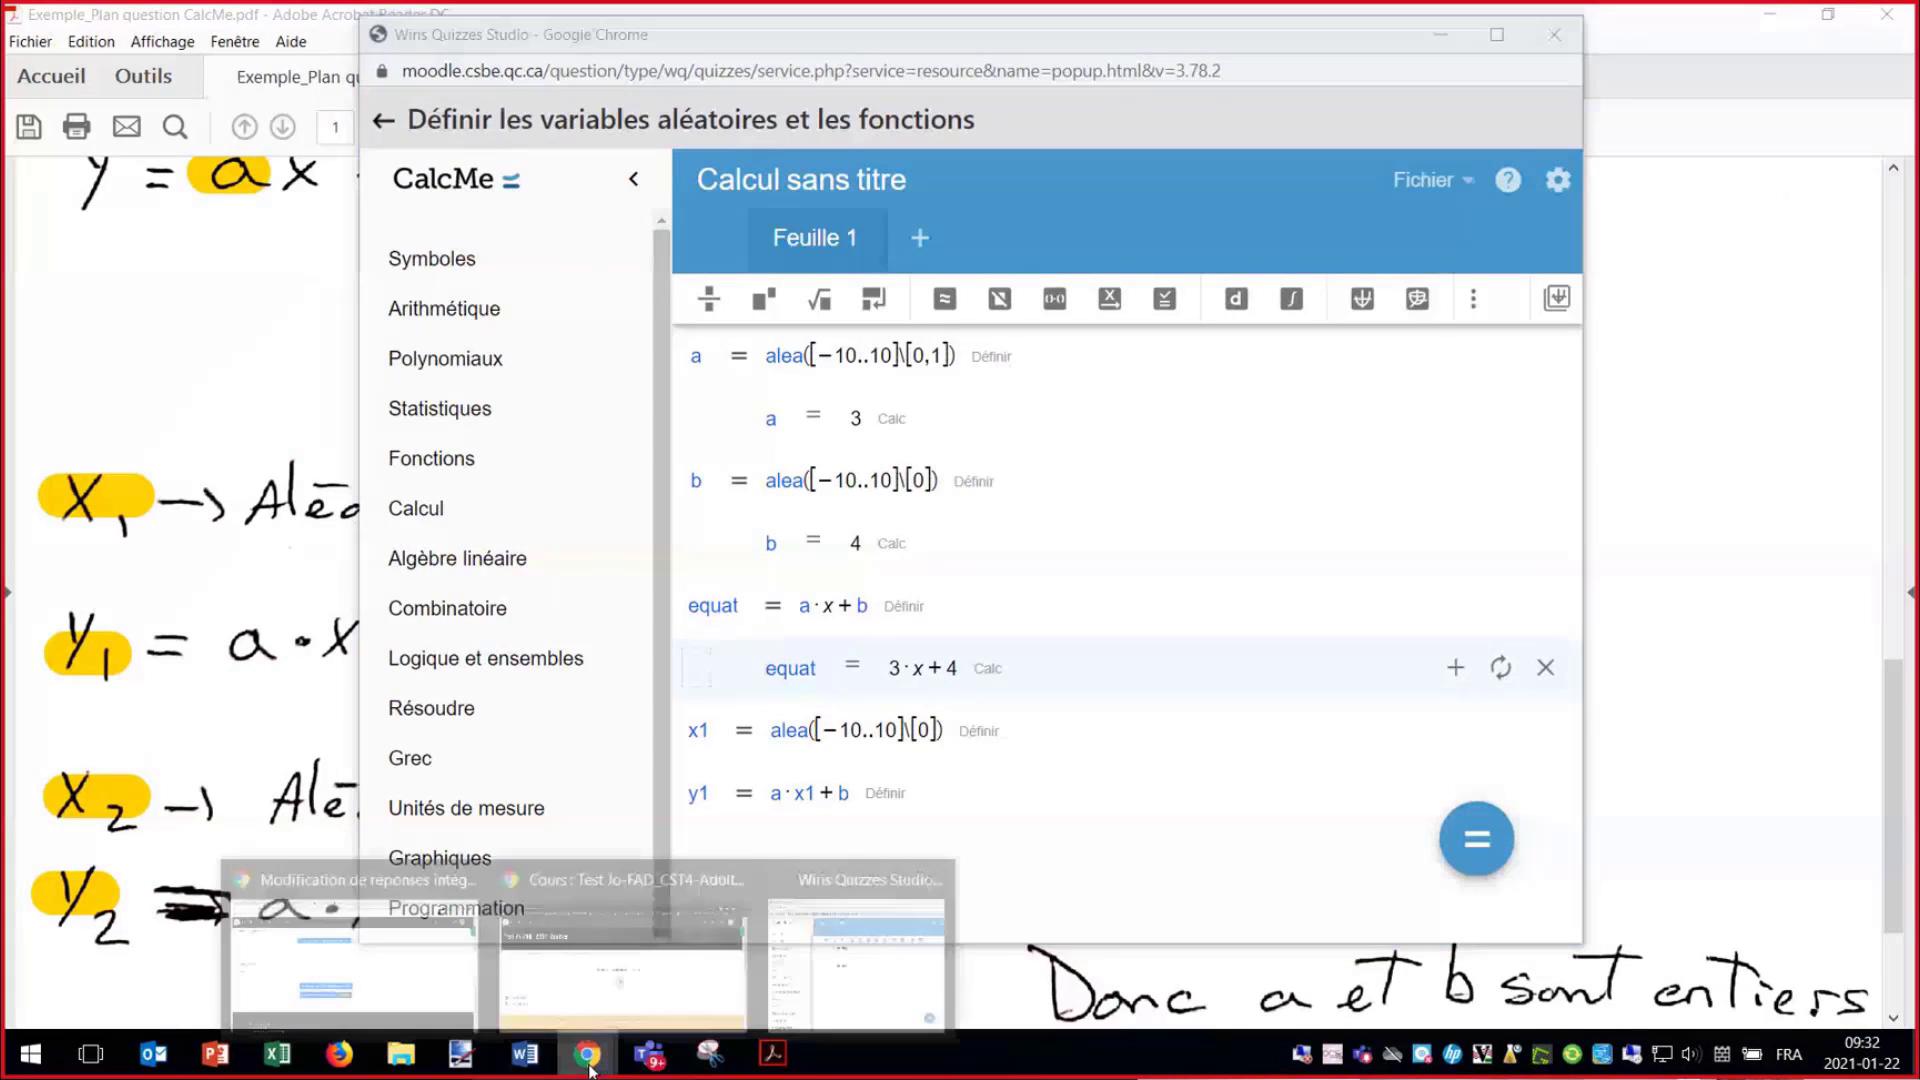
{"action": "left_click", "coordinate": [390, 953]}
{"action": "scroll", "coordinate": [930, 570], "scroll_direction": "up", "scroll_amount": 15}
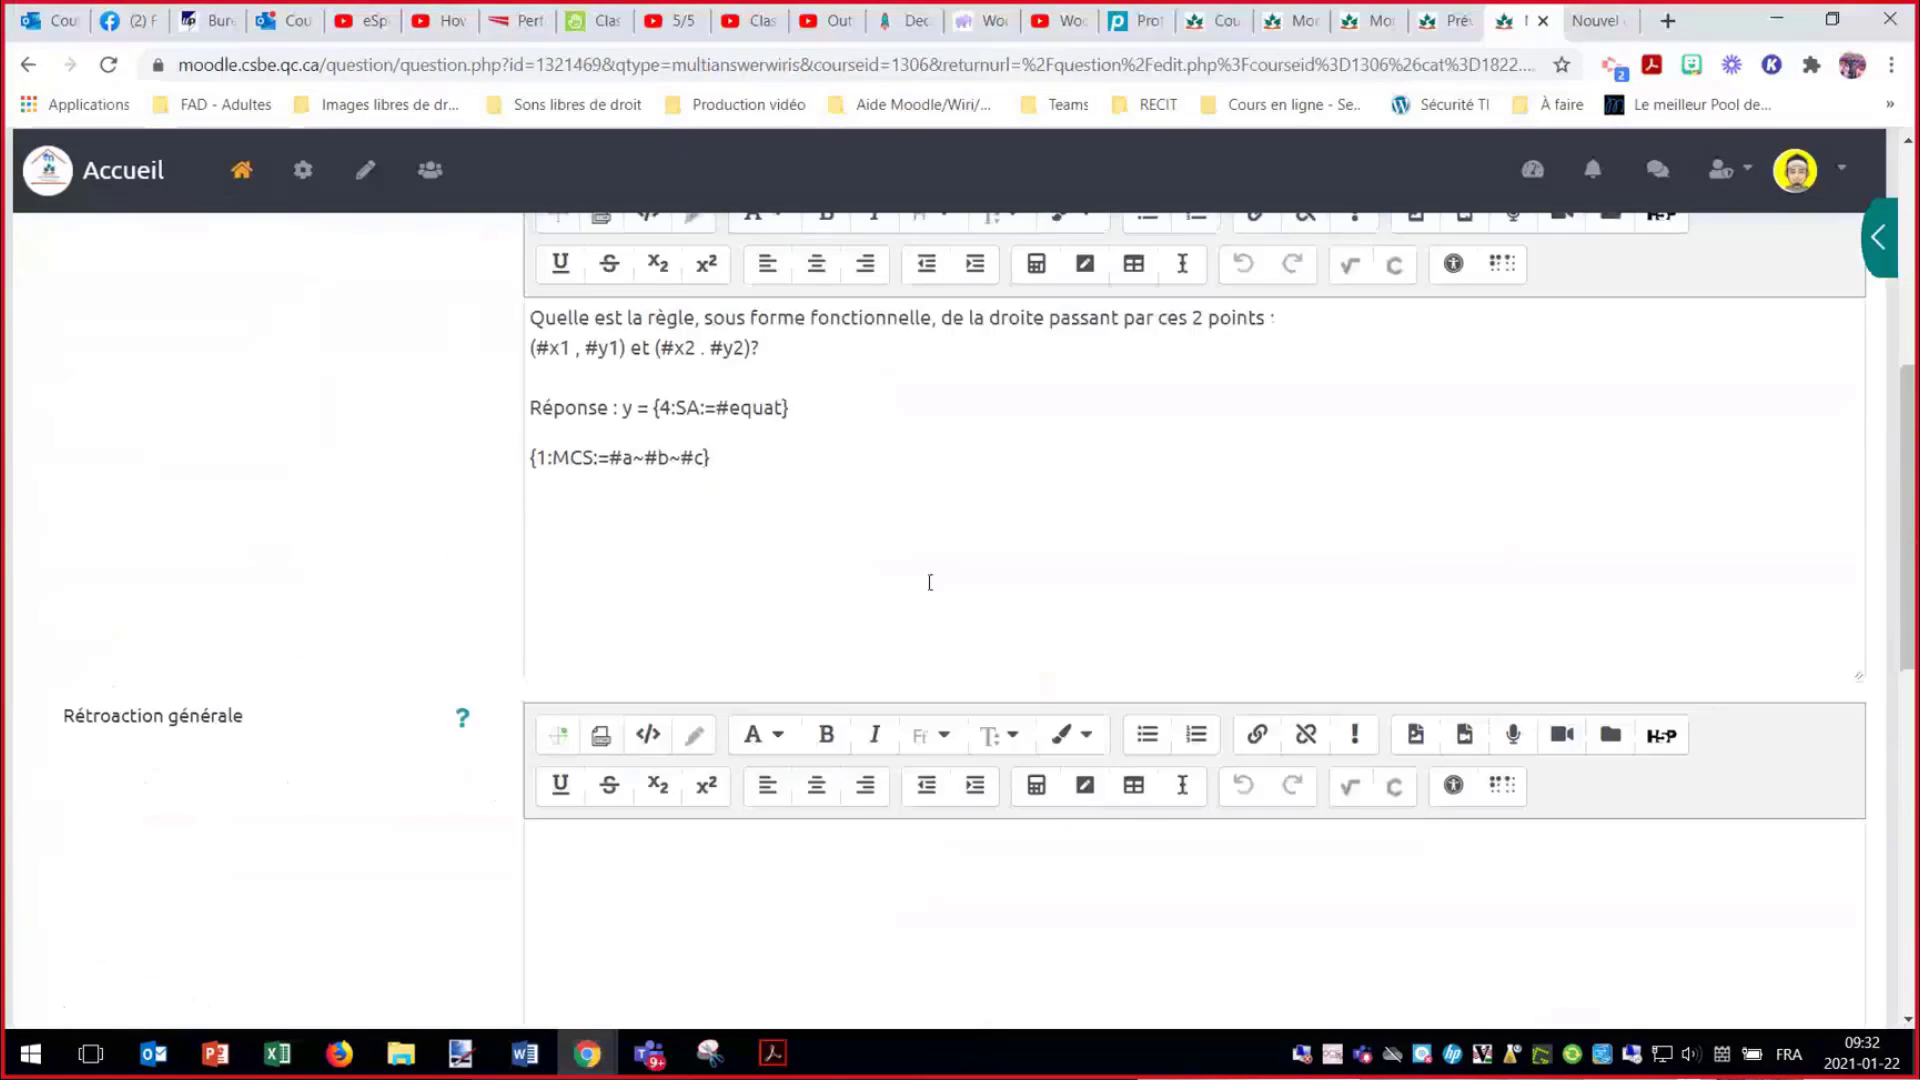
{"action": "double_click", "coordinate": [780, 532]}
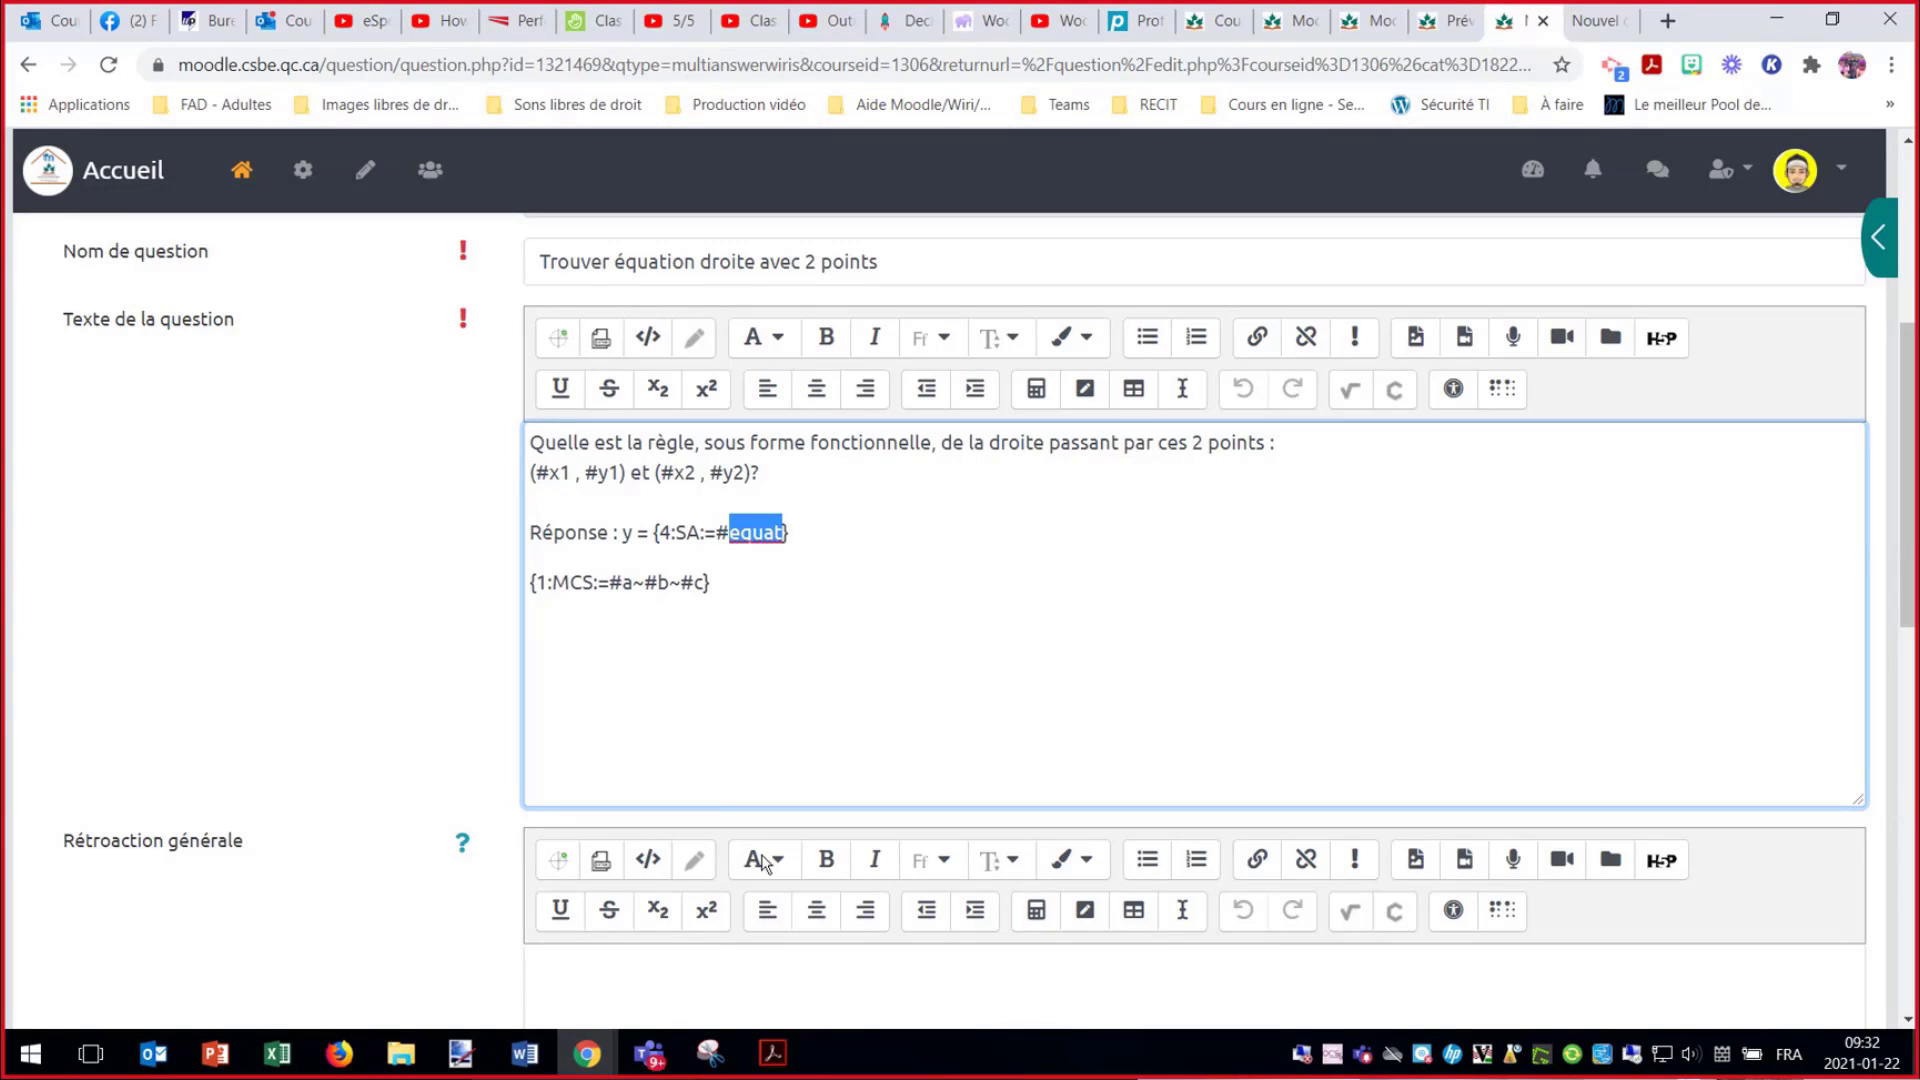
{"action": "type", "text": "r"}
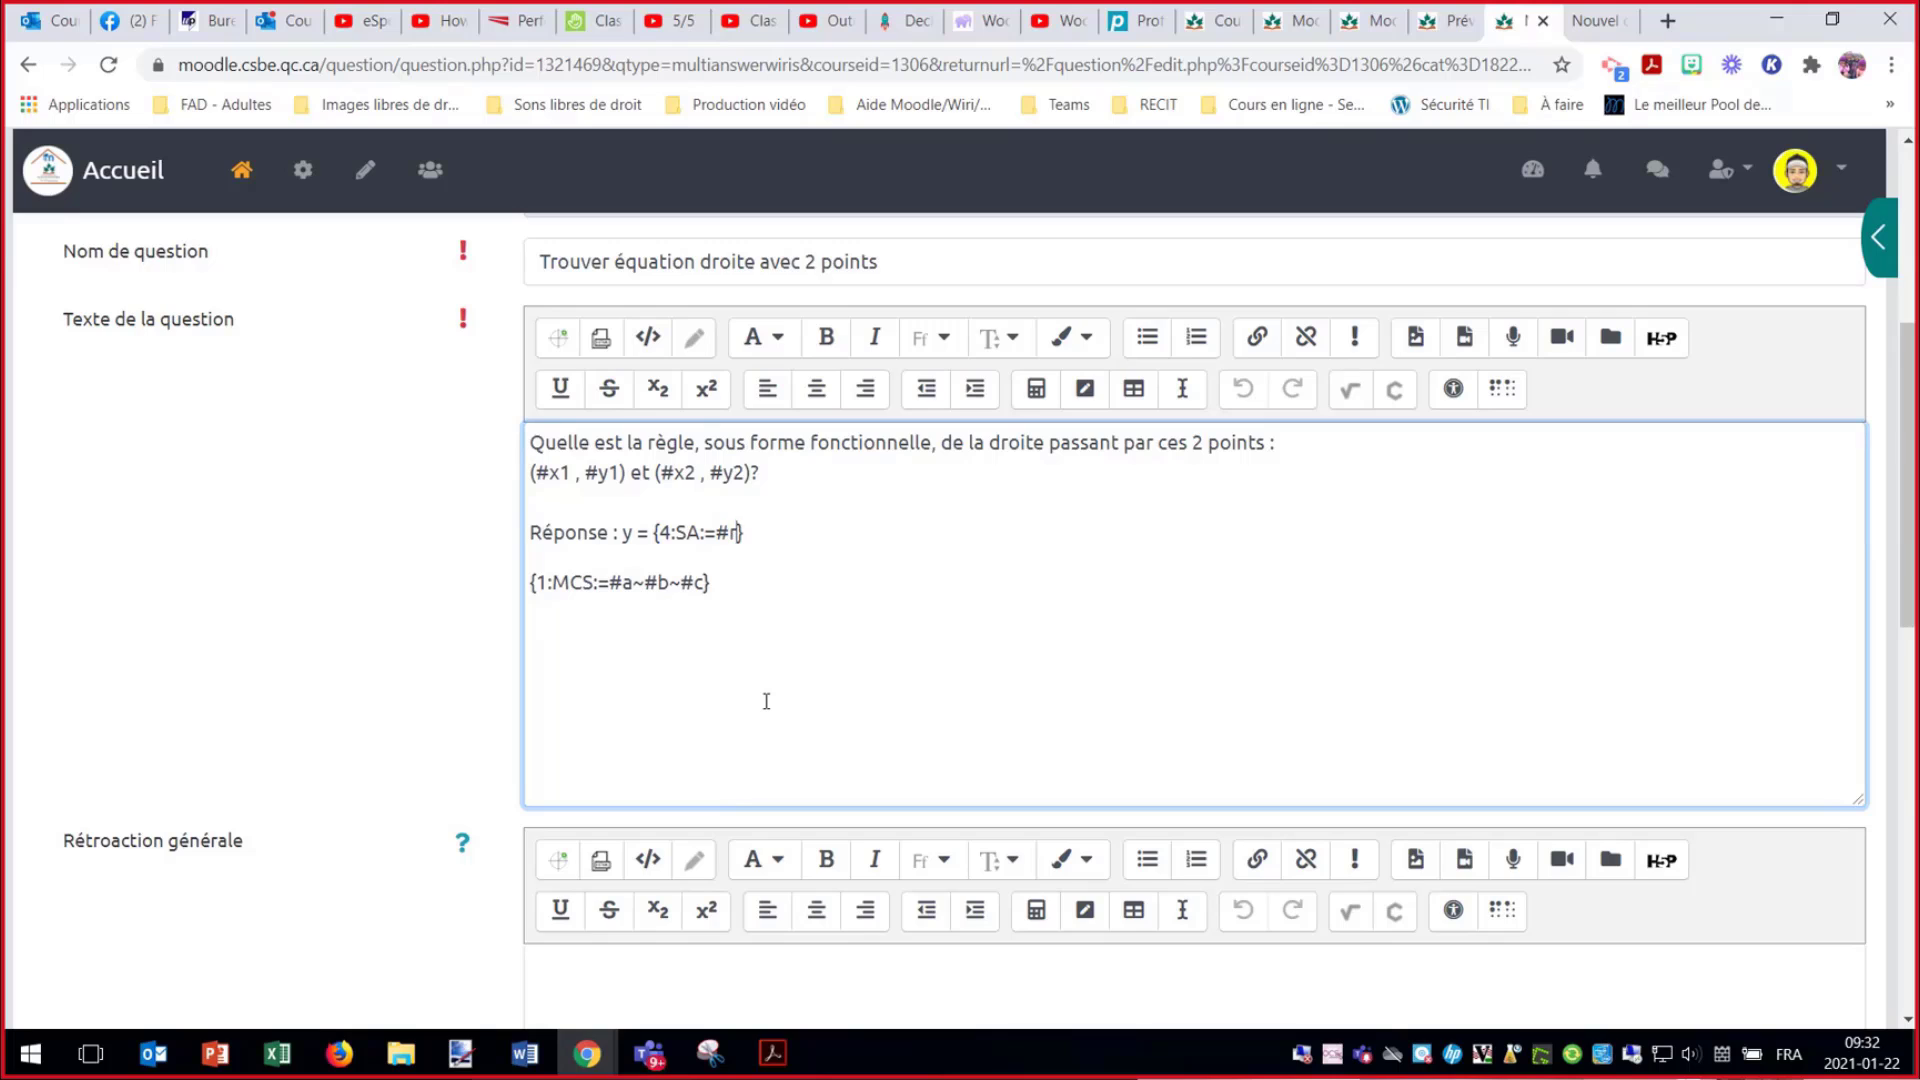
- Return to CalcMe, rename equat to r in its definition and calculation line, and maximize the window
{"action": "left_click", "coordinate": [587, 1052]}
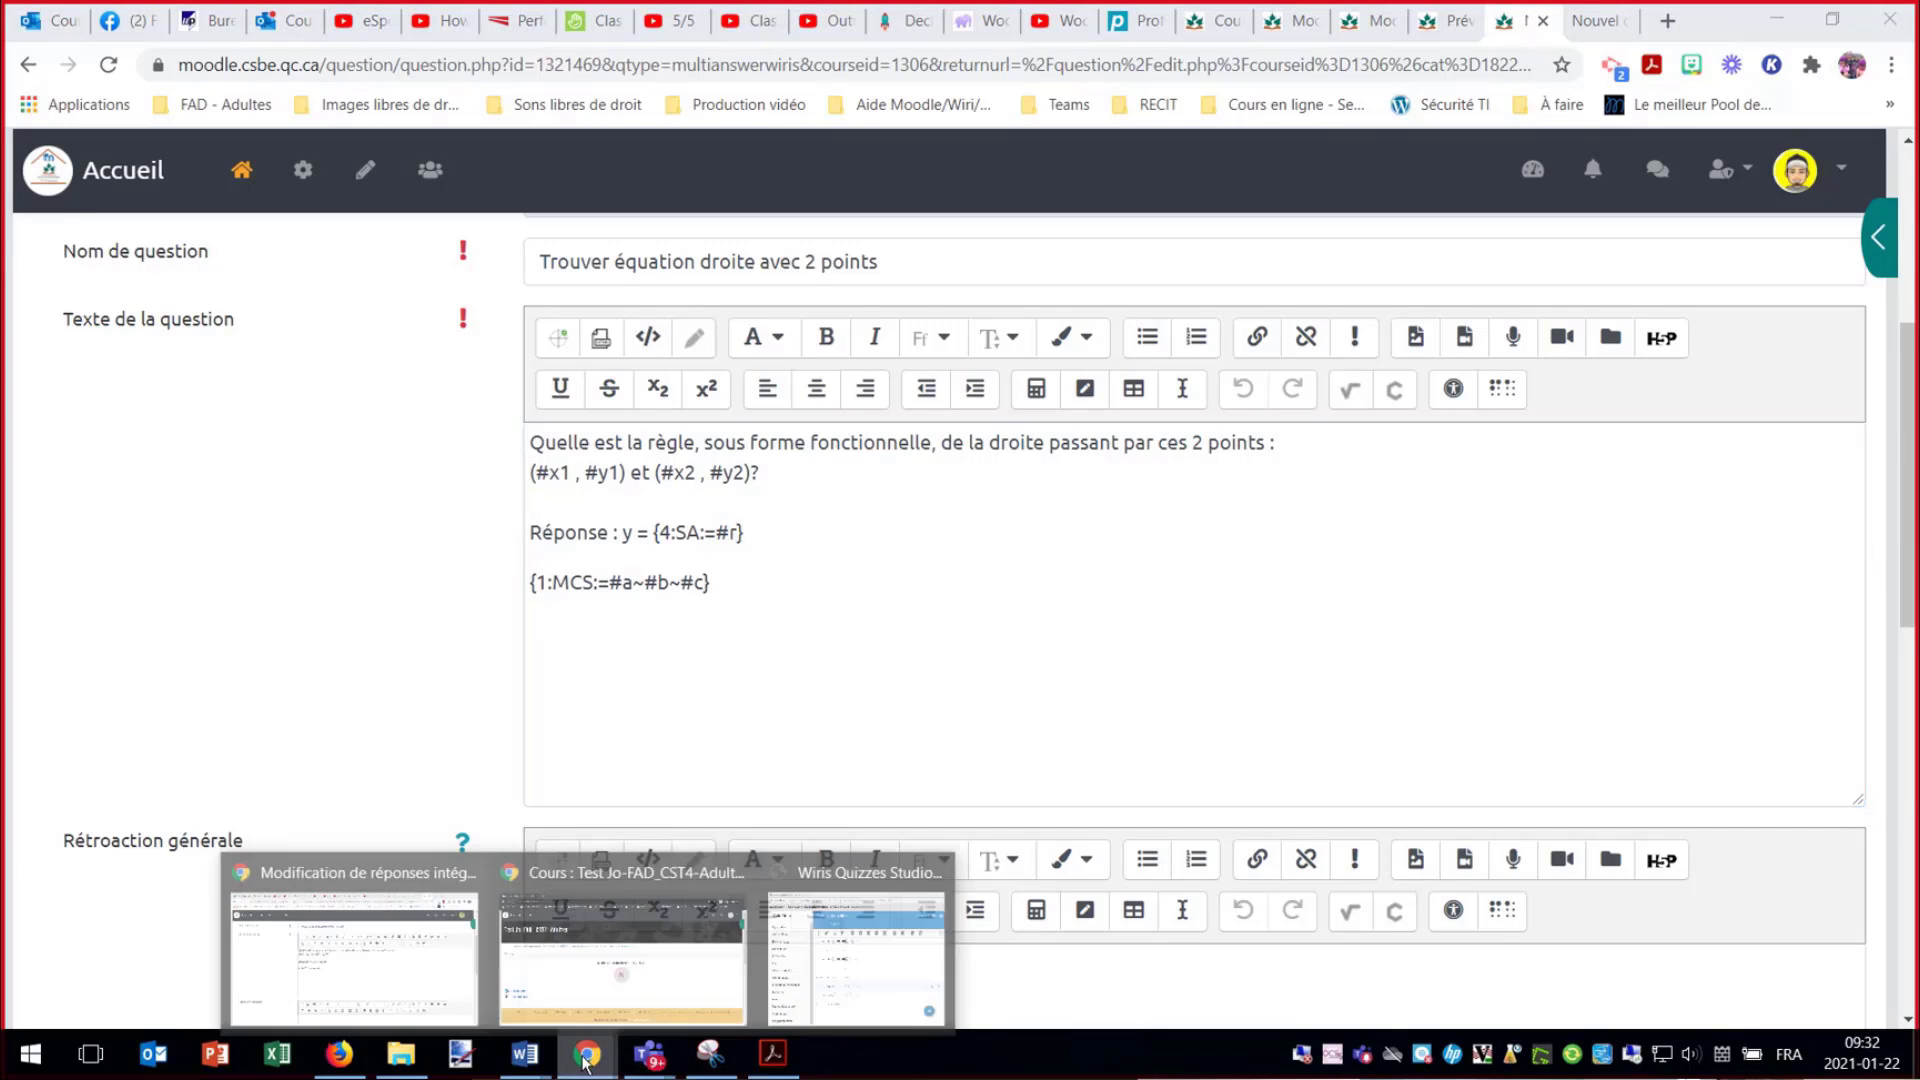
{"action": "left_click", "coordinate": [818, 982]}
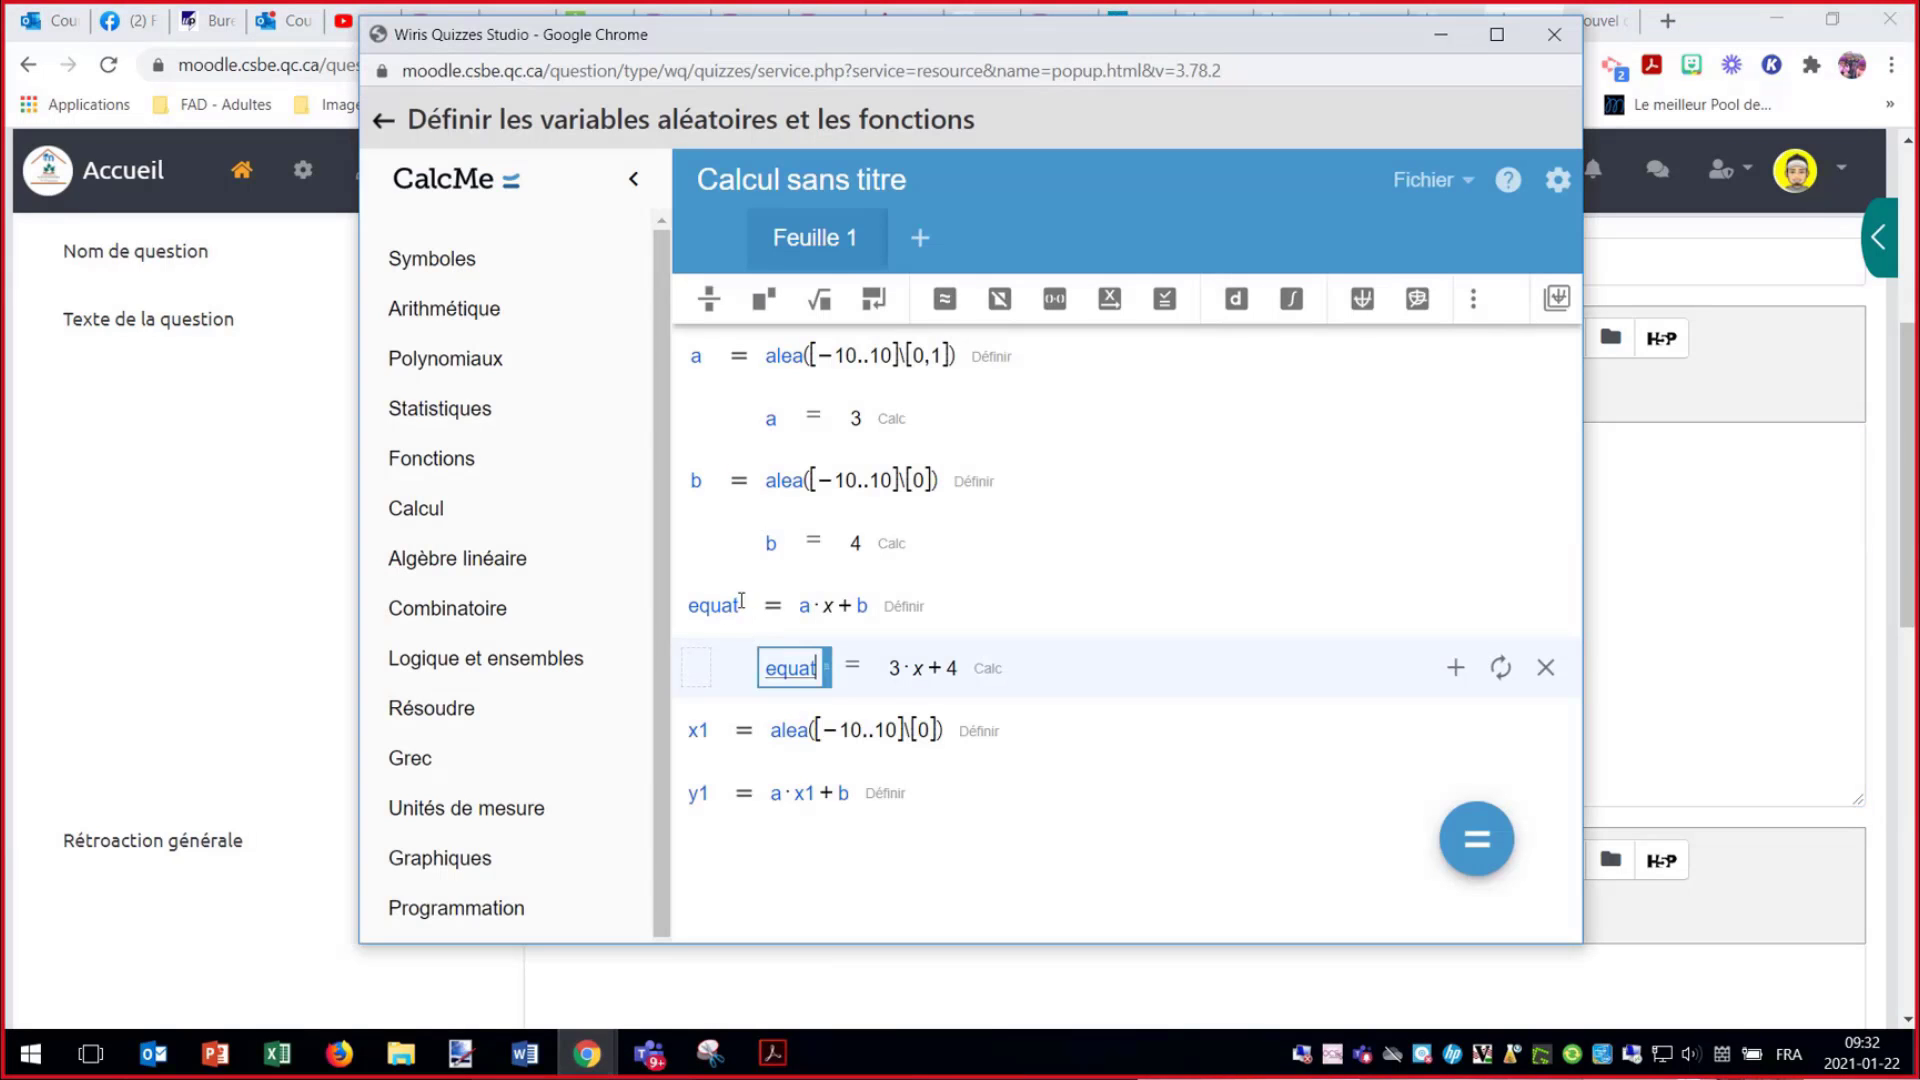
{"action": "type", "text": "r"}
{"action": "key", "text": "Return"}
{"action": "key", "text": "super+Up"}
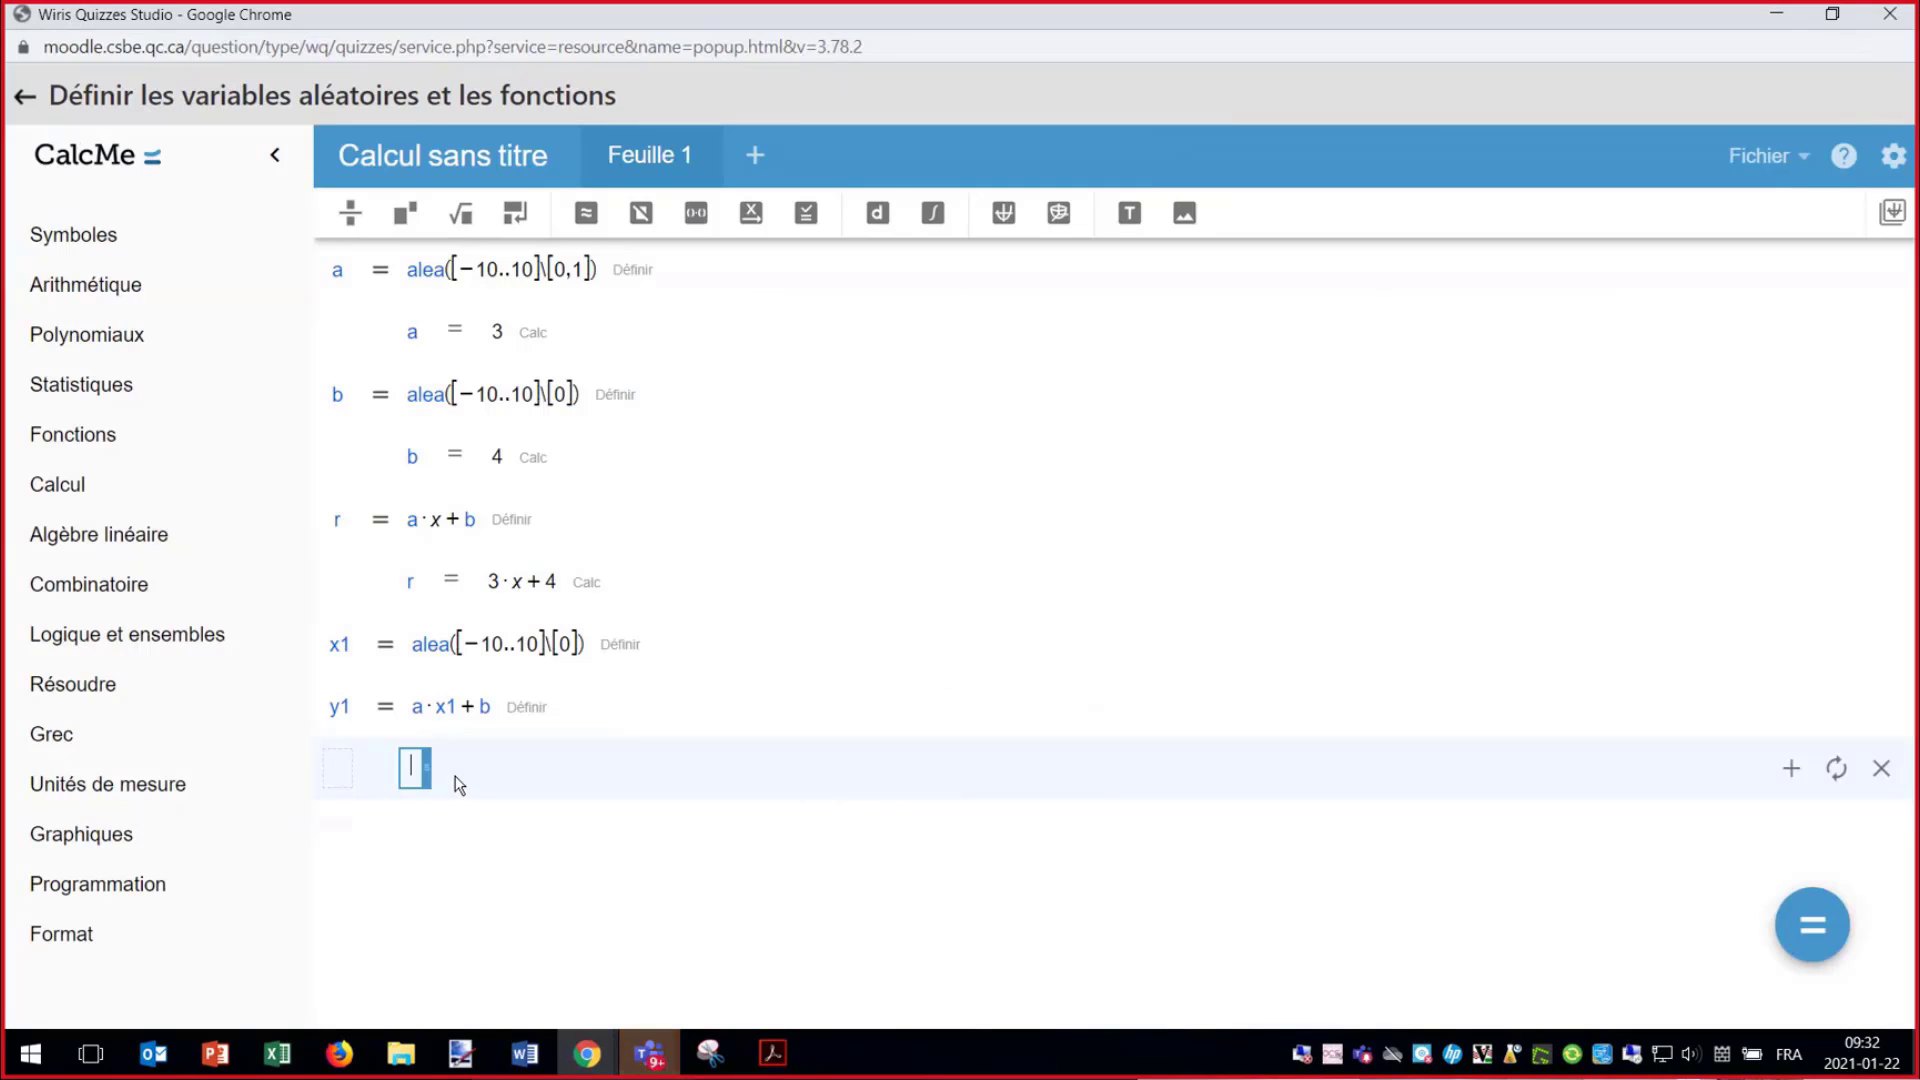
- Add calculation lines for x1 and y1 below the y1 definition and recalculate the sheet
{"action": "type", "text": "x1"}
{"action": "key", "text": "Return"}
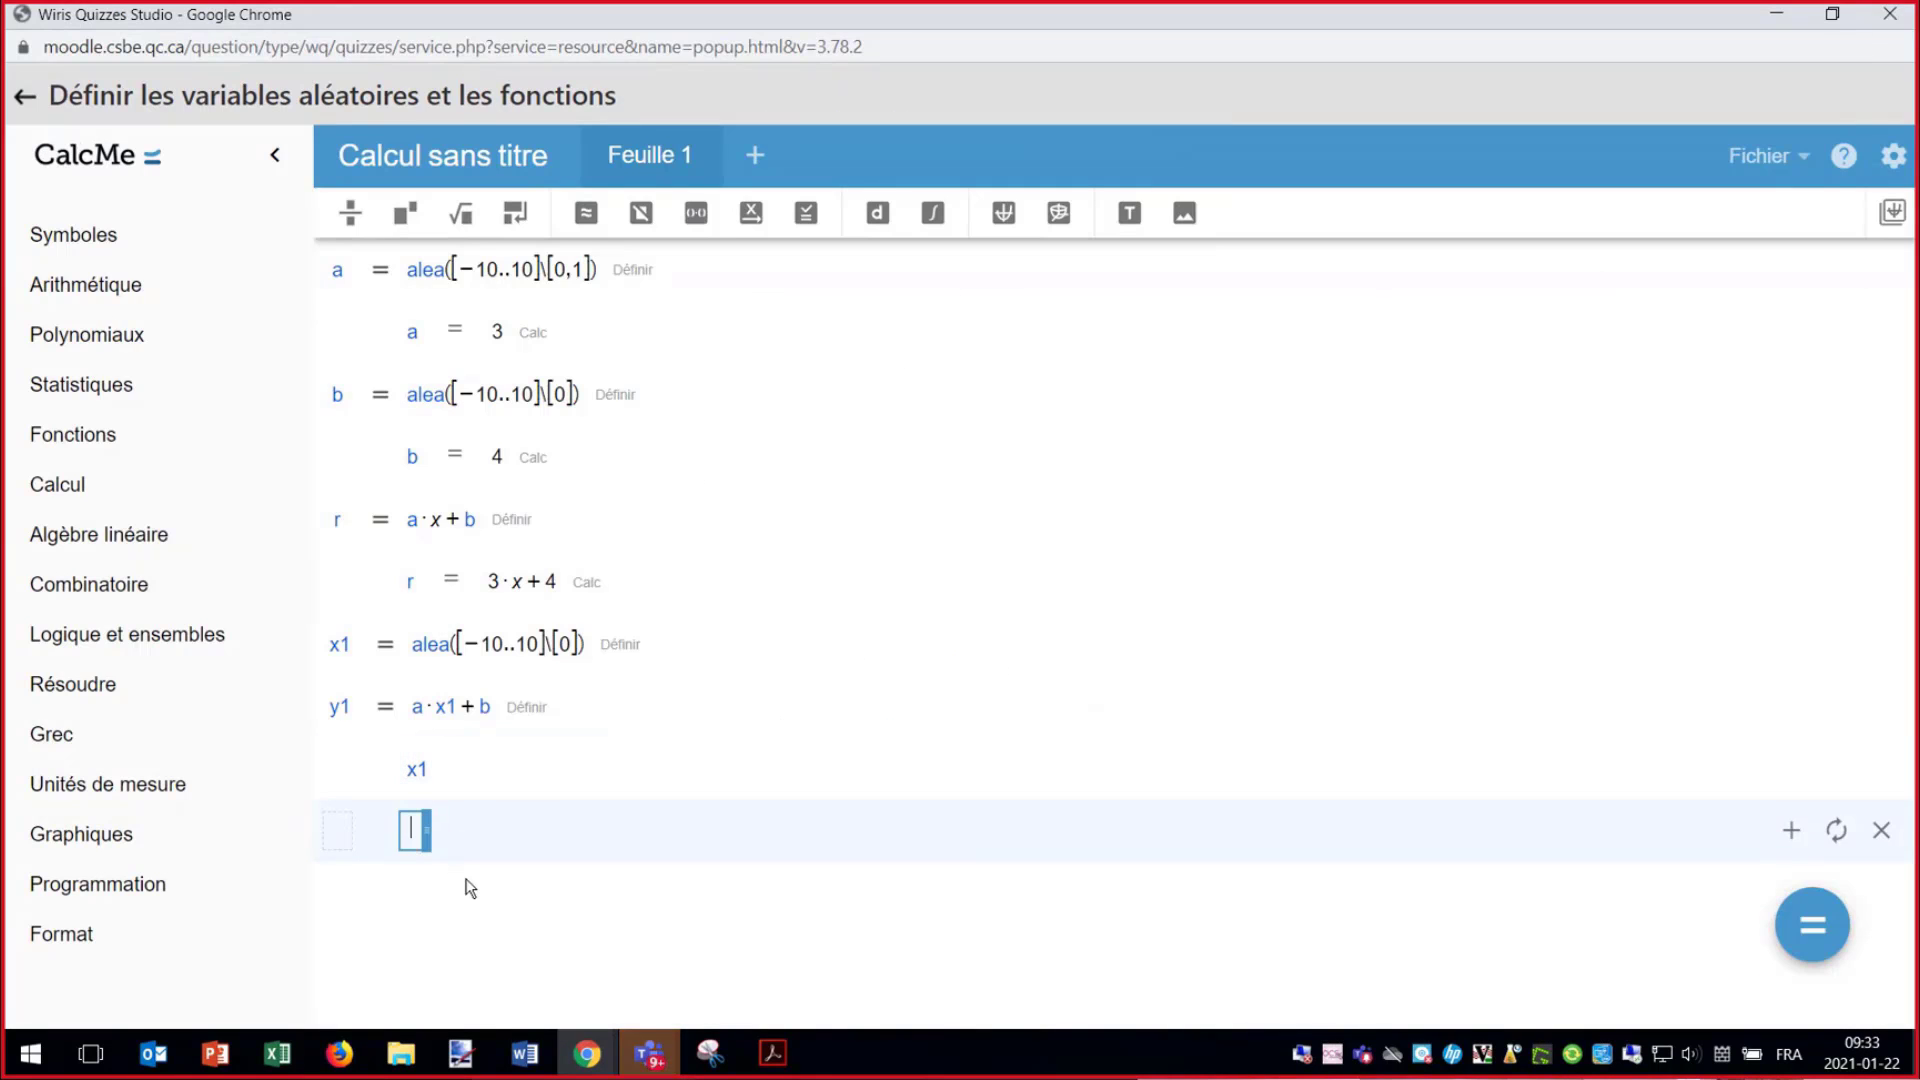
{"action": "type", "text": "y1"}
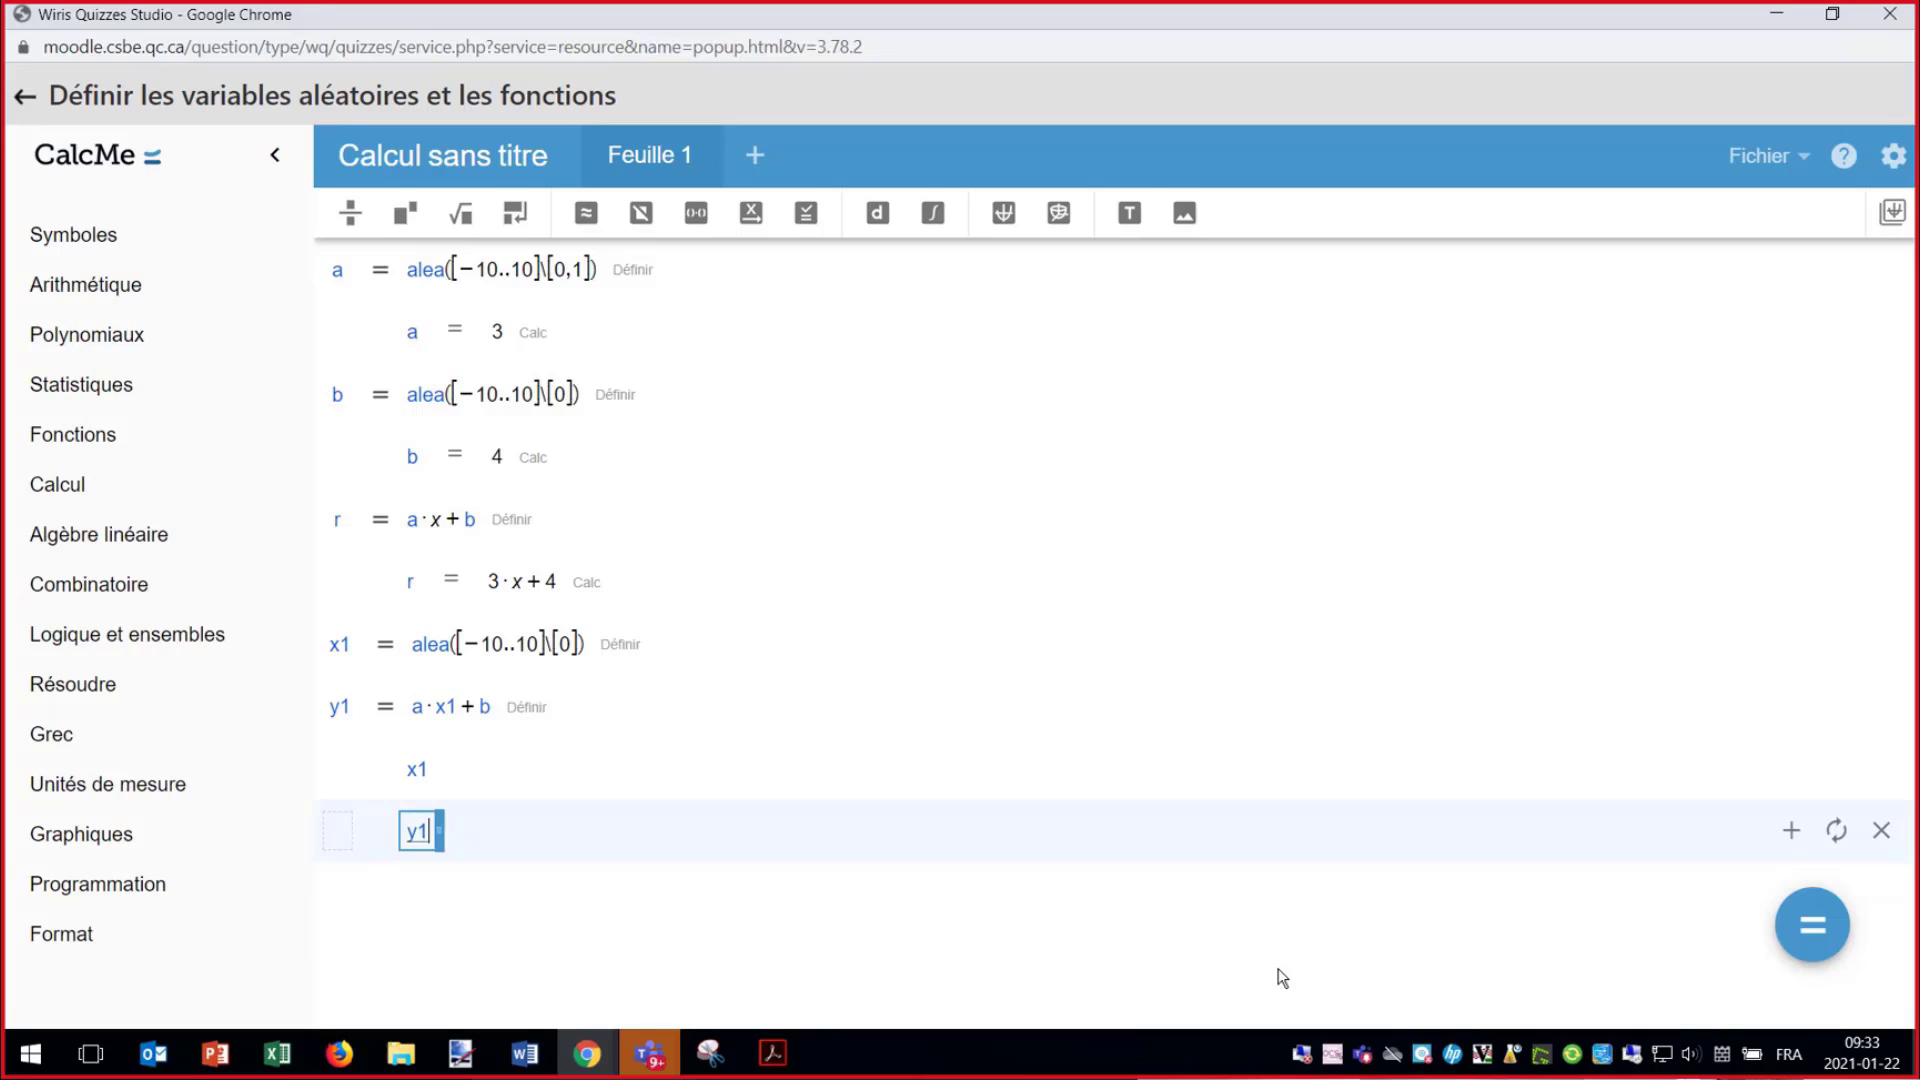
{"action": "key", "text": "Return"}
{"action": "left_click", "coordinate": [1810, 942]}
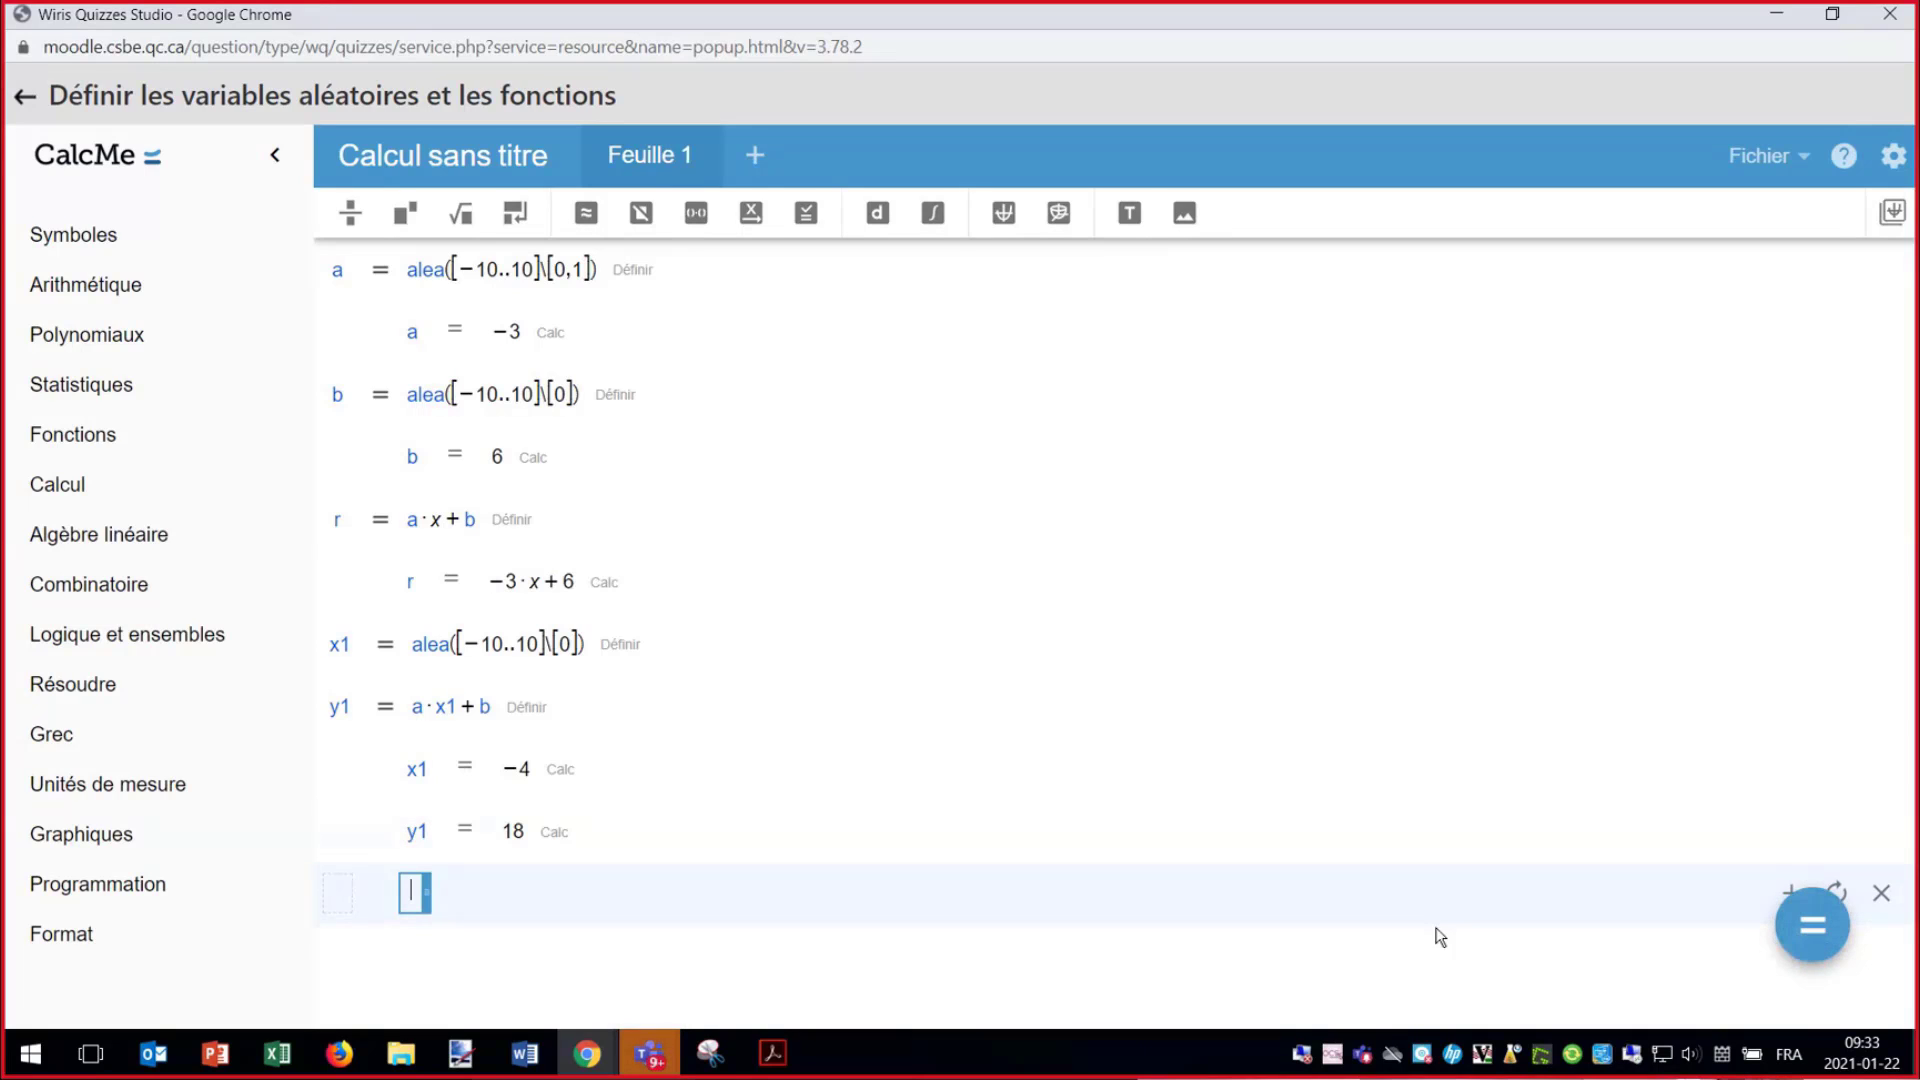